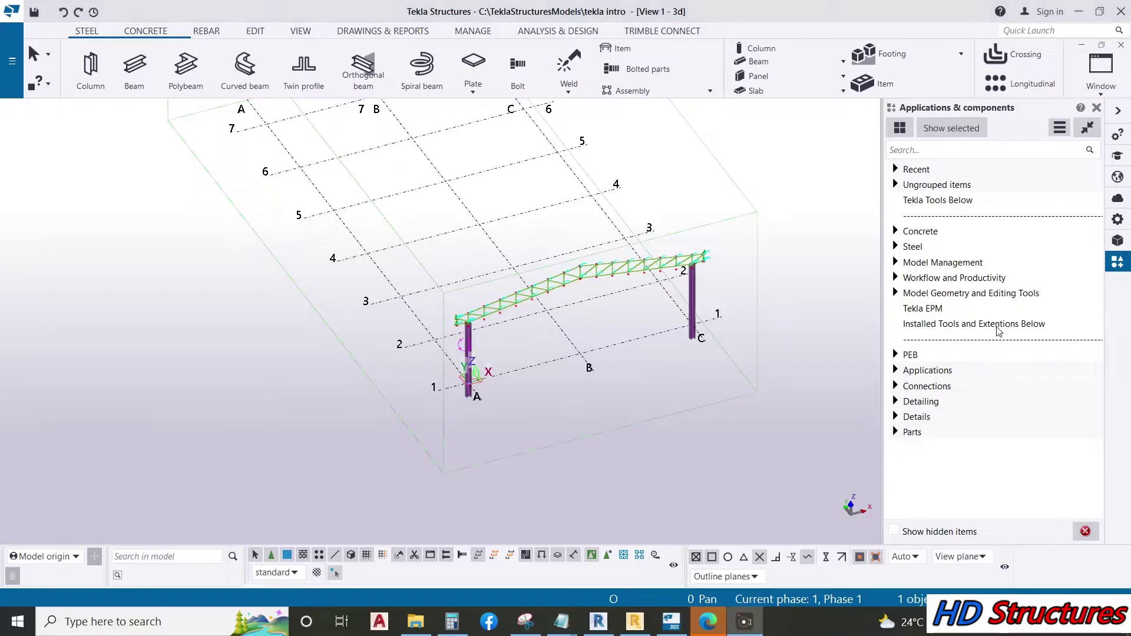
Step: Examine the portal frame model, including the truss, its supports on the columns and the column base at grid A-1
click(687, 622)
scroll(478, 309, up, 10)
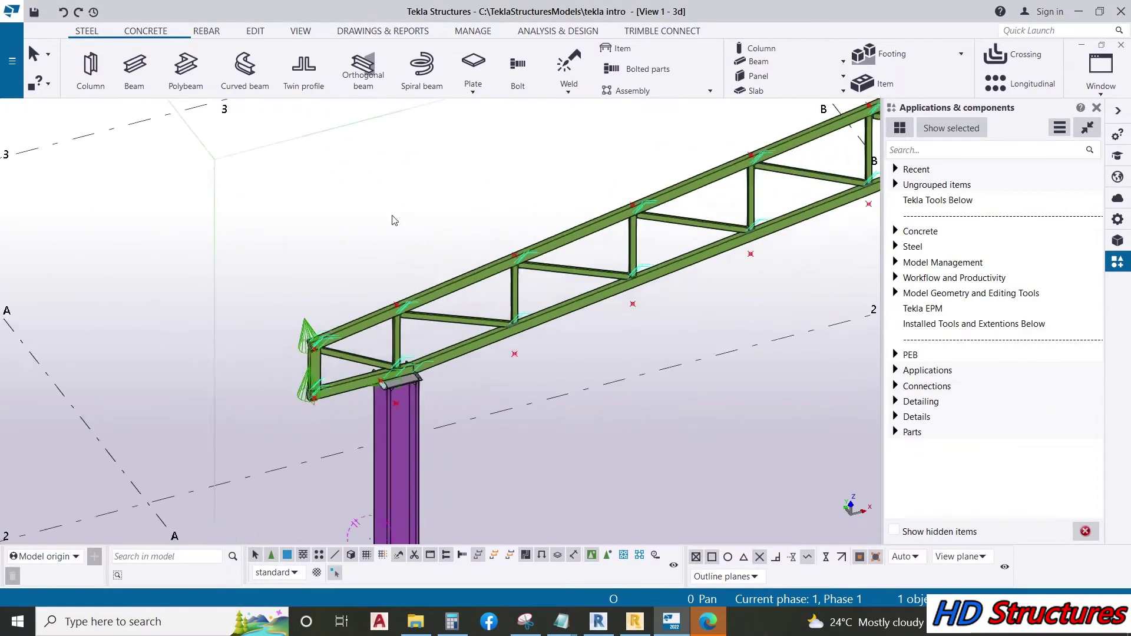
scroll(394, 220, down, 10)
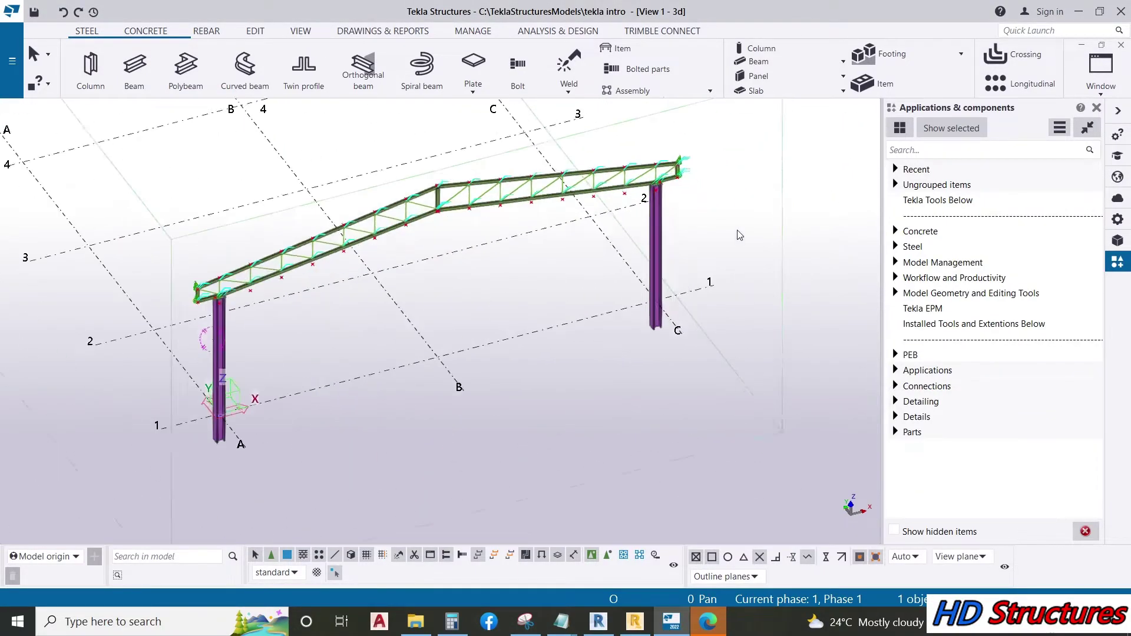
scroll(739, 235, up, 10)
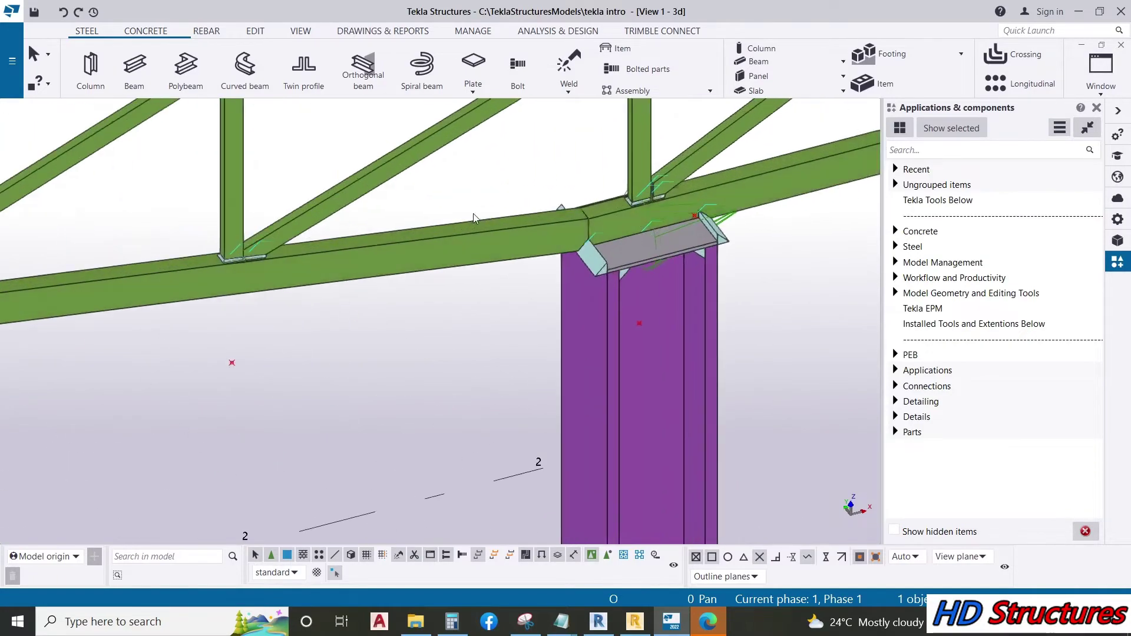
scroll(474, 218, down, 10)
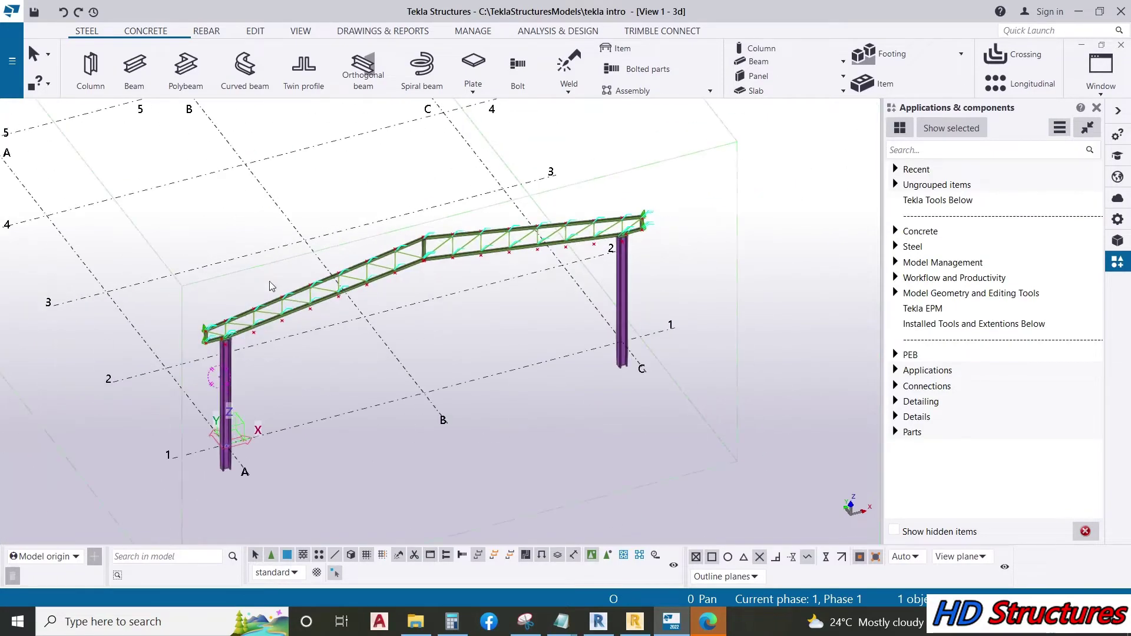
scroll(195, 289, up, 6)
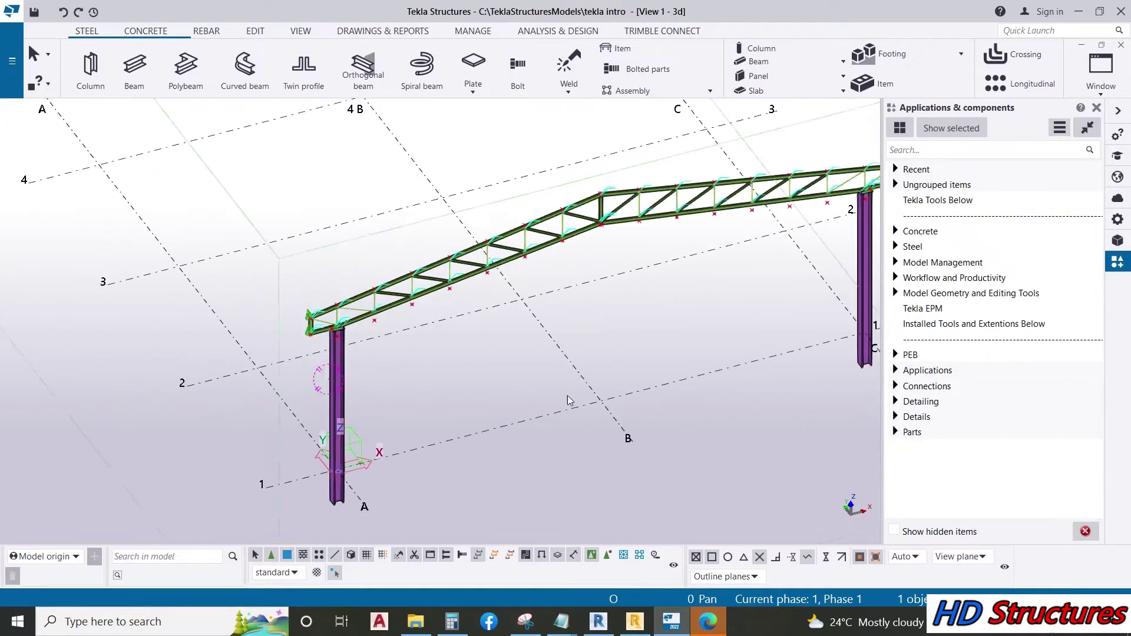
scroll(436, 371, down, 3)
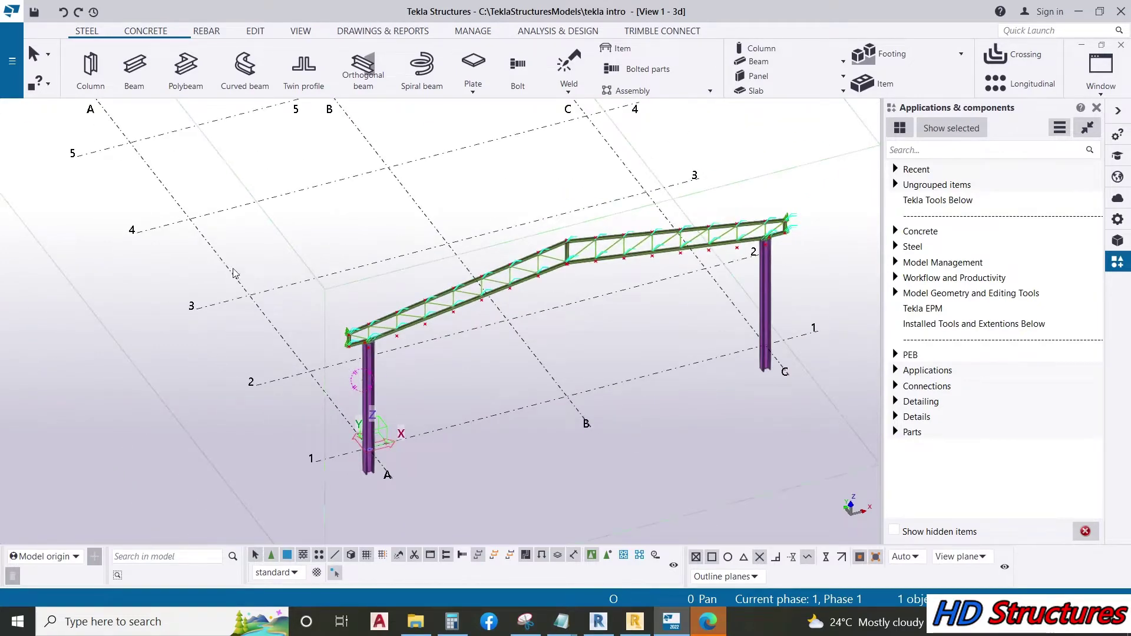
scroll(334, 420, down, 2)
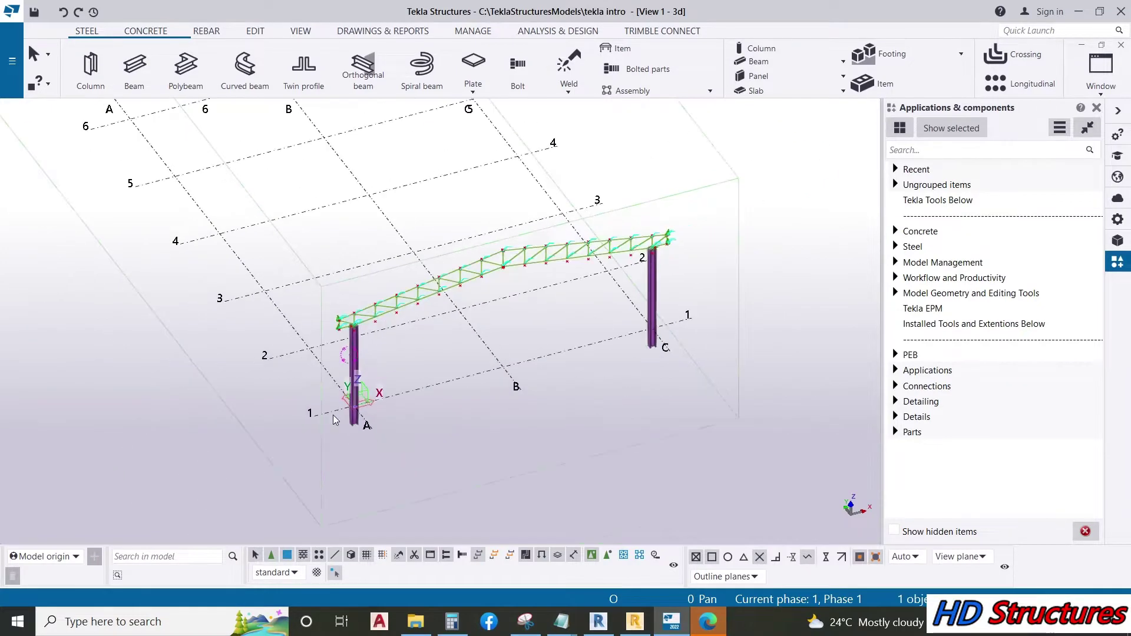
scroll(334, 419, up, 5)
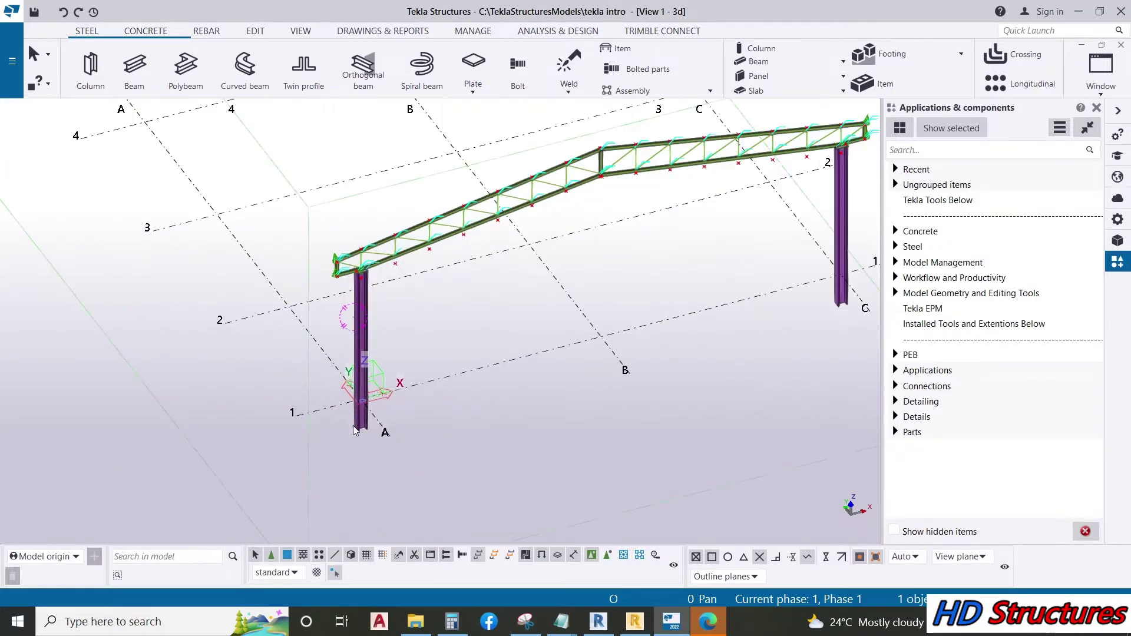
Step: Search the component catalog for BASE and choose the Base plate (1042) component
click(937, 149)
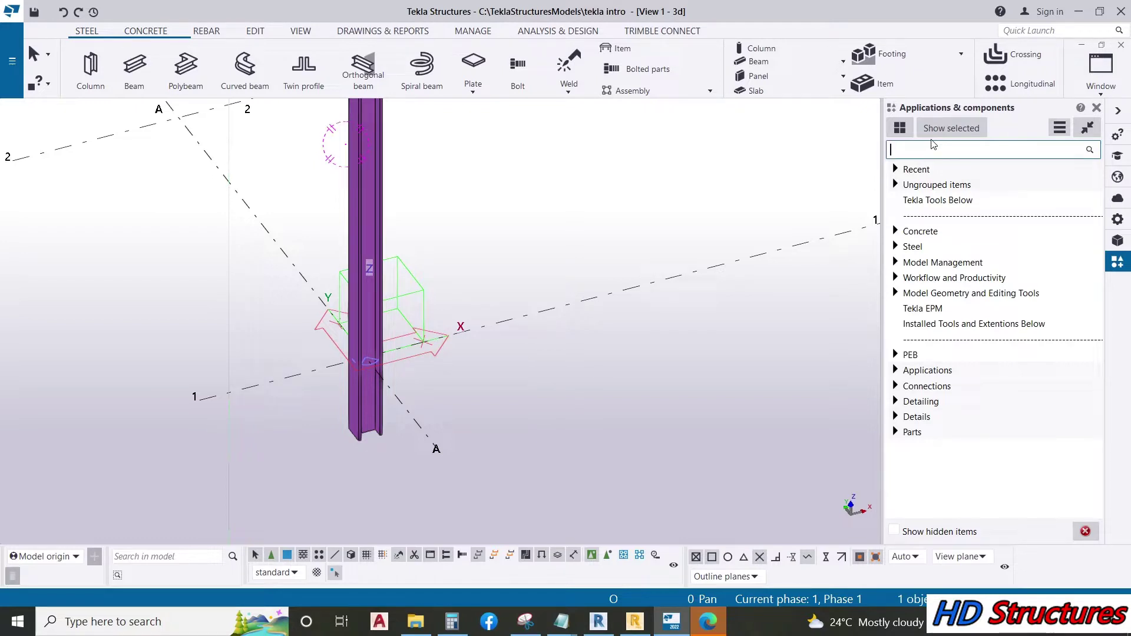
text(BASE)
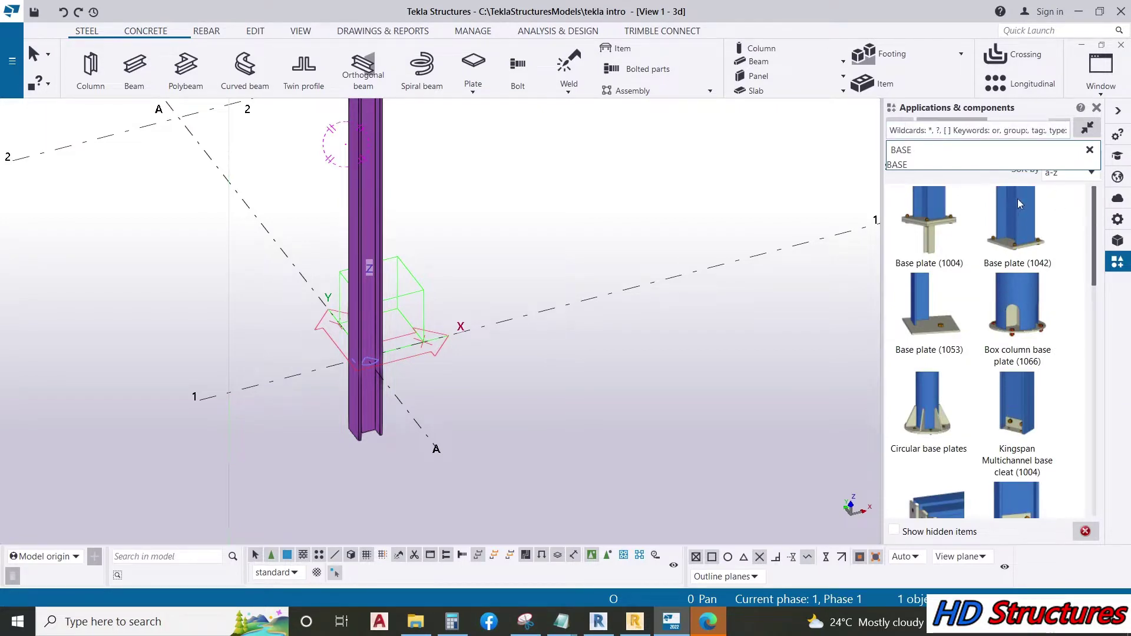
scroll(1031, 265, down, 5)
scroll(1040, 328, up, 3)
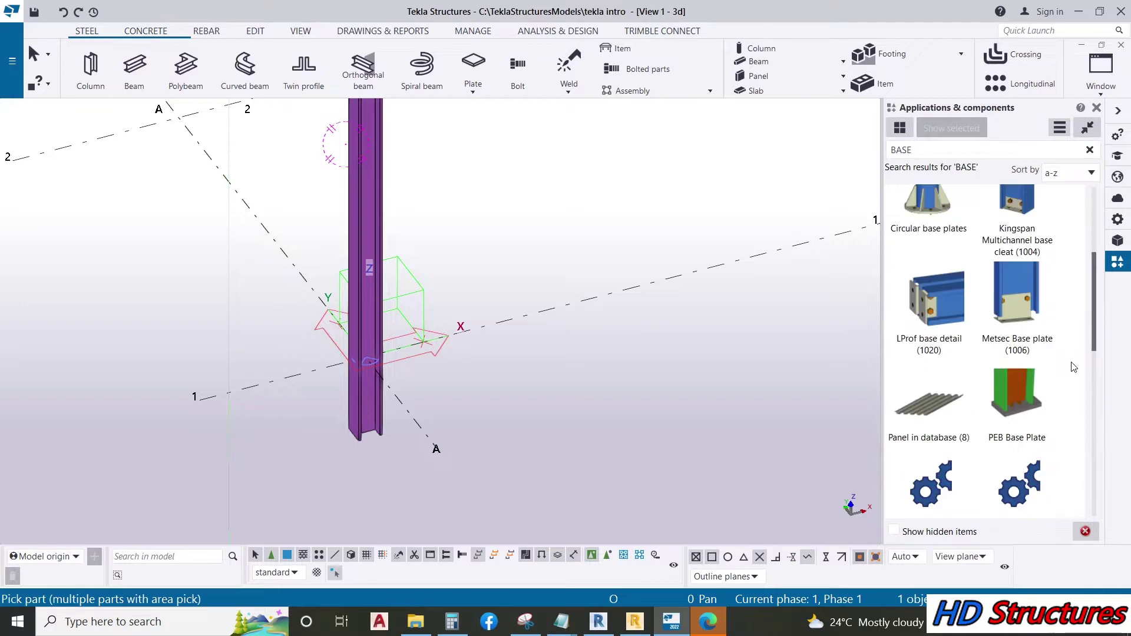
scroll(988, 342, up, 3)
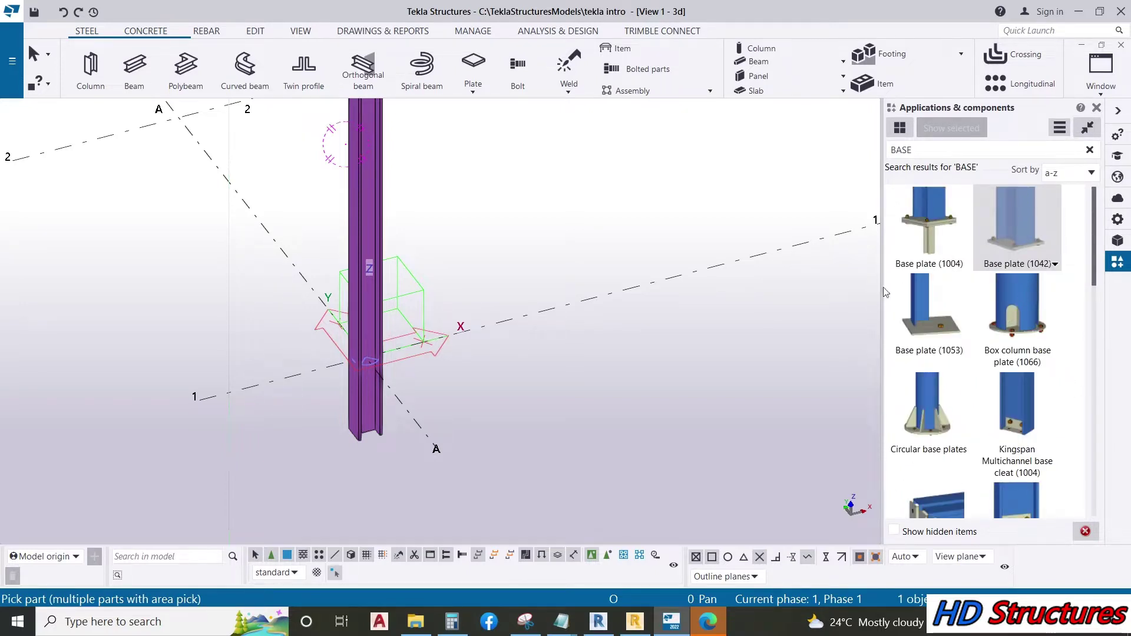
Step: Place the base plate component at the lower end point of the column at grid A-1, ending the command
scroll(321, 430, up, 5)
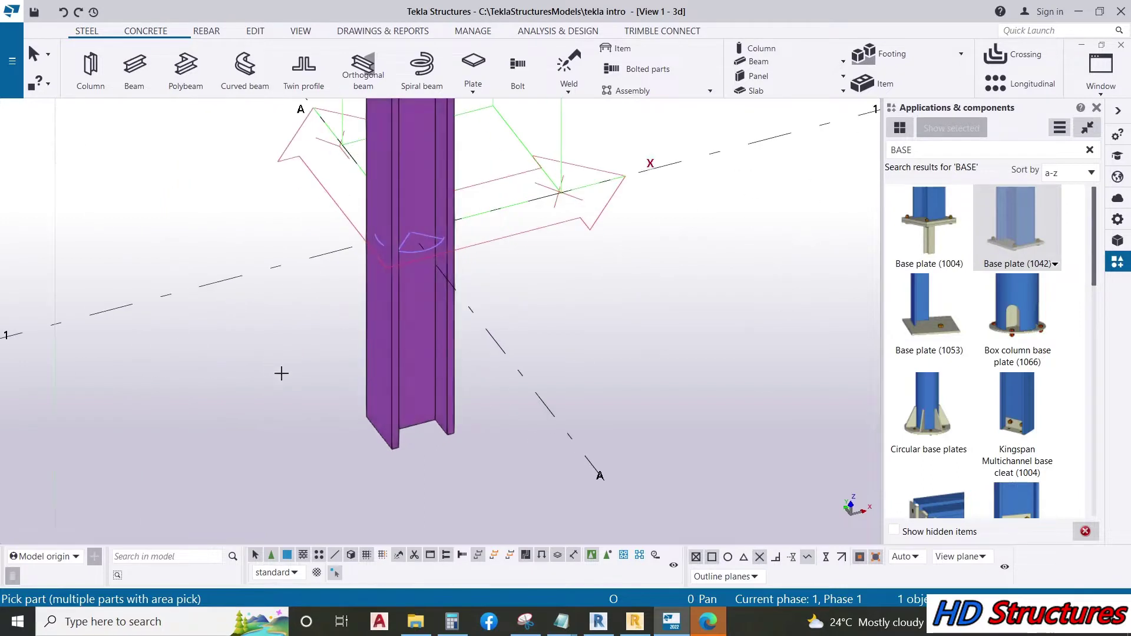
click(409, 394)
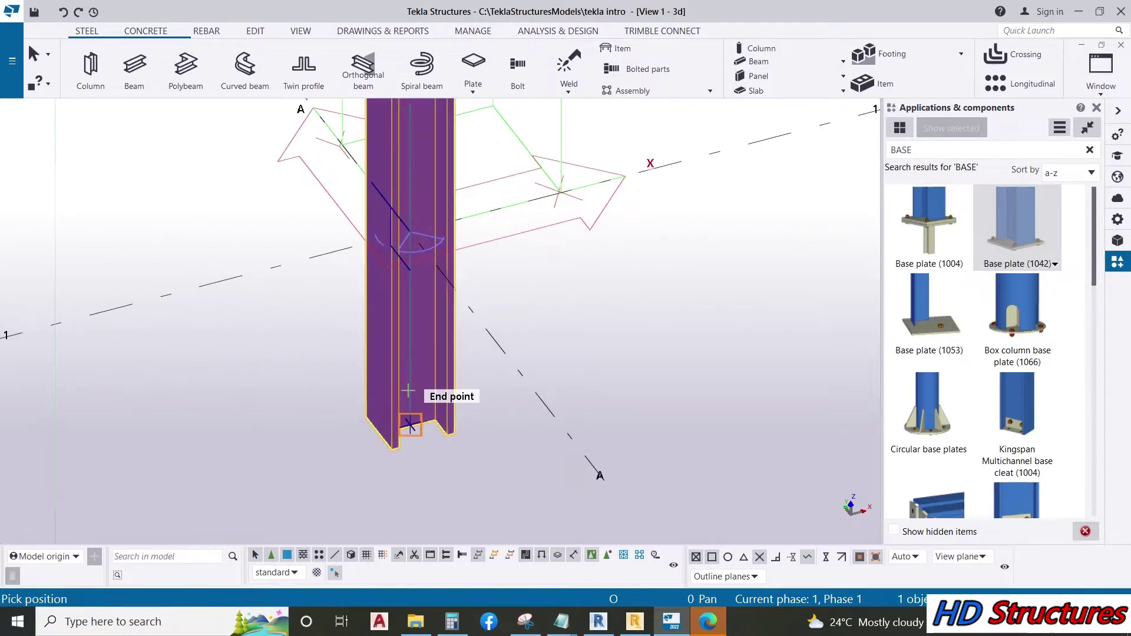
click(408, 426)
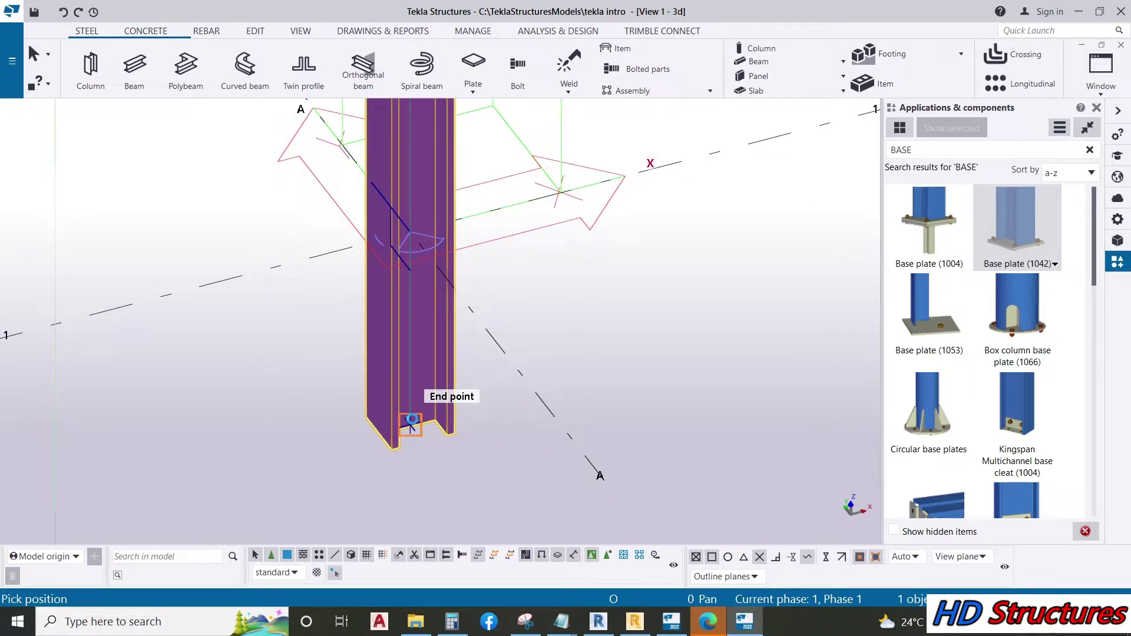
scroll(518, 354, up, 3)
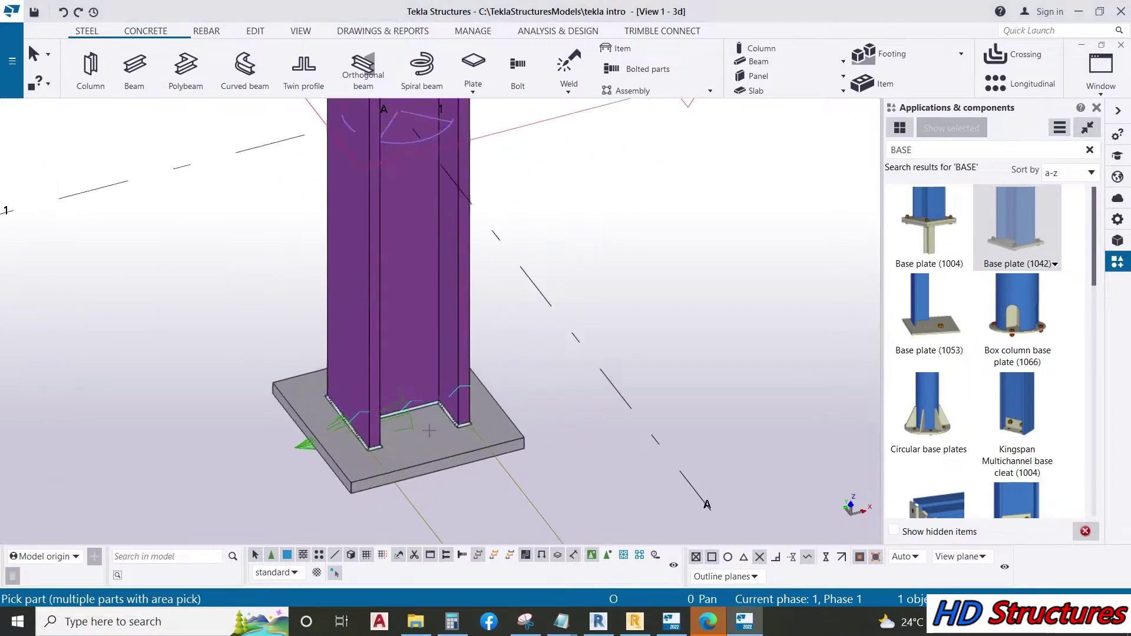
right_click(531, 323)
click(539, 333)
scroll(528, 307, down, 1)
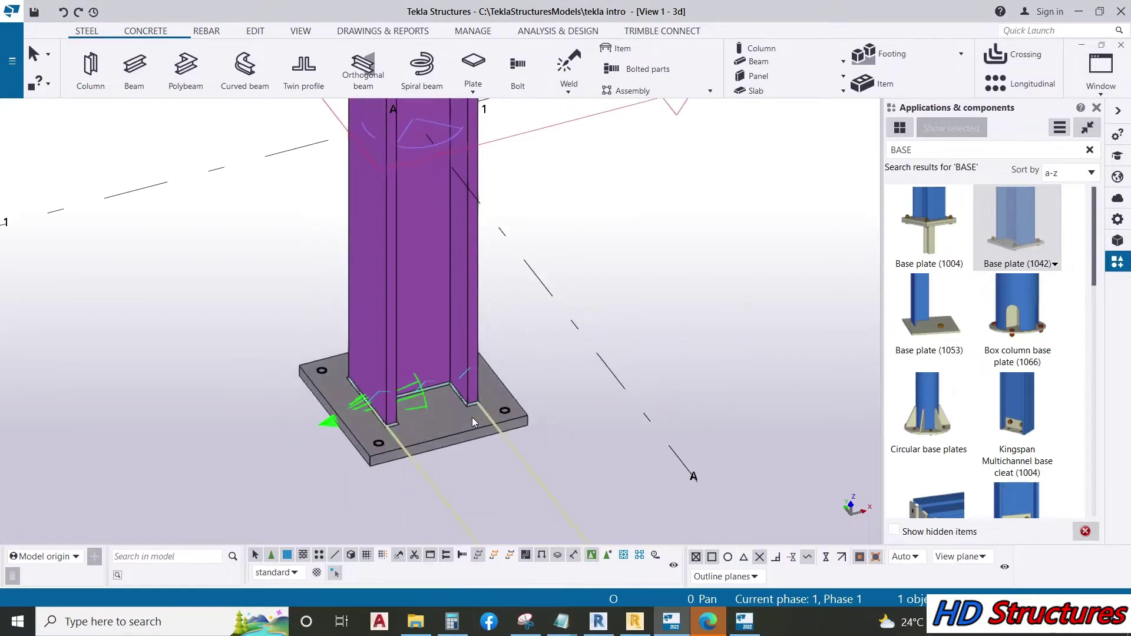
Step: Open the properties of the base plate under the column, keeping the plate visible beside the dialog
click(455, 425)
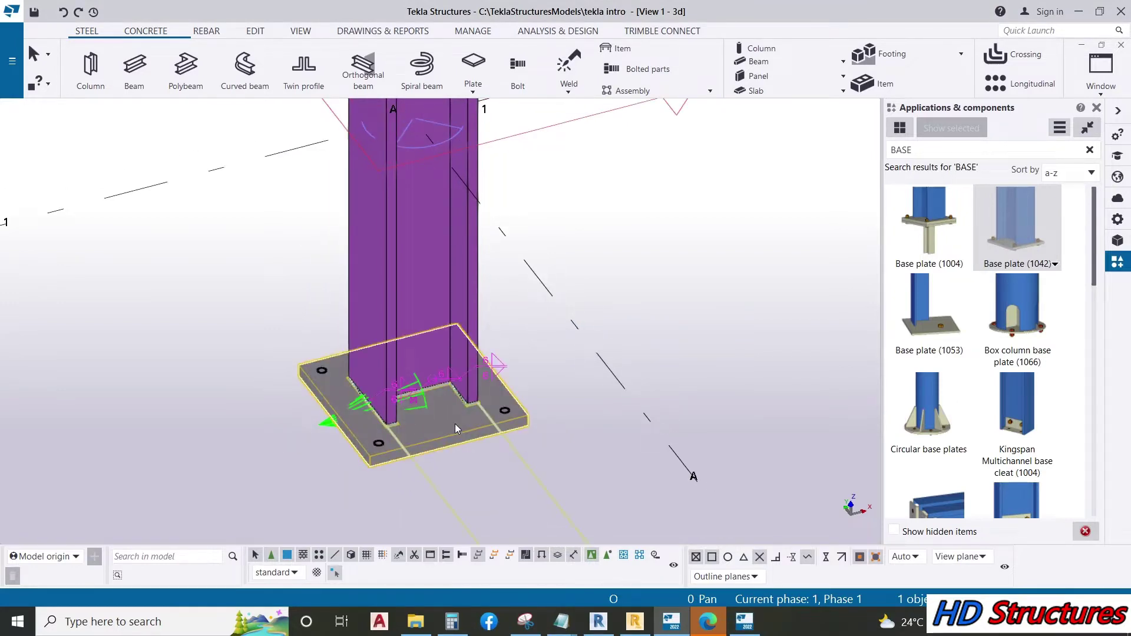
double_click(455, 423)
drag(373, 168, 846, 21)
scroll(181, 317, down, 1)
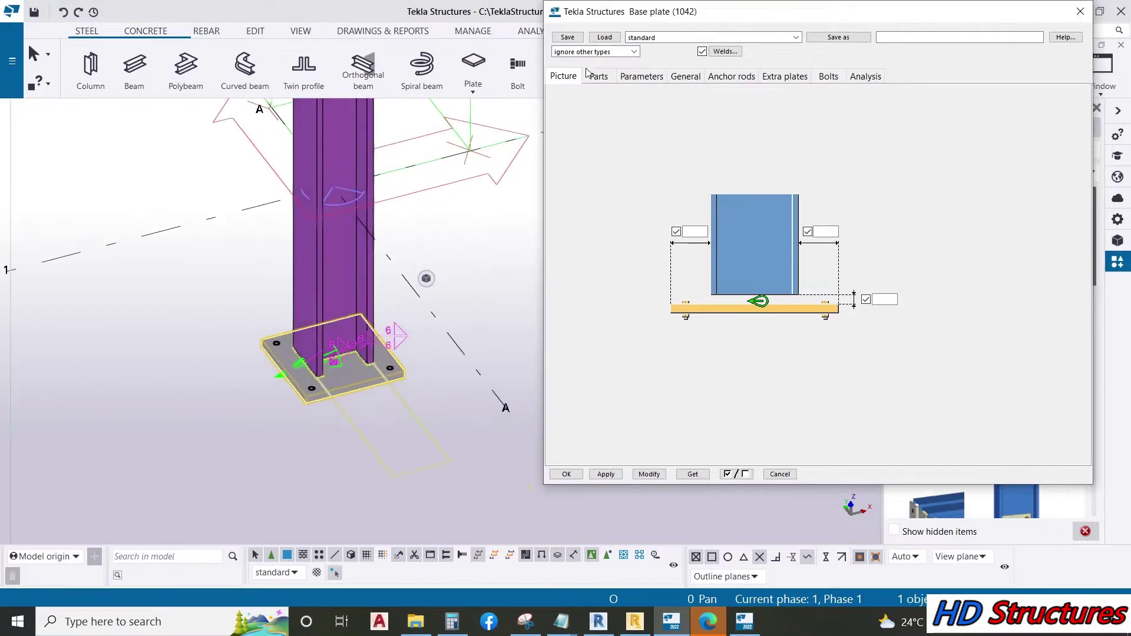
drag(605, 17, 503, 21)
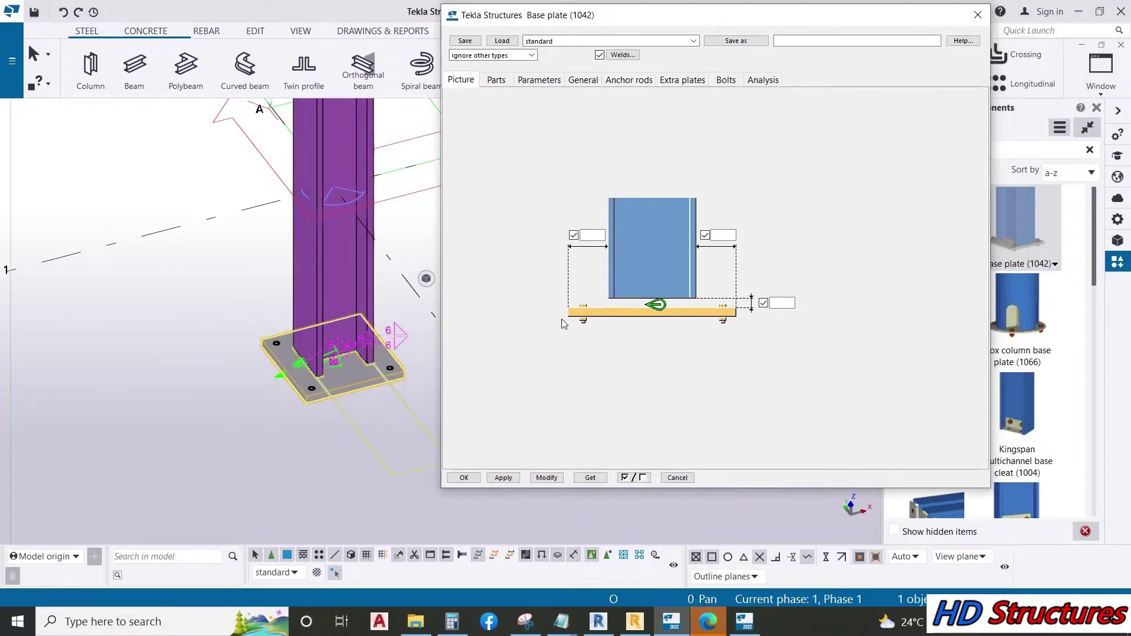
Step: Set the base plate to thickness 16, width 300 and height 300, and apply the change to the model
click(496, 80)
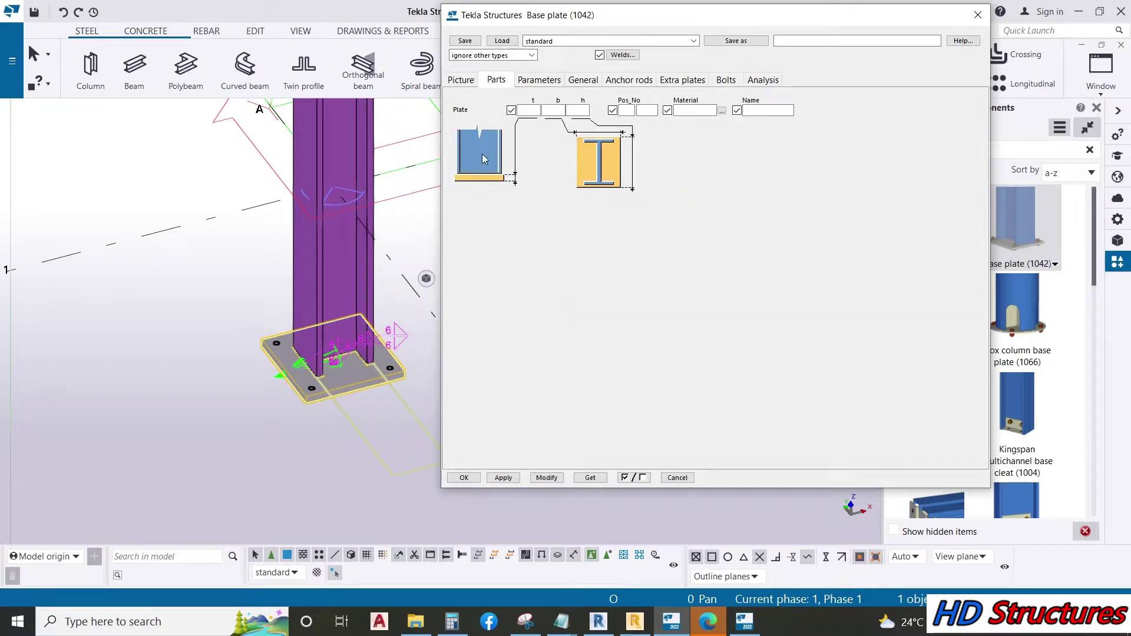
scroll(330, 342, up, 5)
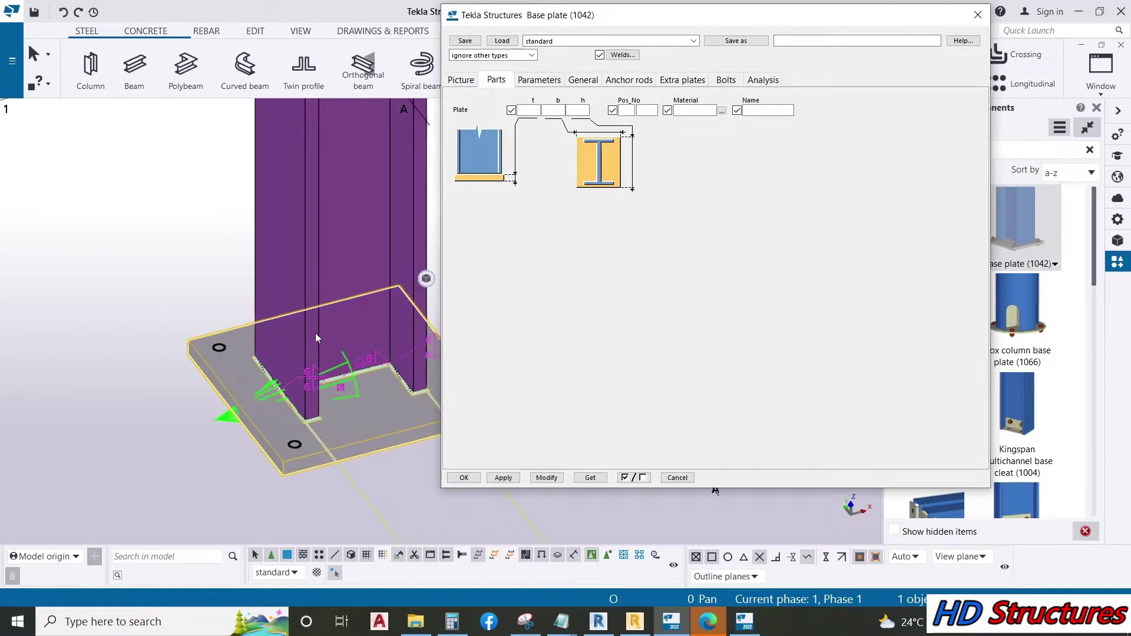
scroll(290, 329, down, 3)
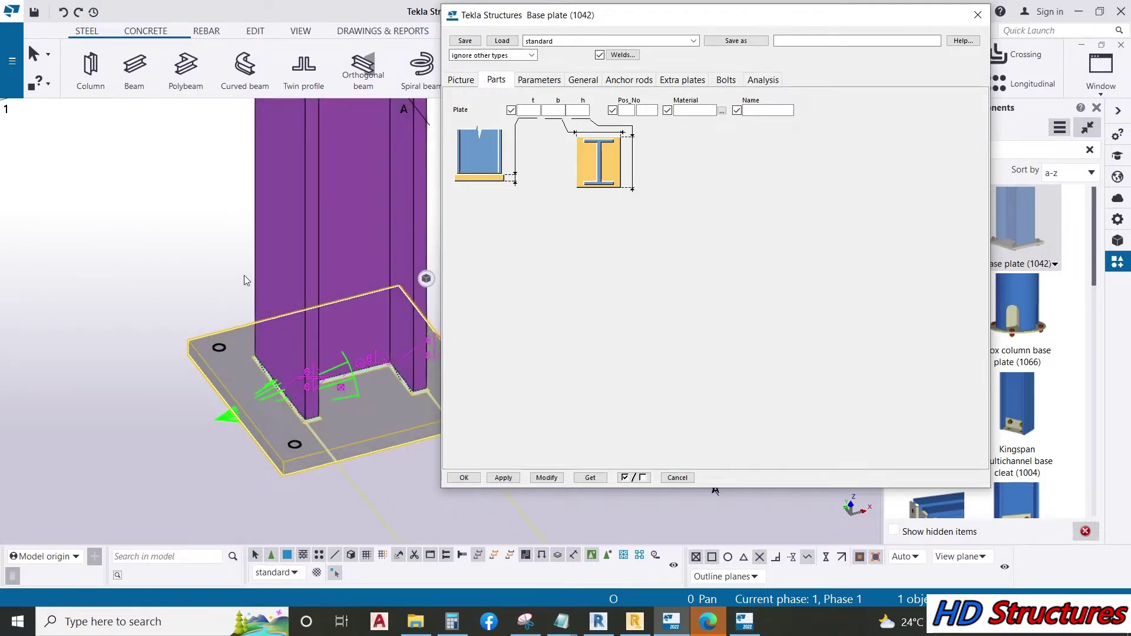
click(530, 110)
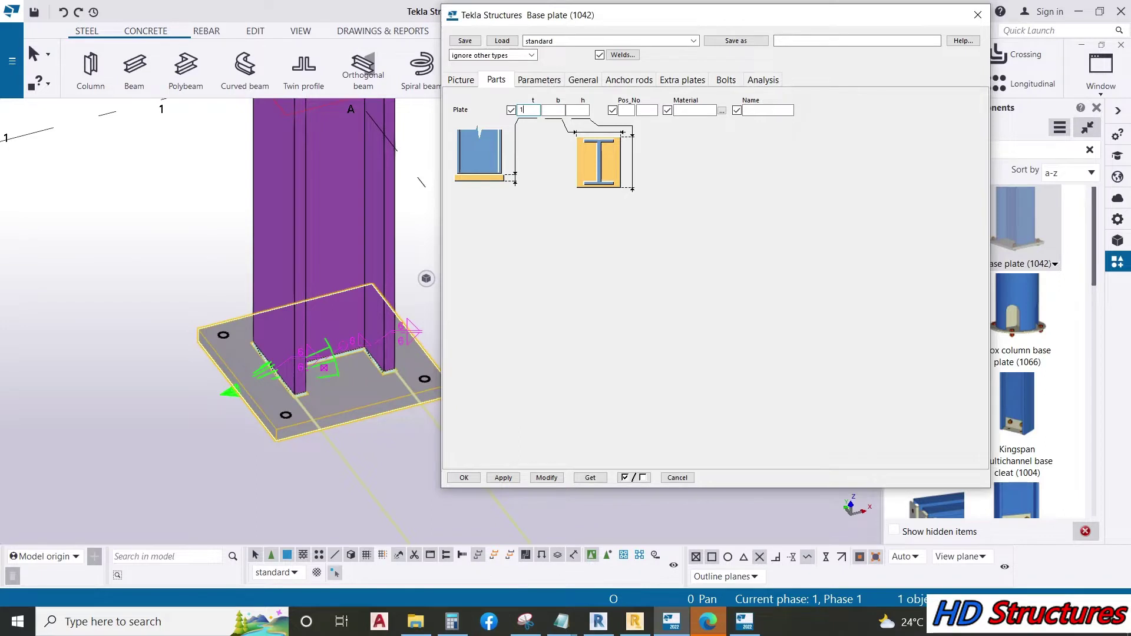
text(16)
click(564, 110)
click(582, 110)
text(300)
click(547, 477)
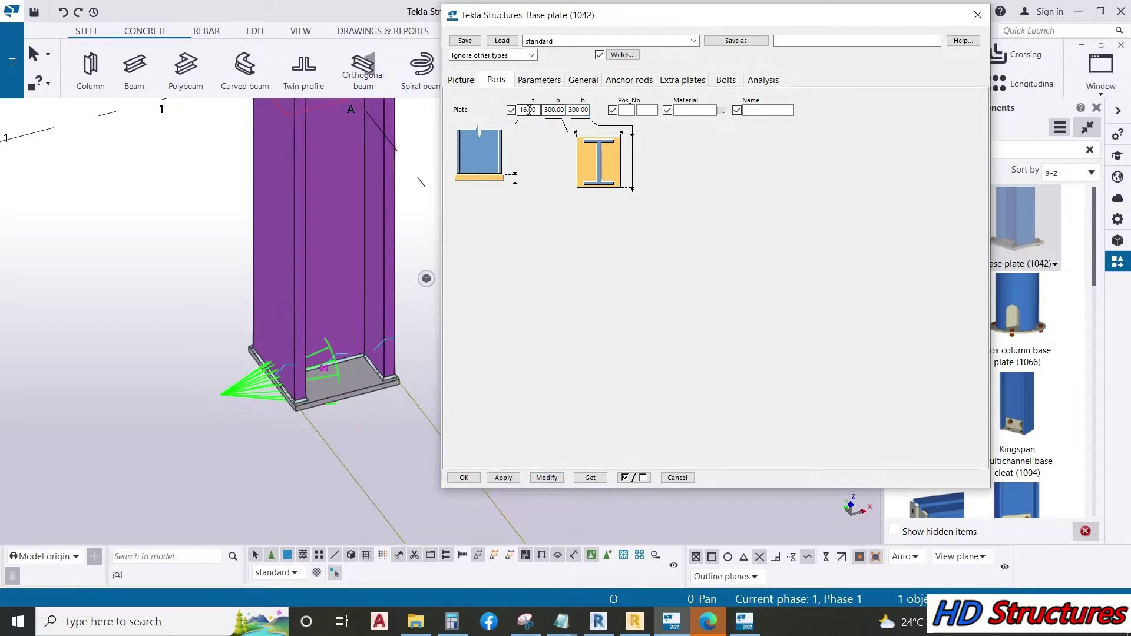
Step: Set the base plate's width and height to 400 each and update the plate in the model
double_click(553, 110)
text(40)
double_click(569, 110)
text(400)
click(553, 479)
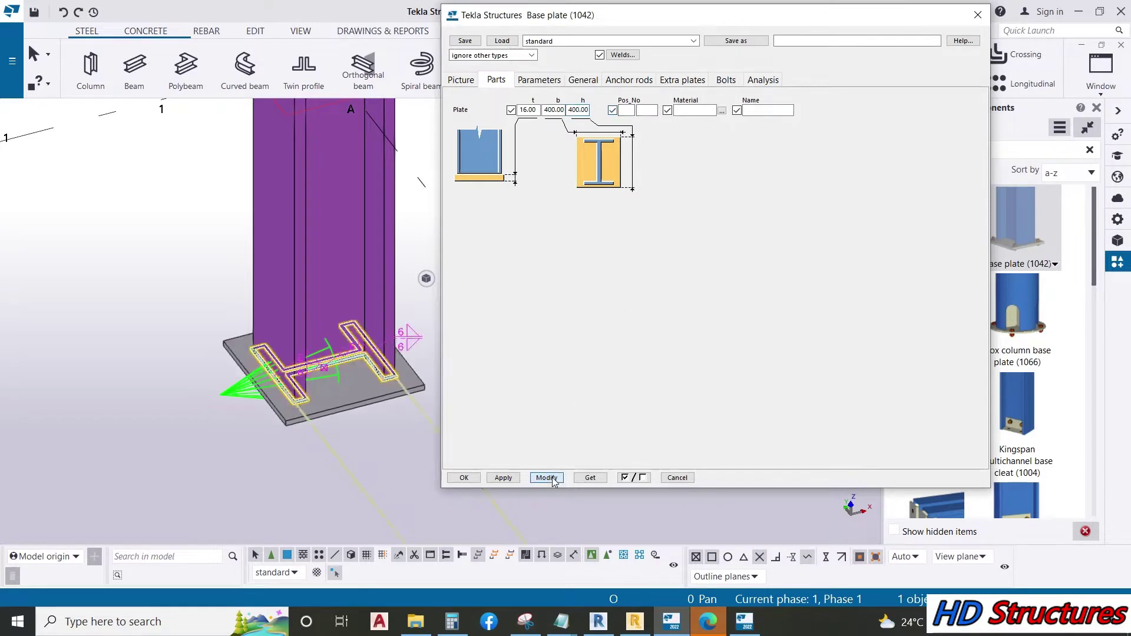
scroll(178, 433, up, 5)
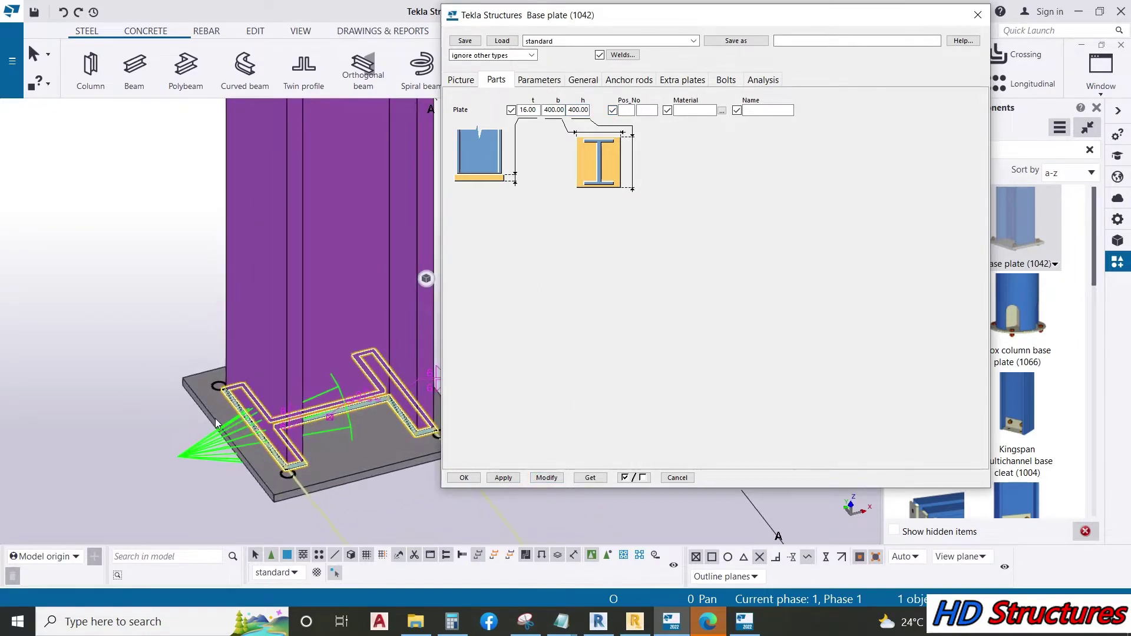
Step: Assign the steel grade S275 as the base plate's material
click(722, 110)
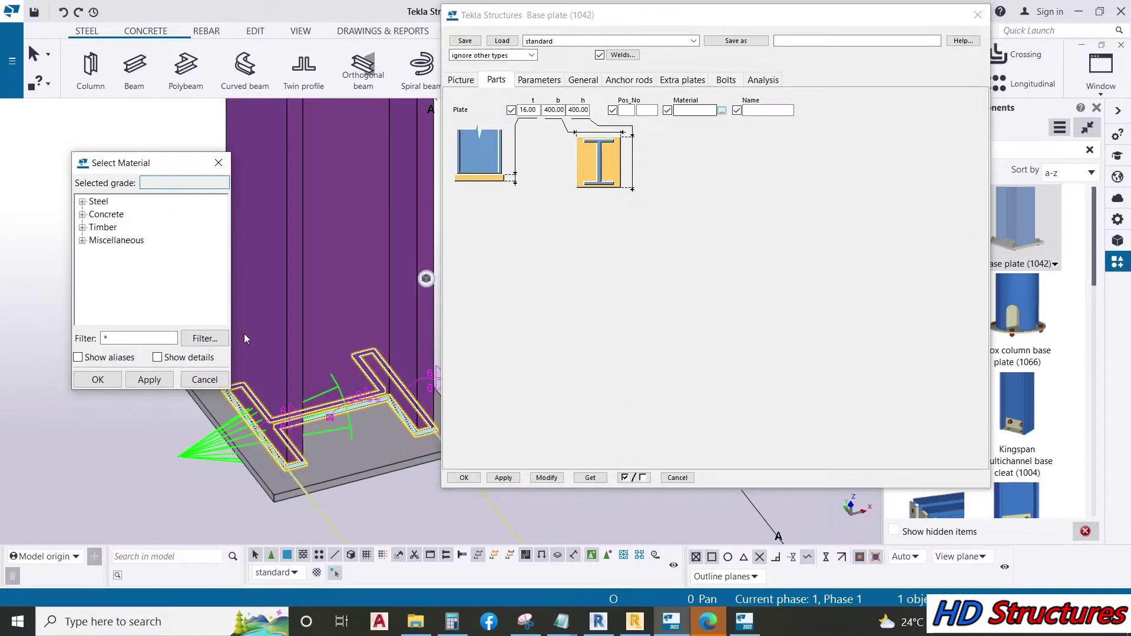
click(82, 202)
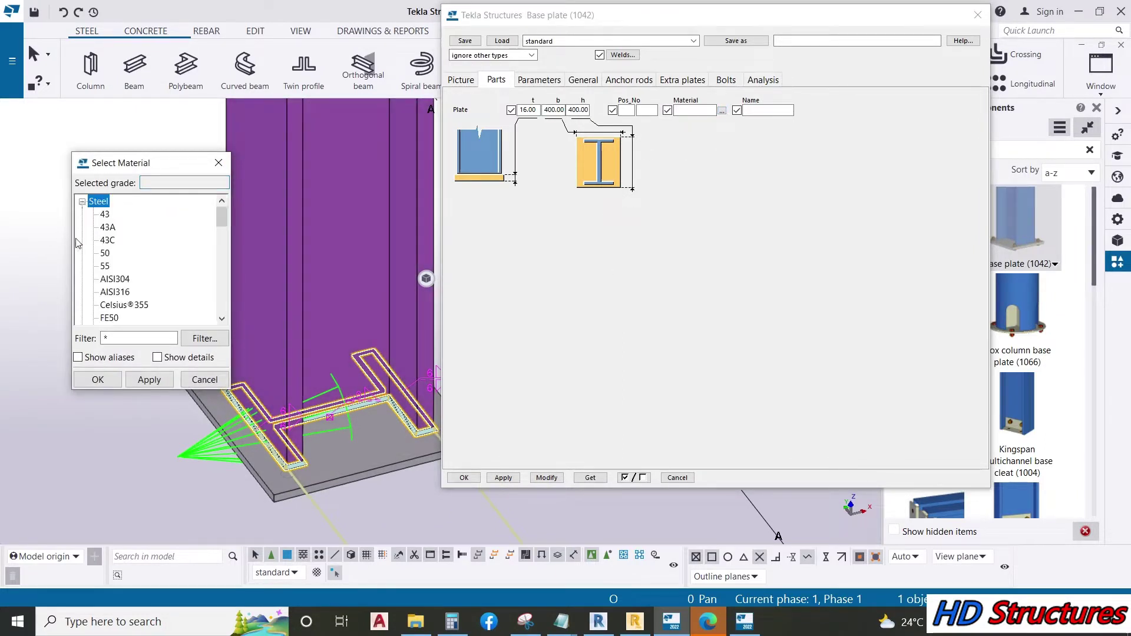
scroll(135, 299, down, 4)
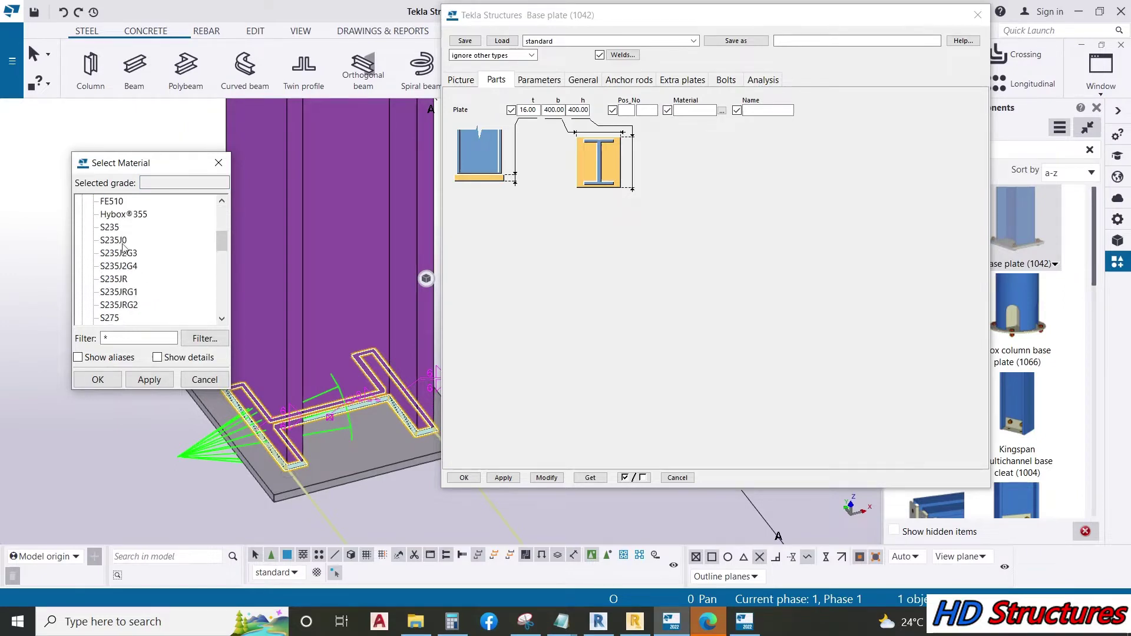
scroll(126, 299, down, 1)
double_click(110, 279)
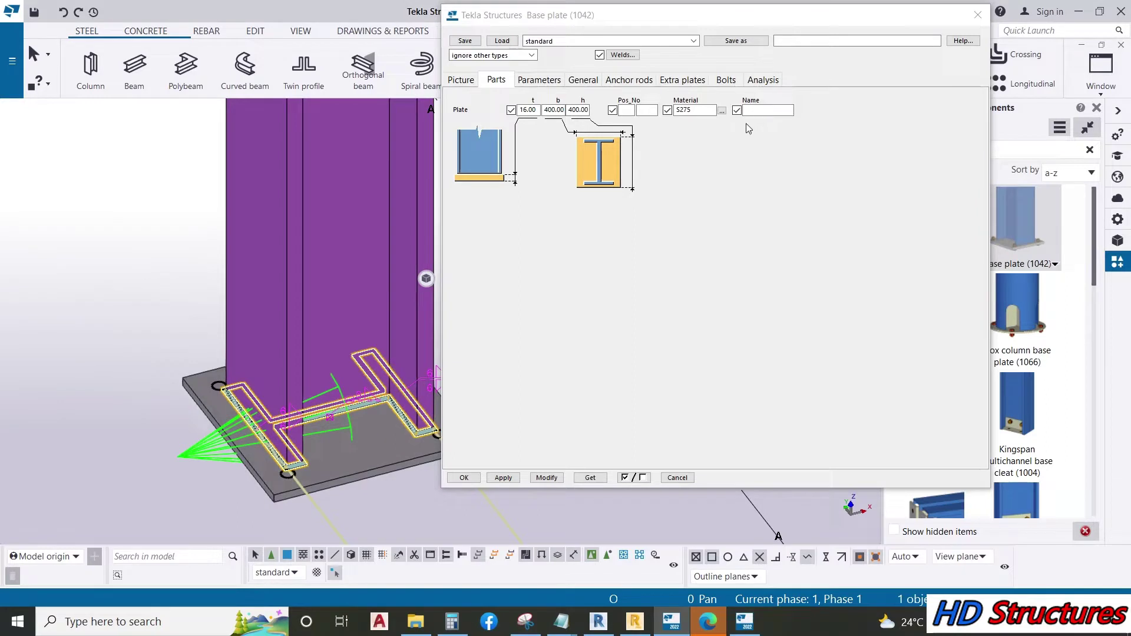
Step: Review the base plate's design parameters, general positioning options and anchor rod settings
click(552, 83)
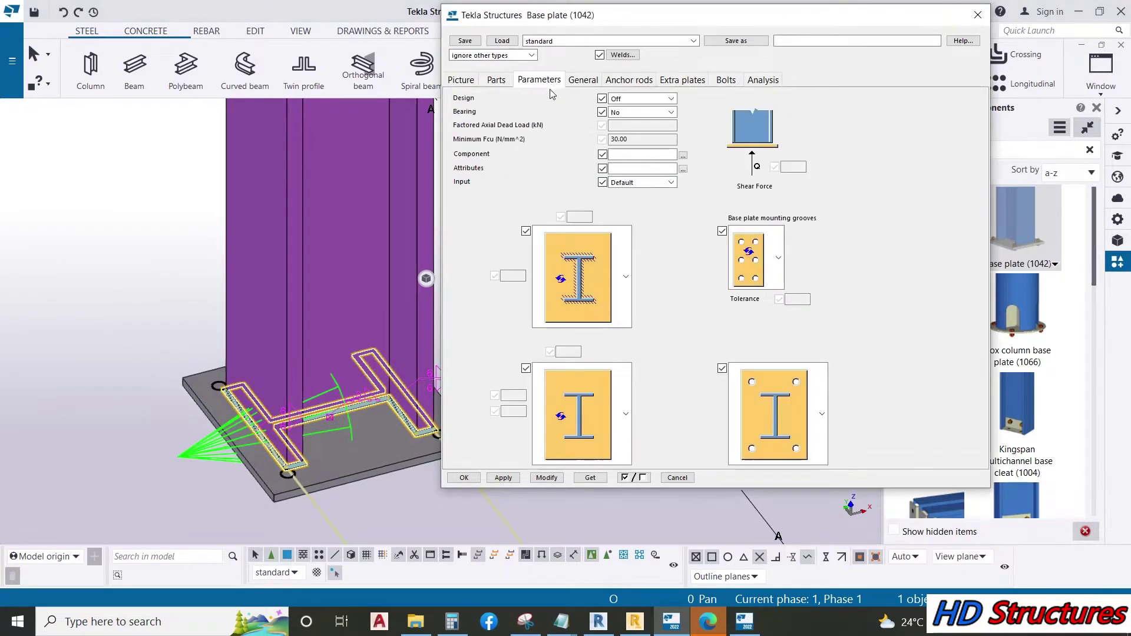
scroll(314, 360, up, 5)
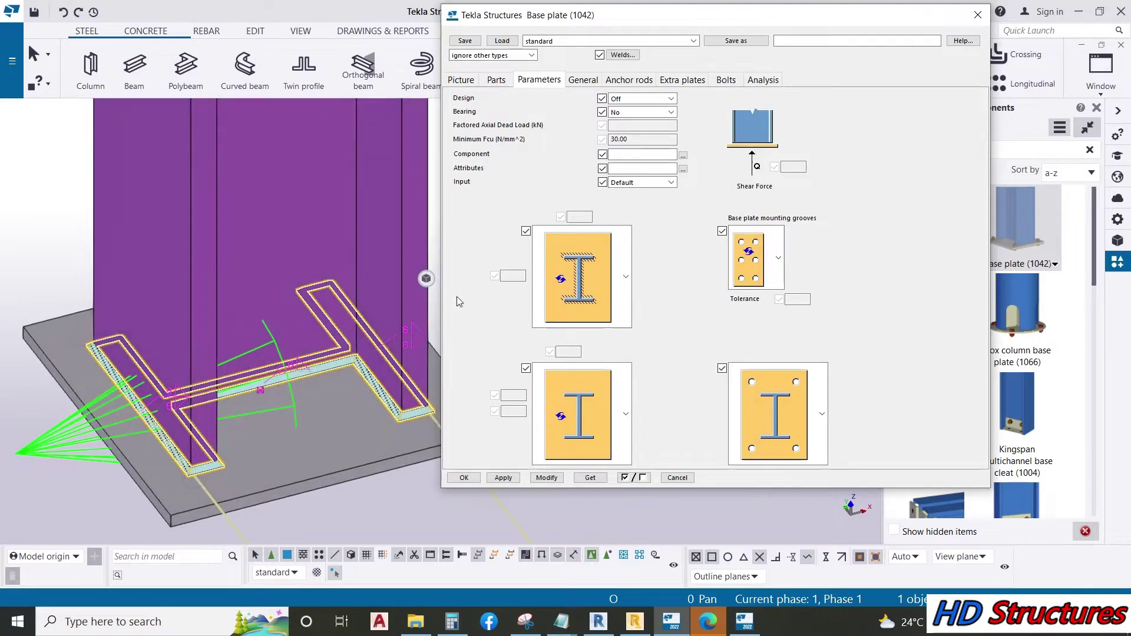
click(583, 80)
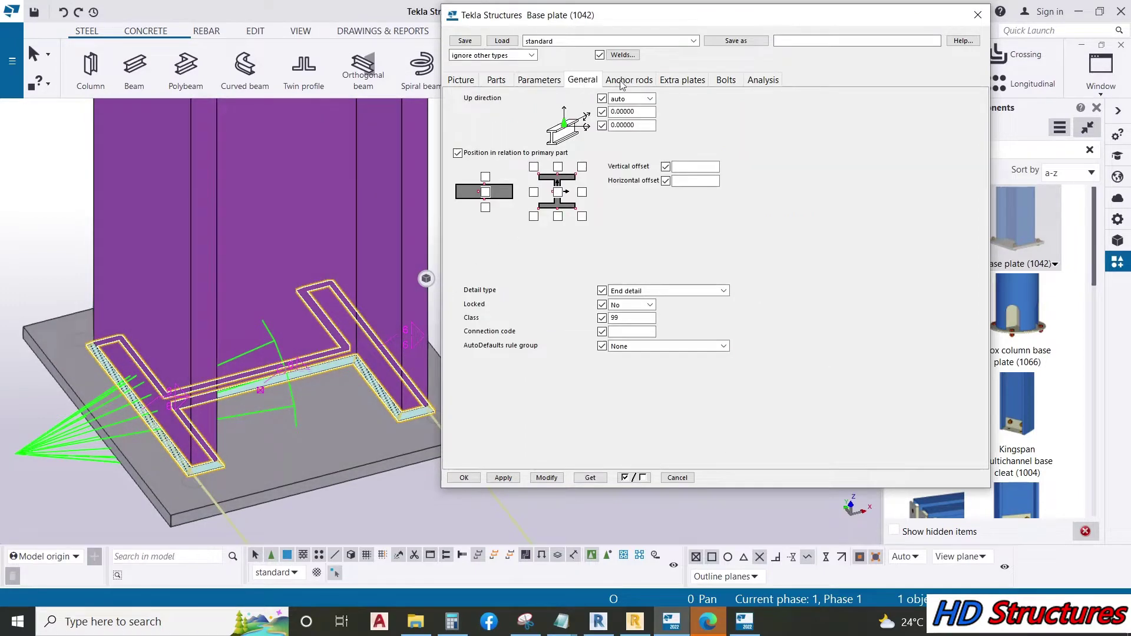
click(623, 83)
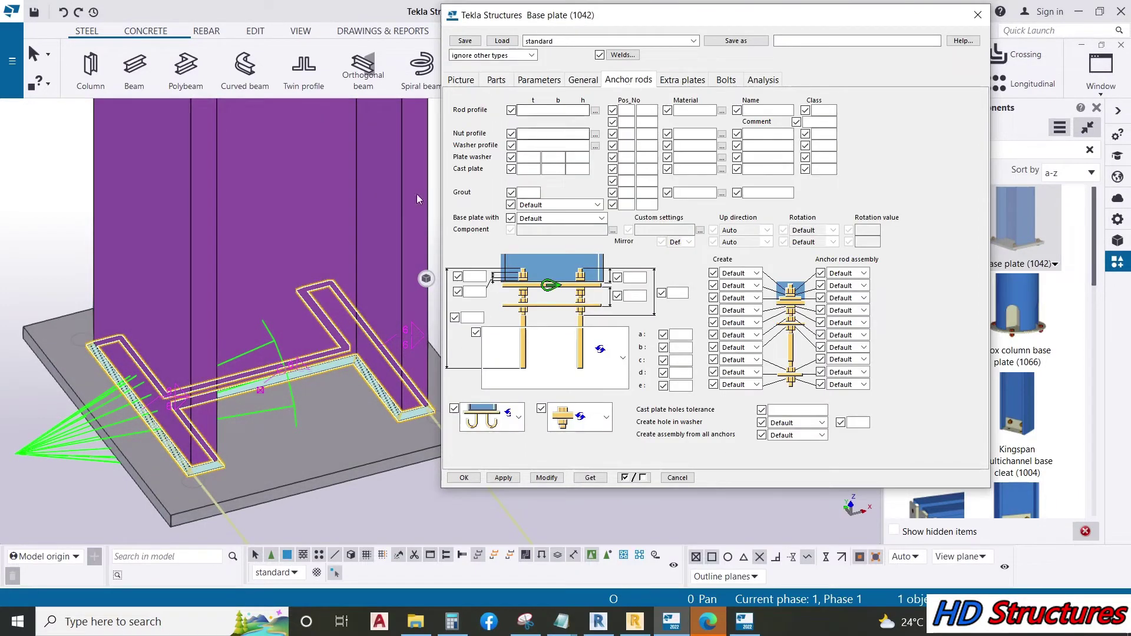
Step: Set the anchor rod profile to a circular ROD section with a diameter of 20 mm
scroll(201, 288, down, 2)
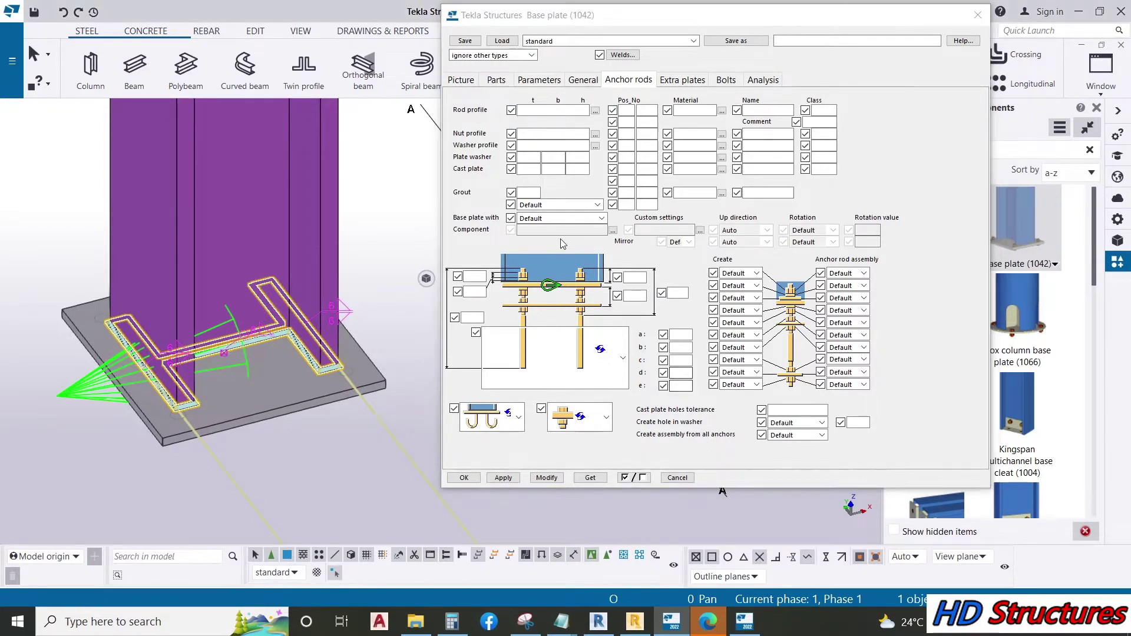
click(596, 112)
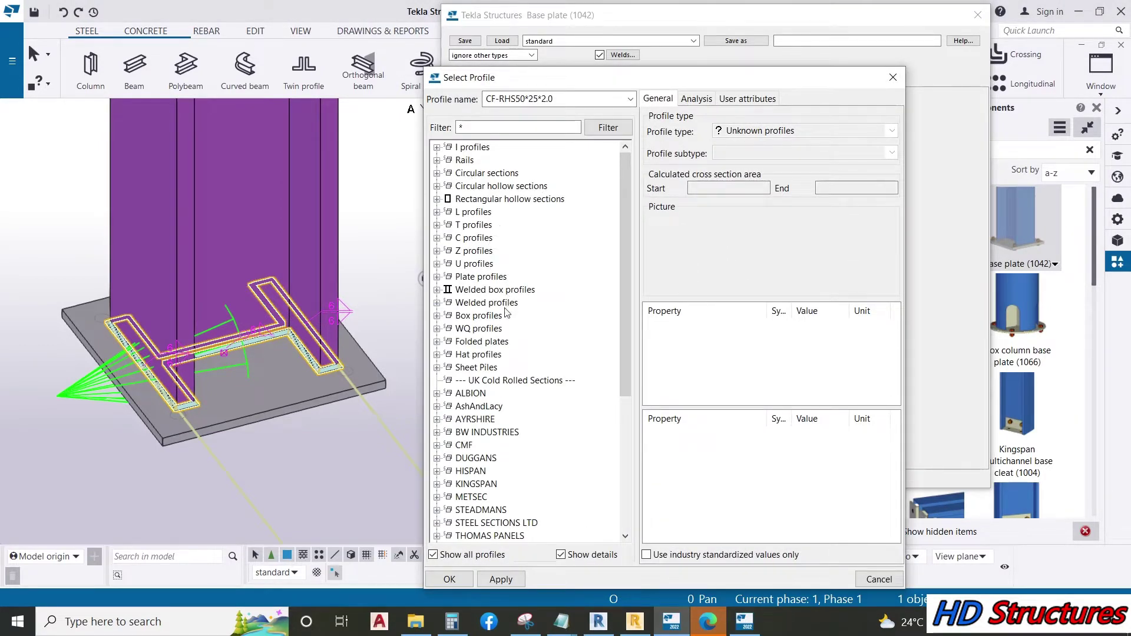
scroll(495, 348, down, 2)
scroll(486, 353, up, 2)
click(437, 174)
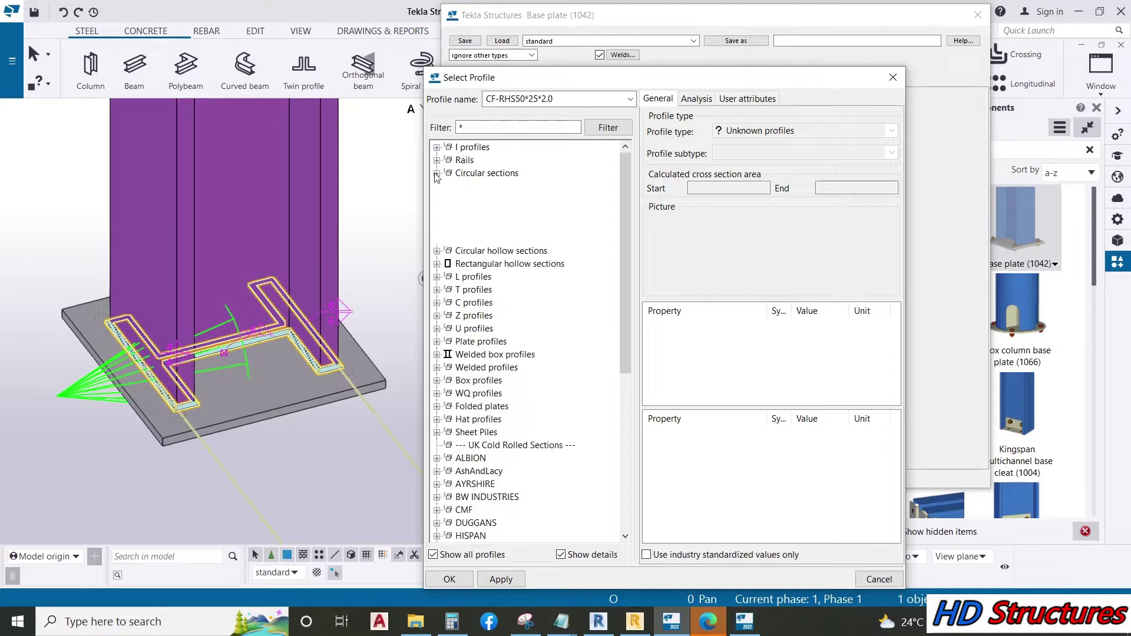
click(475, 238)
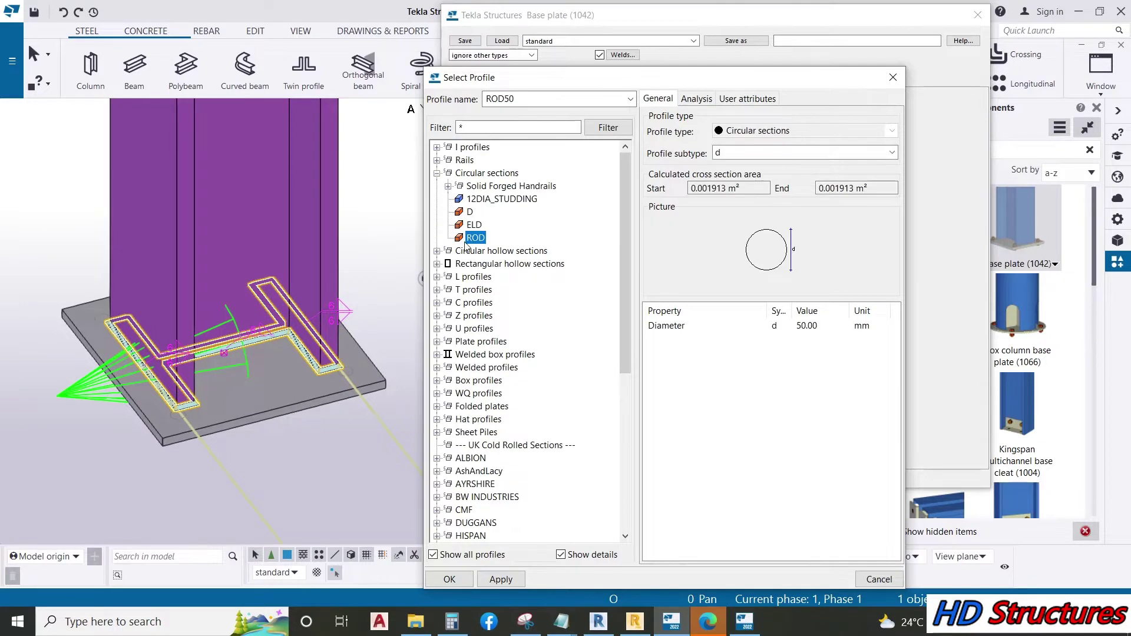
click(827, 327)
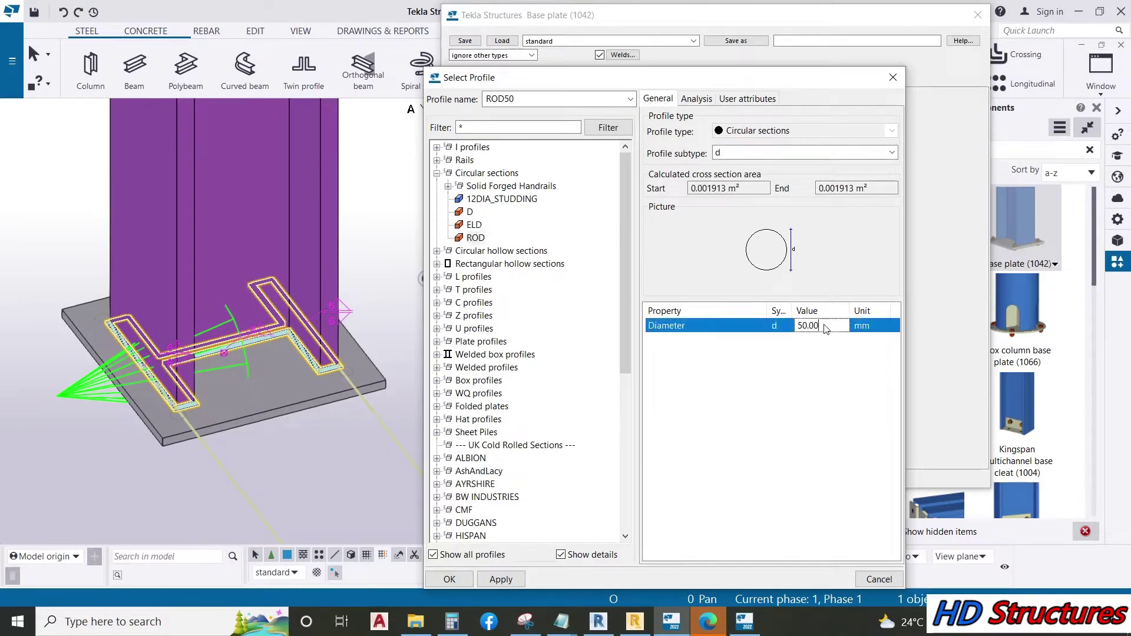
double_click(826, 328)
text(20)
drag(650, 83, 605, 17)
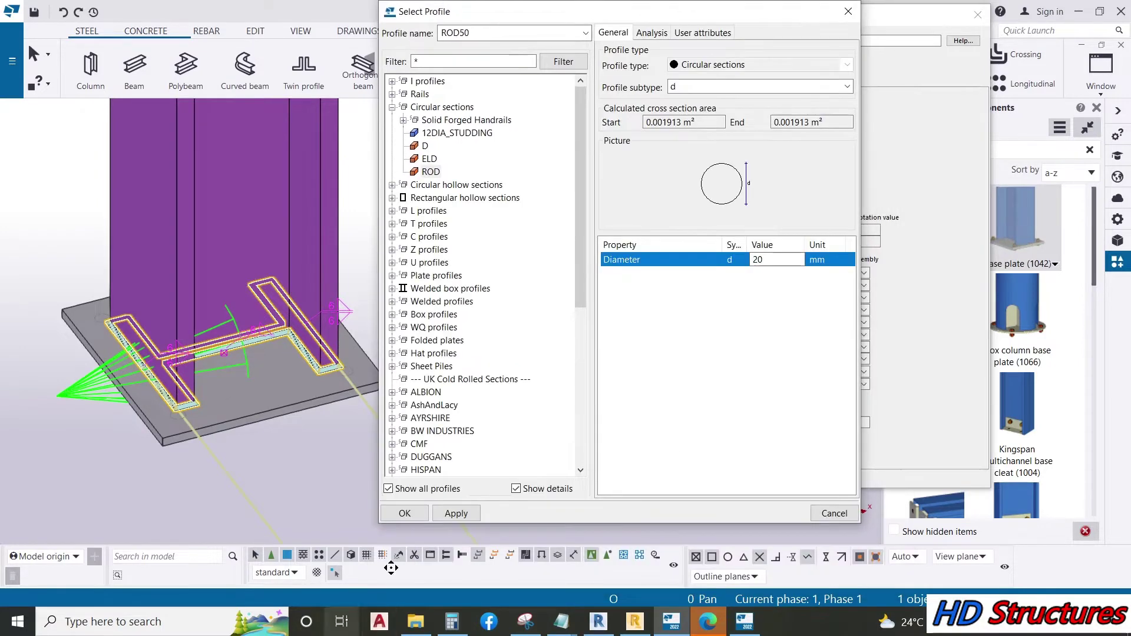
click(457, 512)
click(413, 513)
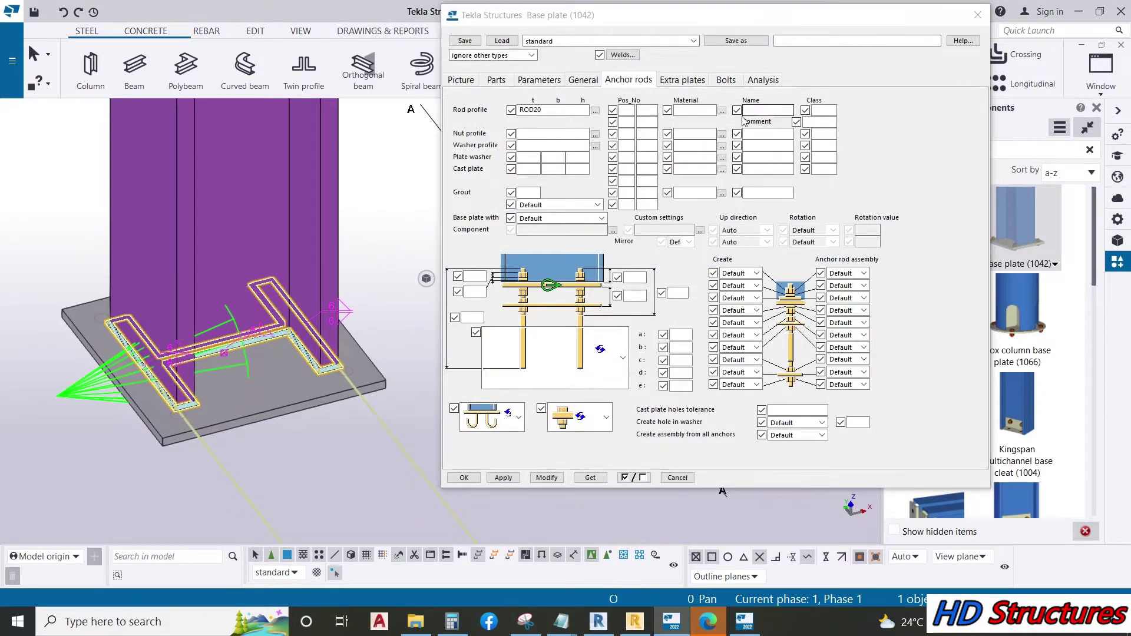
Step: Choose the U-shaped hook with dimensions a, b and c for the anchor rods, and the third listed hook direction
click(622, 357)
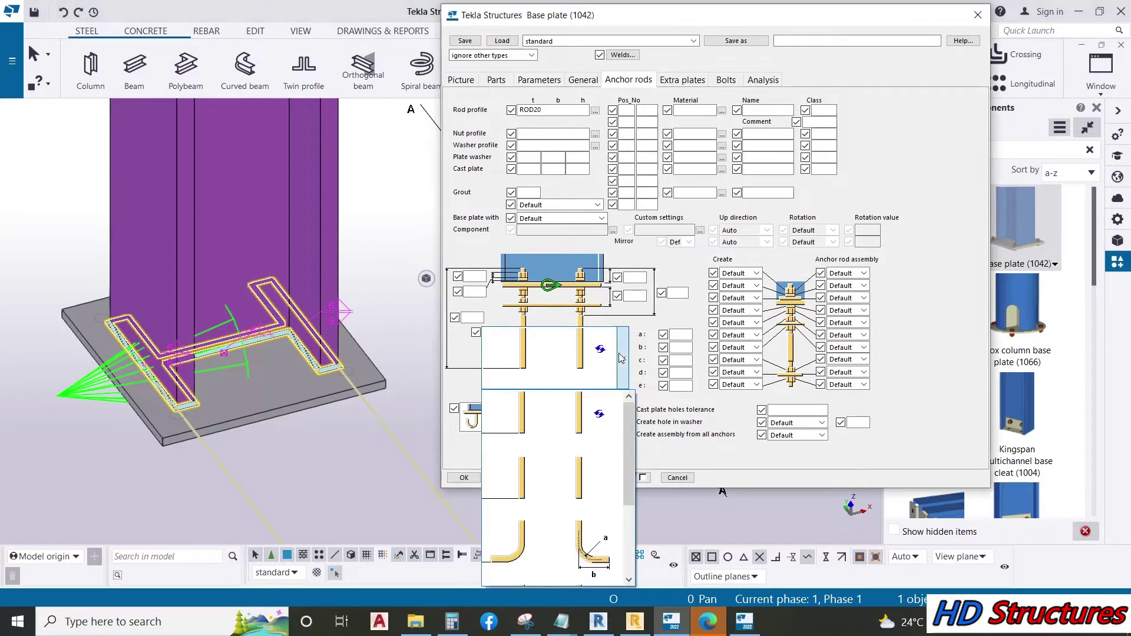
scroll(593, 418, down, 2)
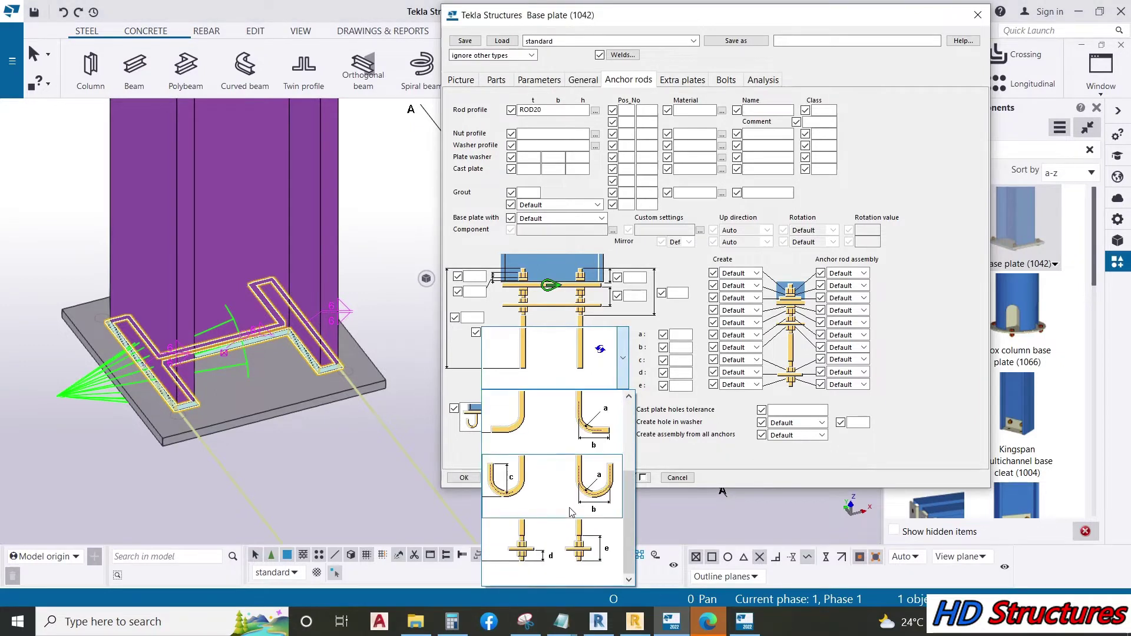
click(545, 490)
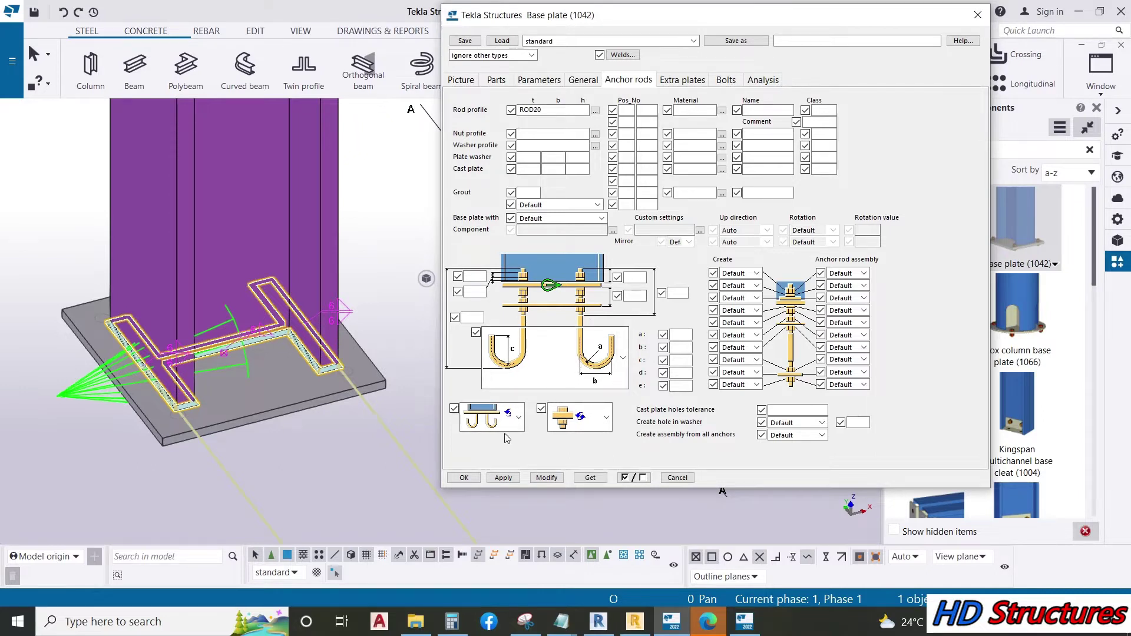
click(517, 417)
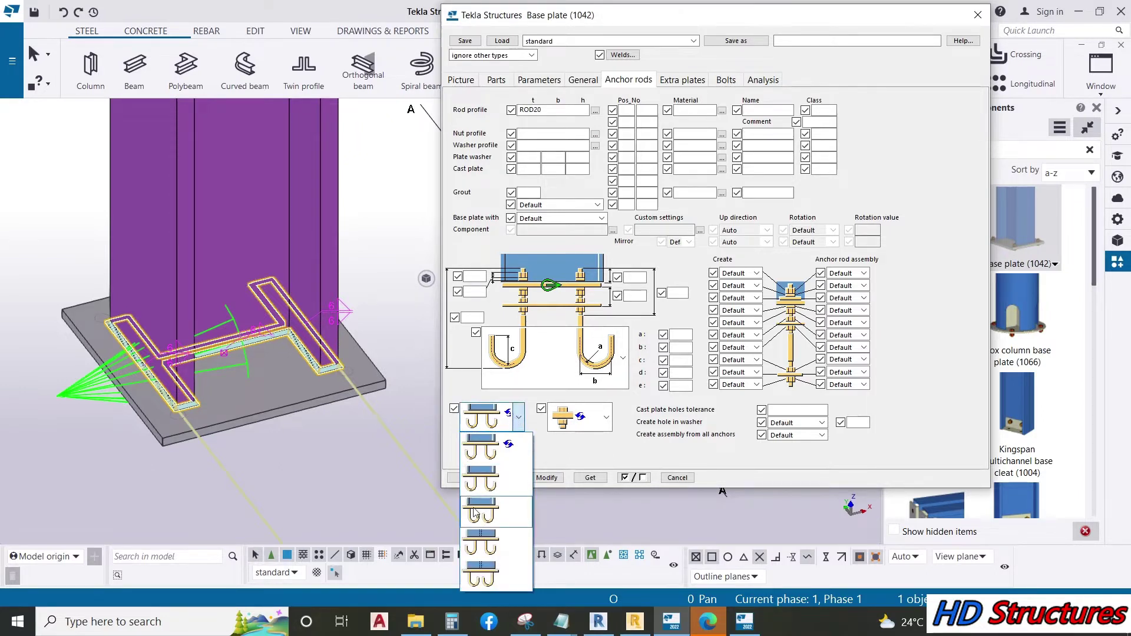
click(479, 510)
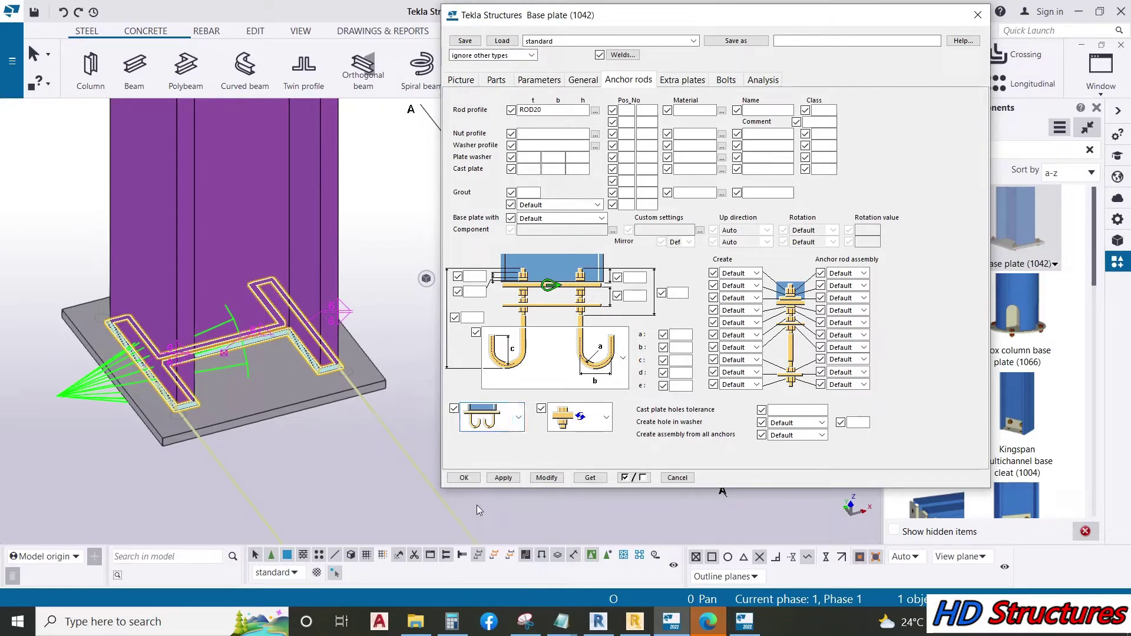
Step: Set both Create and Anchor rod assembly to Yes for the three uppermost parts of the anchor rod
click(757, 273)
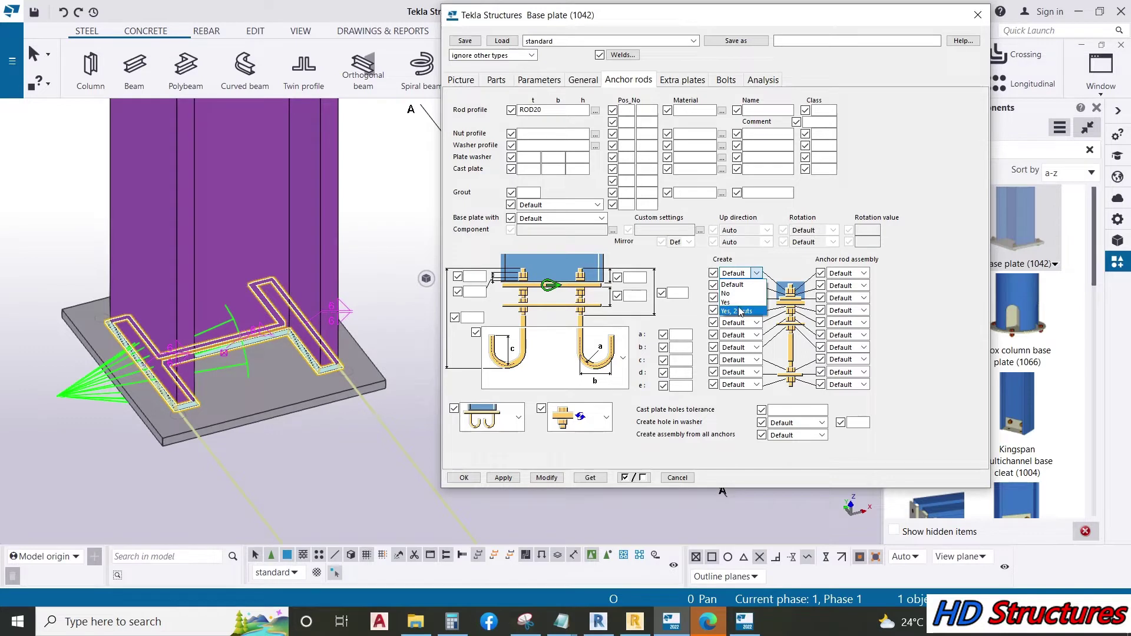
click(735, 302)
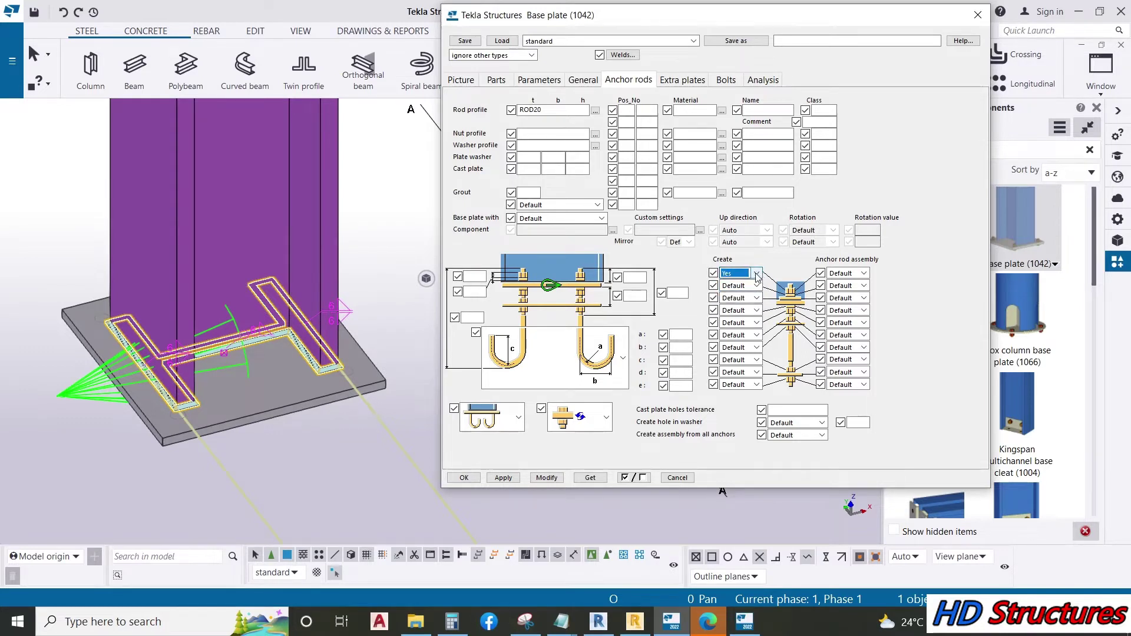
click(864, 273)
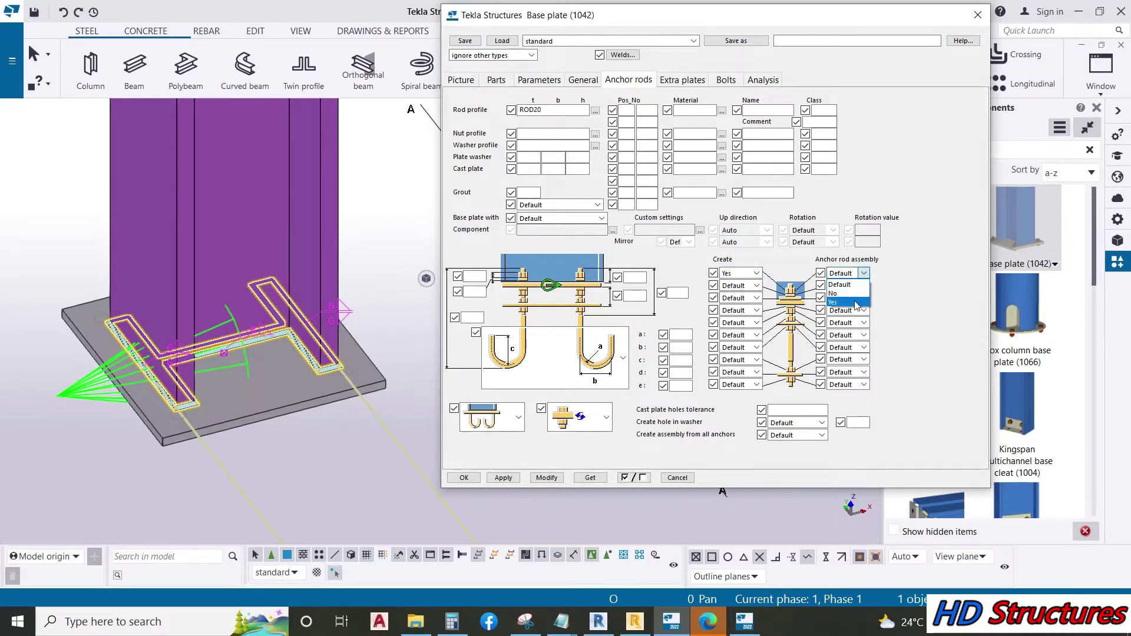
click(856, 302)
click(757, 286)
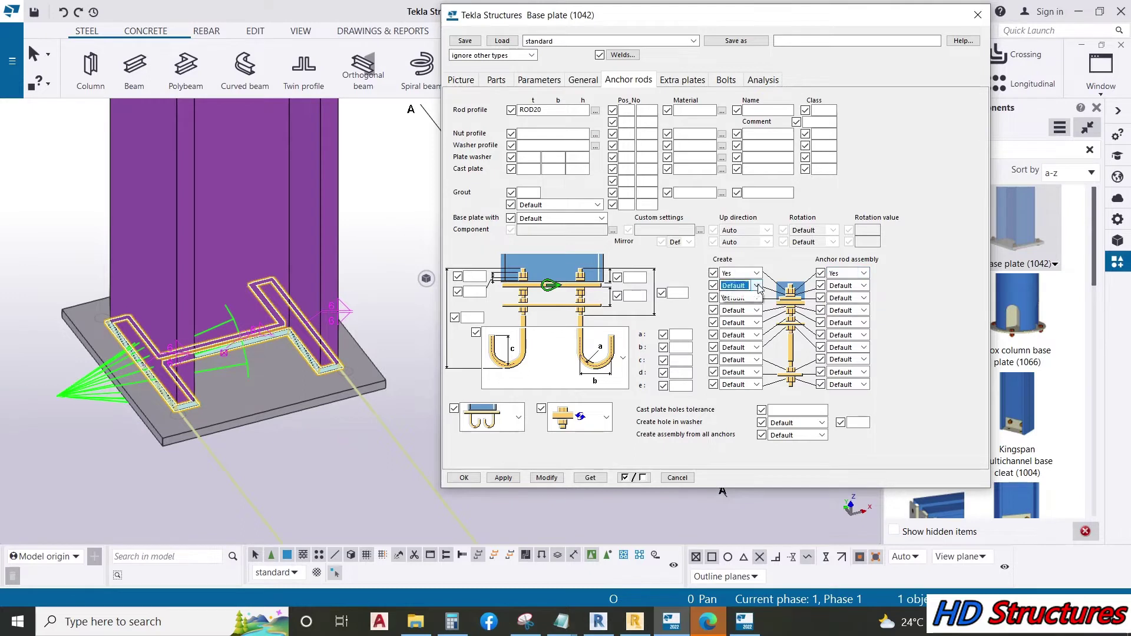
click(735, 316)
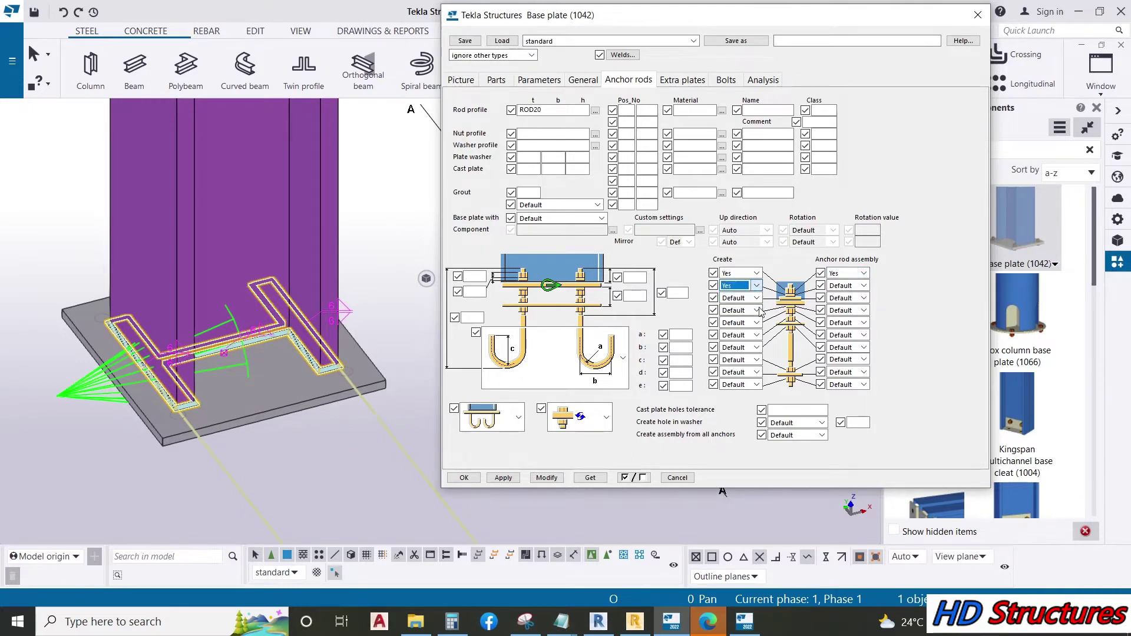
click(854, 288)
click(848, 315)
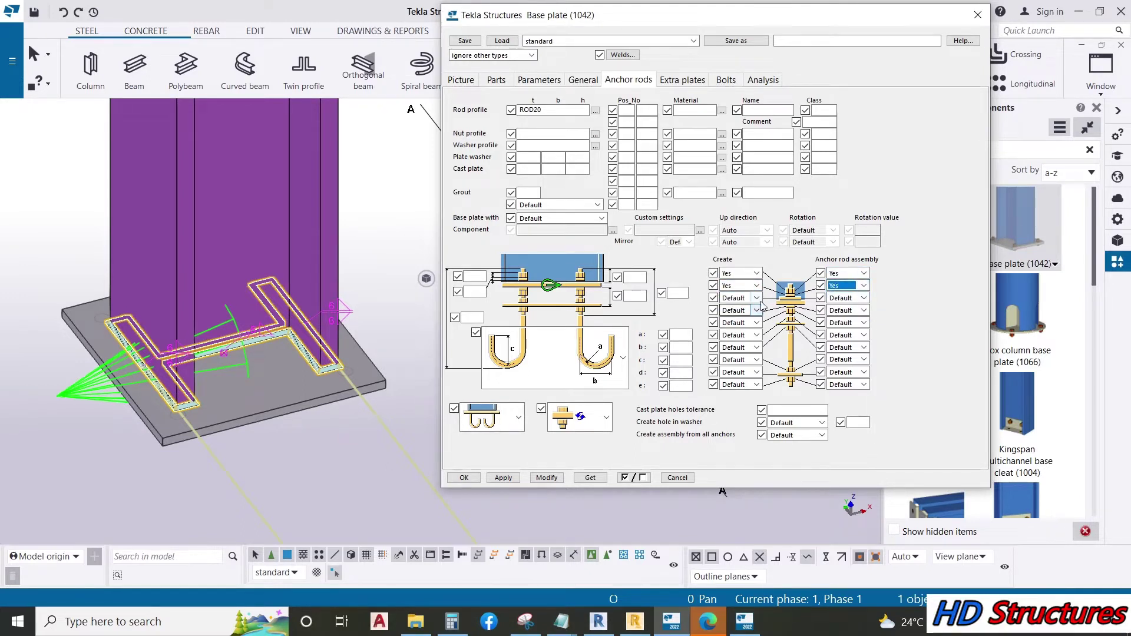
click(757, 298)
click(736, 328)
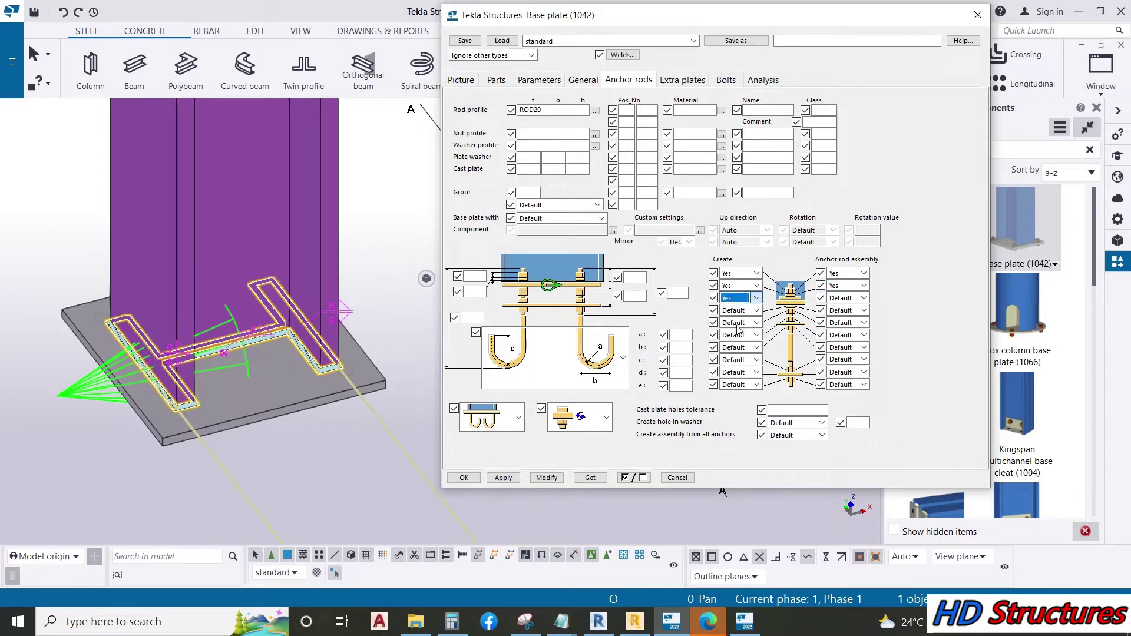
click(861, 298)
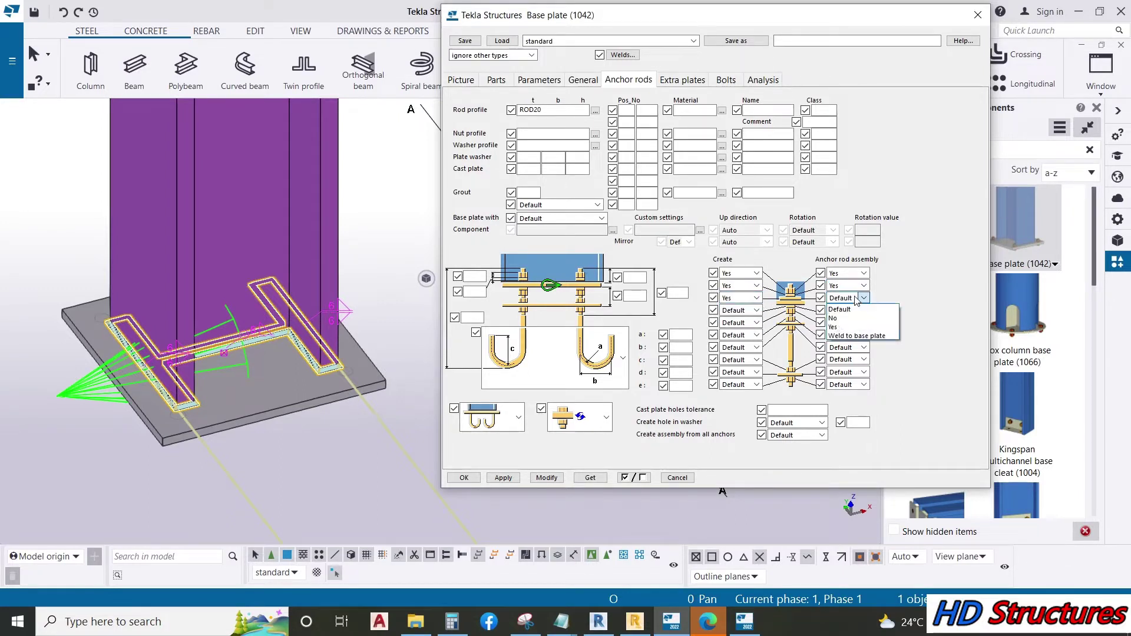
click(832, 328)
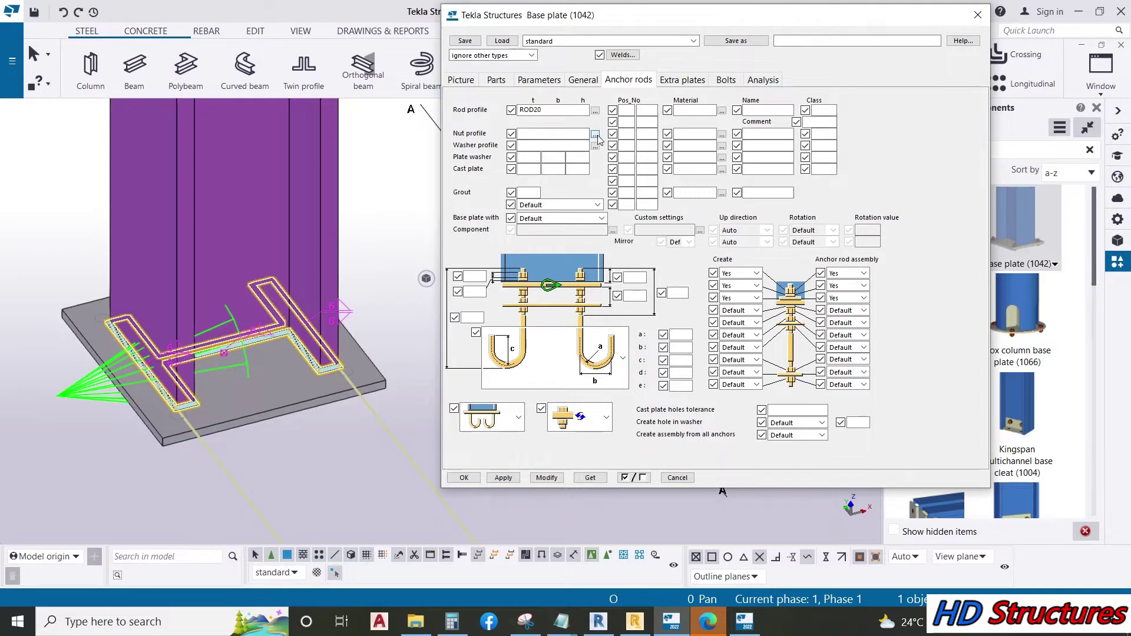
Step: Assign the NUT_M20 profile with a 20 mm bolt diameter as the anchor nut, and modify the base plate
click(595, 134)
scroll(446, 401, down, 8)
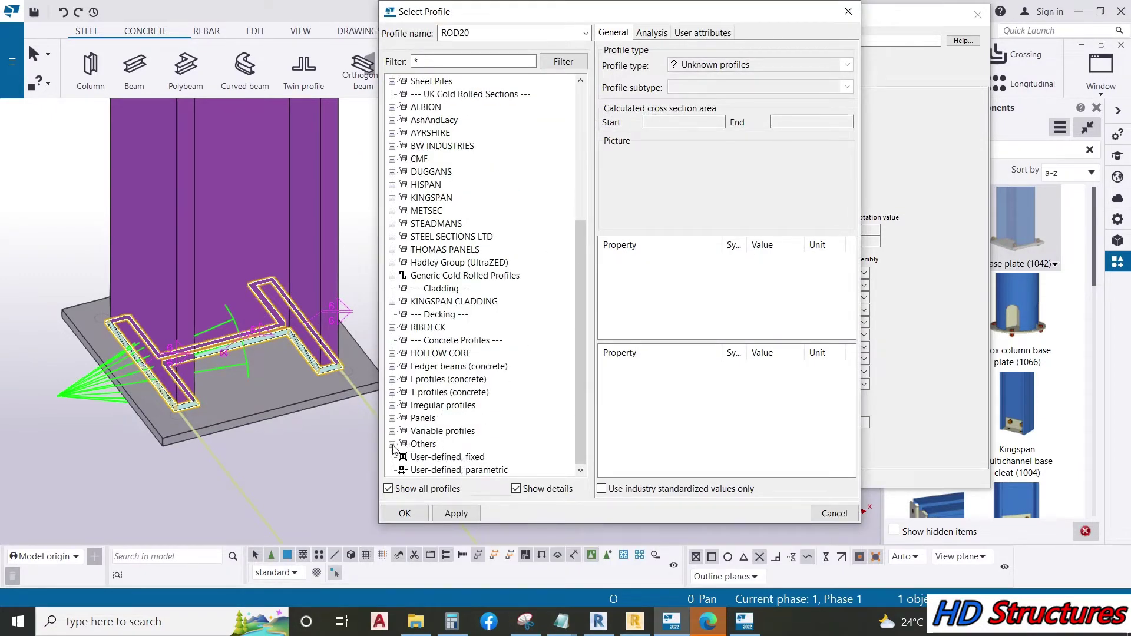
click(392, 444)
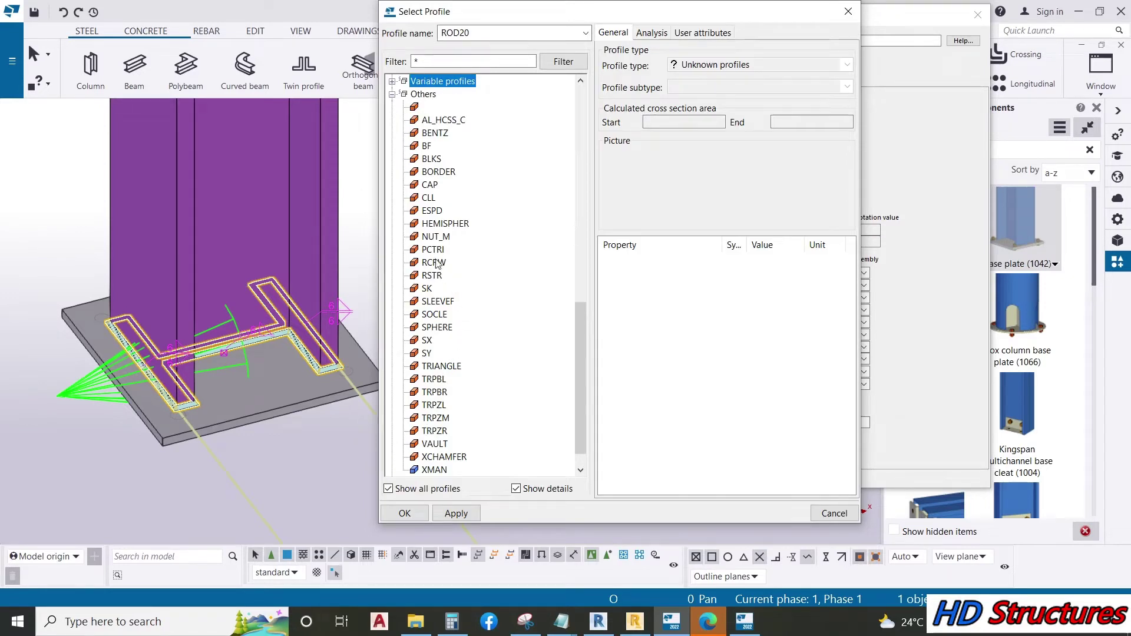
click(443, 238)
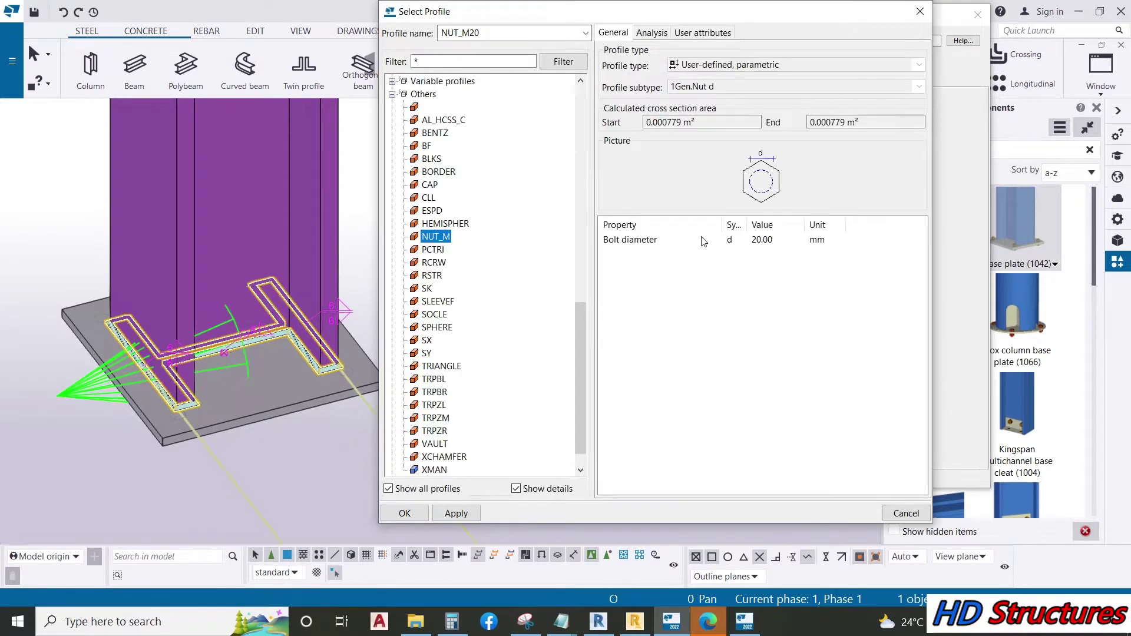
click(456, 513)
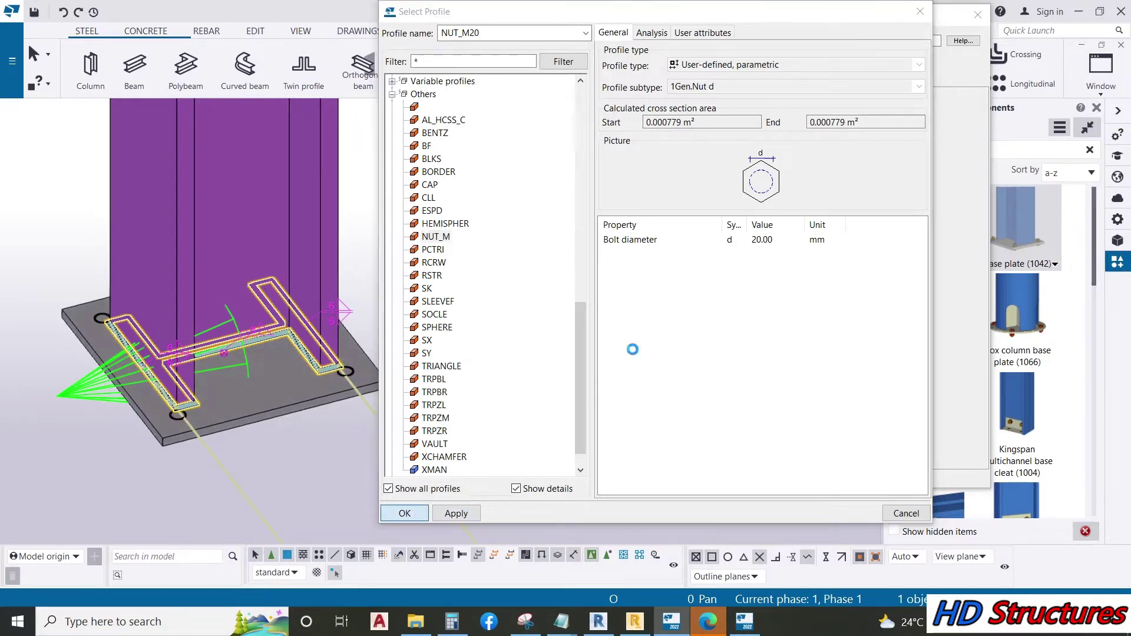
click(405, 513)
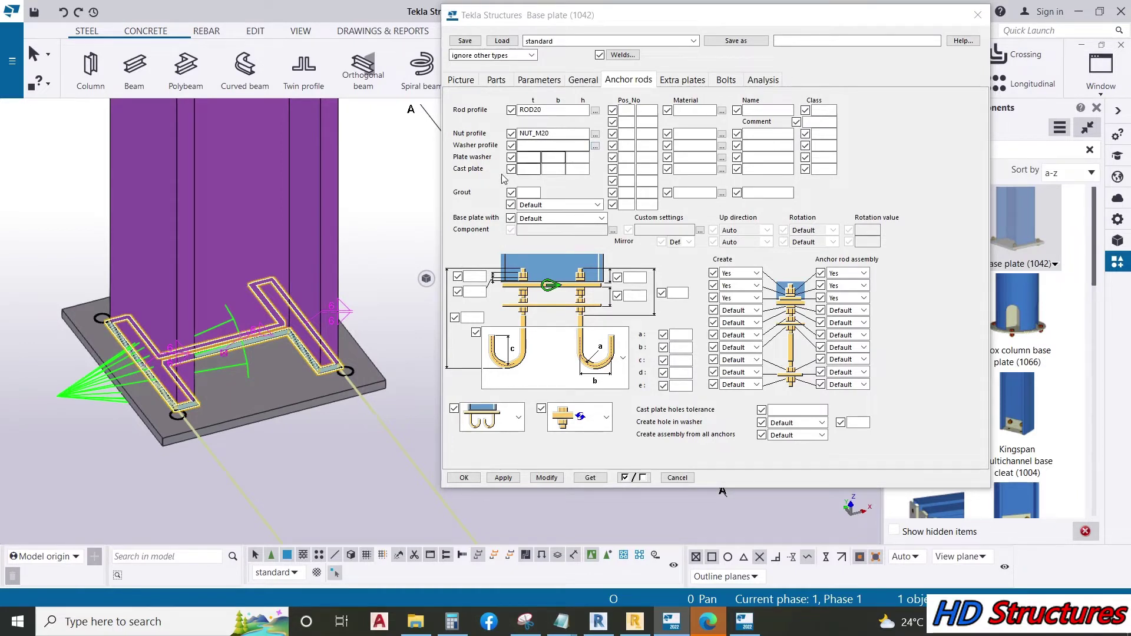
click(547, 477)
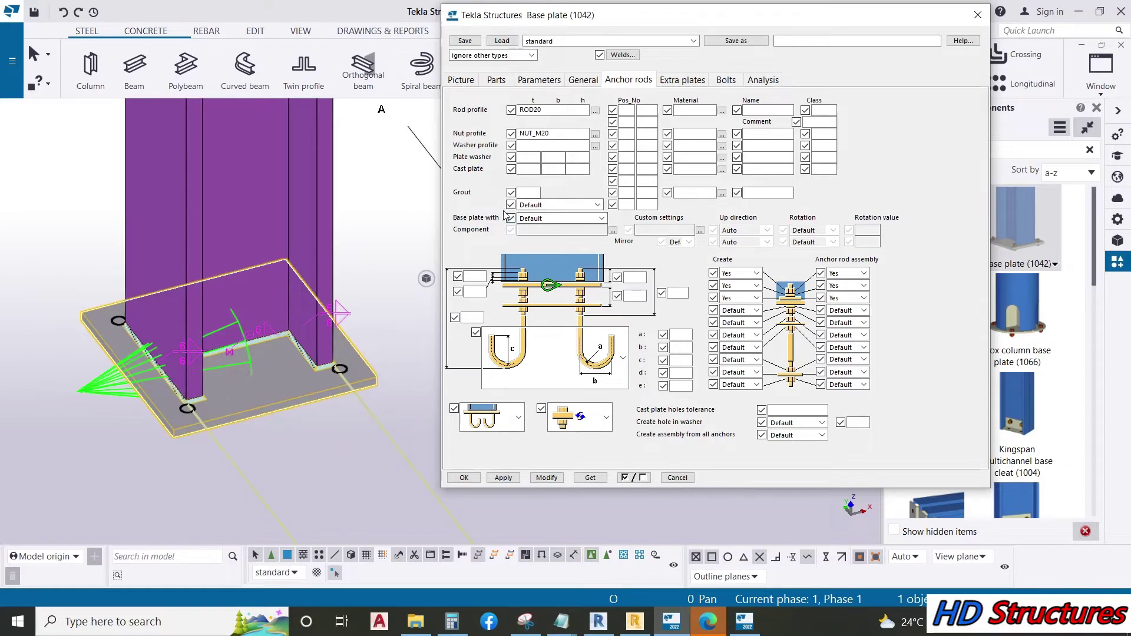
Step: Set the base plate to use anchor rods, update it in the model and inspect the hooked rods below the plate
click(543, 220)
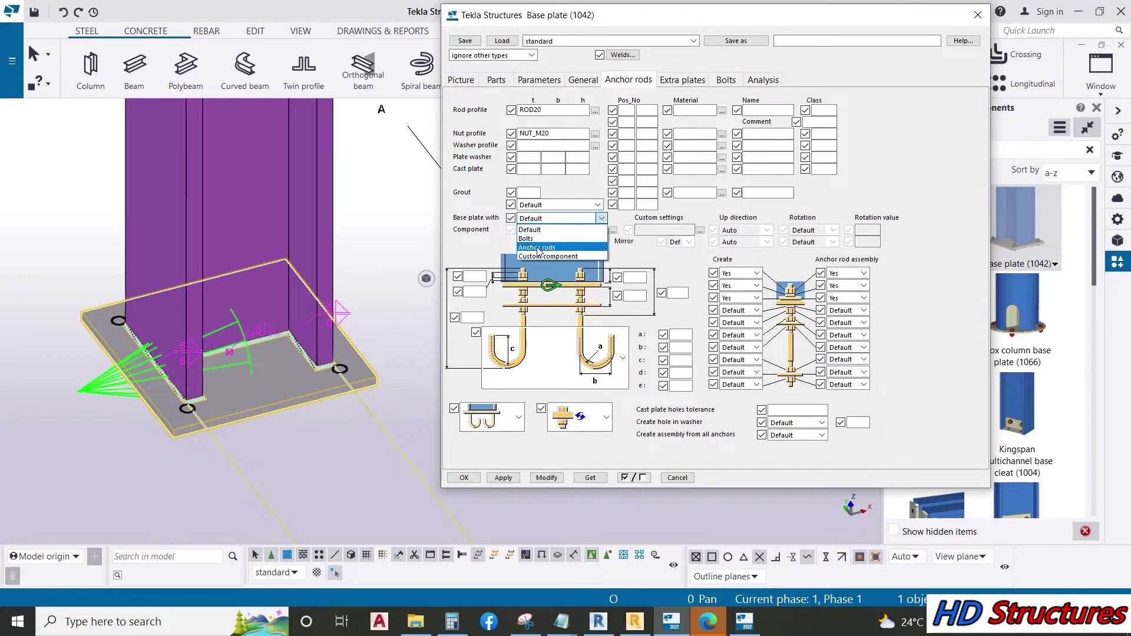
click(538, 248)
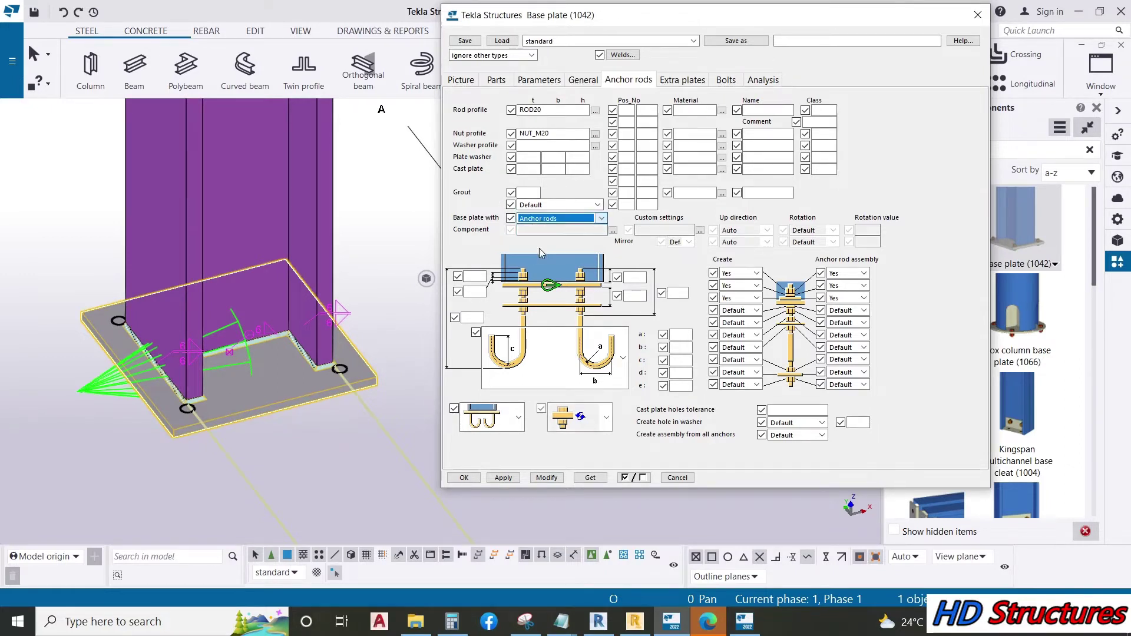
click(555, 205)
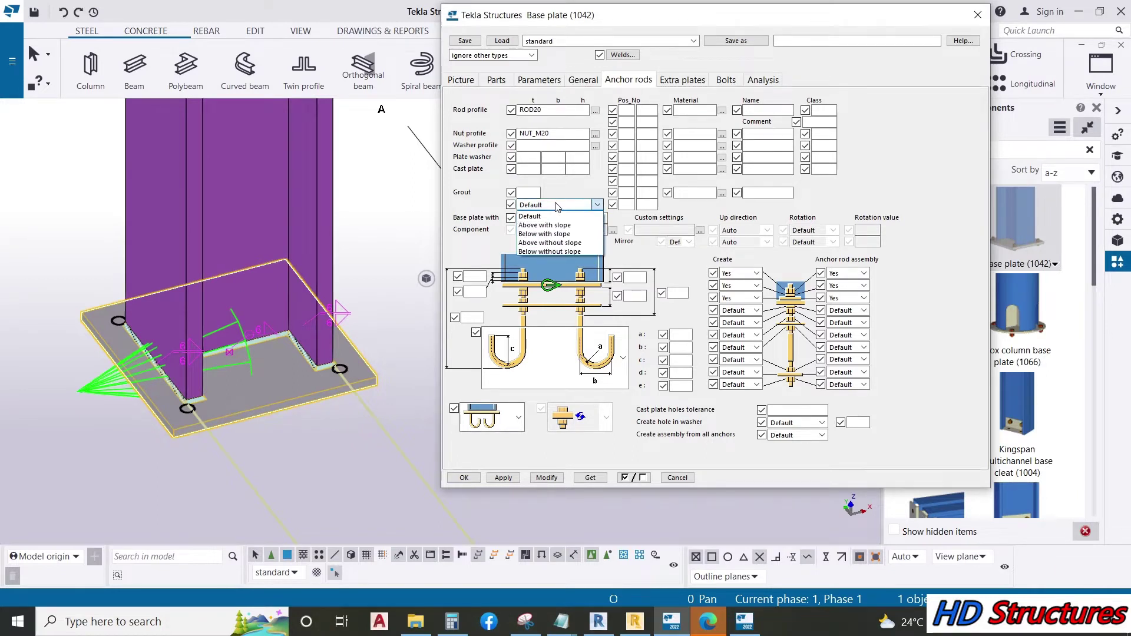
click(555, 206)
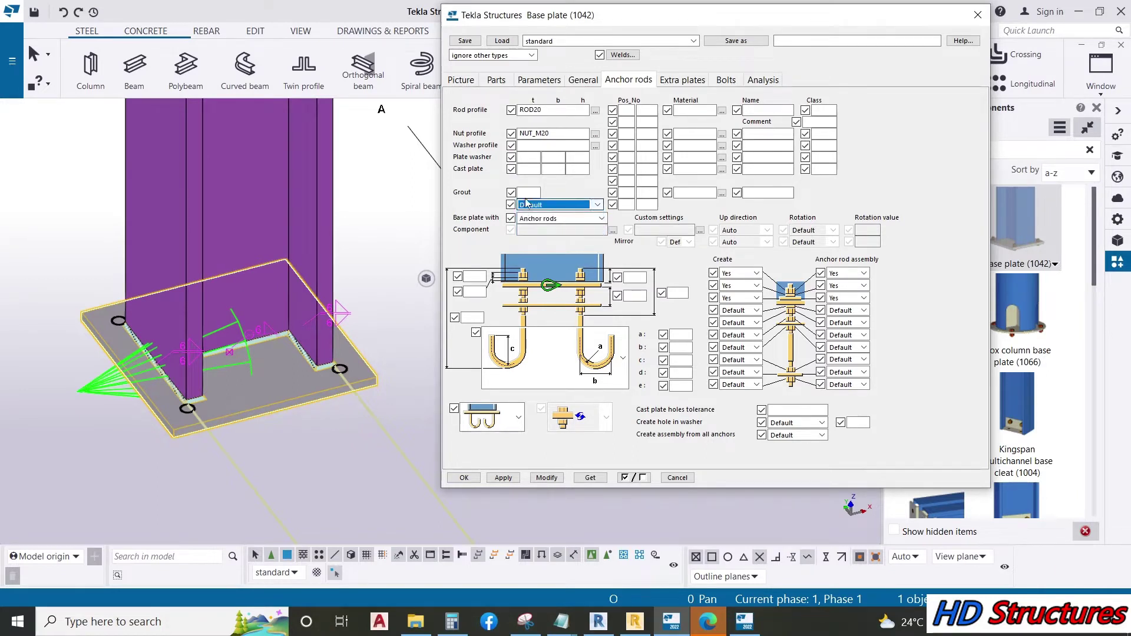
click(546, 478)
ctrl+middle_drag(330, 439, 277, 428)
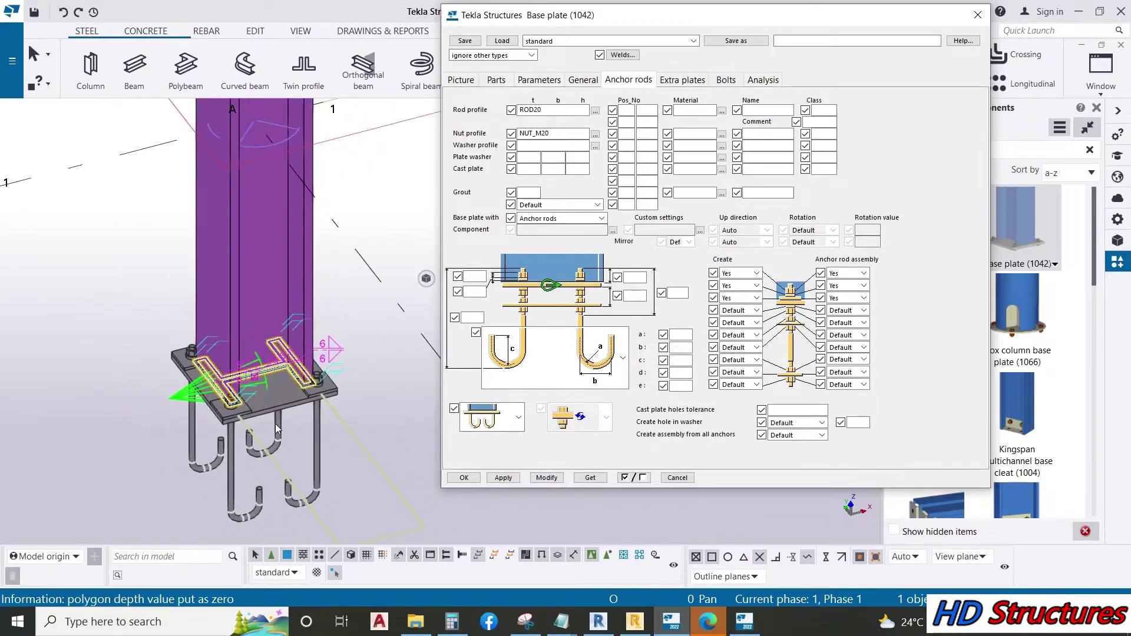
scroll(277, 428, up, 3)
scroll(256, 395, up, 2)
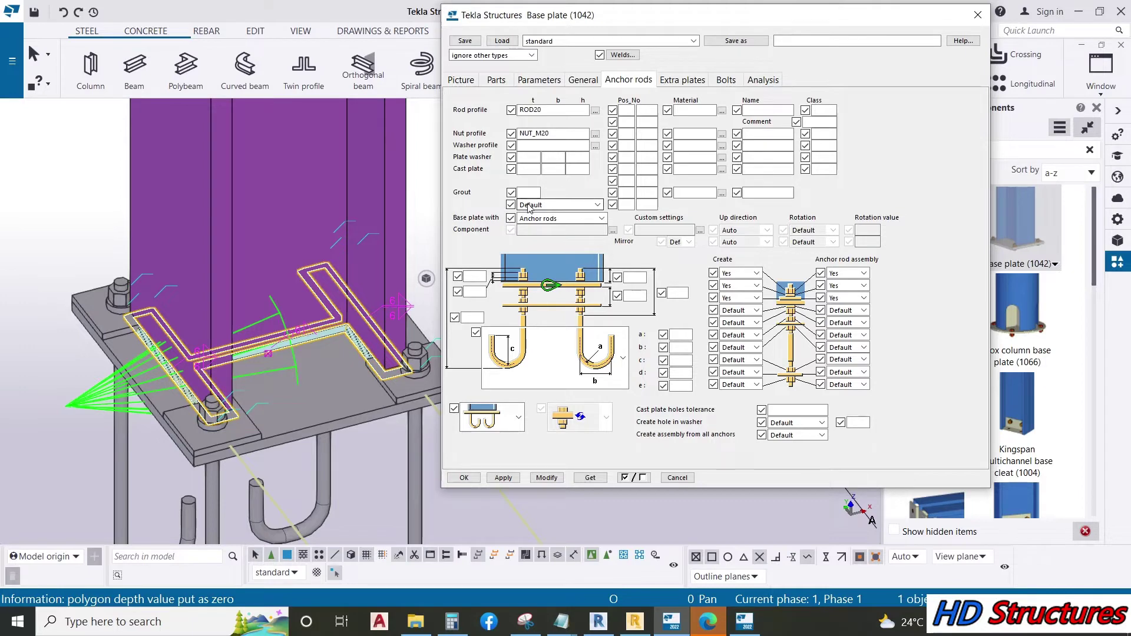
click(534, 147)
click(595, 146)
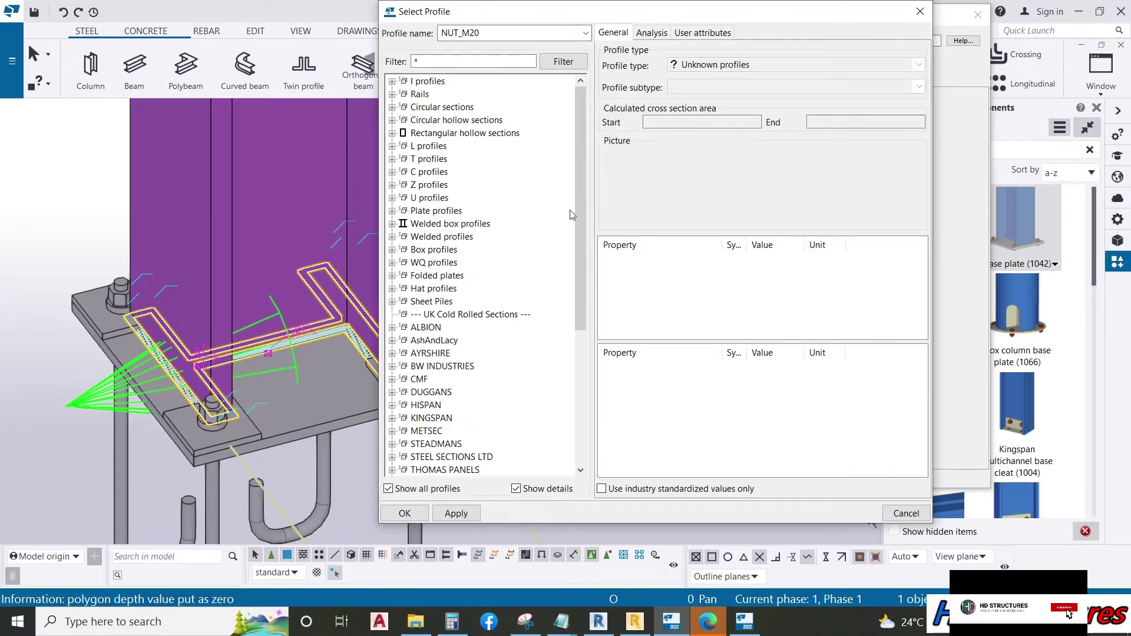
click(979, 492)
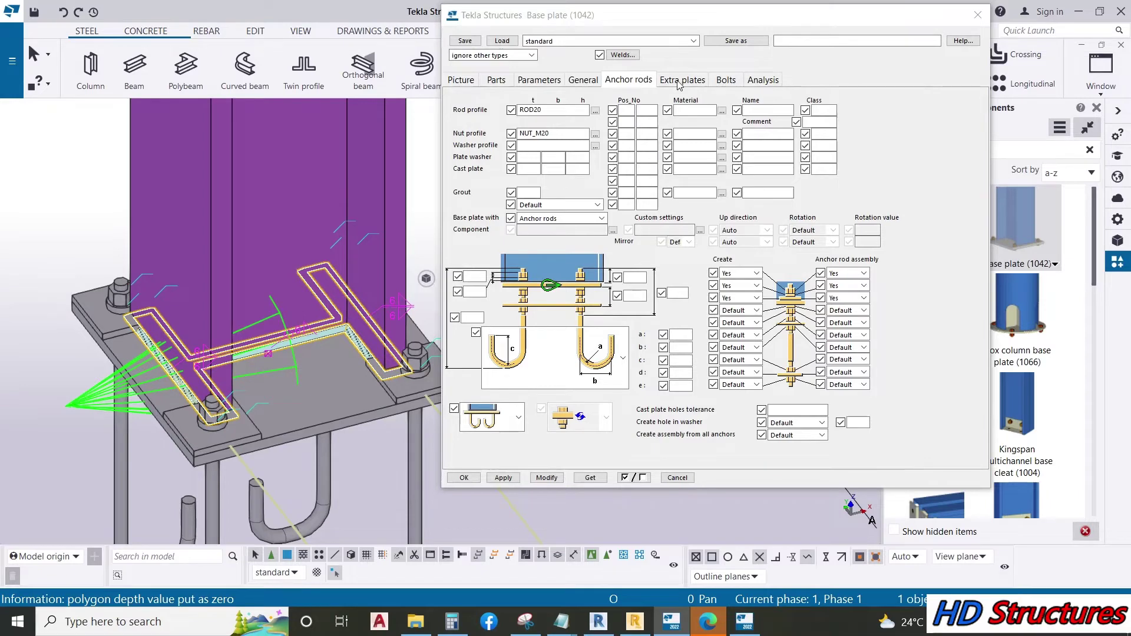
Step: Review the base plate's bolt, parameter, general, anchor rod and plate settings
click(727, 81)
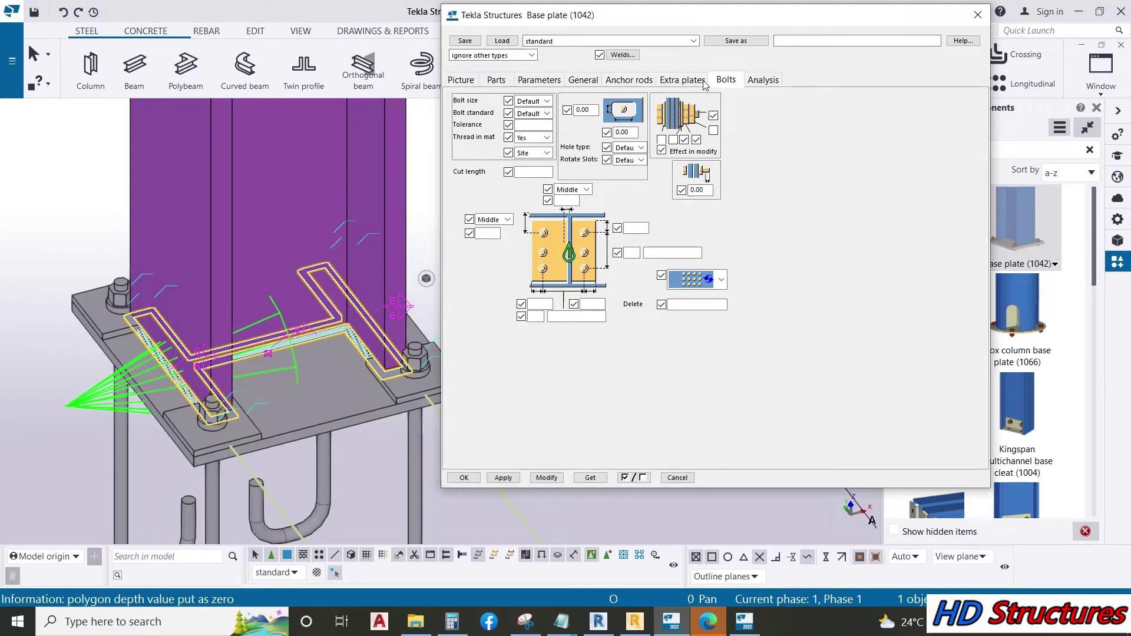
click(554, 81)
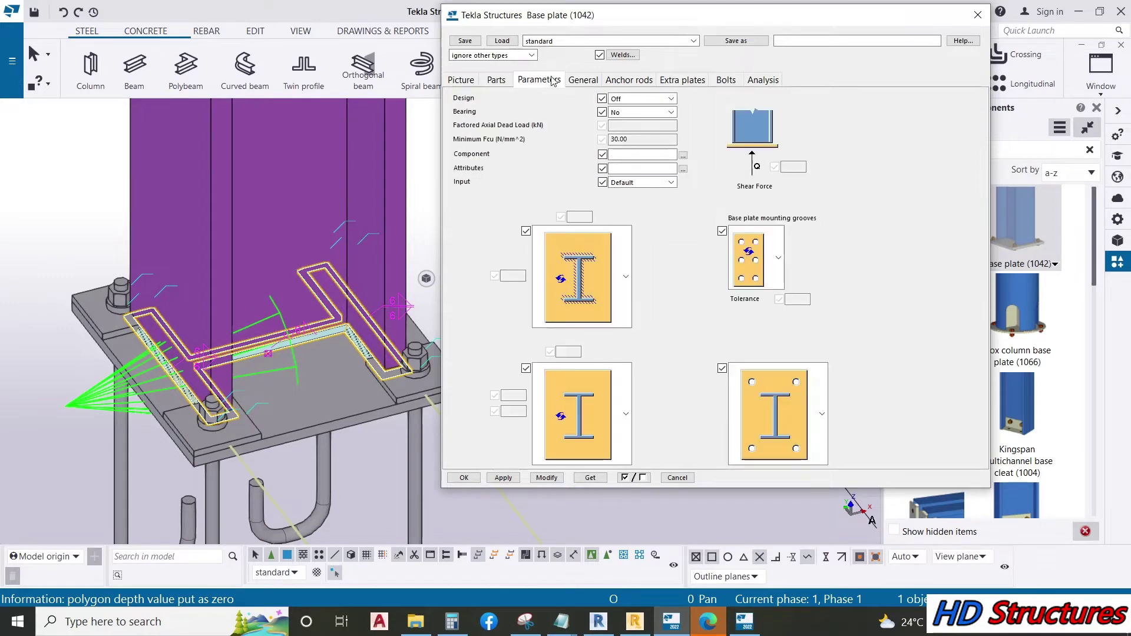
click(583, 81)
click(628, 80)
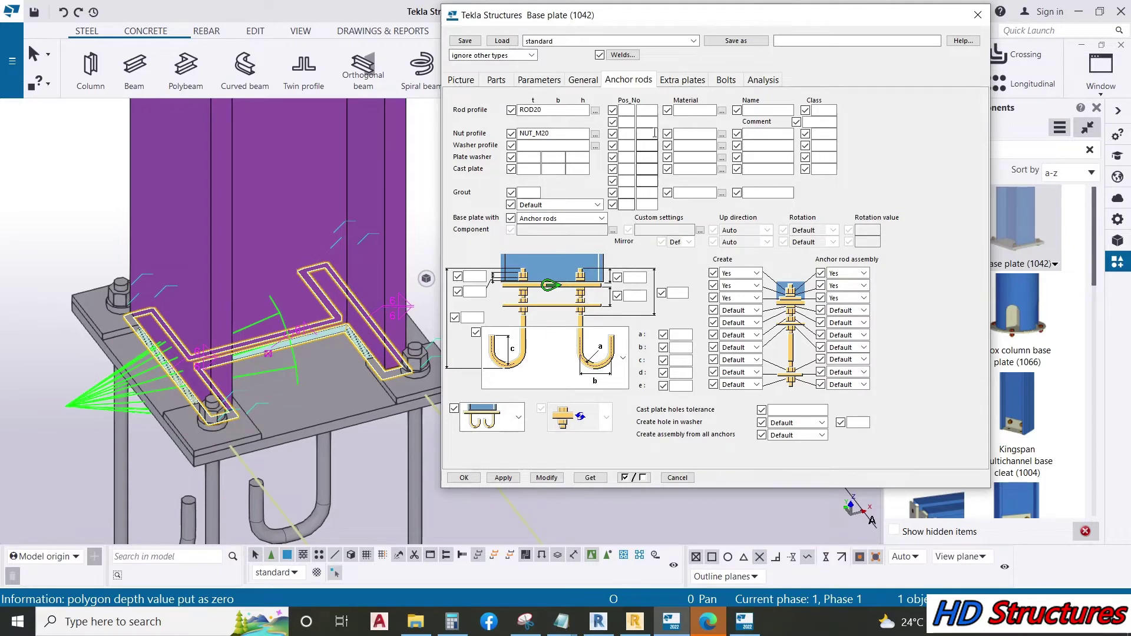
click(591, 81)
click(553, 82)
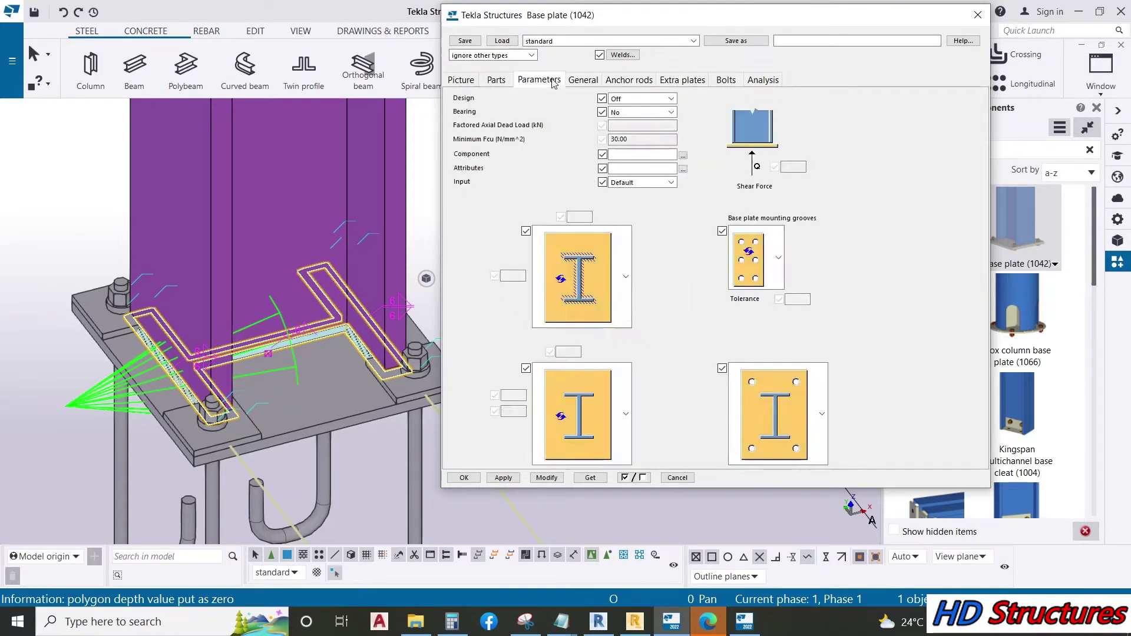
click(502, 84)
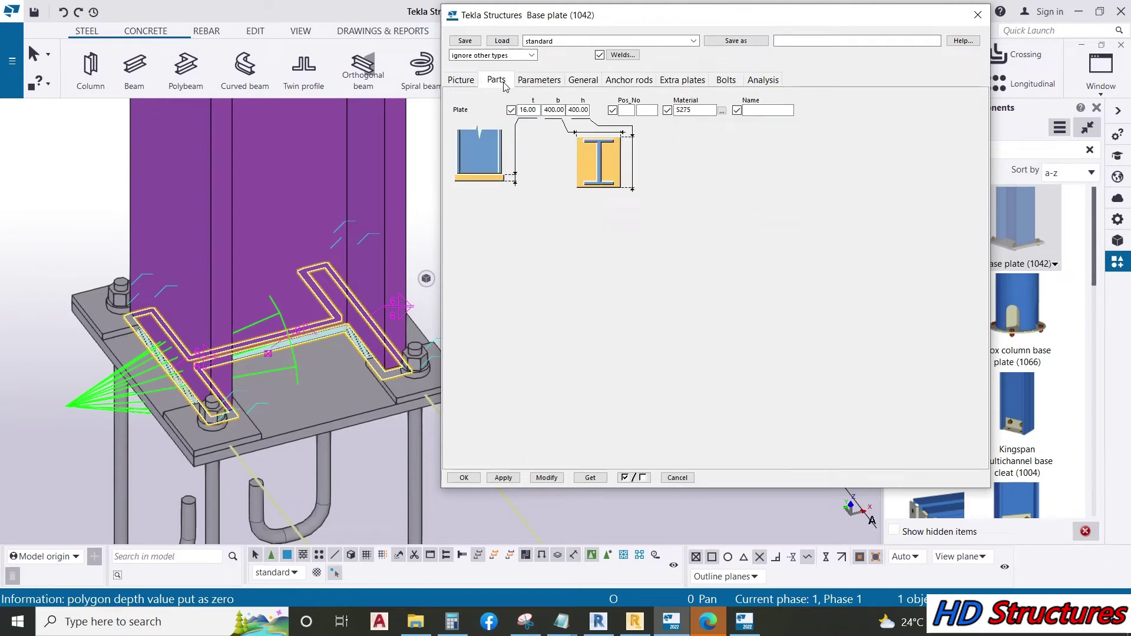
click(459, 83)
click(549, 84)
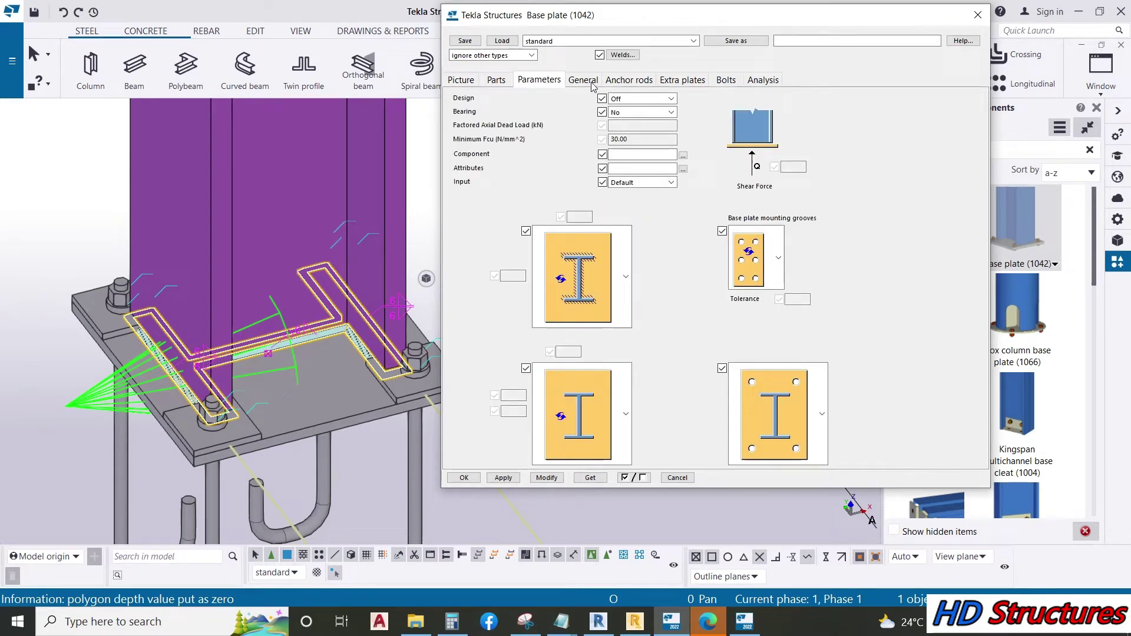
Step: Set the upper and right-side bolt edge distances to 150 mm and modify the base plate
click(726, 80)
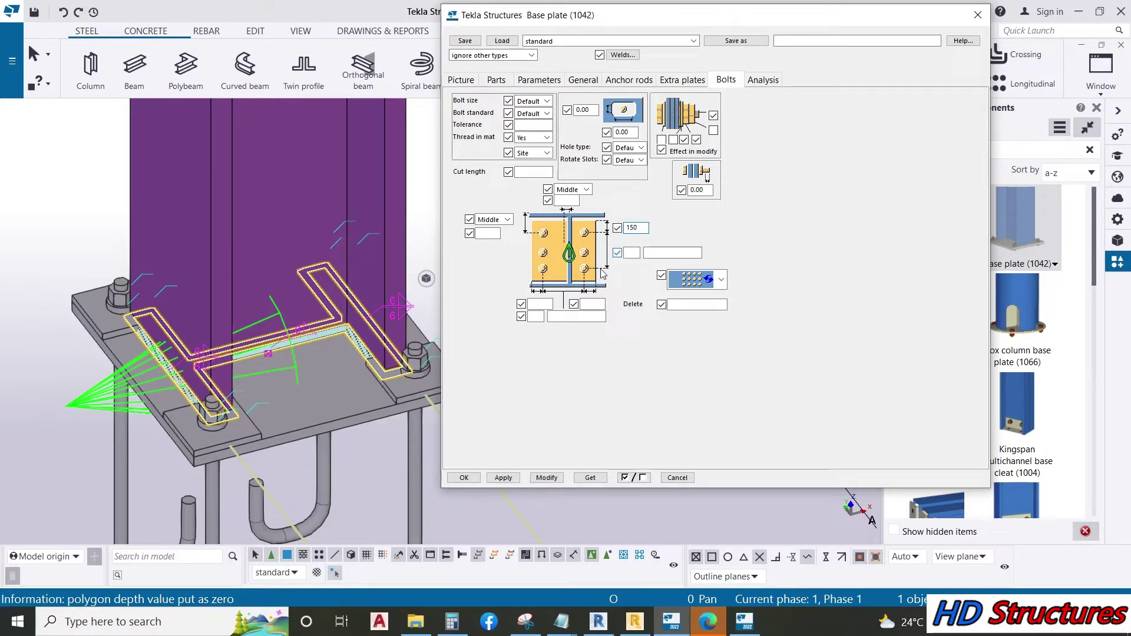
click(601, 305)
text(150)
click(546, 478)
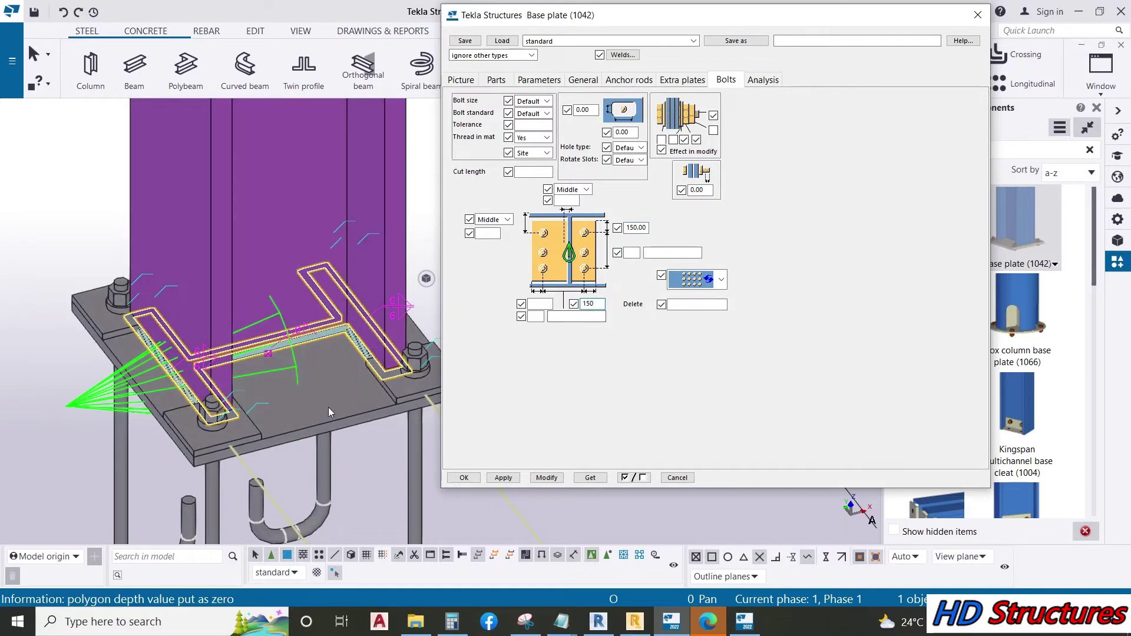
click(334, 405)
click(546, 477)
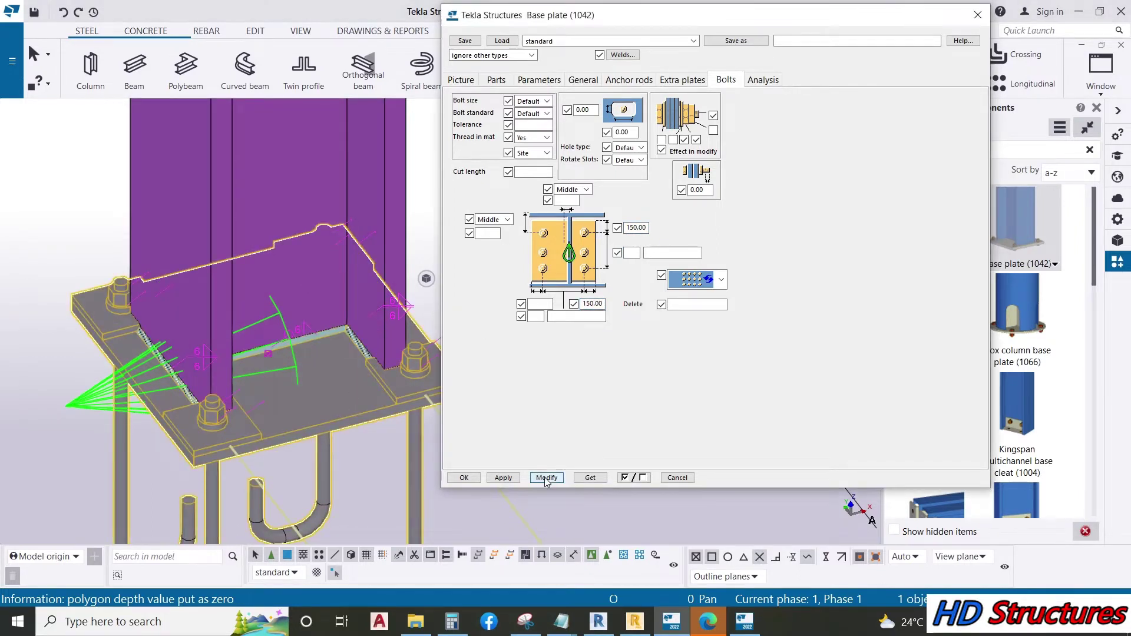
click(538, 476)
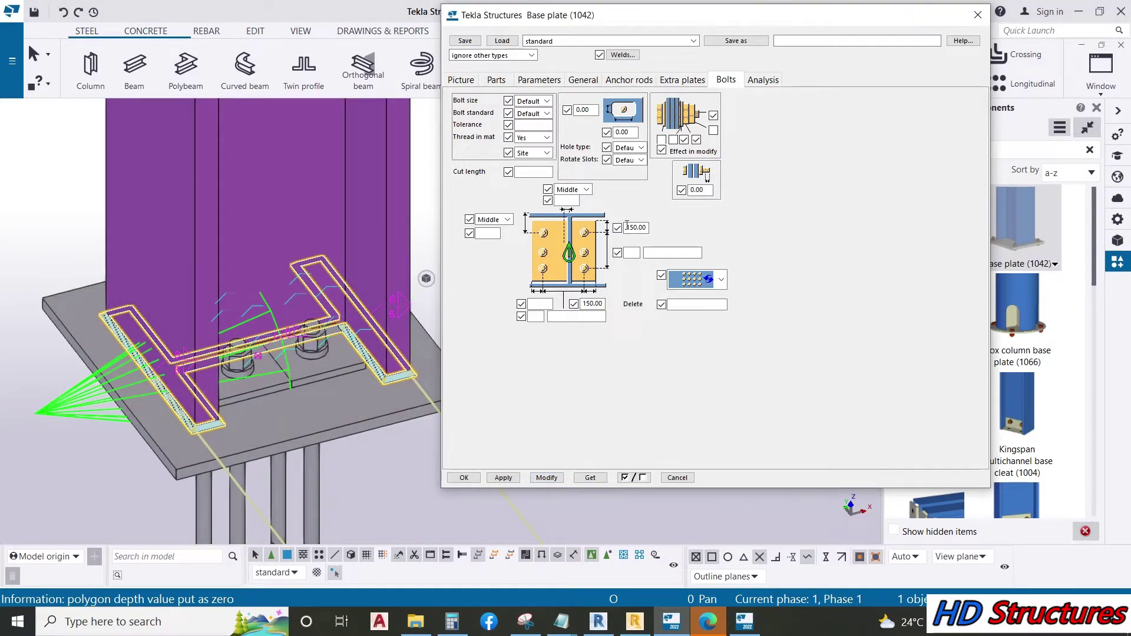
Step: Set the right-side bolt edge distance to 100 mm and modify the base plate
double_click(592, 303)
text(10)
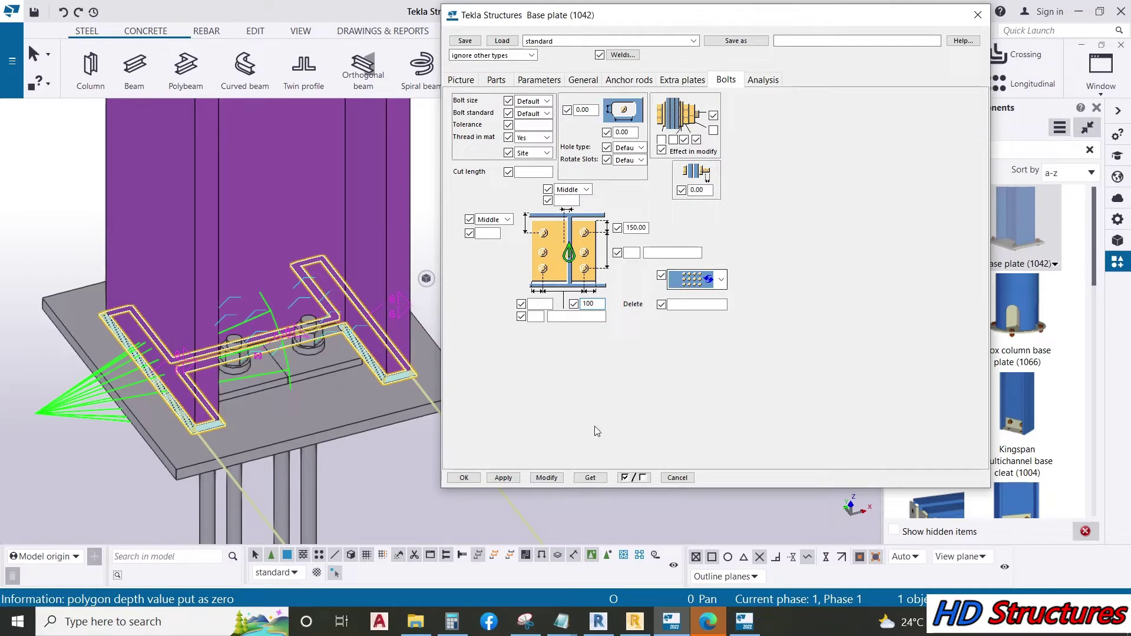
text(0)
click(547, 478)
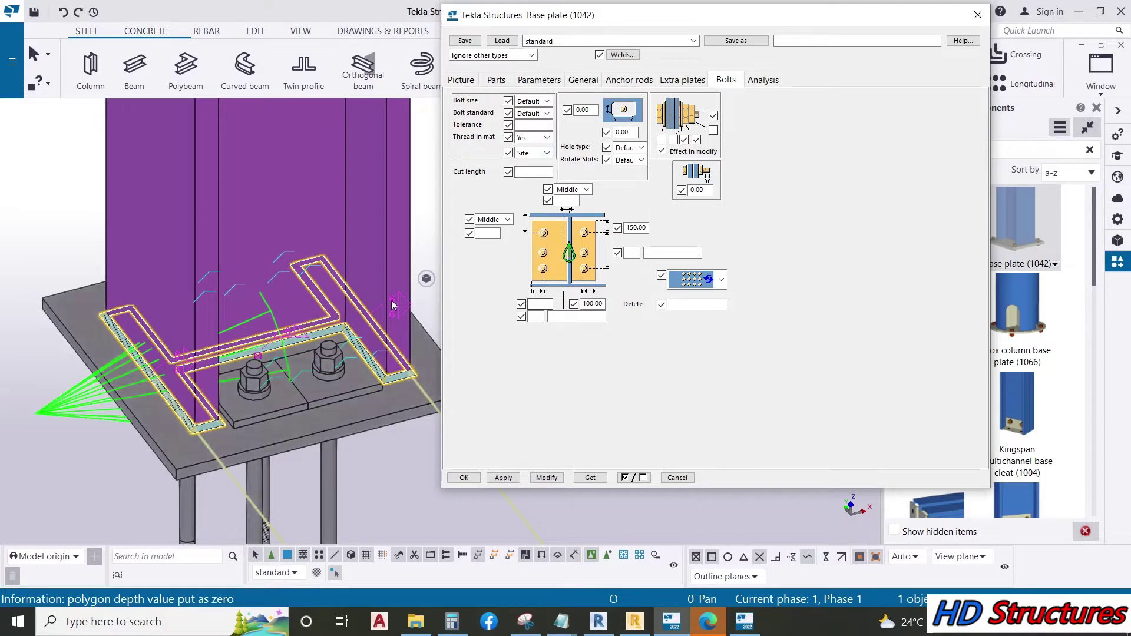
Step: Set the left-side bolt edge distance to 100 mm, modify the base plate and inspect the anchor positions
click(537, 302)
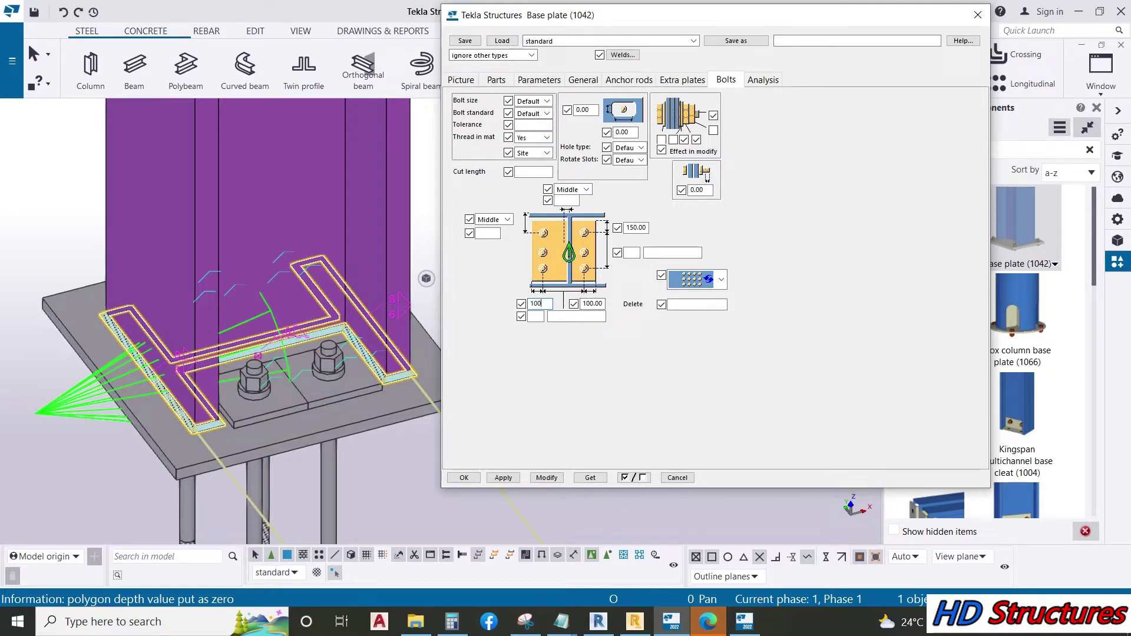
text(100)
click(549, 478)
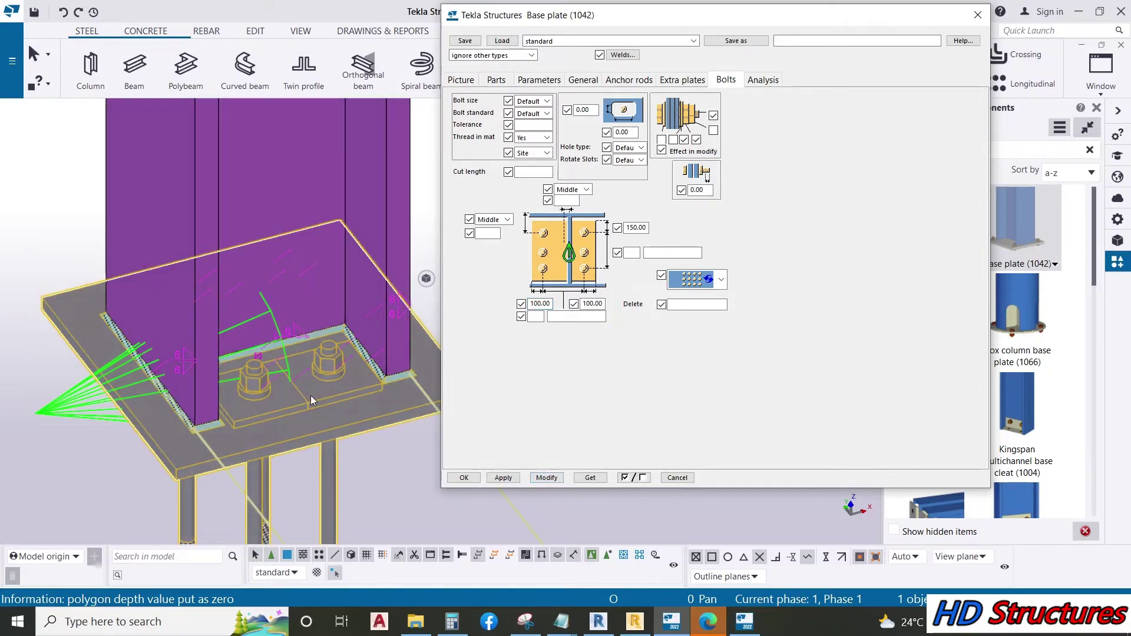
ctrl+middle_drag(245, 331, 215, 328)
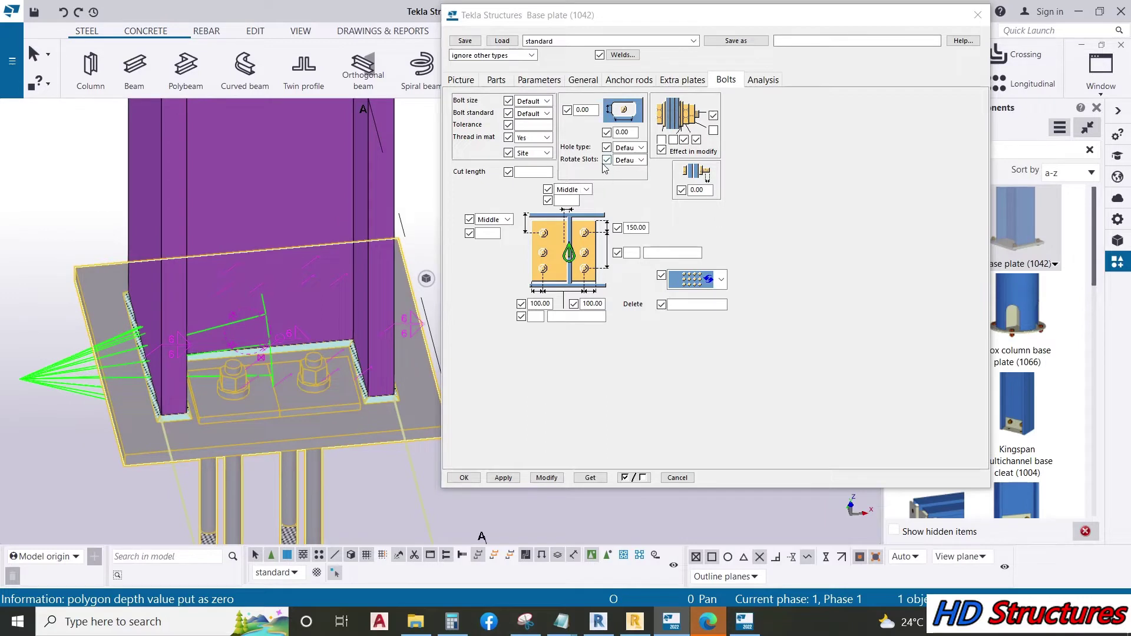
Step: Set the base plate's bolt size to 20
click(549, 102)
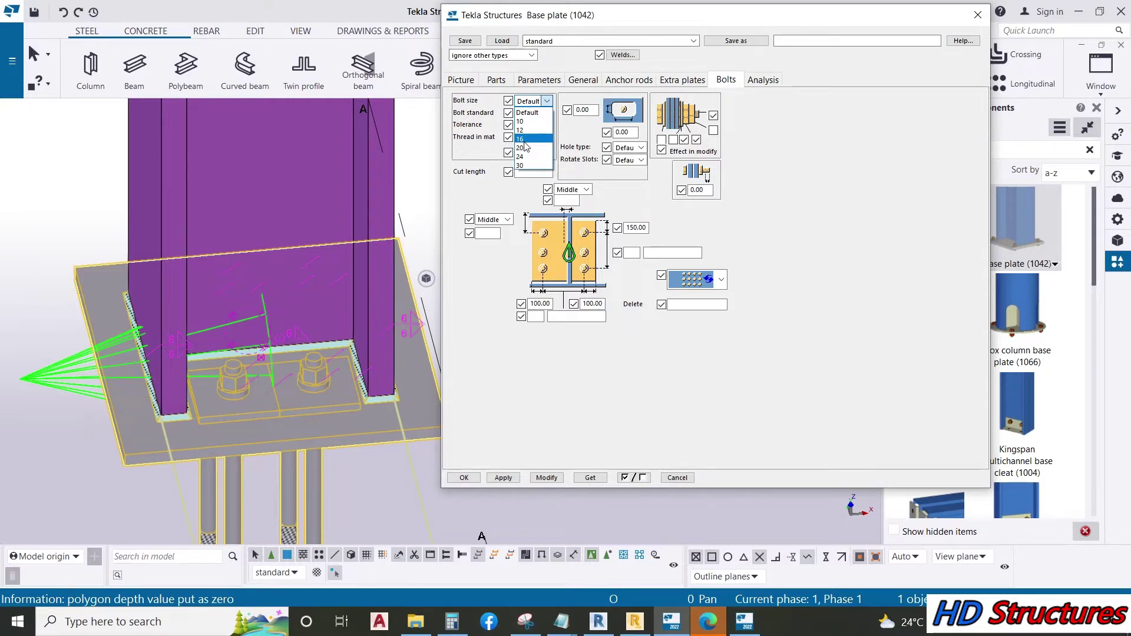
click(525, 148)
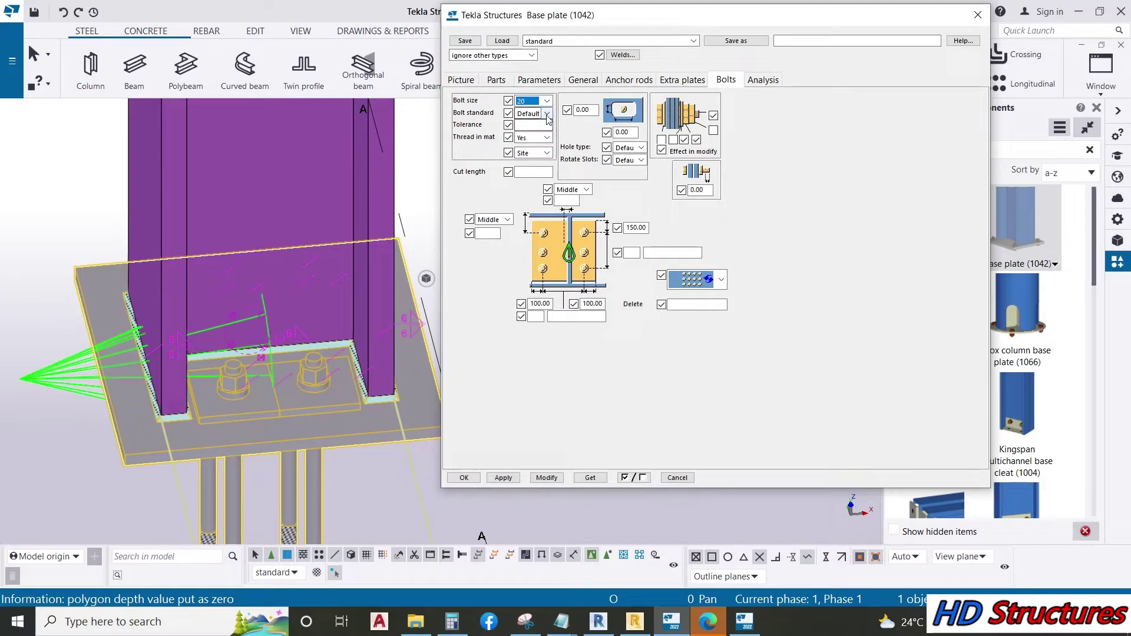
Step: Define the anchor rods' plate washers as 6 mm thick and 50 by 50 mm, and modify the base plate
click(539, 80)
click(584, 79)
click(628, 80)
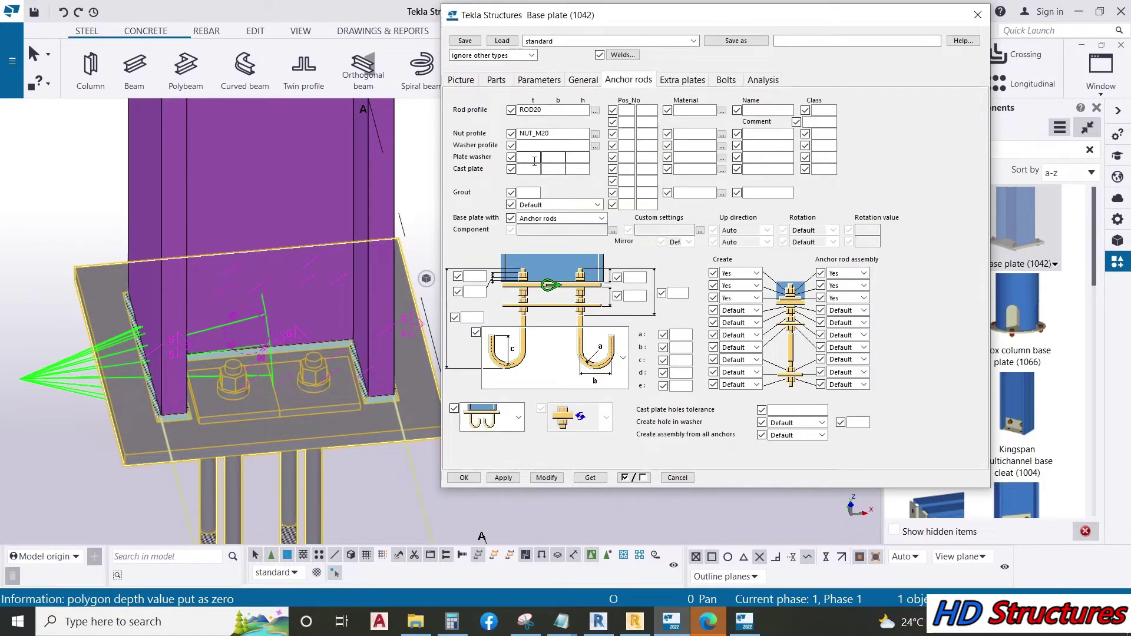
click(532, 159)
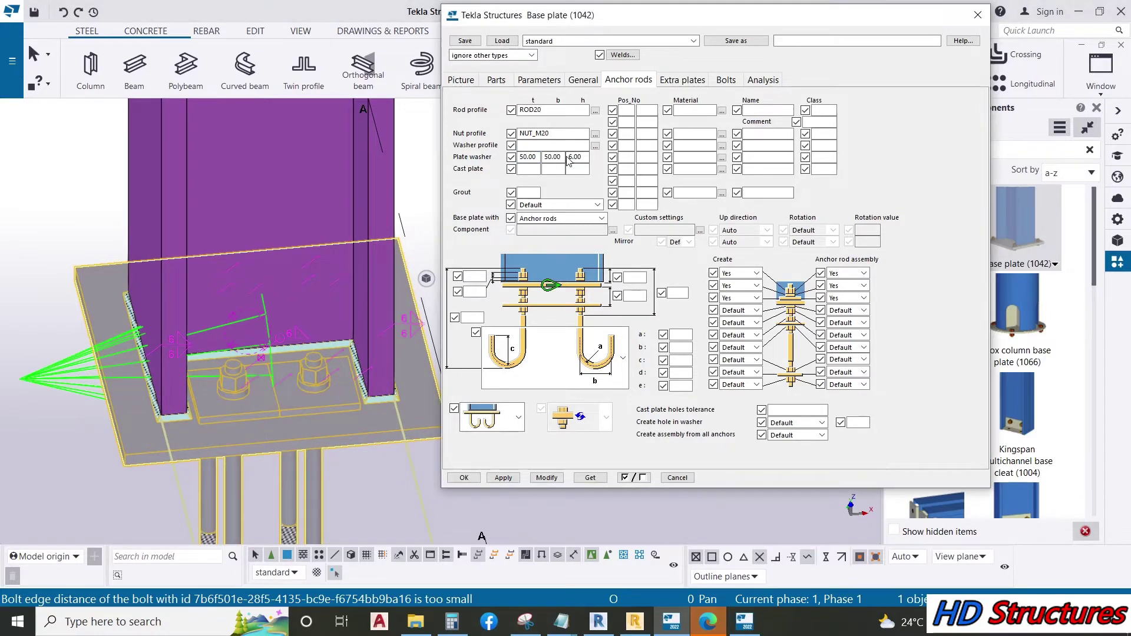
drag(569, 160, 592, 158)
text(50)
click(546, 478)
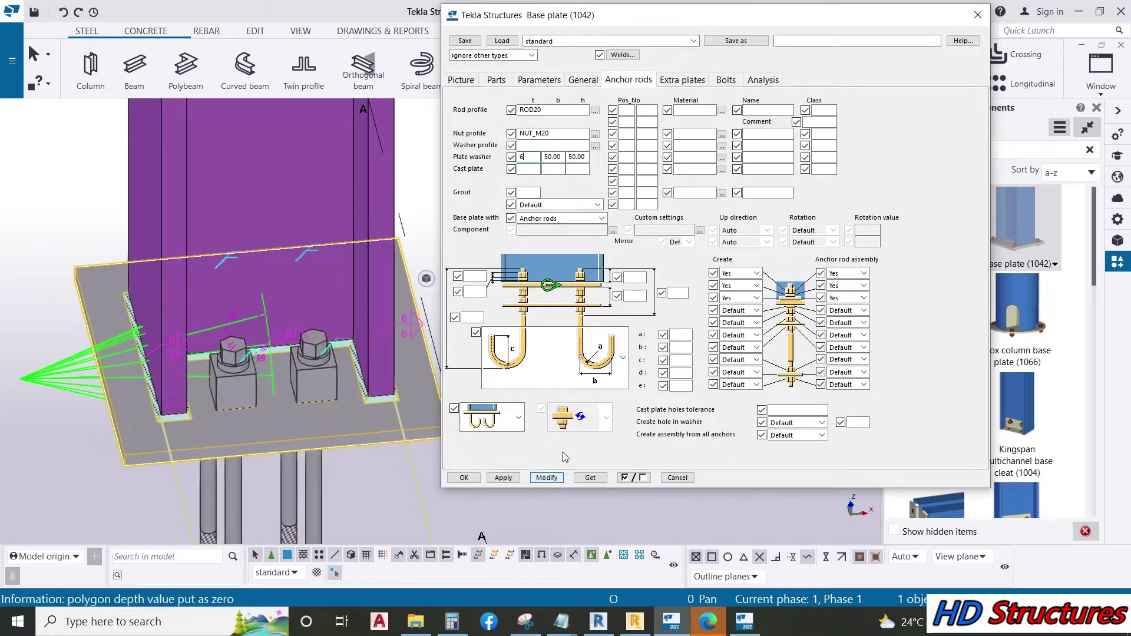
click(545, 477)
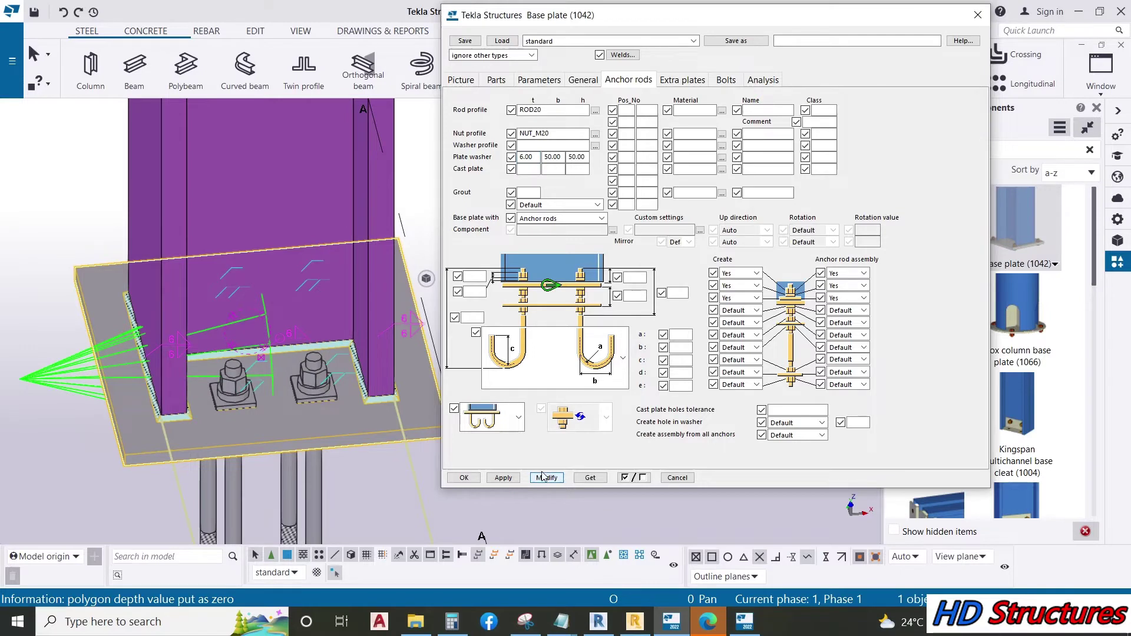
click(545, 478)
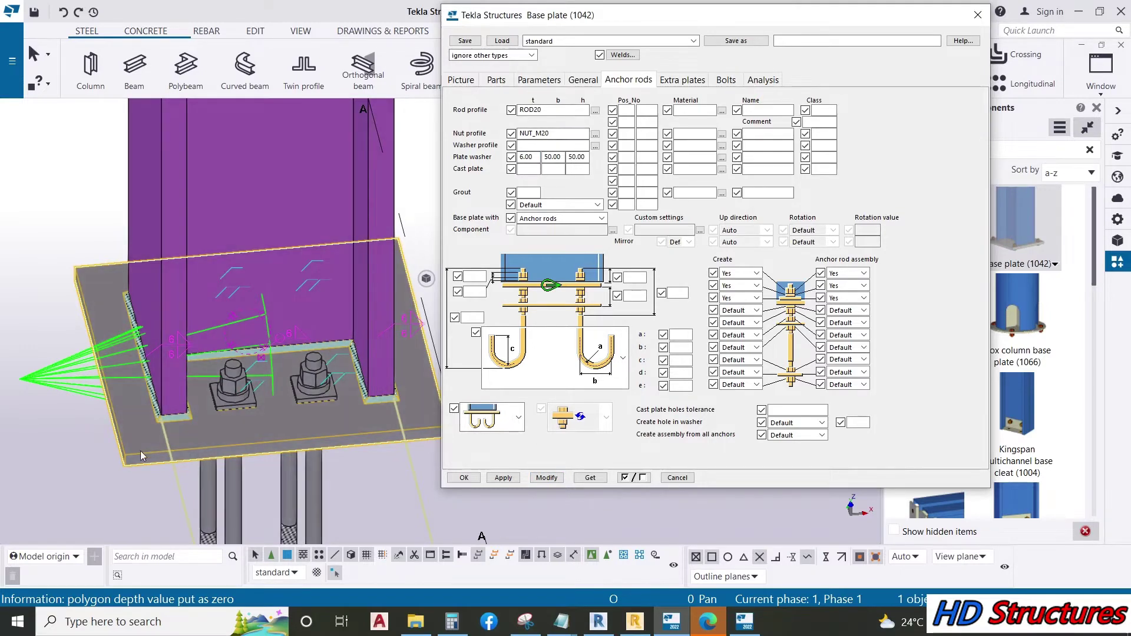
Step: Inspect the anchor rods below the plate, choose the first listed hook direction and modify the base plate
ctrl+middle_drag(141, 450, 272, 354)
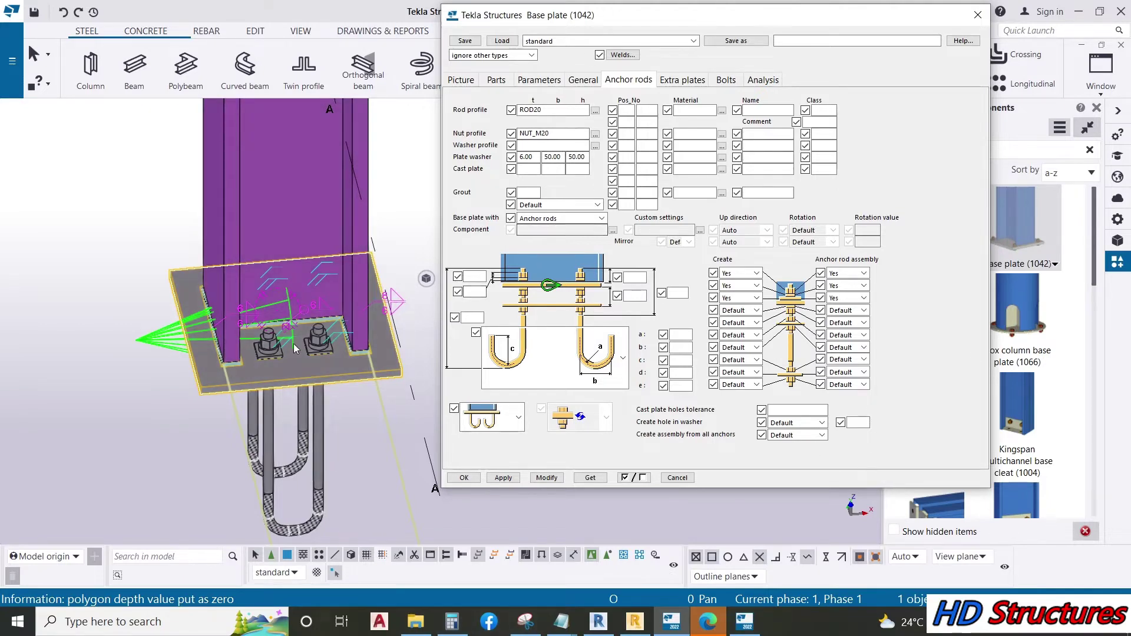
ctrl+middle_drag(190, 326, 266, 346)
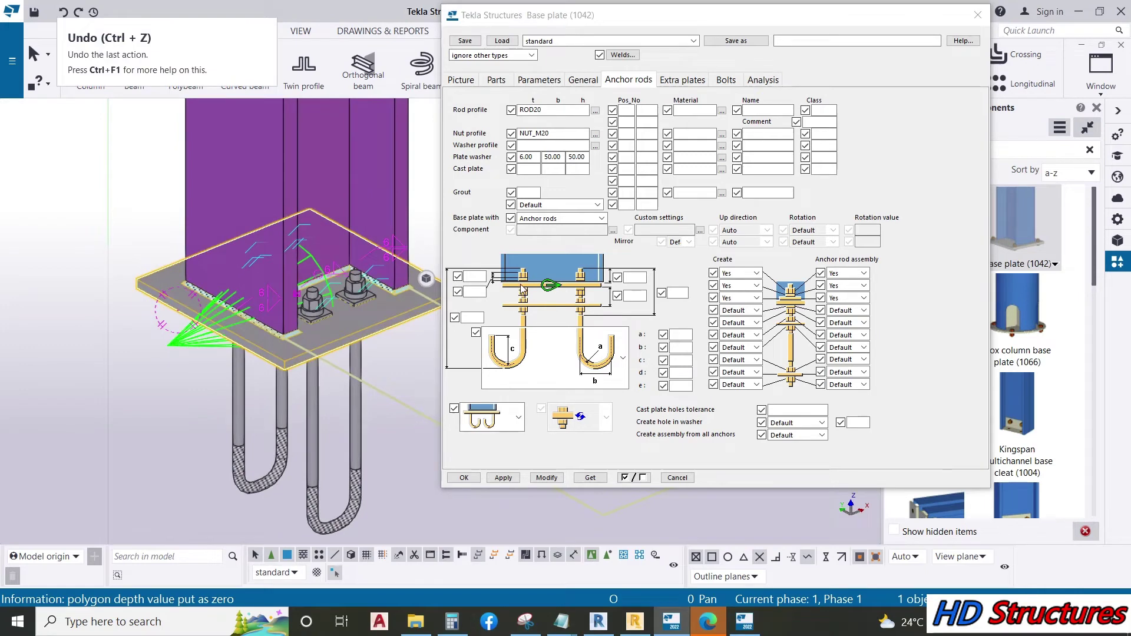
click(489, 413)
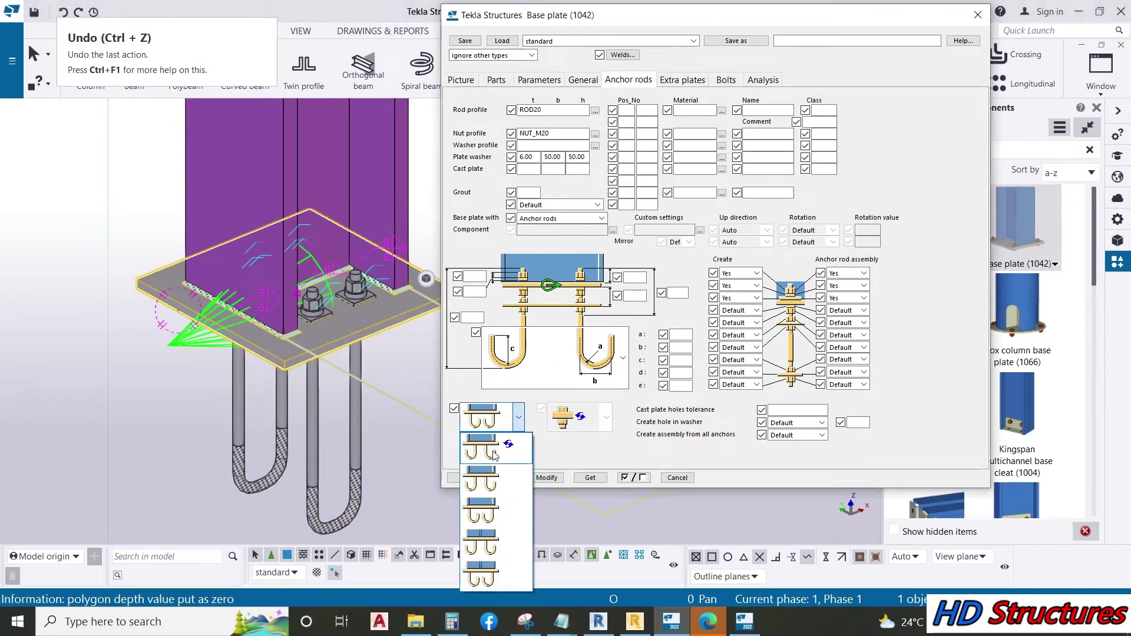
click(494, 455)
click(553, 480)
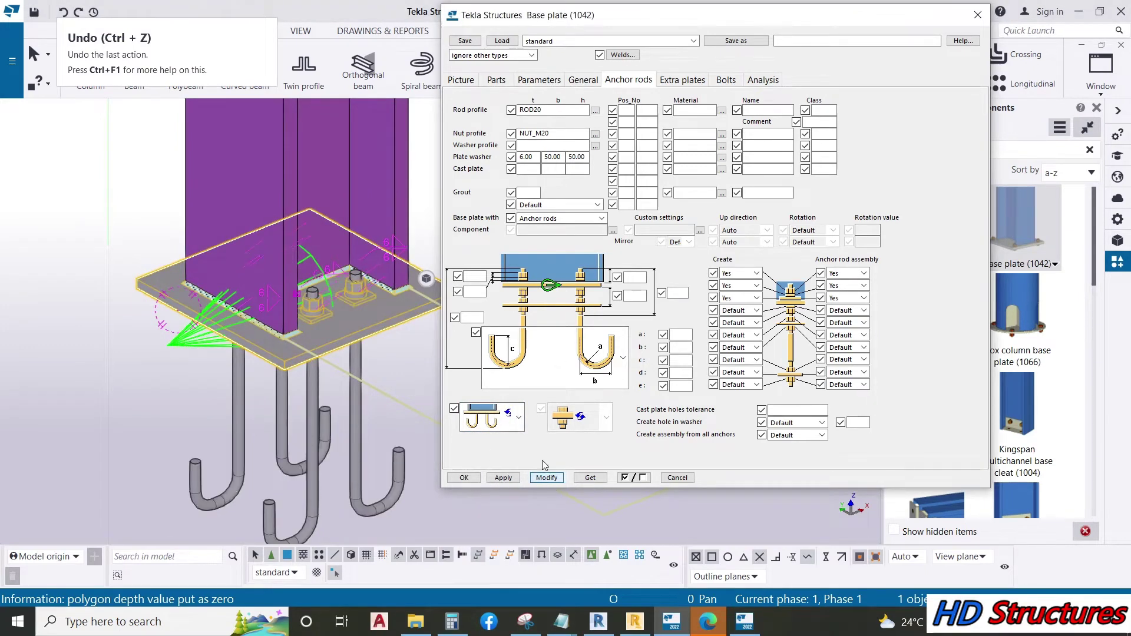
Step: Set the overall anchor rod length to 550 mm, modify the base plate and check the hooked rods
ctrl+middle_drag(353, 389, 220, 269)
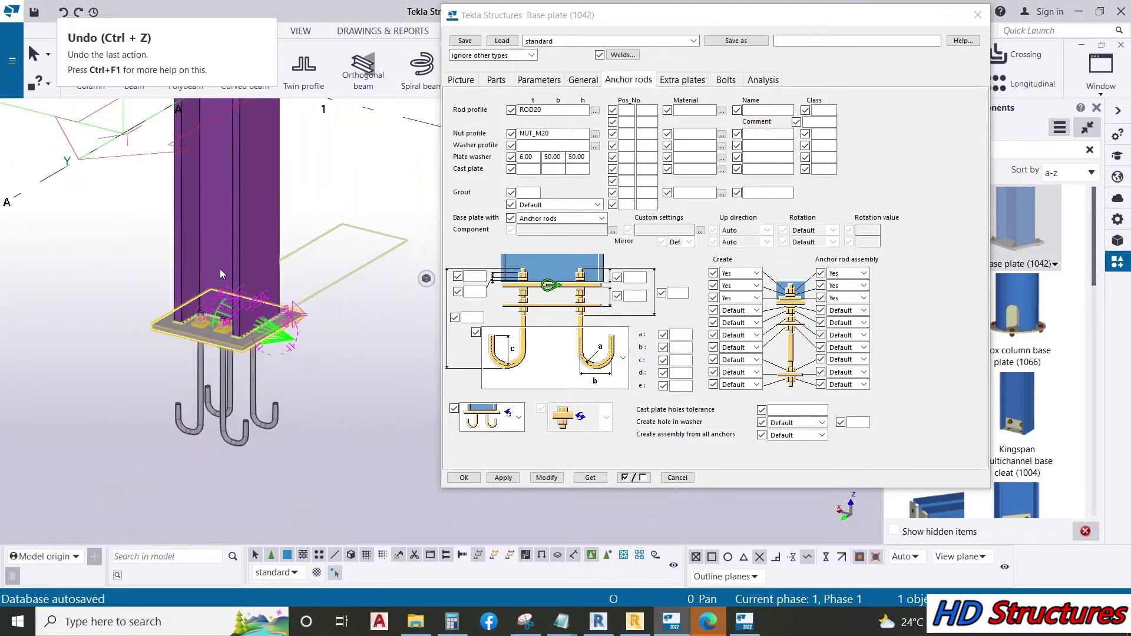
scroll(220, 269, up, 8)
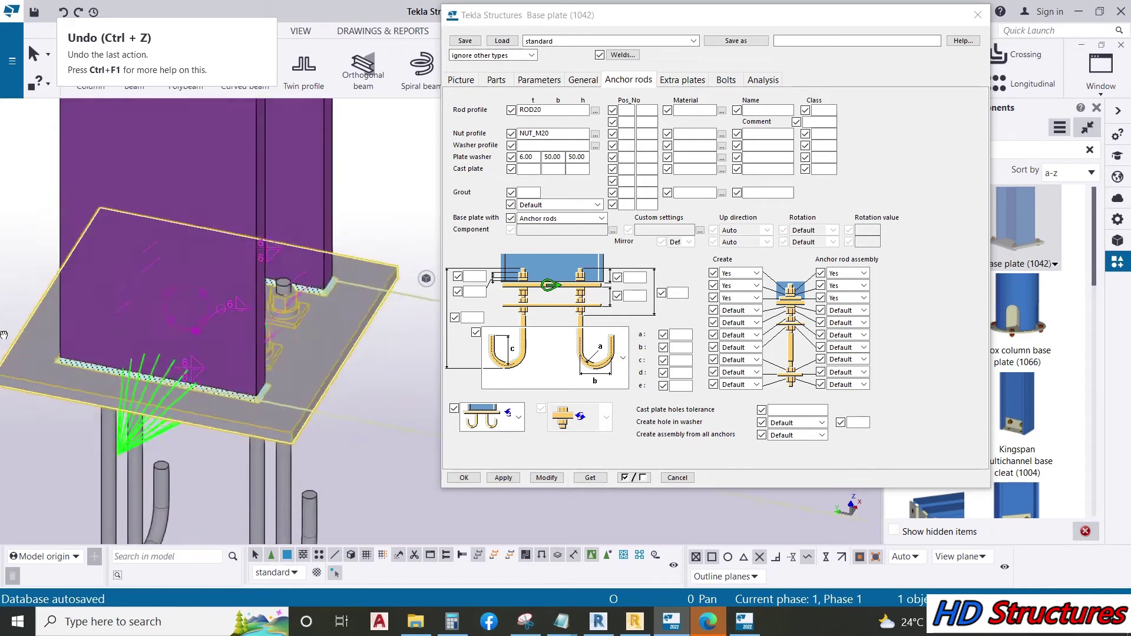
ctrl+middle_drag(4, 335, 212, 235)
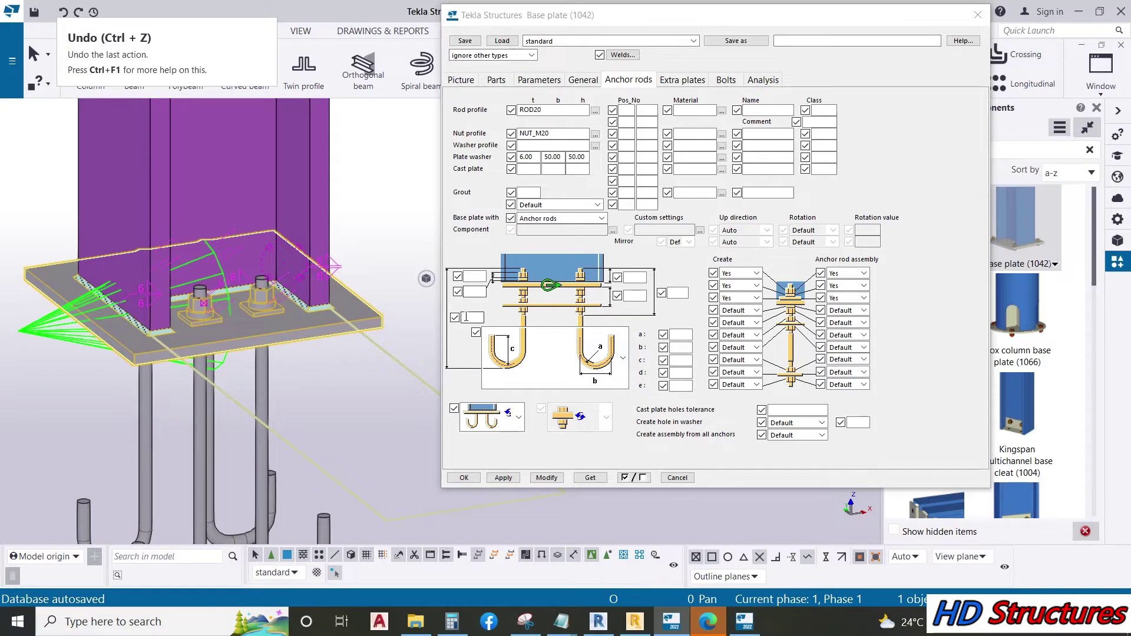
click(468, 317)
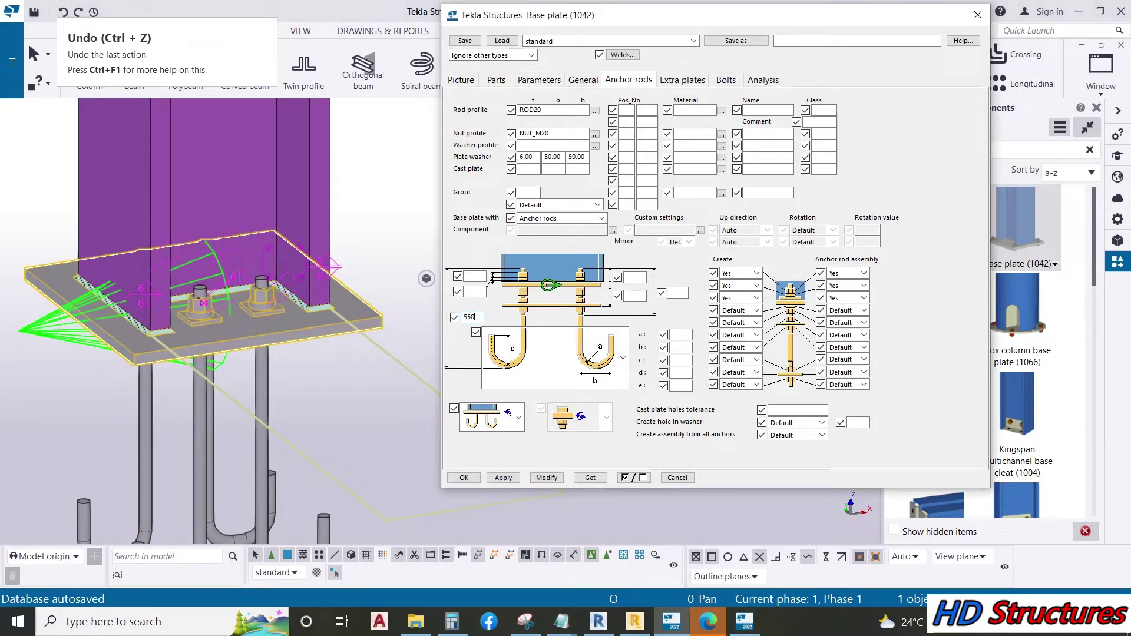
click(547, 478)
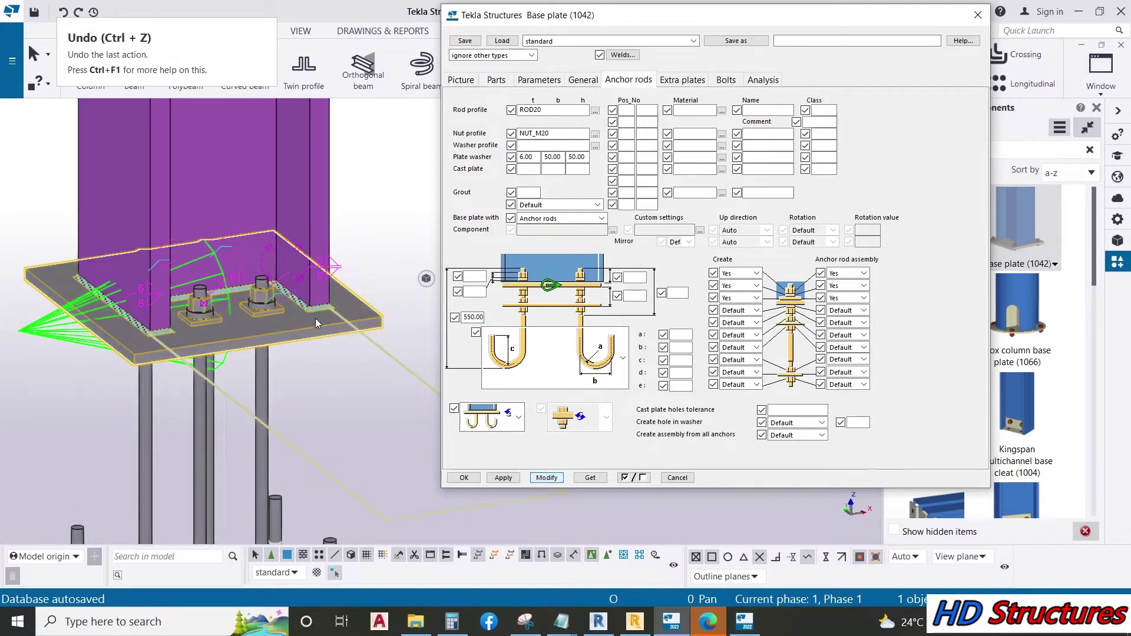
scroll(327, 333, down, 2)
click(390, 361)
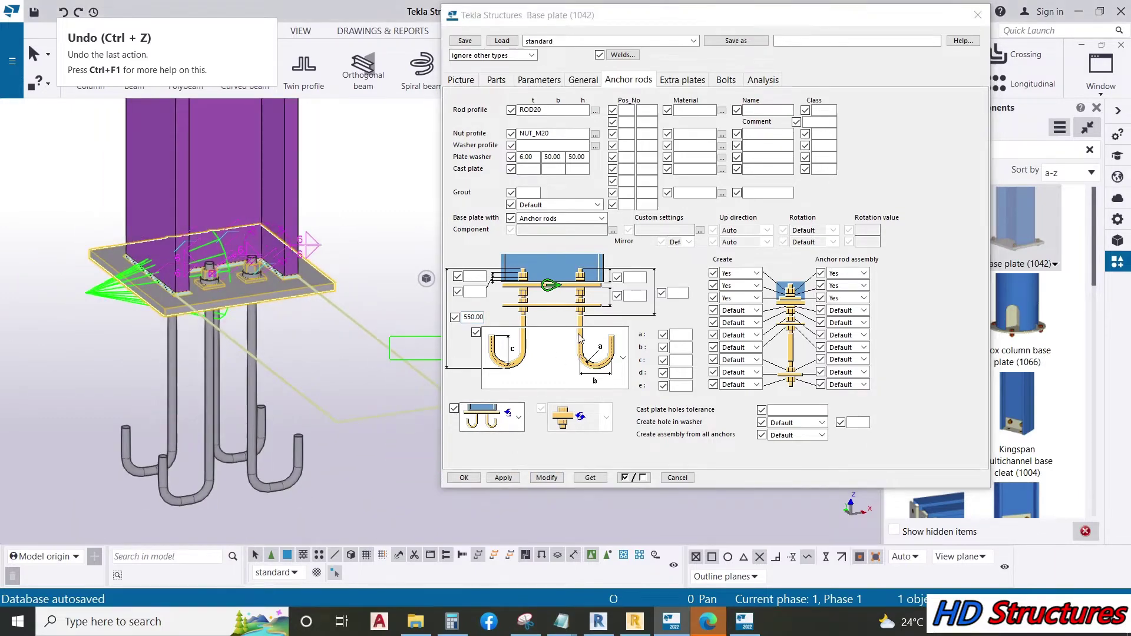
Step: Try 100 mm for hook dimension b, change it to 50 mm and modify the base plate
click(683, 347)
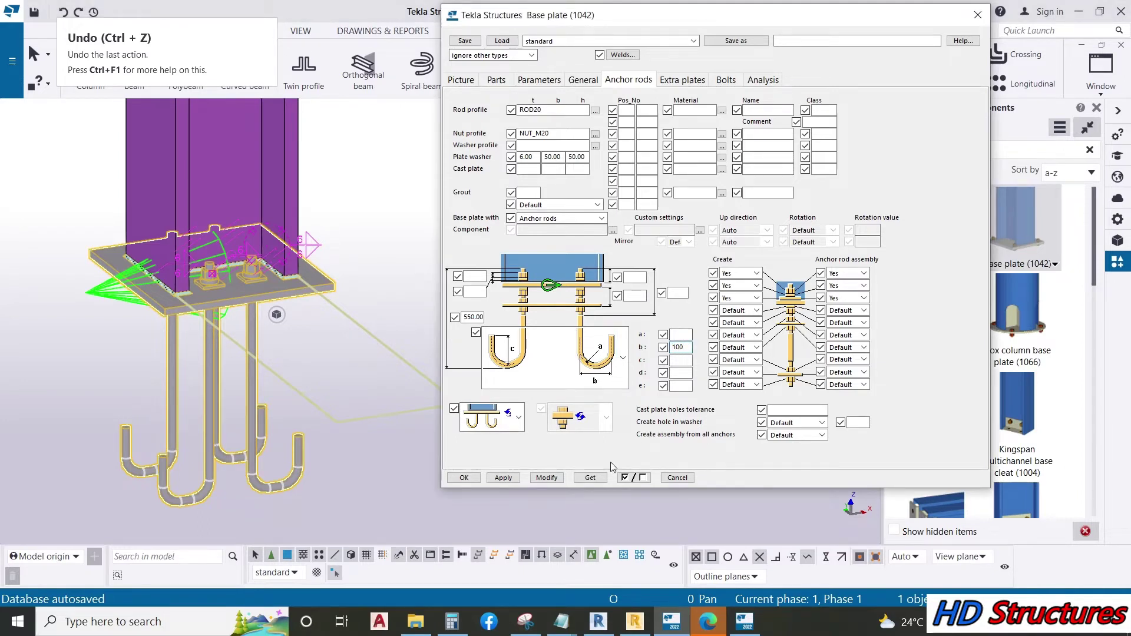
click(547, 478)
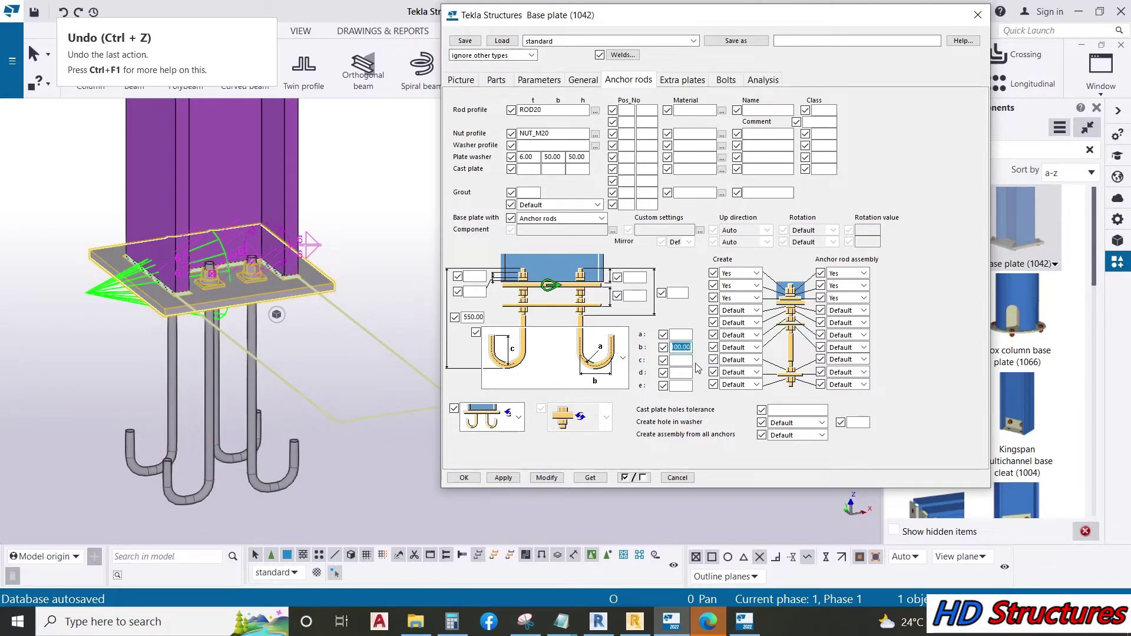
text(50)
click(548, 478)
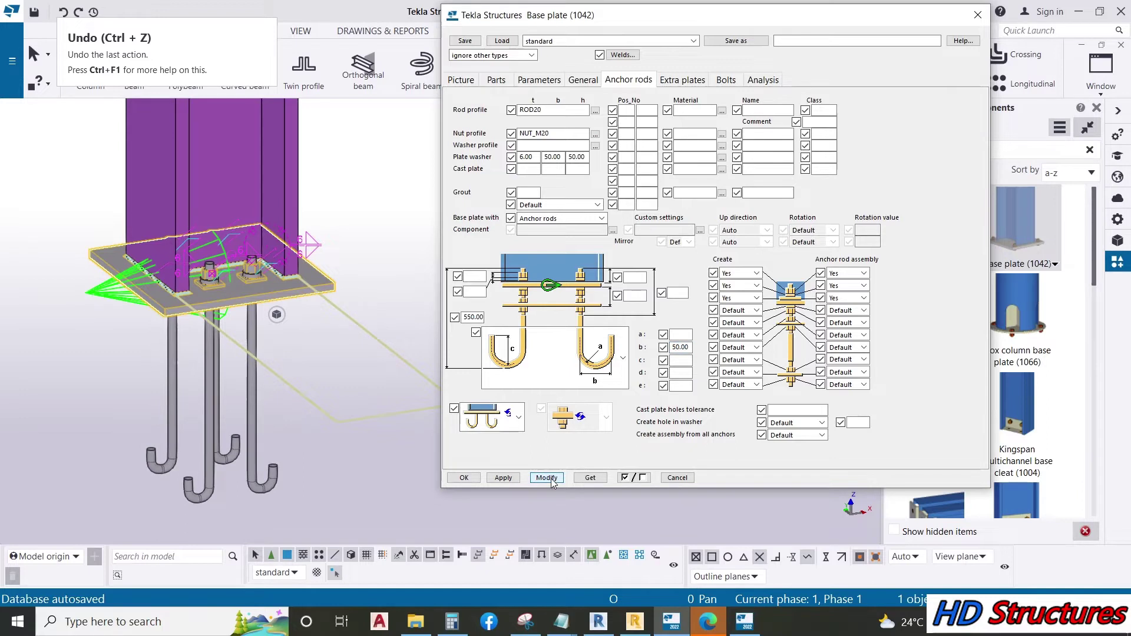
Step: Assign steel grade S275 as the anchor rod material and modify the base plate
click(722, 111)
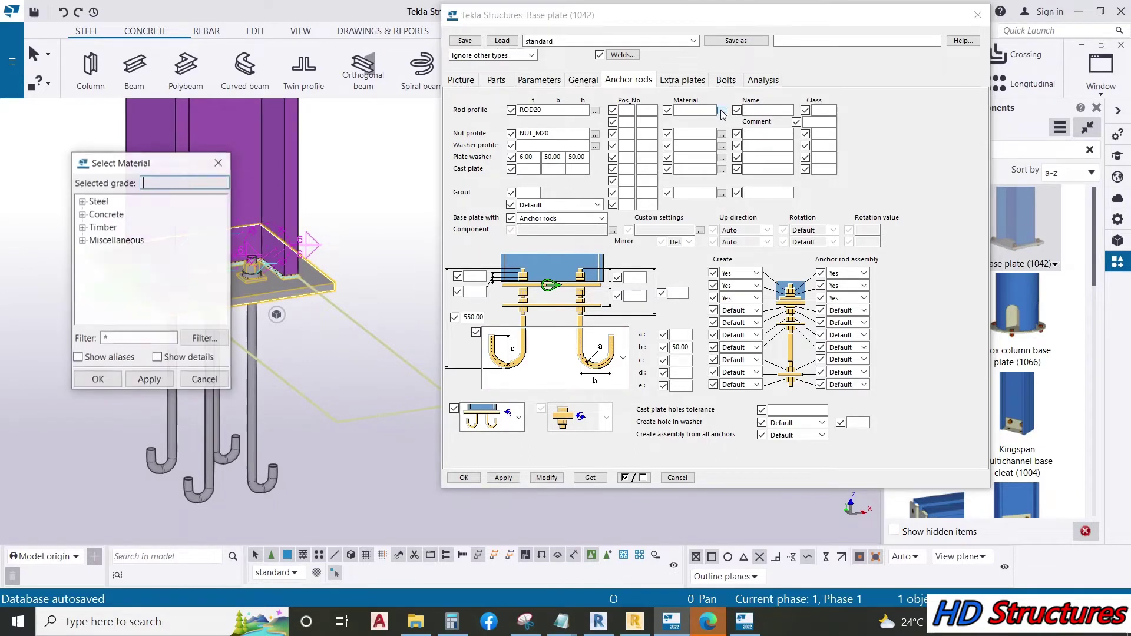
double_click(87, 203)
scroll(109, 277, down, 3)
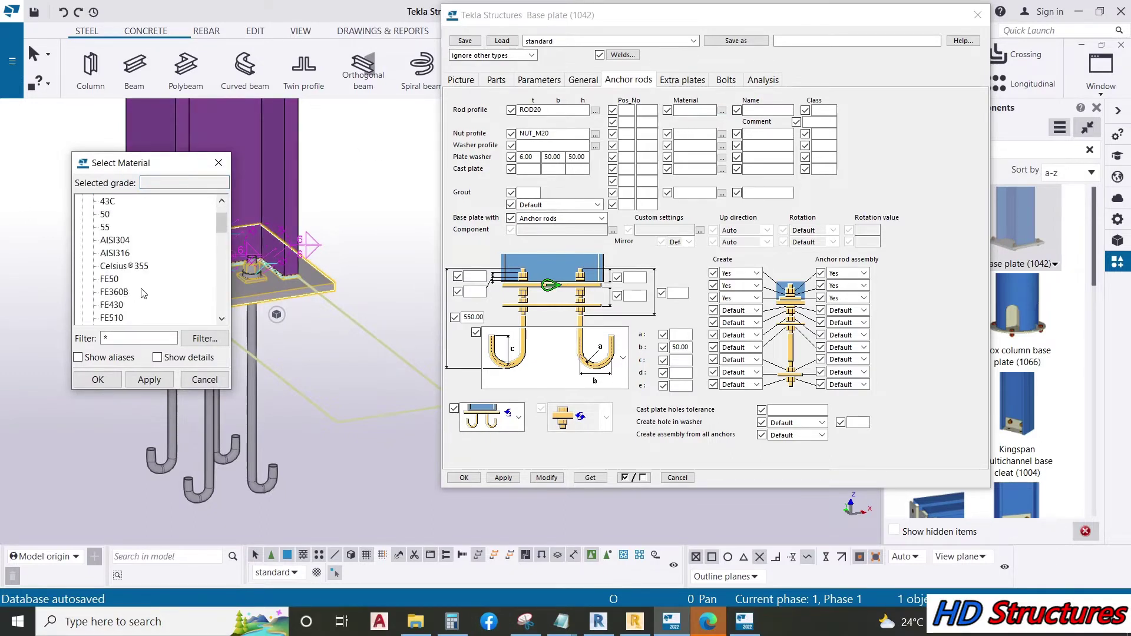
scroll(113, 263, down, 2)
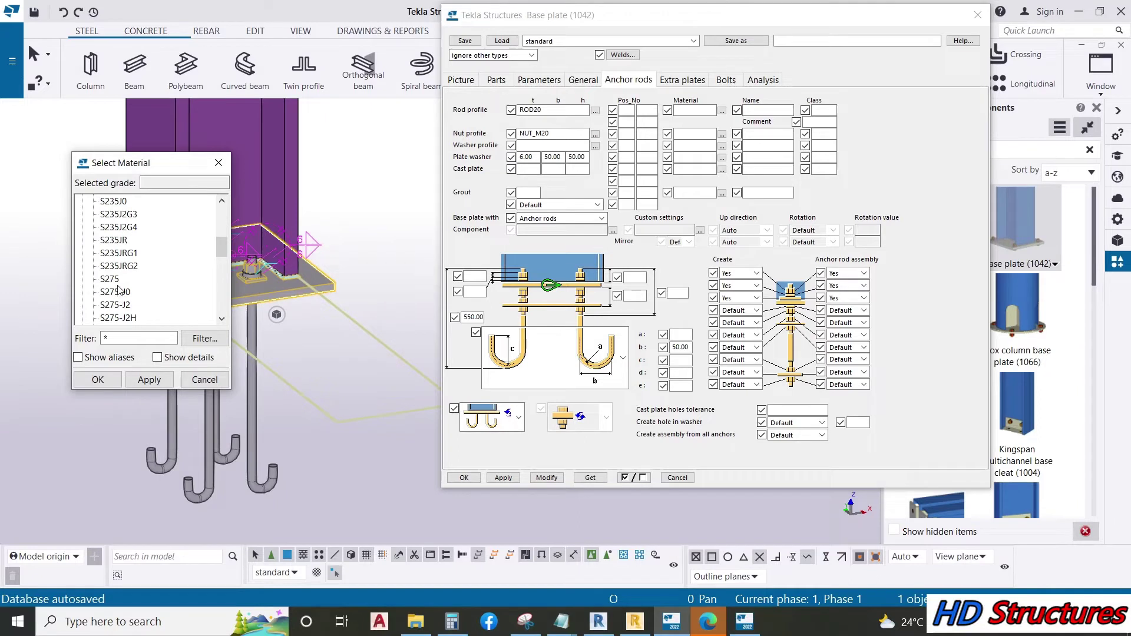
click(111, 280)
double_click(112, 279)
click(552, 478)
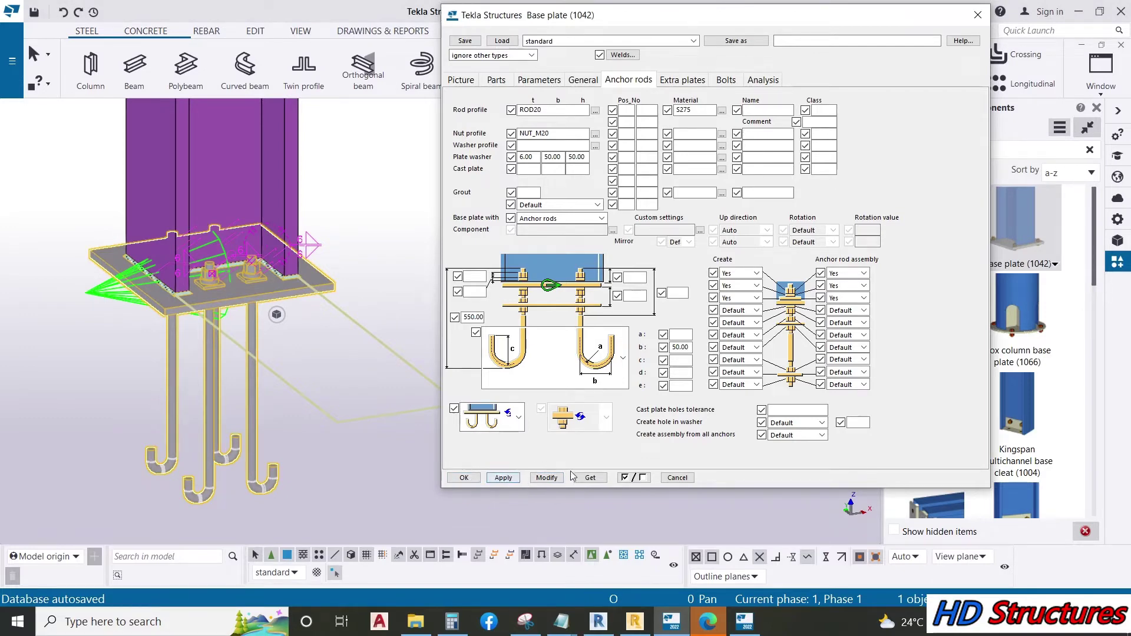
click(936, 622)
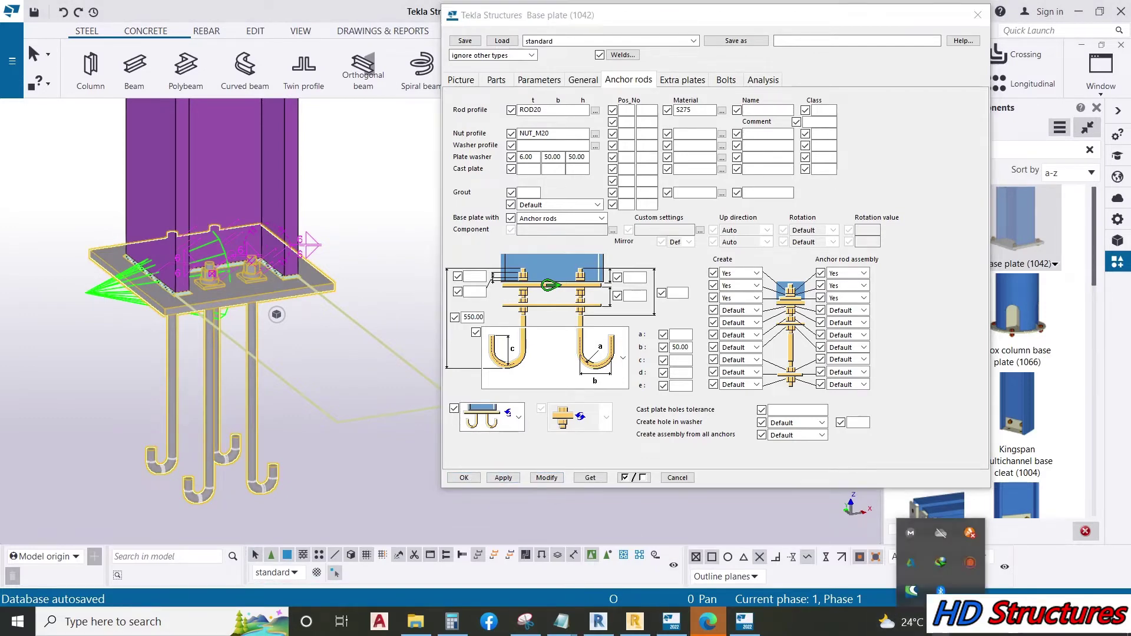
click(967, 572)
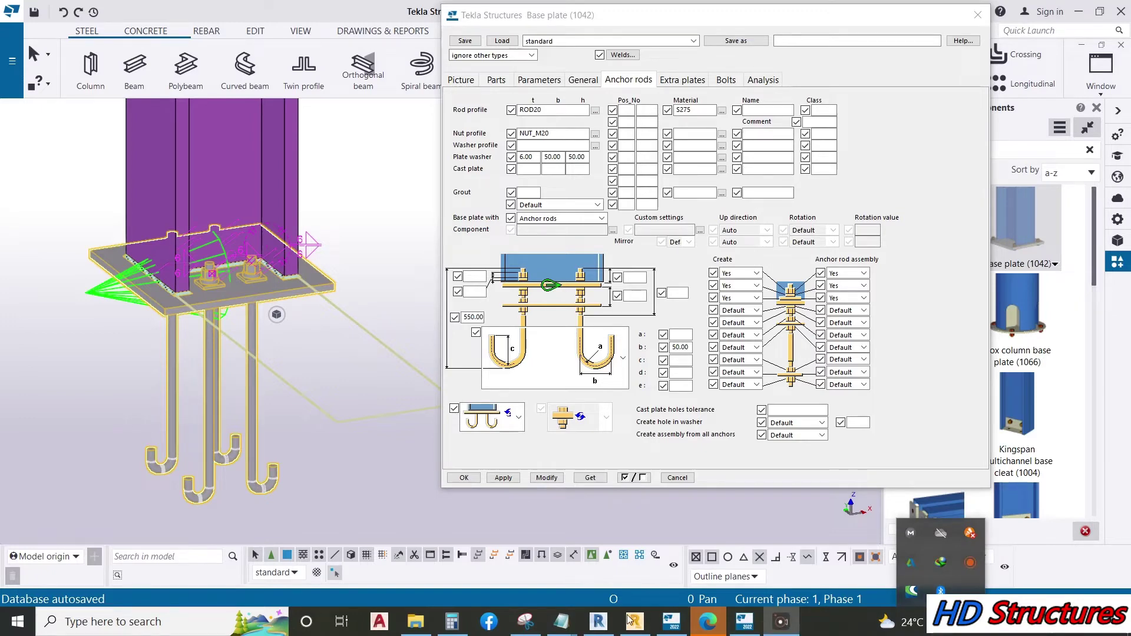
Step: Set the anchor rods' plate washer thickness to 10 mm and modify the base plate
mouse_move(236, 354)
ctrl+middle_down()
mouse_move(203, 362)
mouse_move(252, 319)
mouse_move(420, 405)
ctrl+middle_up()
scroll(245, 369, up, 3)
double_click(526, 157)
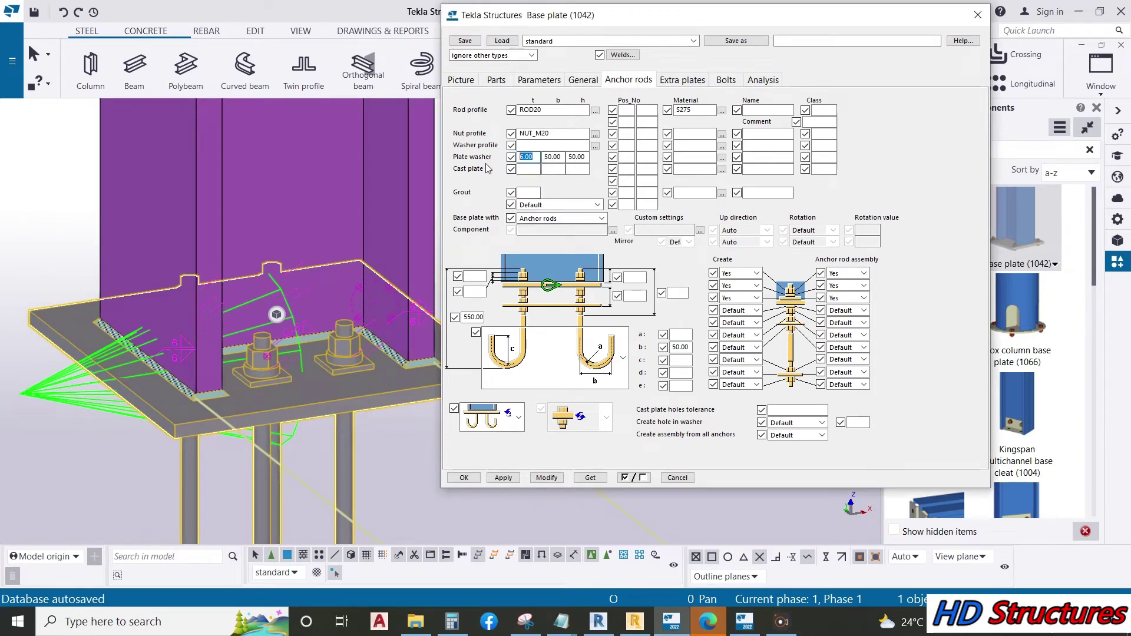
text(10)
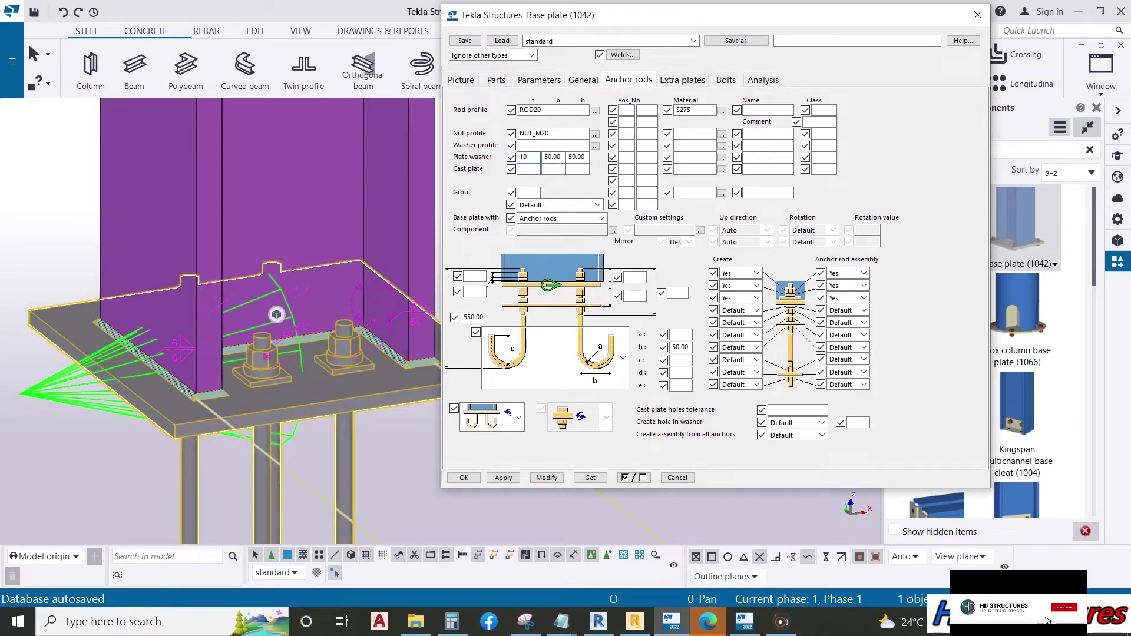
click(546, 478)
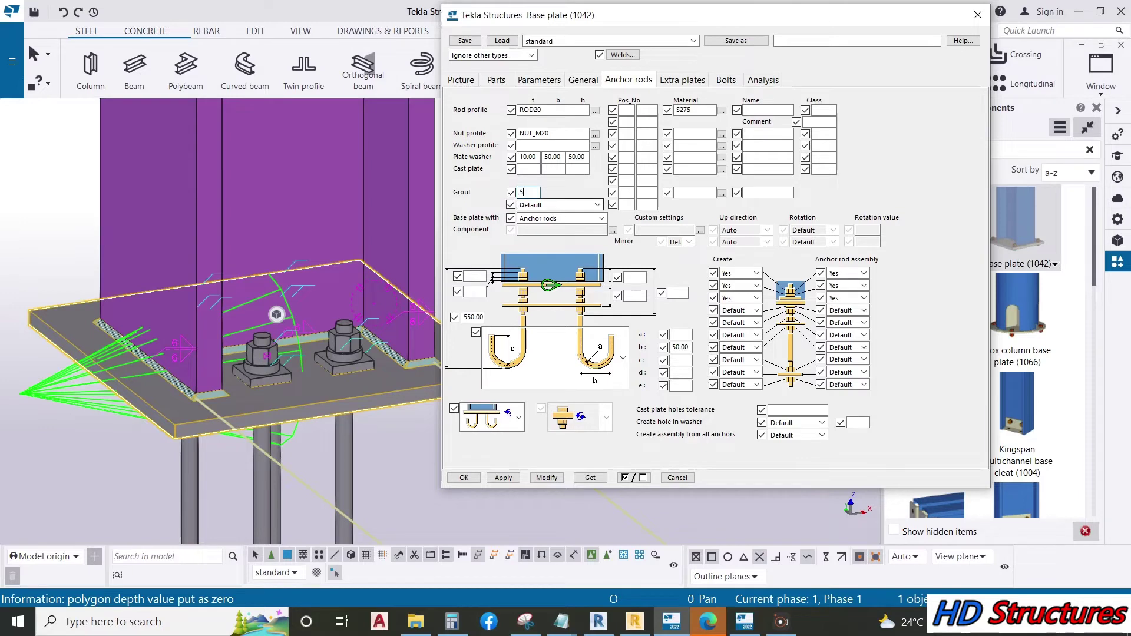
Step: Set the grout thickness to 50 mm, modify the base plate, check the grout below it and close the base plate settings
click(546, 477)
mouse_move(298, 348)
ctrl+middle_down()
mouse_move(194, 347)
mouse_move(288, 343)
ctrl+middle_up()
scroll(261, 359, up, 3)
scroll(261, 360, down, 3)
ctrl+middle_drag(319, 301, 143, 328)
scroll(154, 239, up, 2)
scroll(154, 238, down, 3)
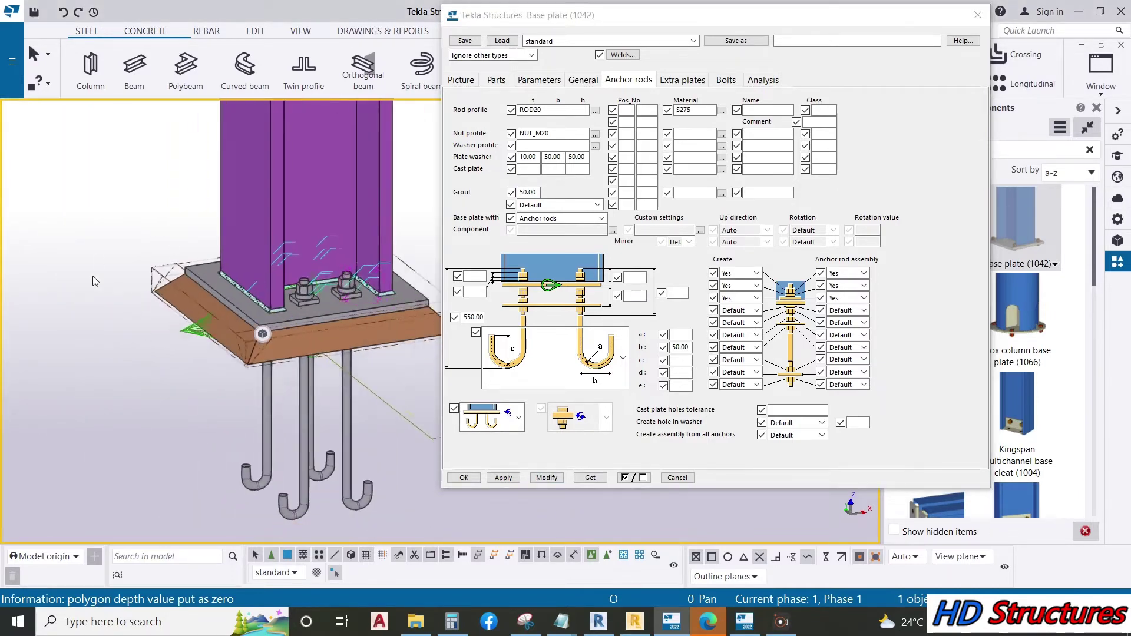
ctrl+middle_drag(93, 275, 250, 398)
scroll(313, 442, down, 3)
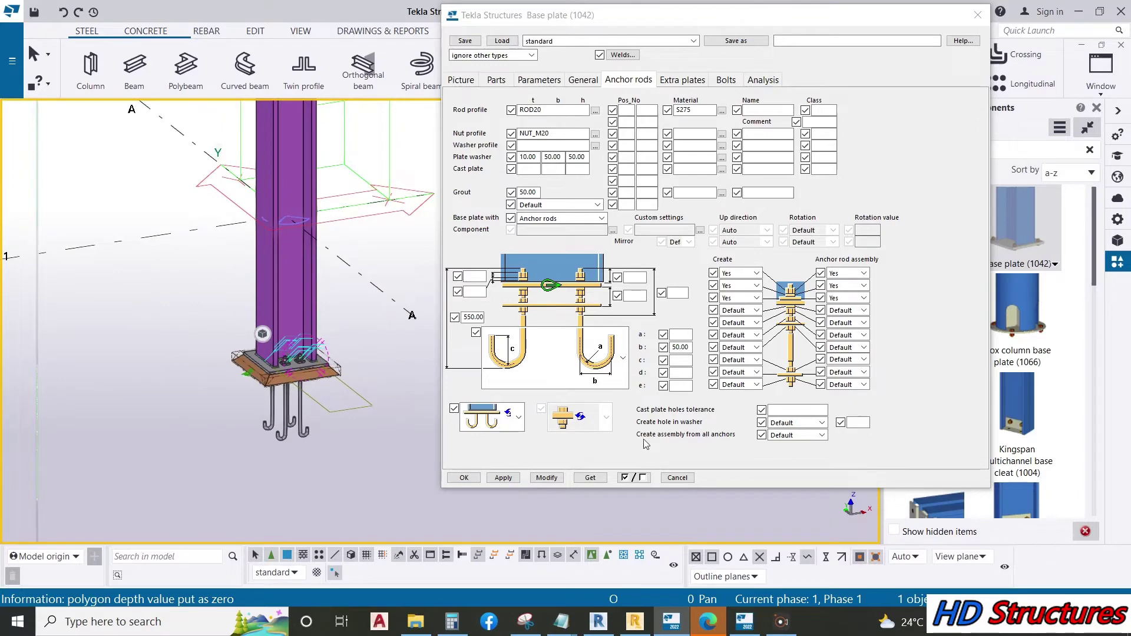
click(471, 478)
Step: Close the components catalog and add the Plan +0 view to the visible views
scroll(506, 375, down, 6)
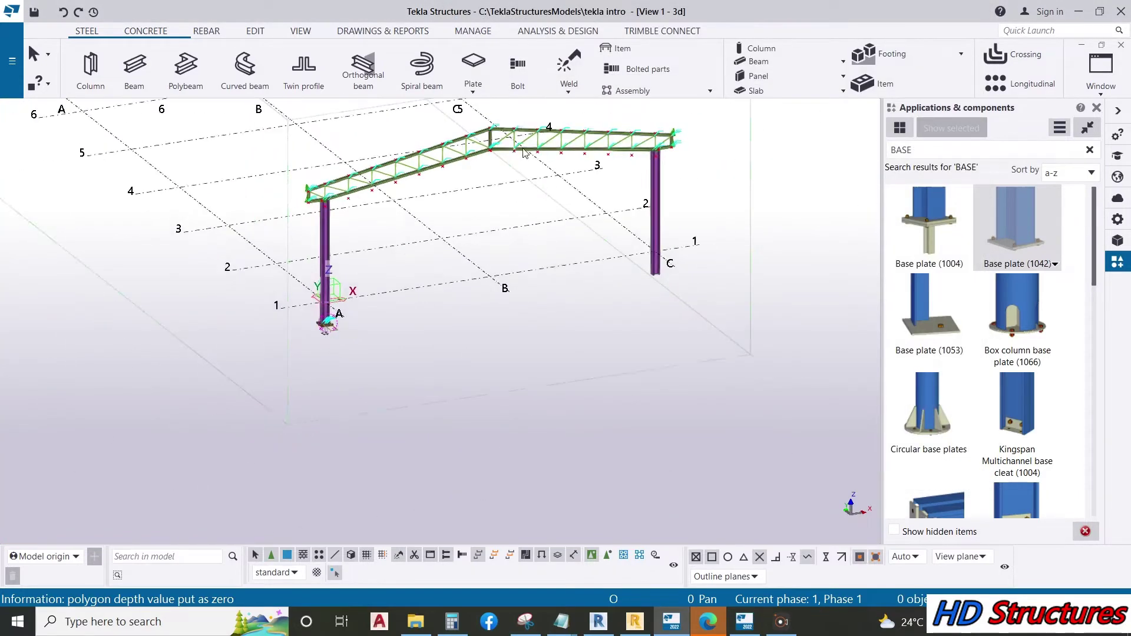
click(1097, 107)
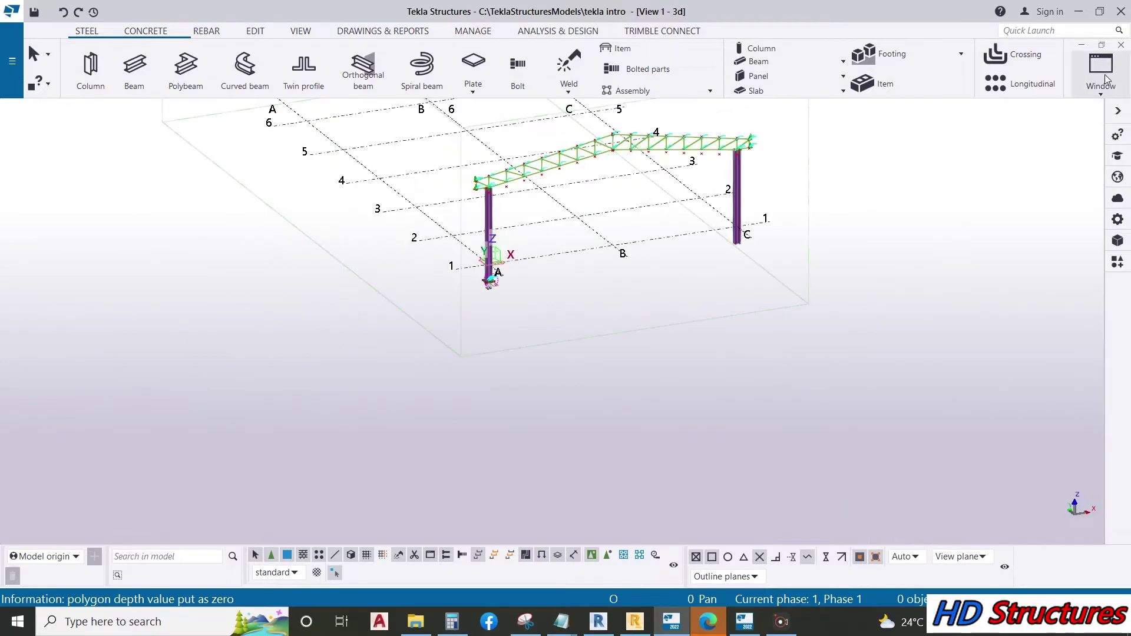
click(1100, 70)
click(1051, 172)
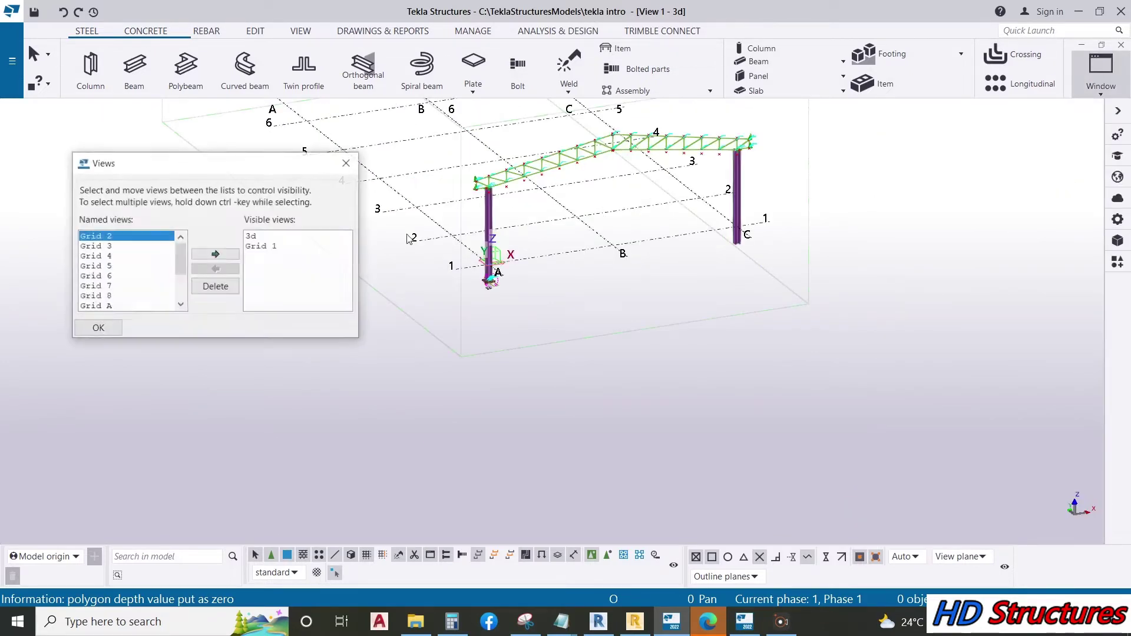
scroll(116, 290, down, 2)
scroll(113, 278, up, 2)
scroll(116, 276, down, 2)
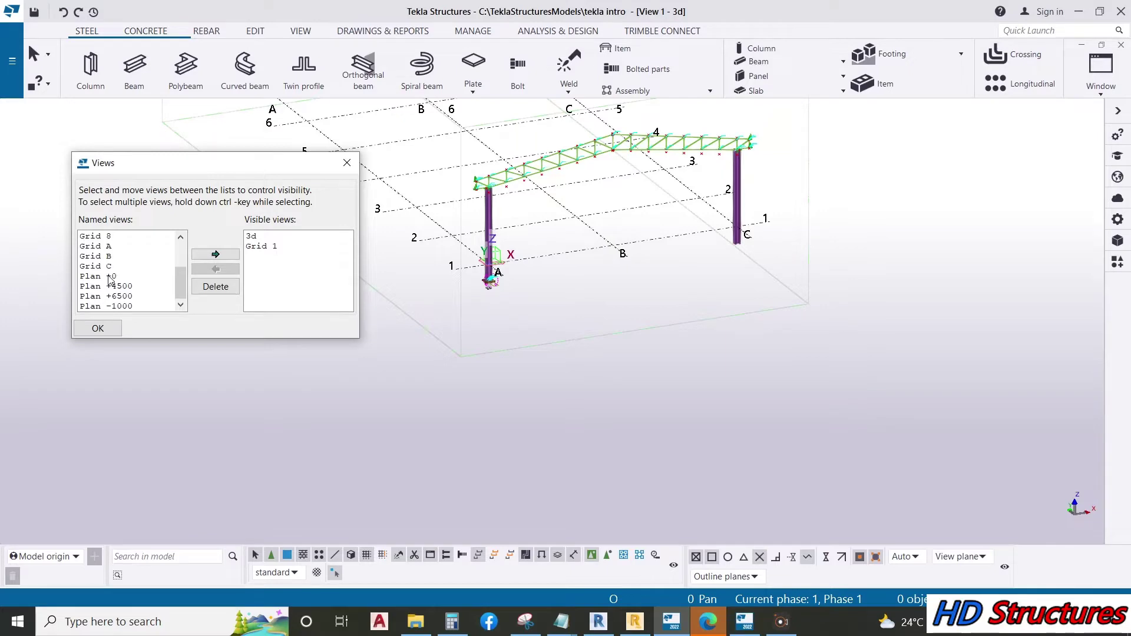
click(109, 276)
click(226, 254)
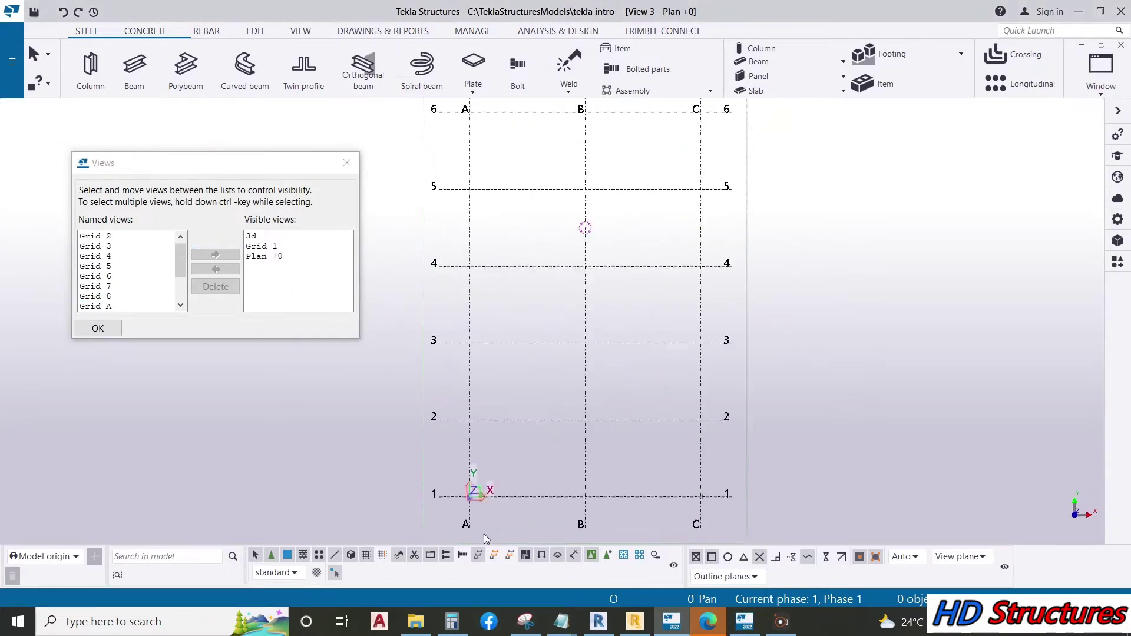
scroll(478, 490, up, 8)
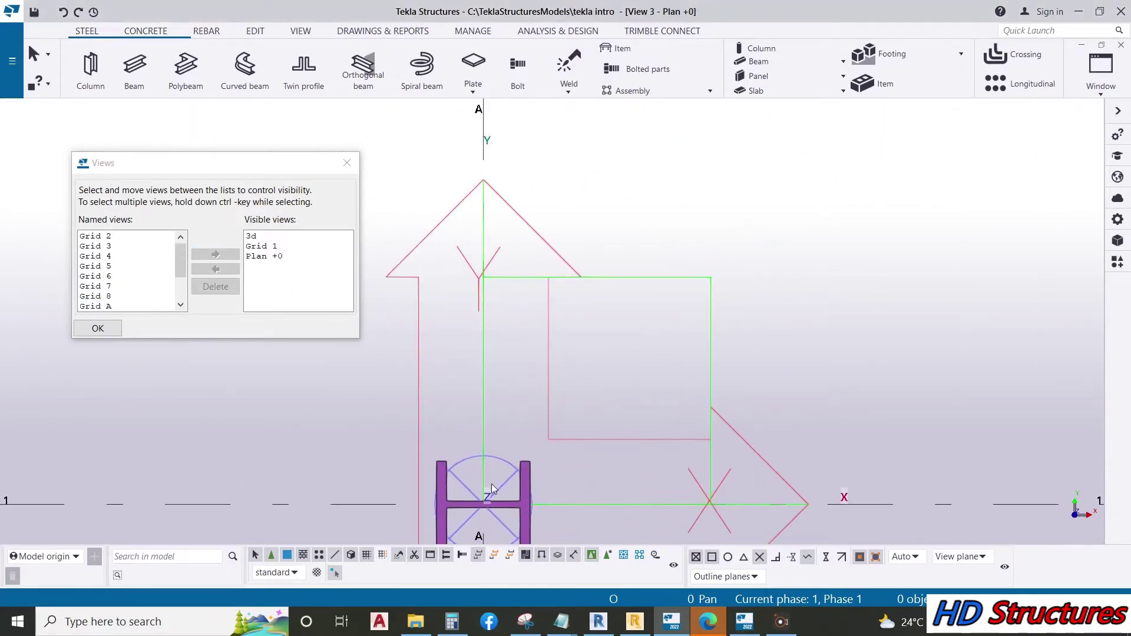
Step: Switch to the 3d view and select the base plate connection at the foot of the column on grid A-1
click(251, 237)
scroll(488, 194, up, 5)
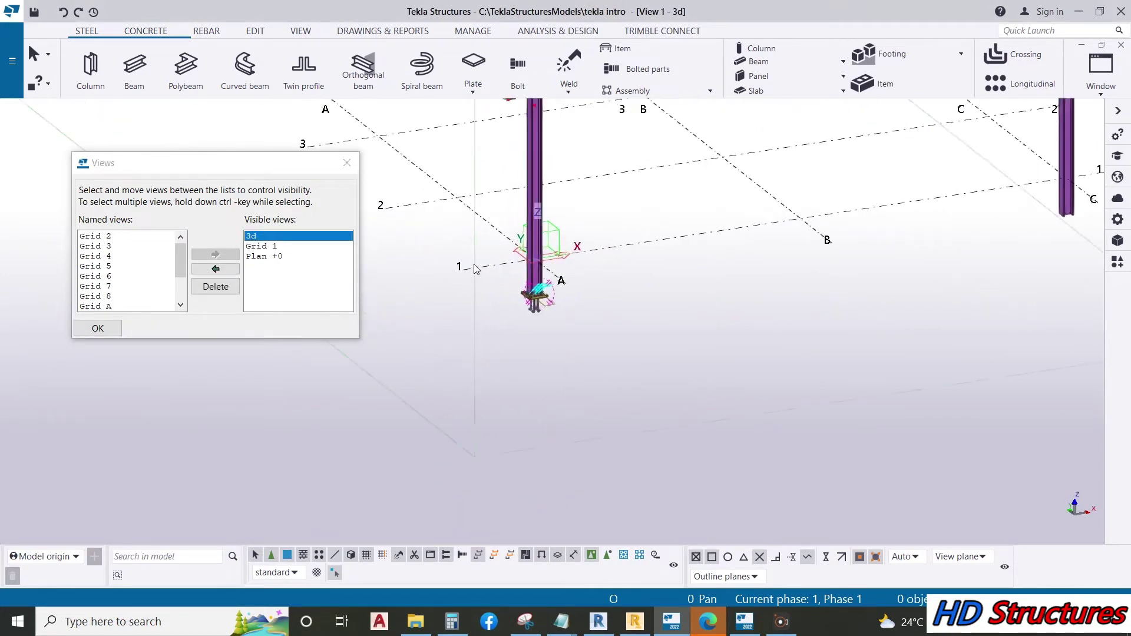
drag(487, 192, 617, 383)
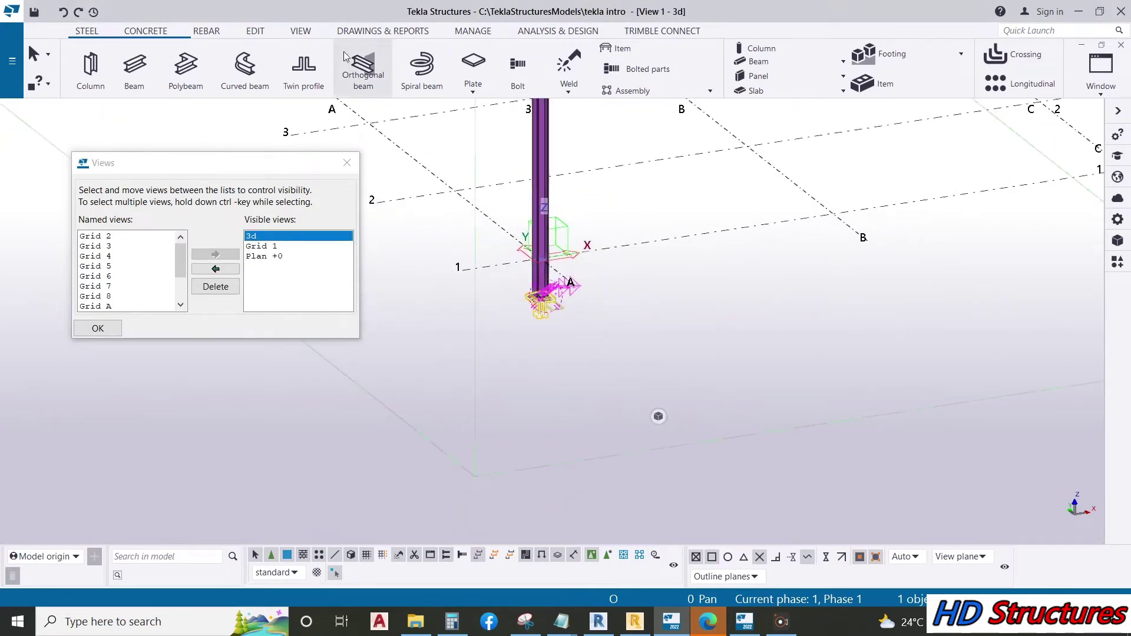
Step: Look through the Grid 1 and Plan +0 views, return to the 3d view and close the view list
click(264, 246)
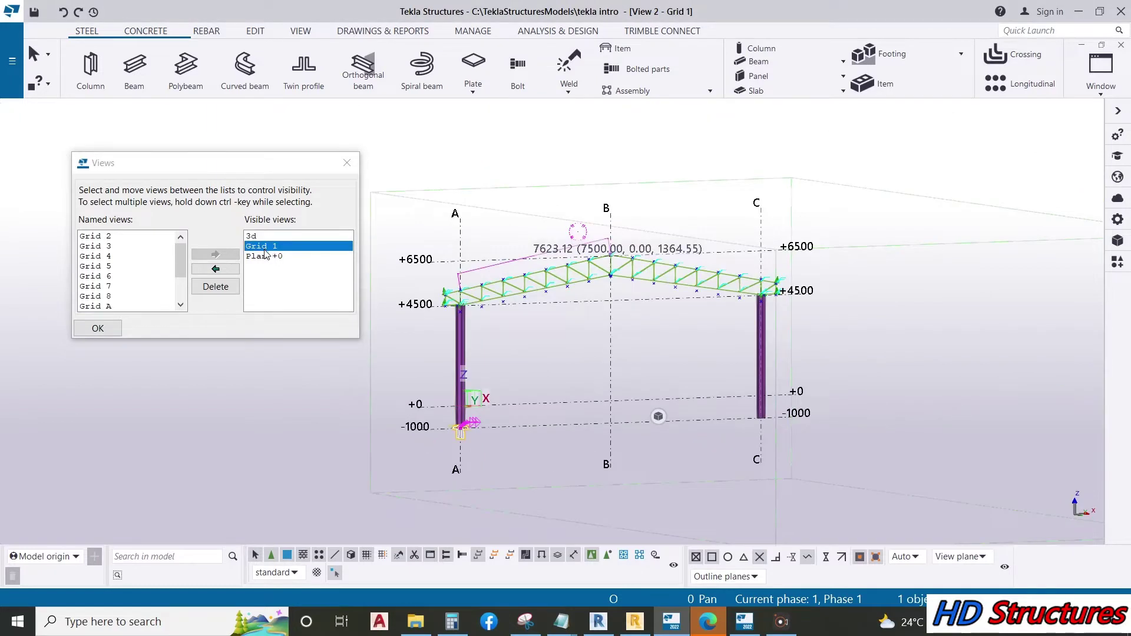
click(268, 257)
scroll(454, 225, down, 10)
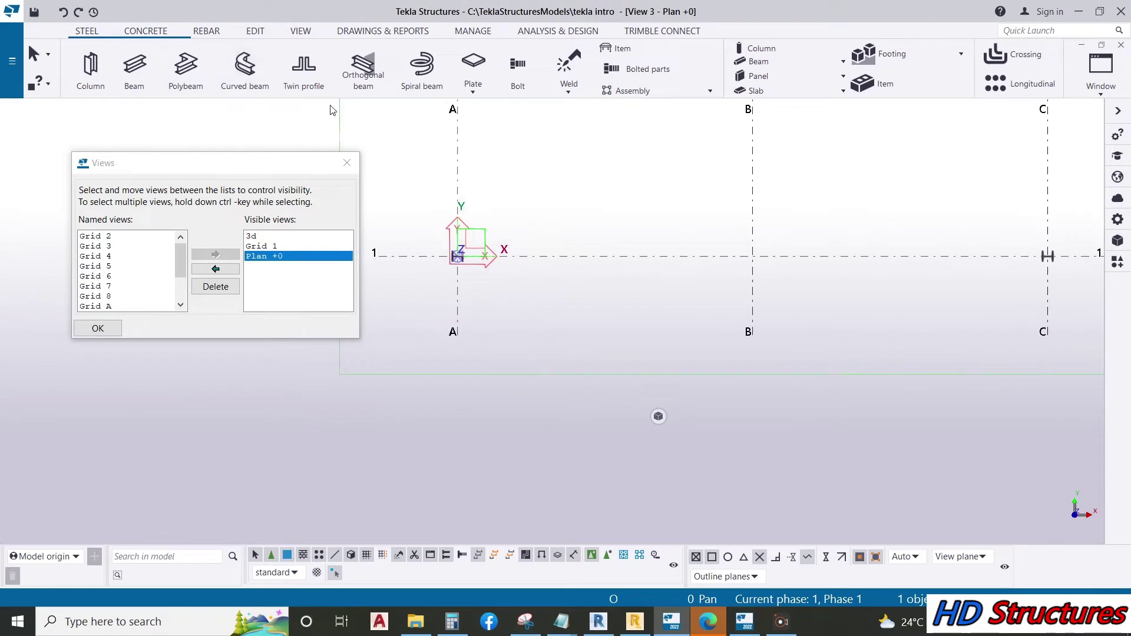
click(253, 237)
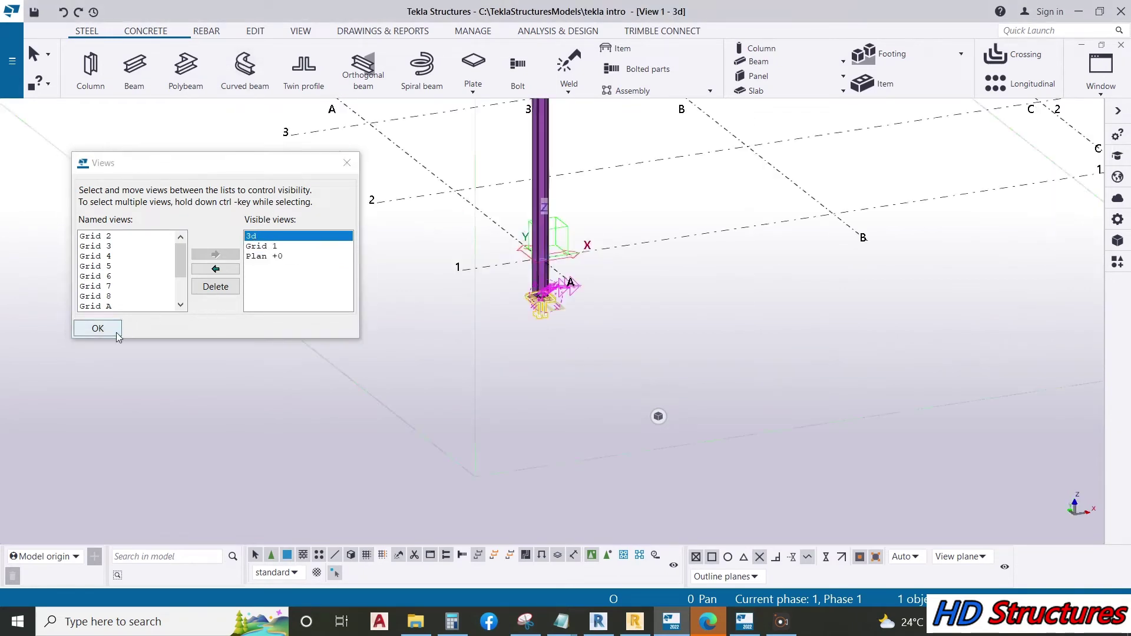
click(98, 328)
Step: Start a linear special copy of the selected base plate and clear its stored offset values
scroll(555, 287, up, 5)
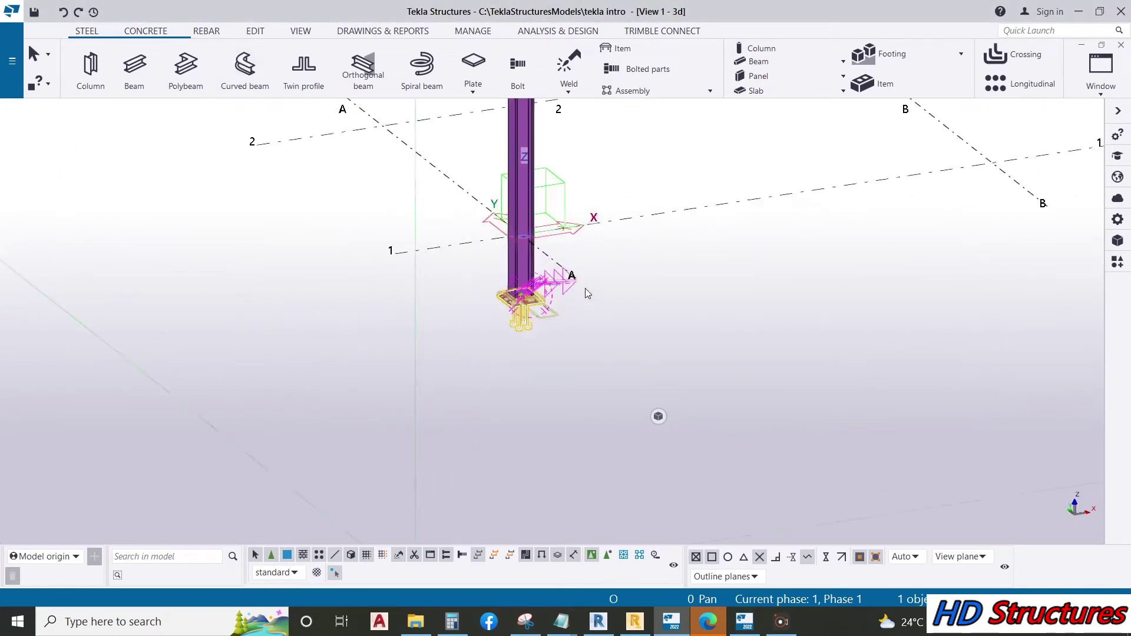
right_click(344, 274)
mouse_move(430, 330)
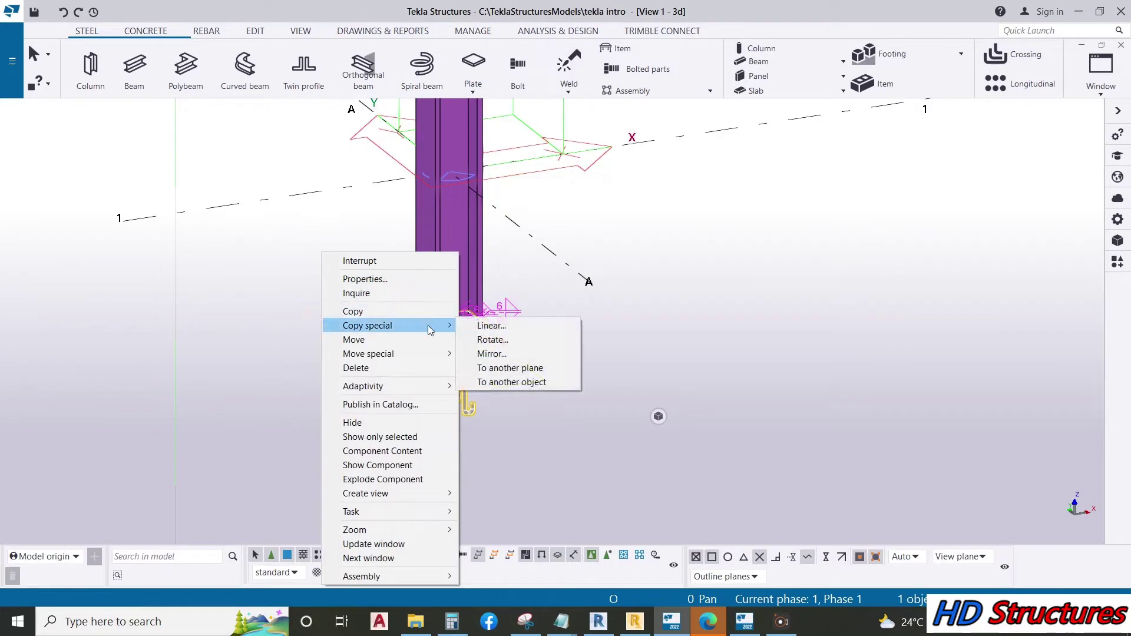
click(473, 332)
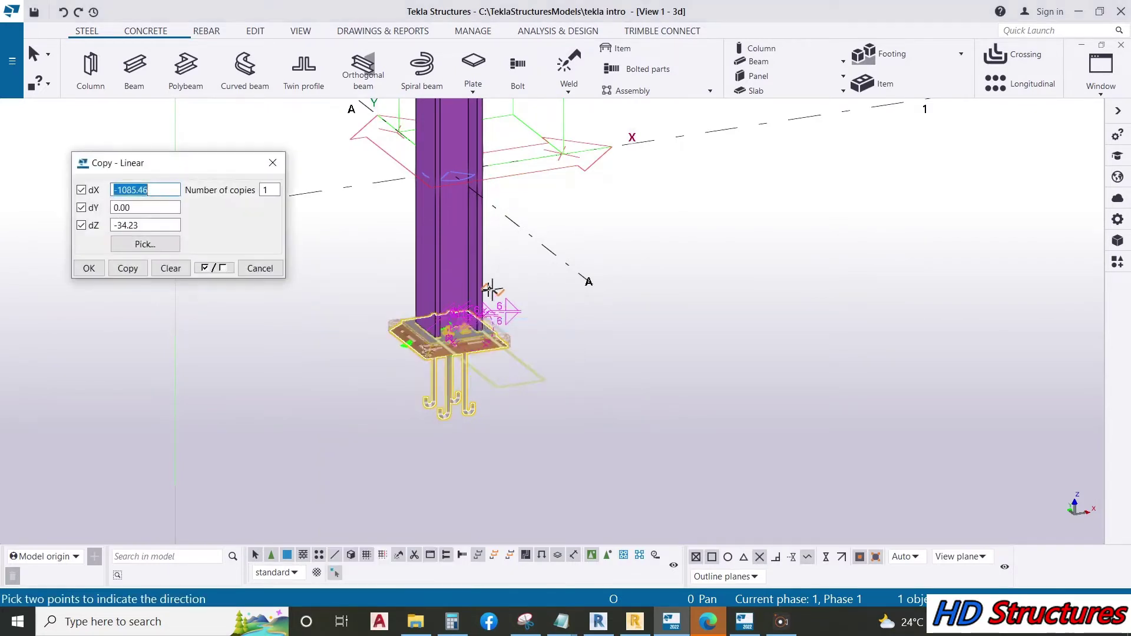
scroll(493, 295, down, 4)
click(170, 268)
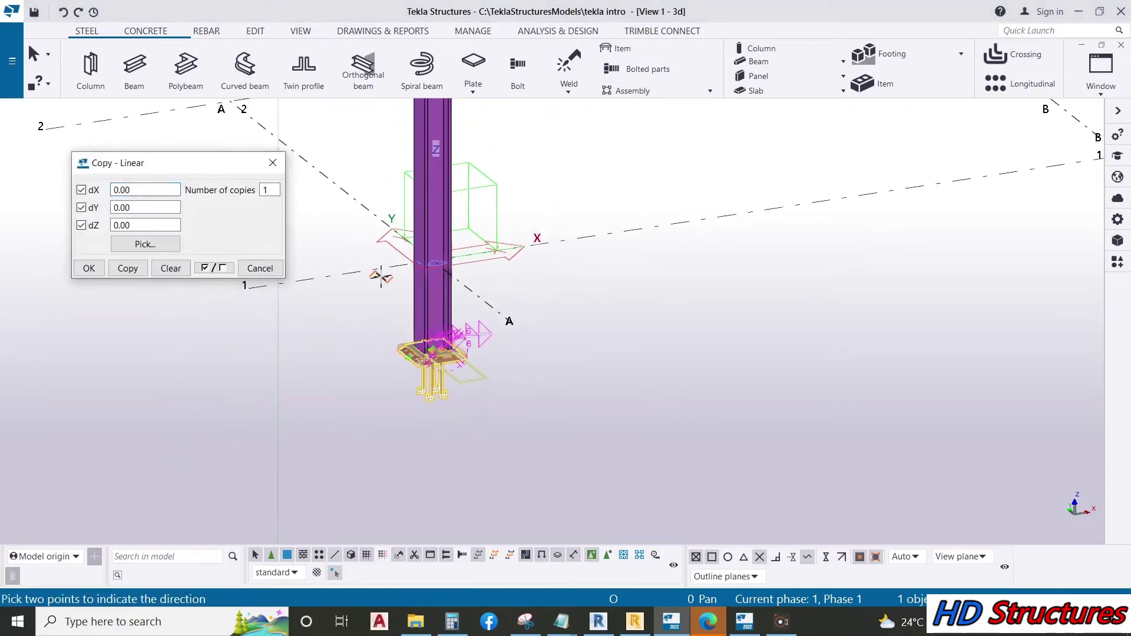
Step: Copy the base plate once by 15000 mm in X, picking the direction from grid A-2 to C-2, and close the copy dialog
scroll(454, 354, down, 5)
scroll(463, 404, down, 3)
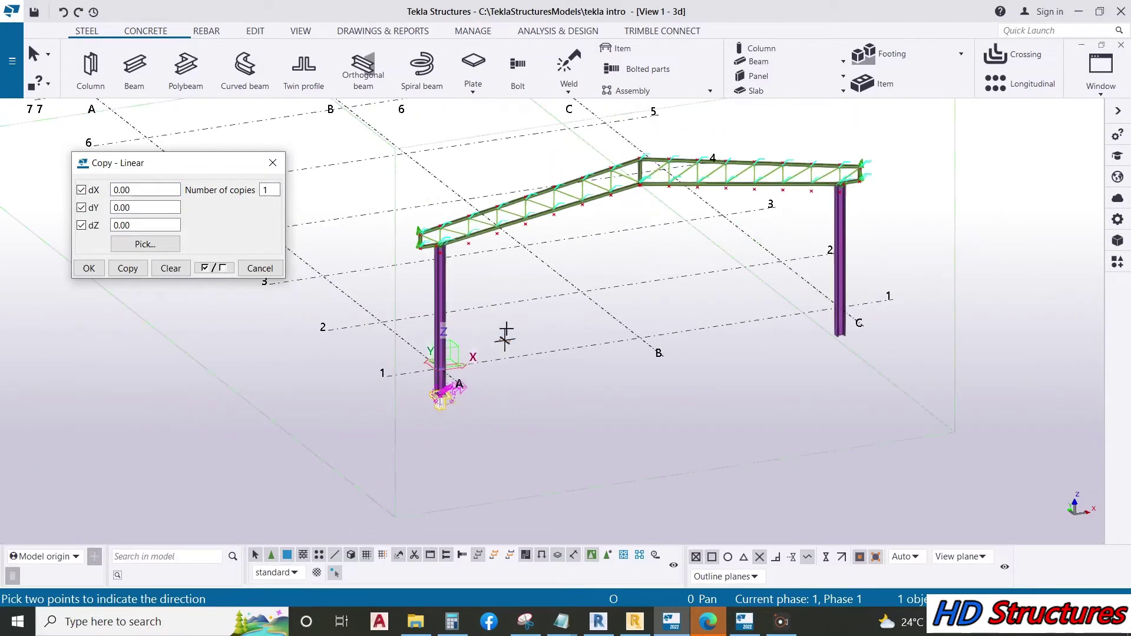
scroll(450, 381, up, 4)
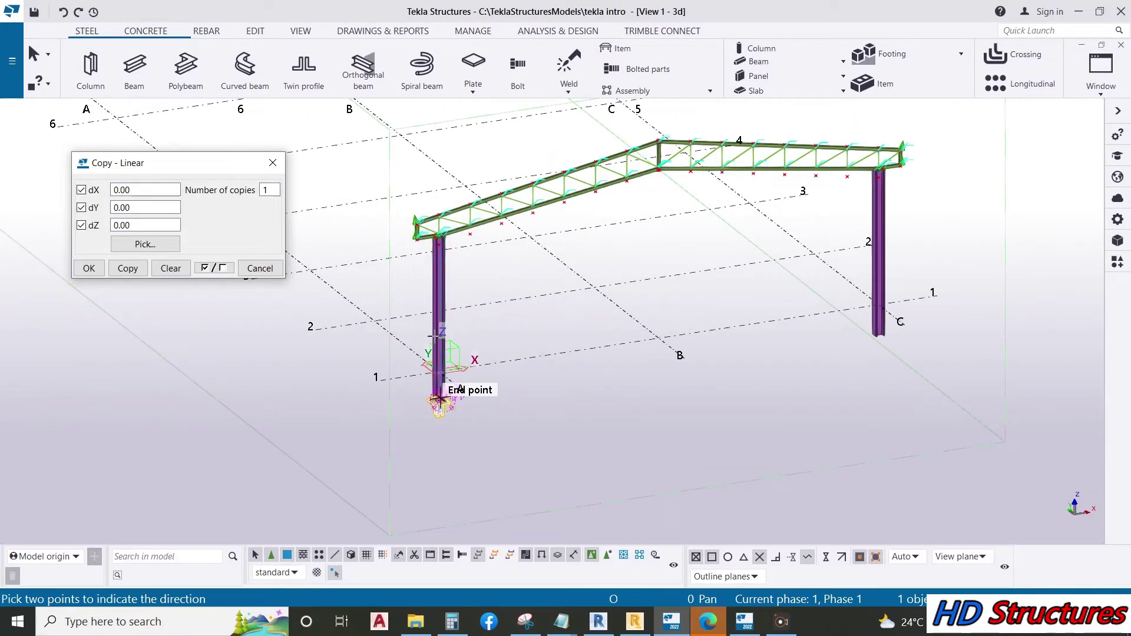
click(366, 318)
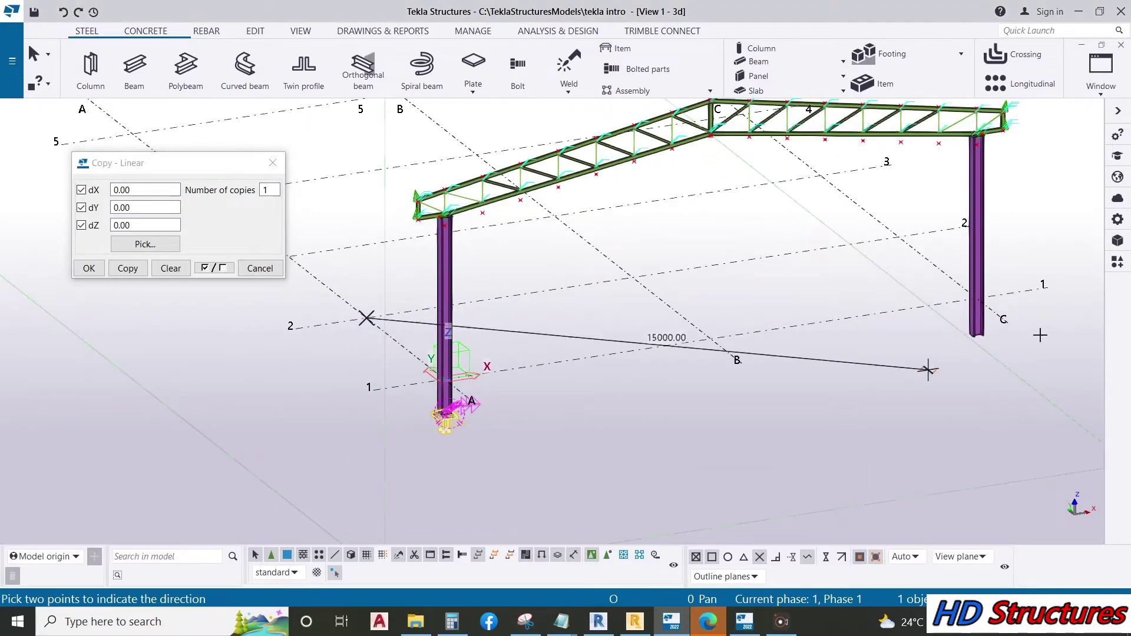
click(897, 237)
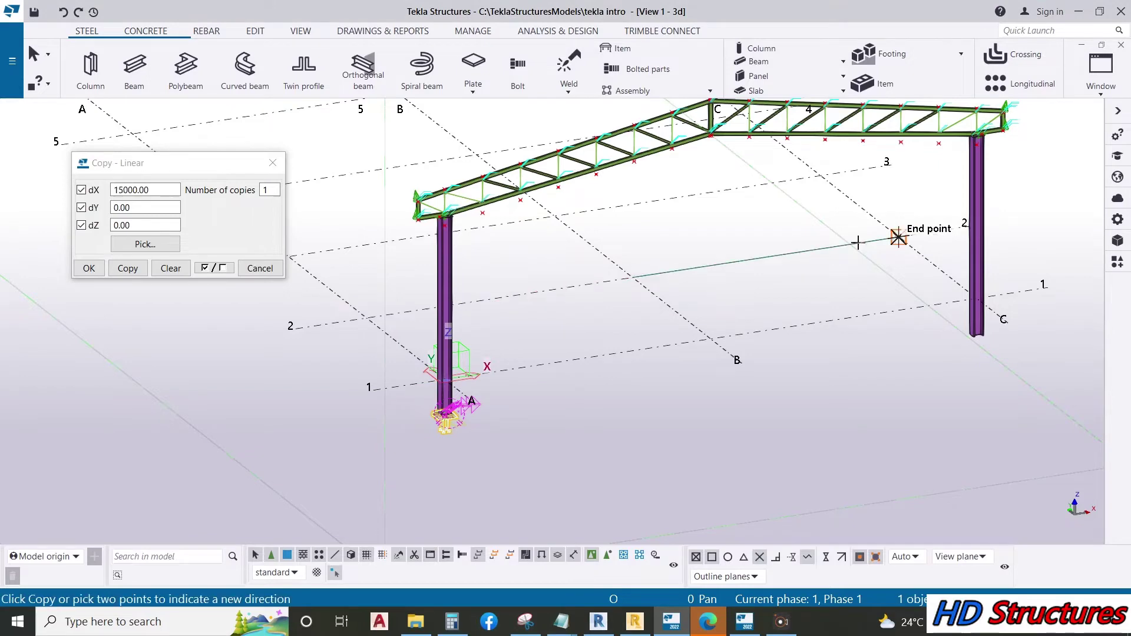
click(139, 270)
scroll(153, 282, up, 2)
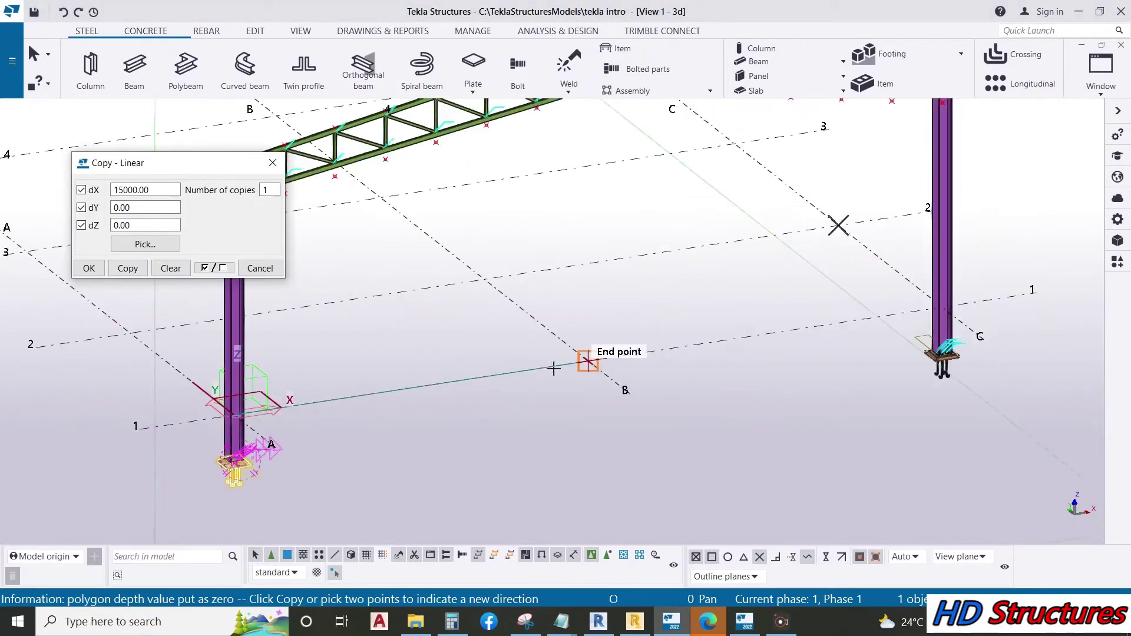
click(89, 268)
scroll(539, 280, down, 2)
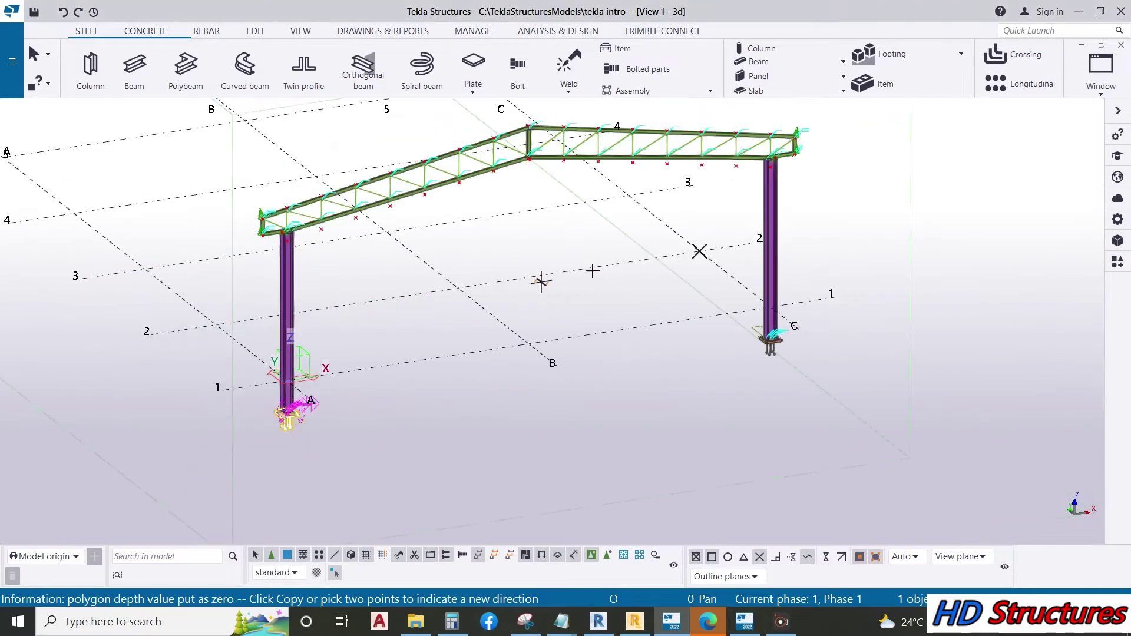
Step: End the copy command and check the copied base plate at the foot of the column on grid C-1
click(300, 31)
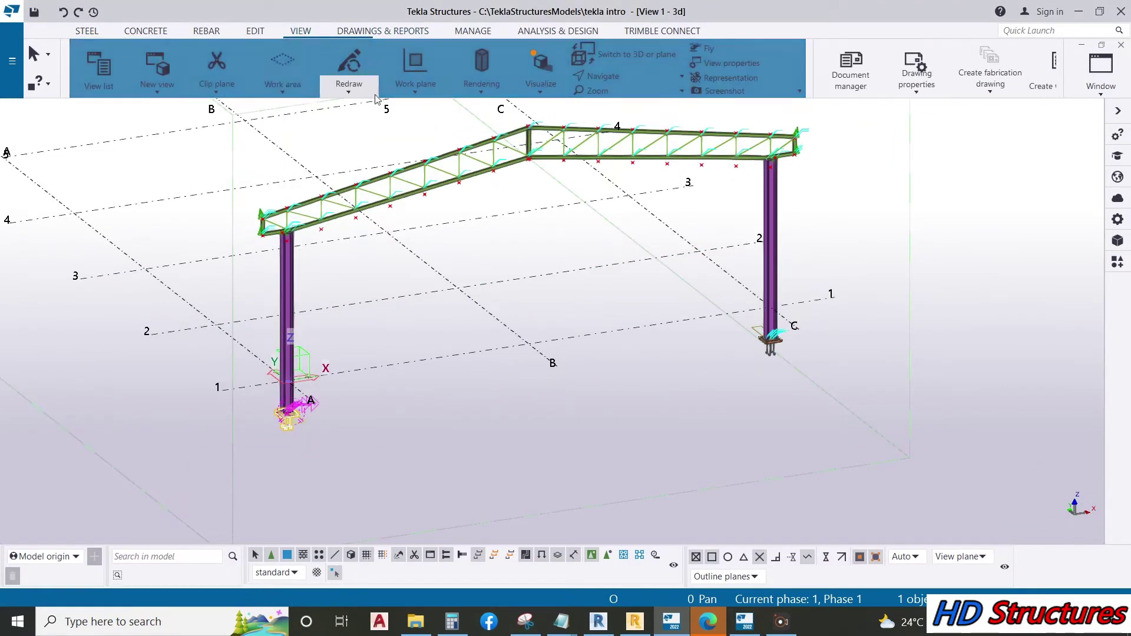
click(478, 88)
click(337, 418)
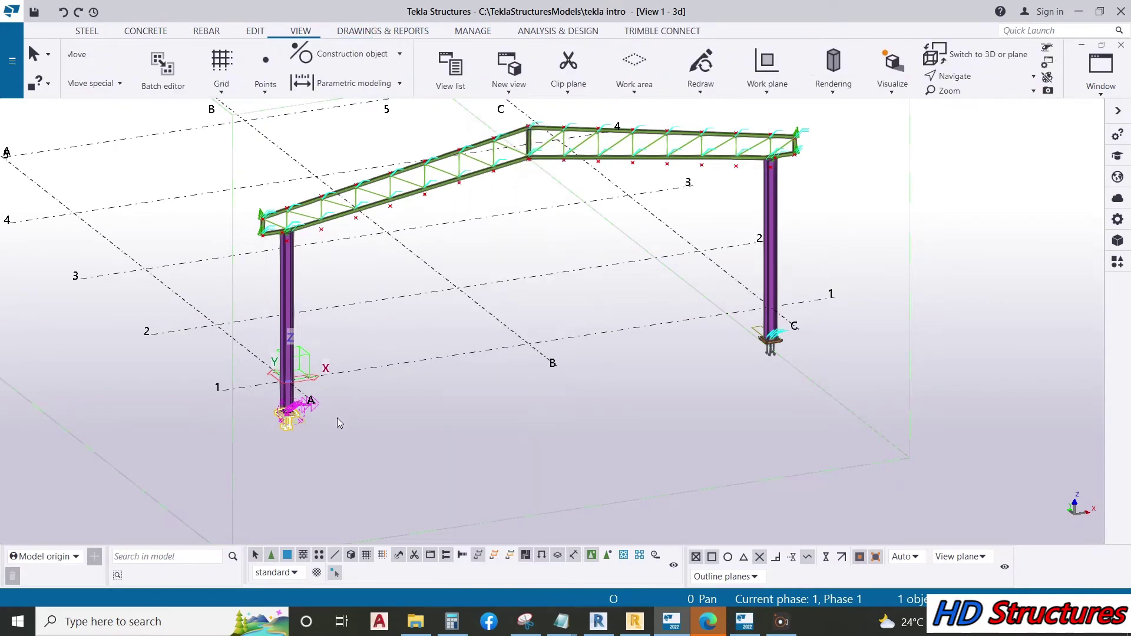
scroll(754, 401, up, 2)
scroll(803, 271, down, 6)
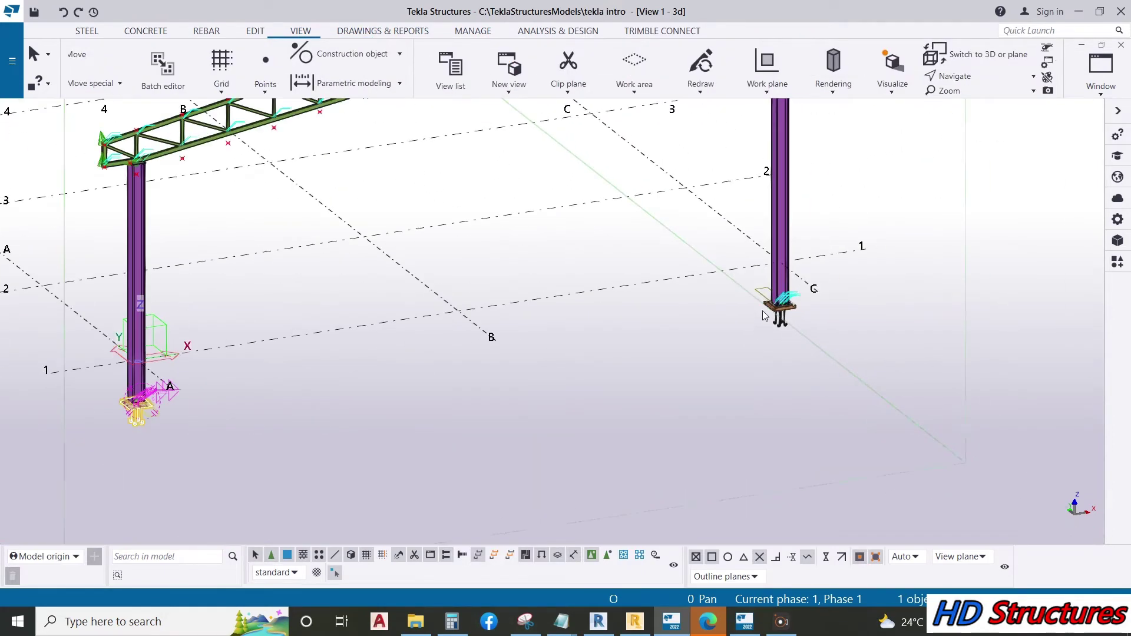
Step: Select the complete frame on grid 1, including both columns, the truss and the base plates
scroll(618, 326, down, 2)
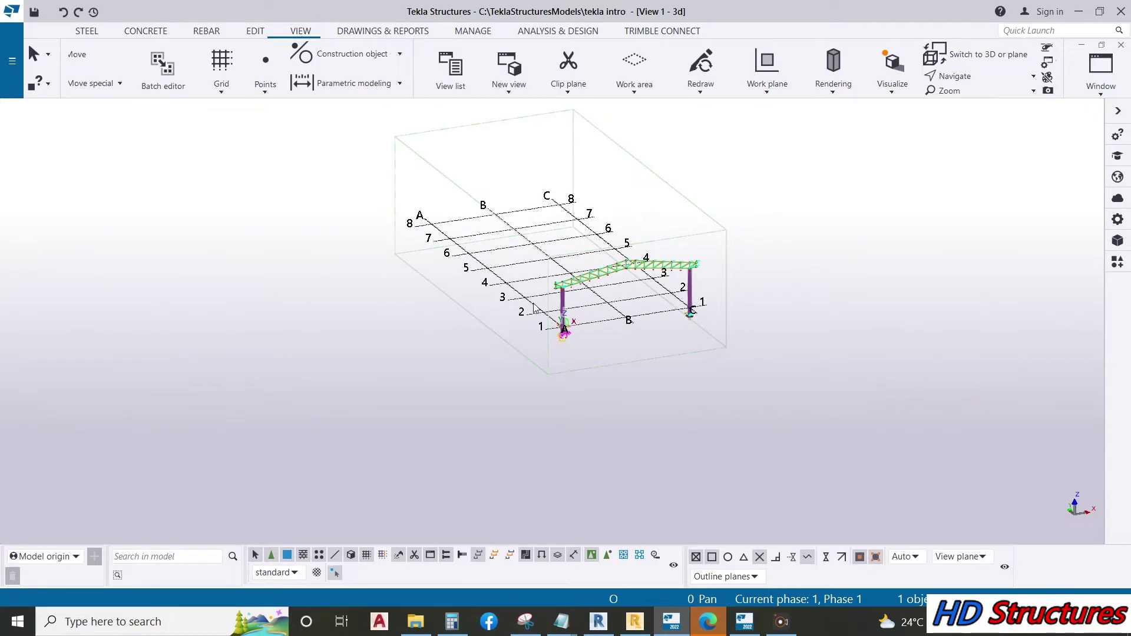
ctrl+middle_drag(536, 309, 668, 268)
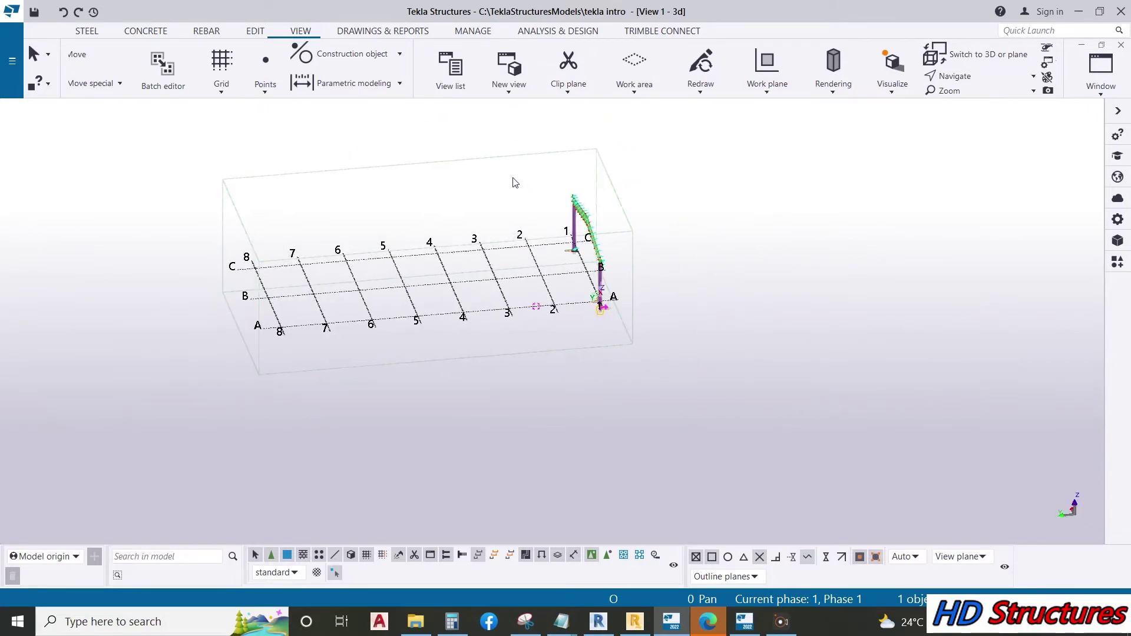
drag(512, 173, 631, 318)
scroll(649, 317, up, 3)
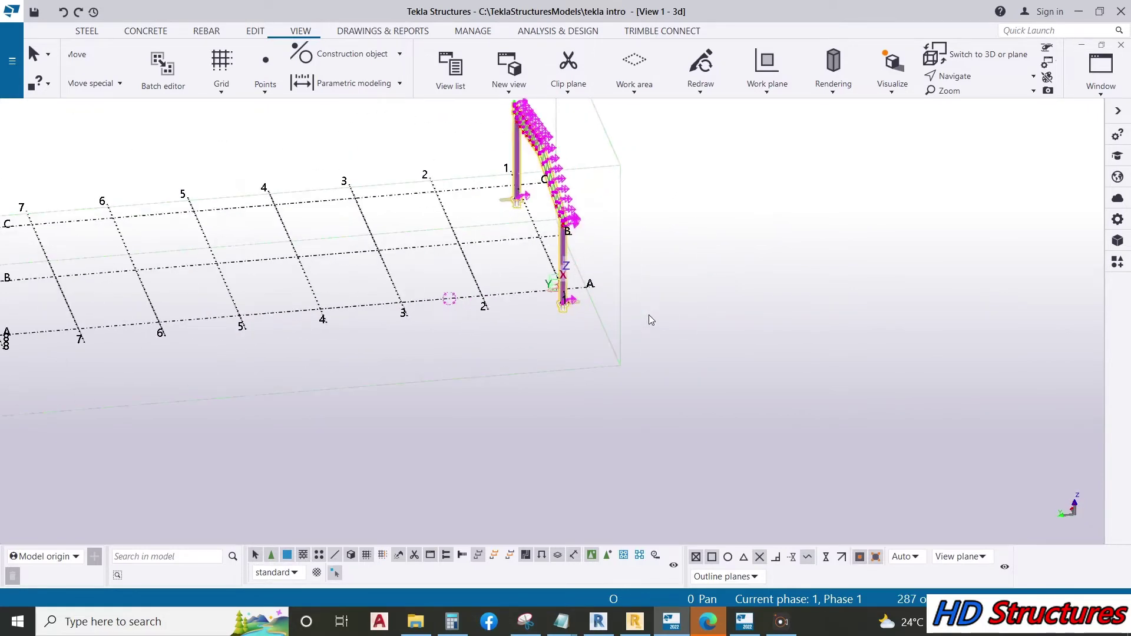
Step: Start a linear special copy of the selected frame and clear its stored offset values
right_click(650, 219)
mouse_move(699, 257)
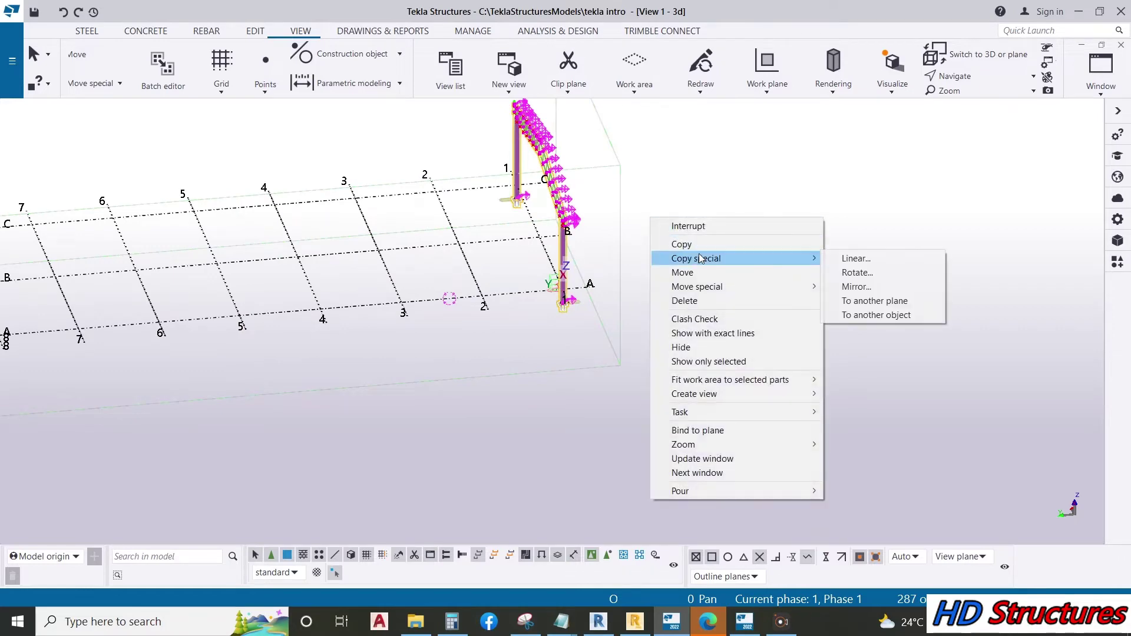
click(855, 258)
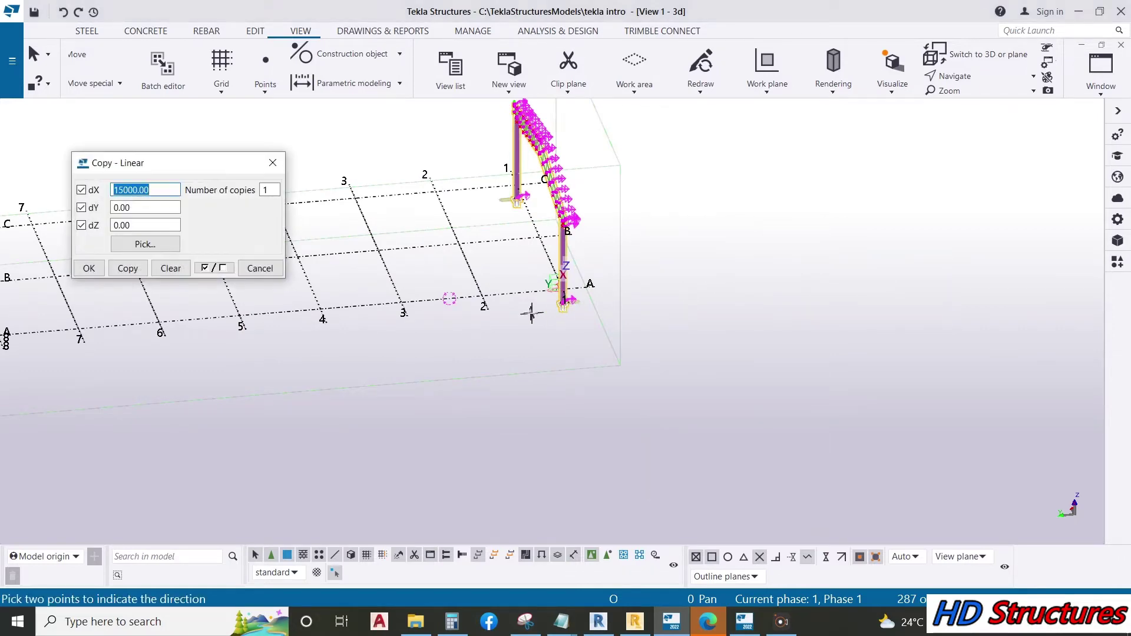
scroll(744, 366, down, 1)
scroll(687, 336, up, 2)
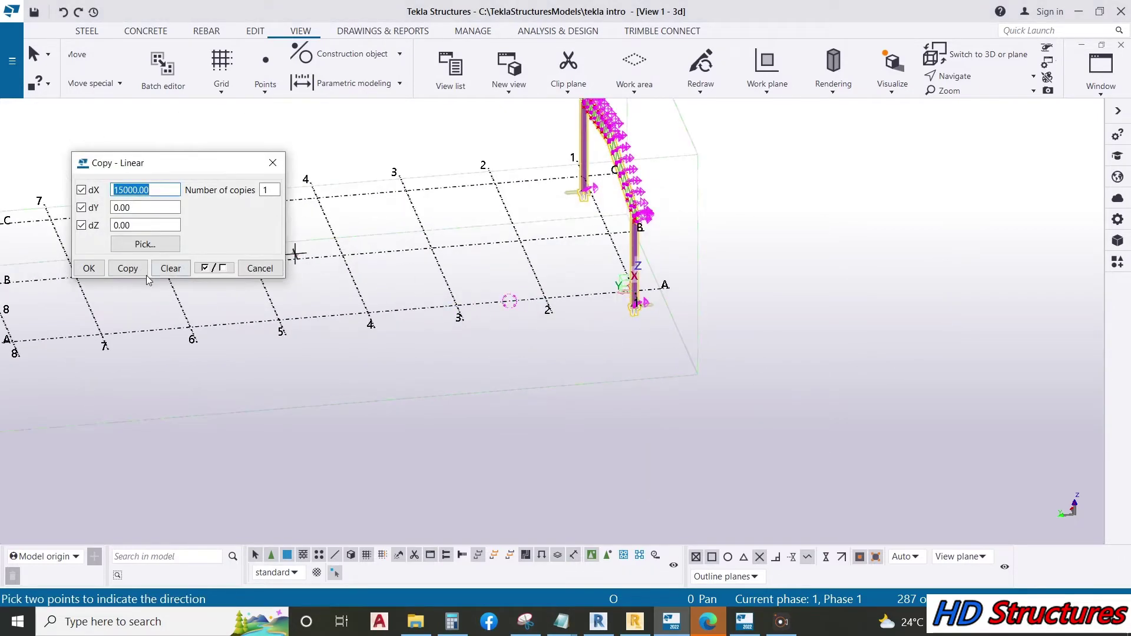
click(171, 268)
Step: Copy the selected frame along the building with a dY of 5000 mm and 7 copies
scroll(625, 285, up, 2)
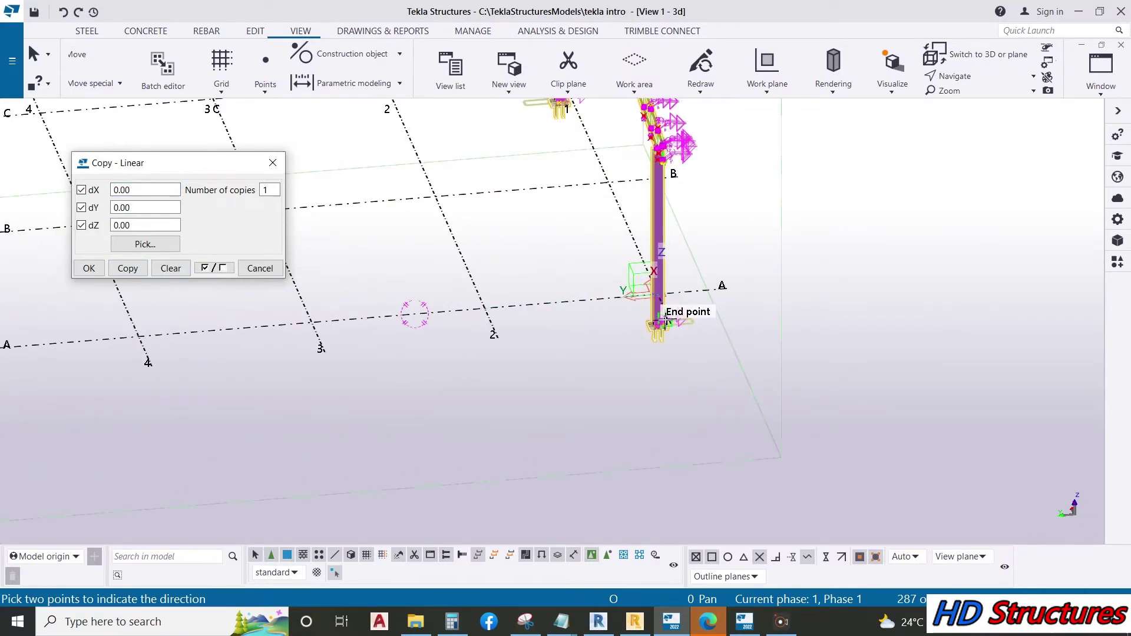
scroll(665, 319, down, 4)
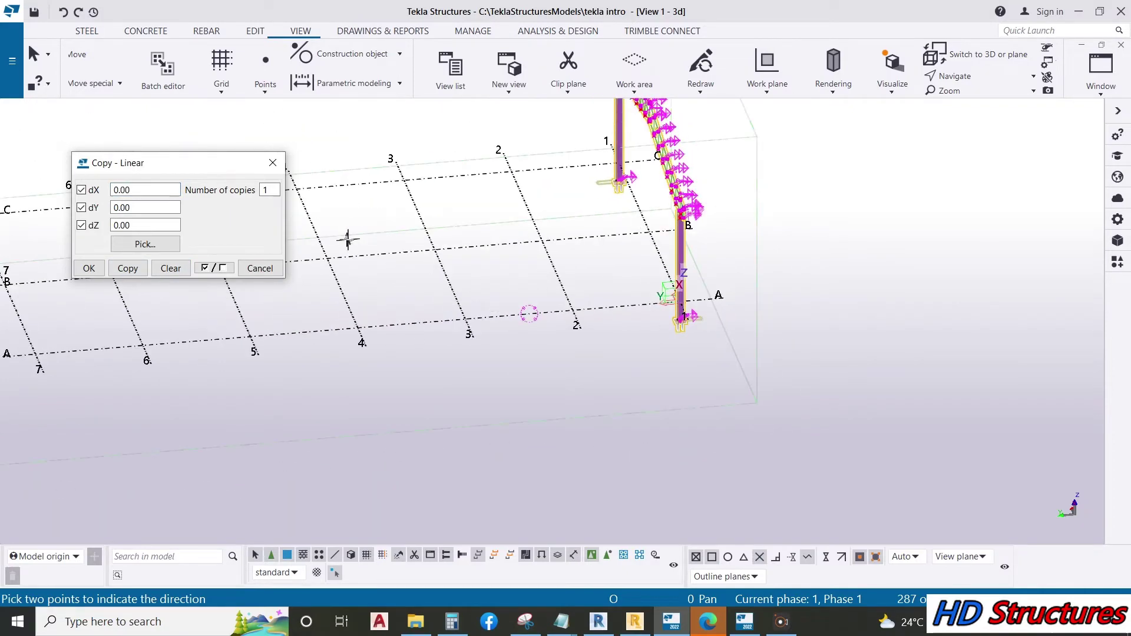
scroll(613, 308, up, 3)
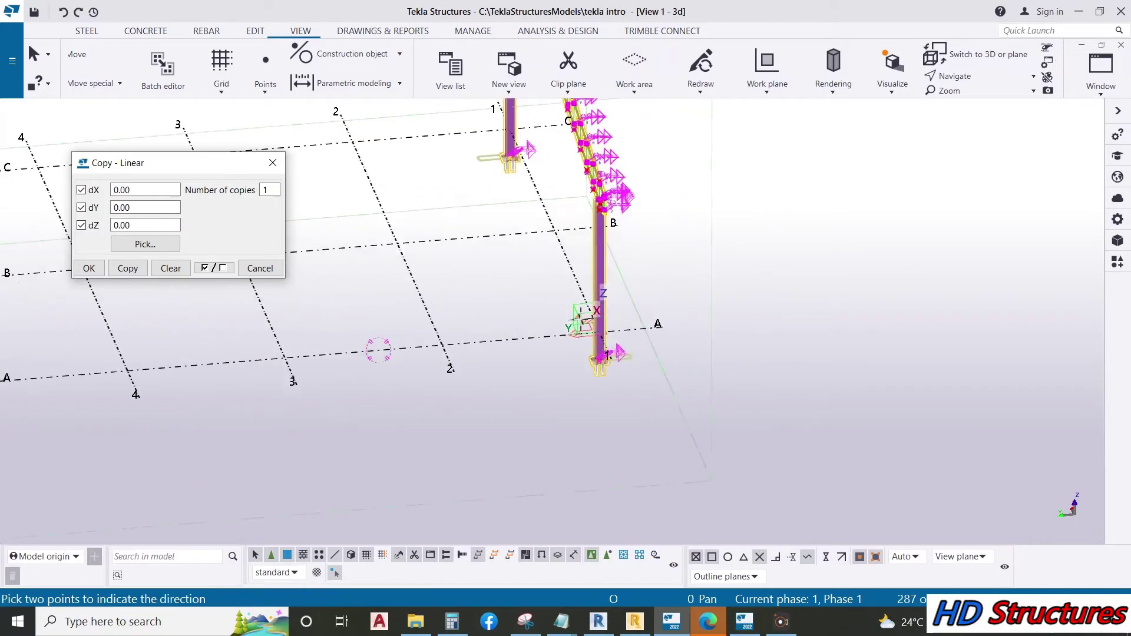
scroll(487, 328, up, 5)
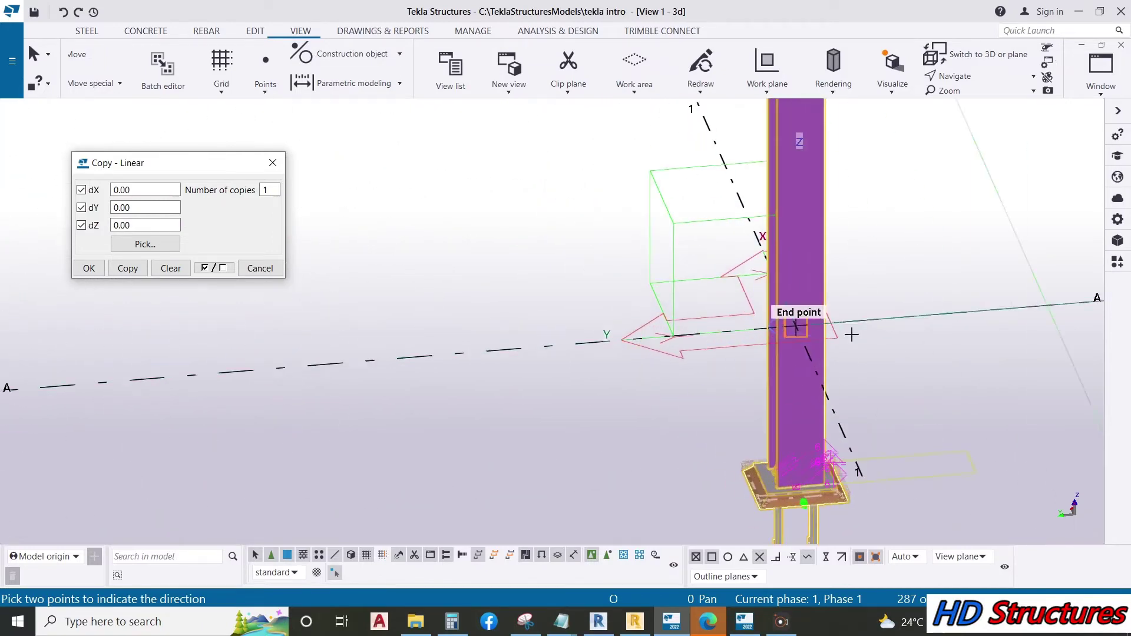
scroll(766, 335, down, 3)
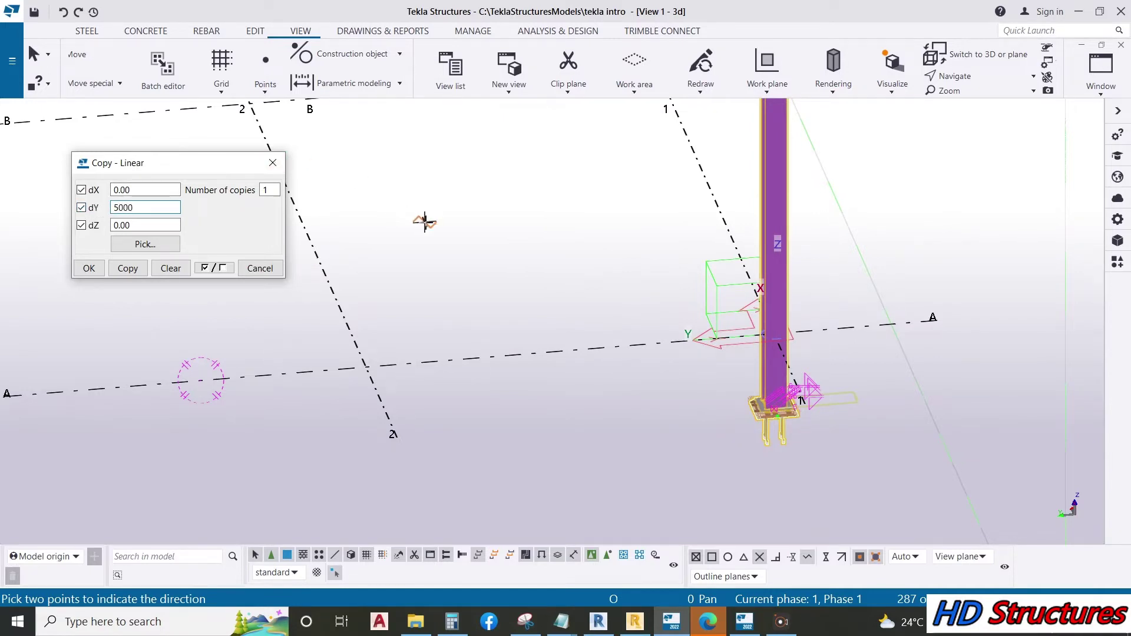
scroll(854, 356, down, 5)
scroll(827, 403, down, 4)
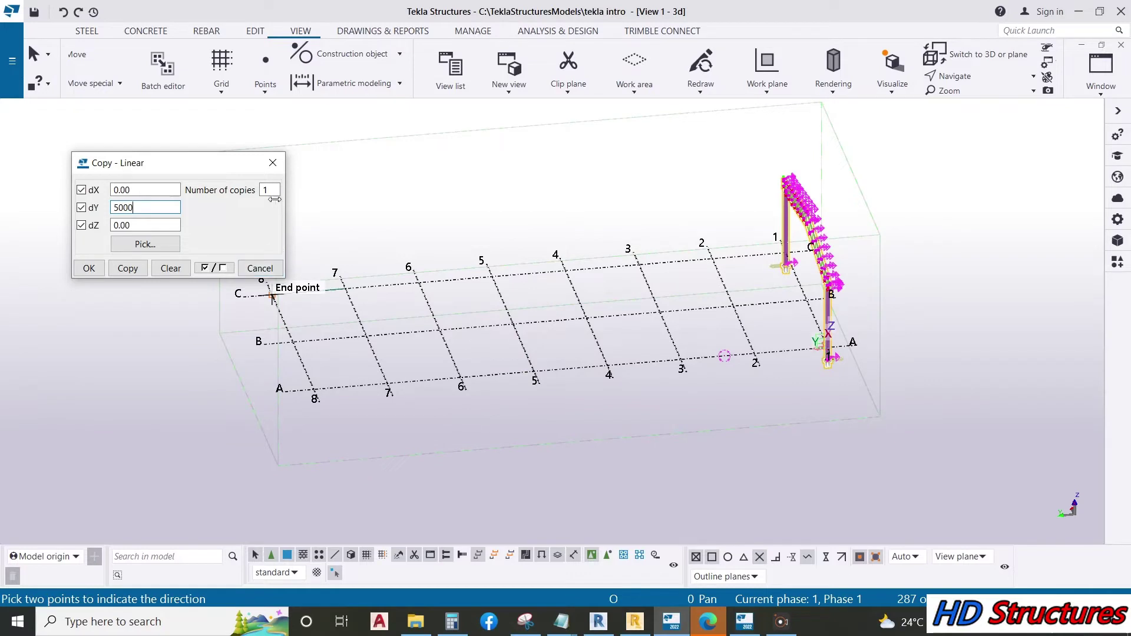
text(7)
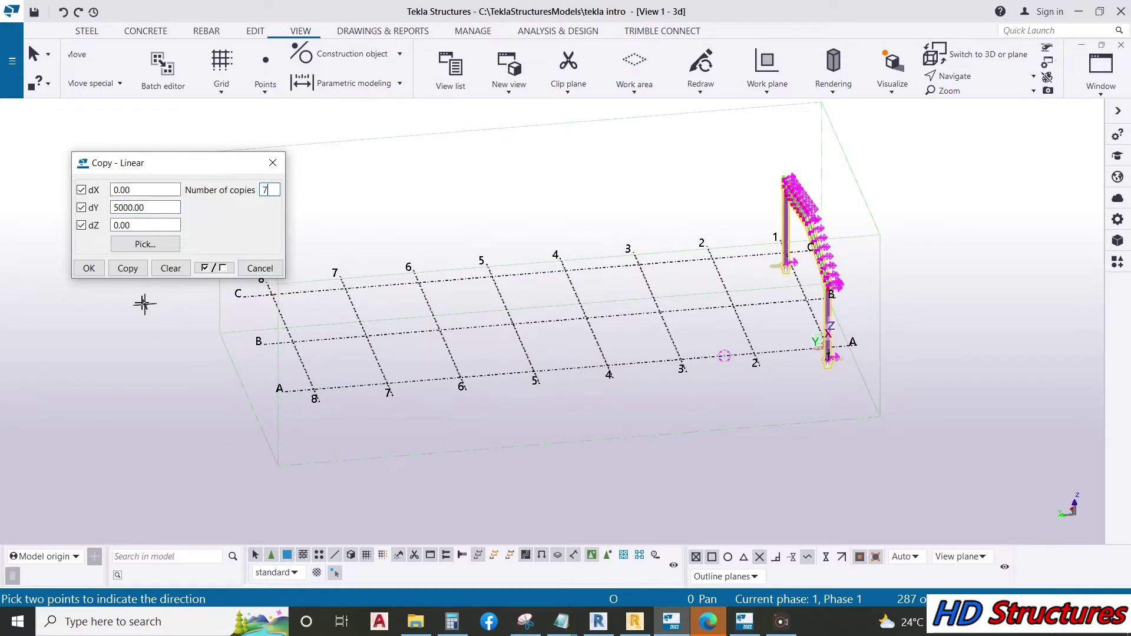
click(130, 269)
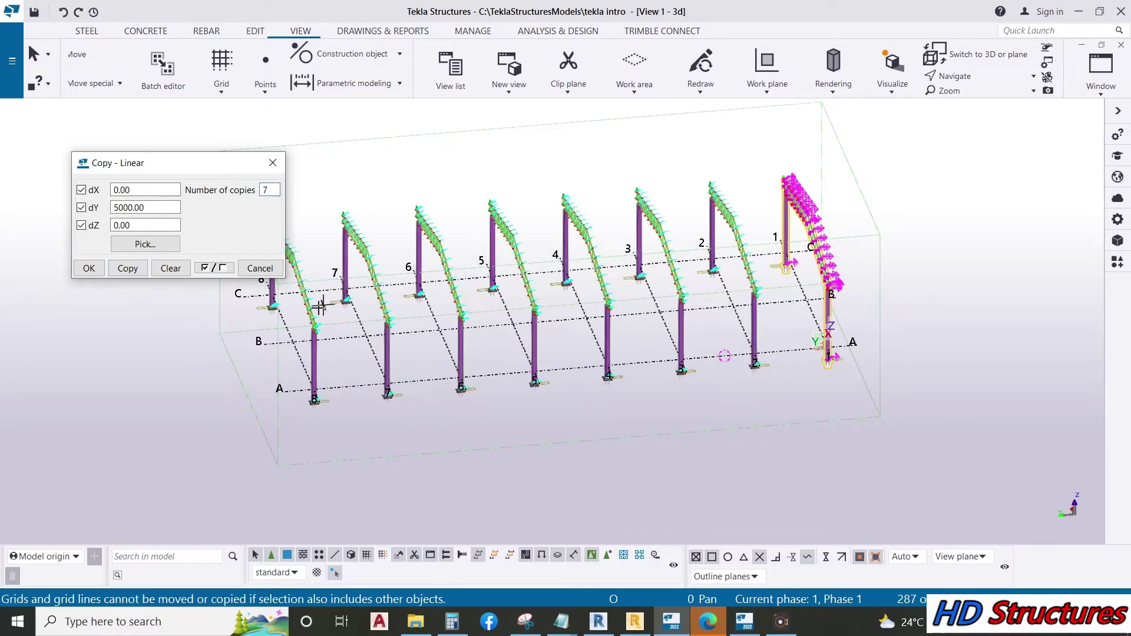
Step: Undo the seven frame copies, interrupt the linear copy and clear its offset values and number of copies
scroll(292, 337, up, 3)
scroll(850, 246, up, 3)
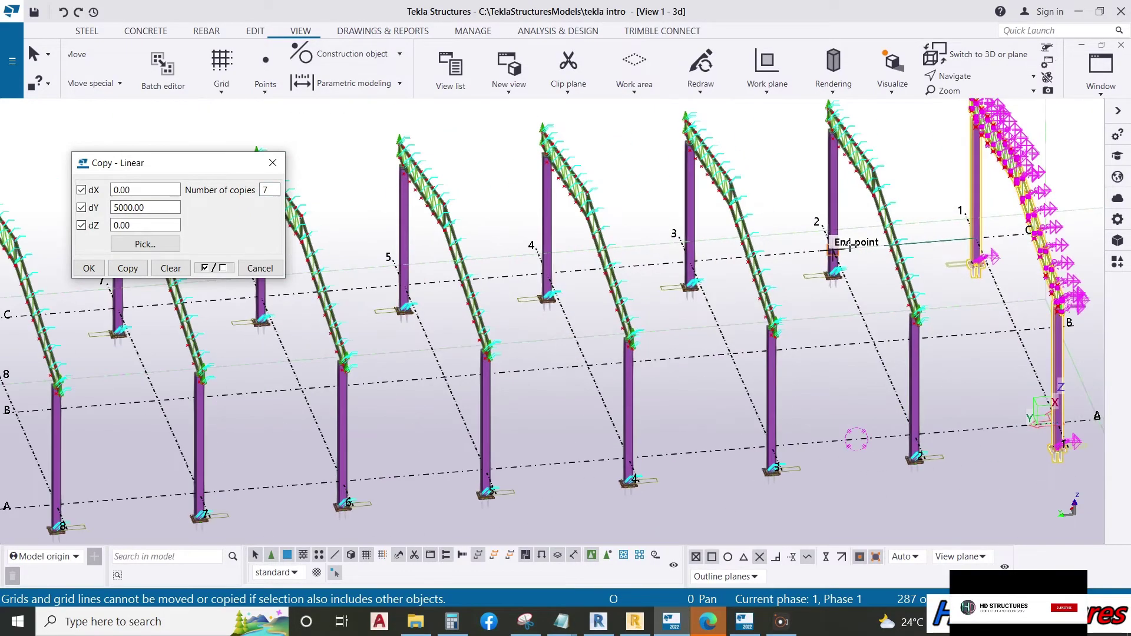
scroll(783, 238, down, 3)
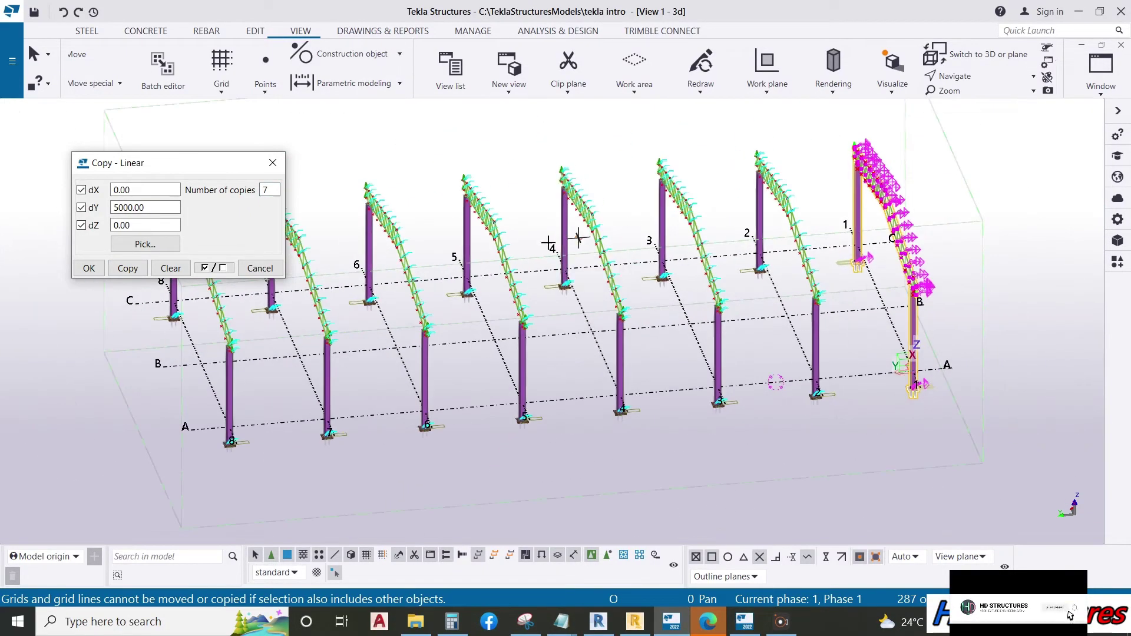
click(63, 12)
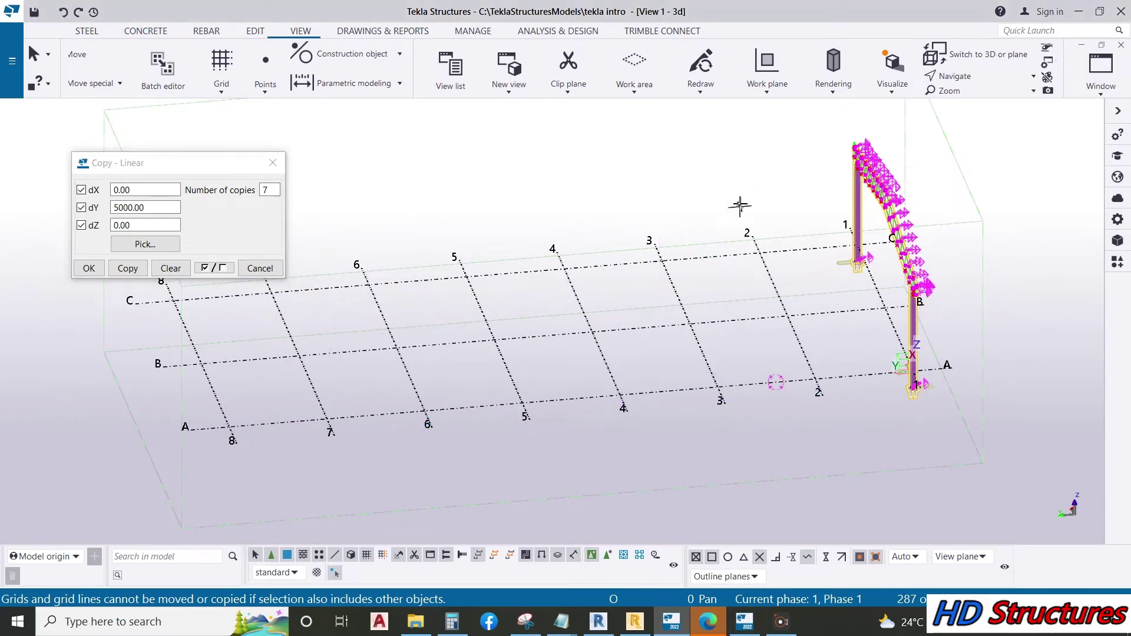
right_click(742, 182)
click(766, 192)
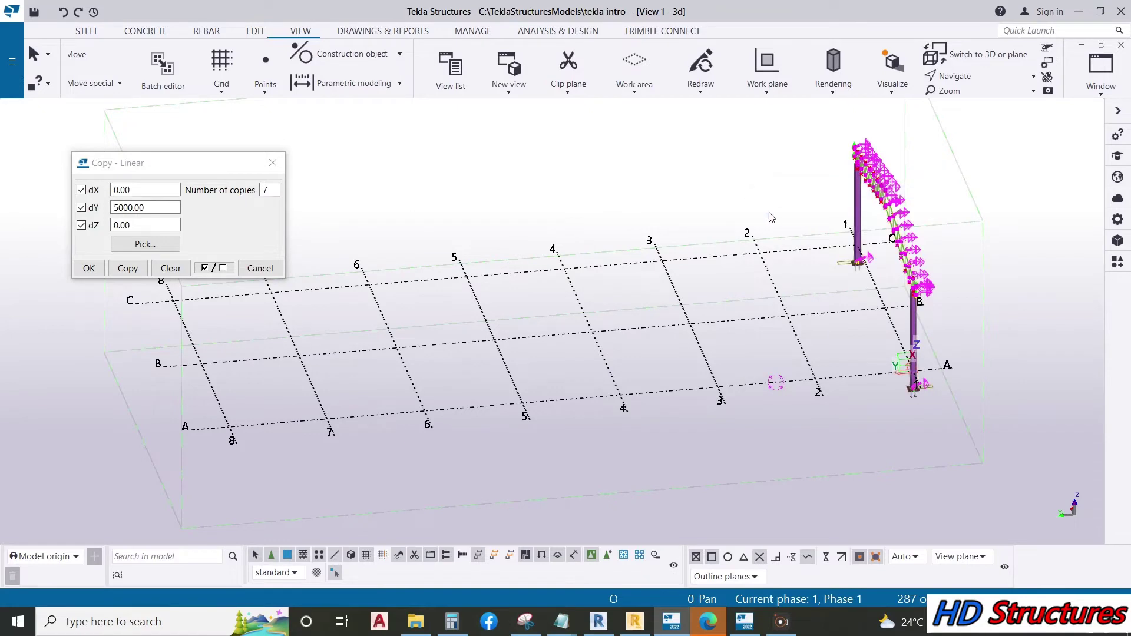
click(170, 268)
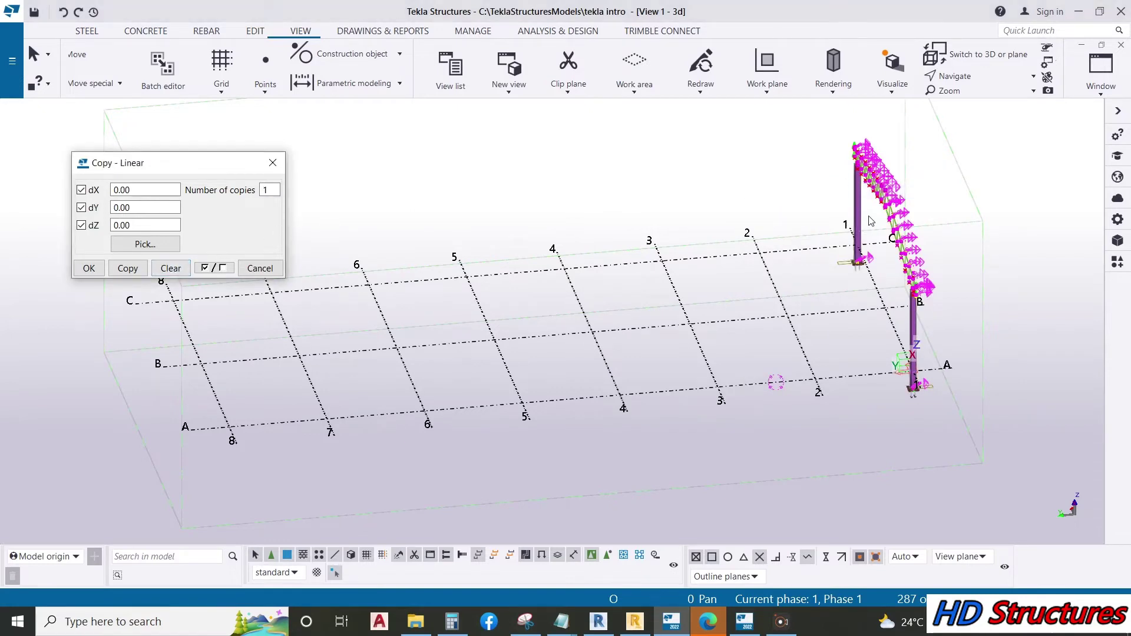
Step: Copy the selected frame to grid 2 with the plain Copy command, using the A-side end point of grid line 1 as origin
right_click(870, 243)
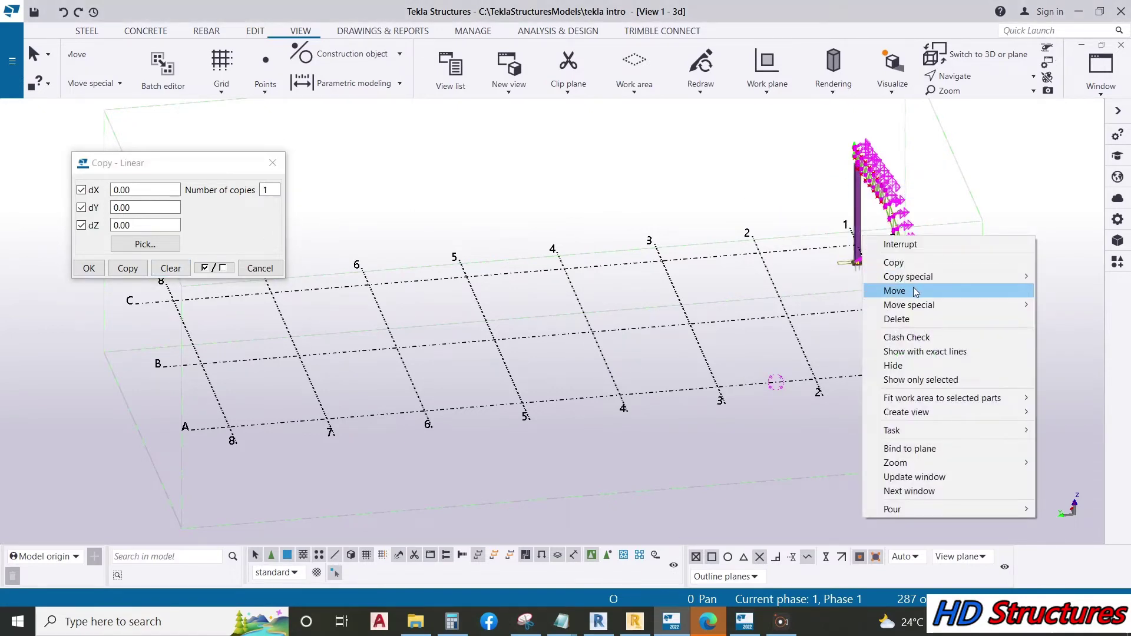
mouse_move(979, 278)
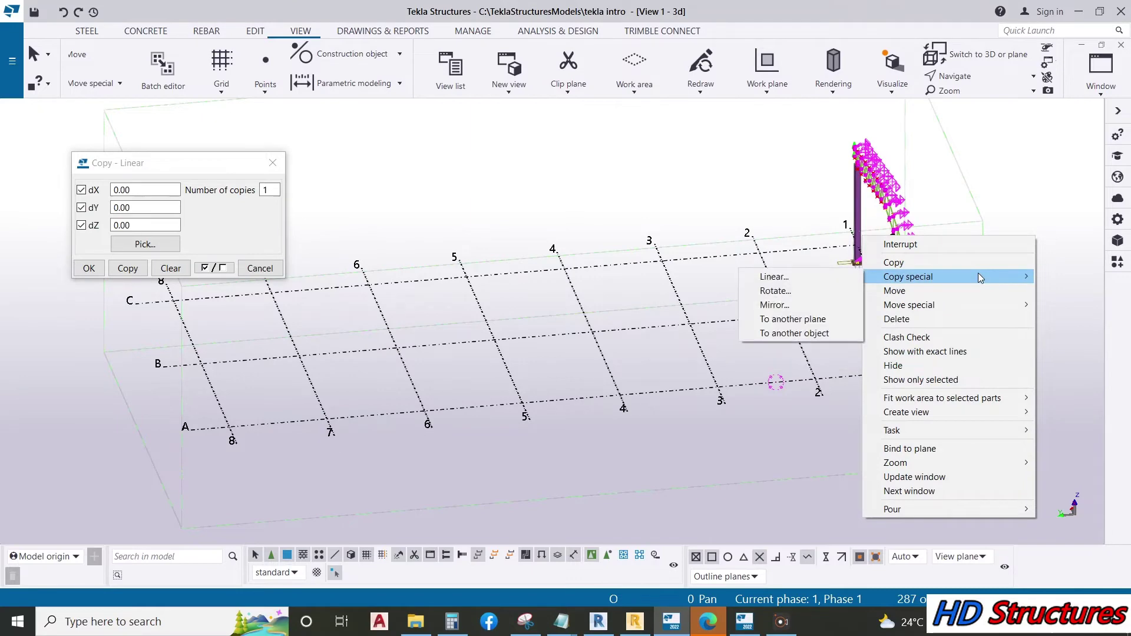
click(934, 263)
scroll(935, 384, up, 5)
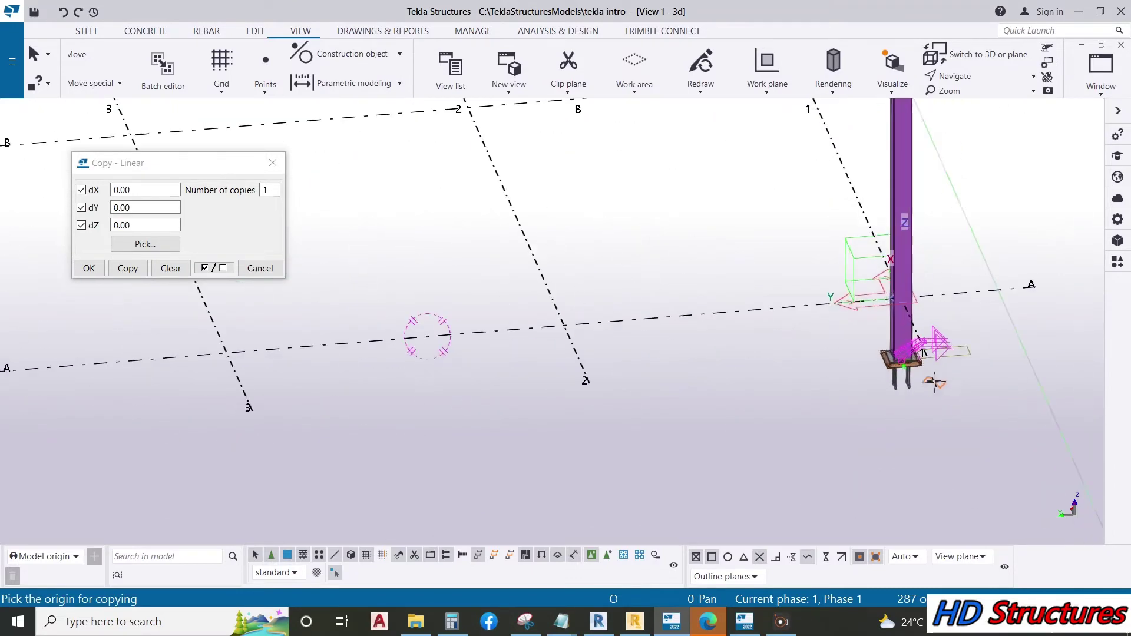
scroll(925, 351, up, 5)
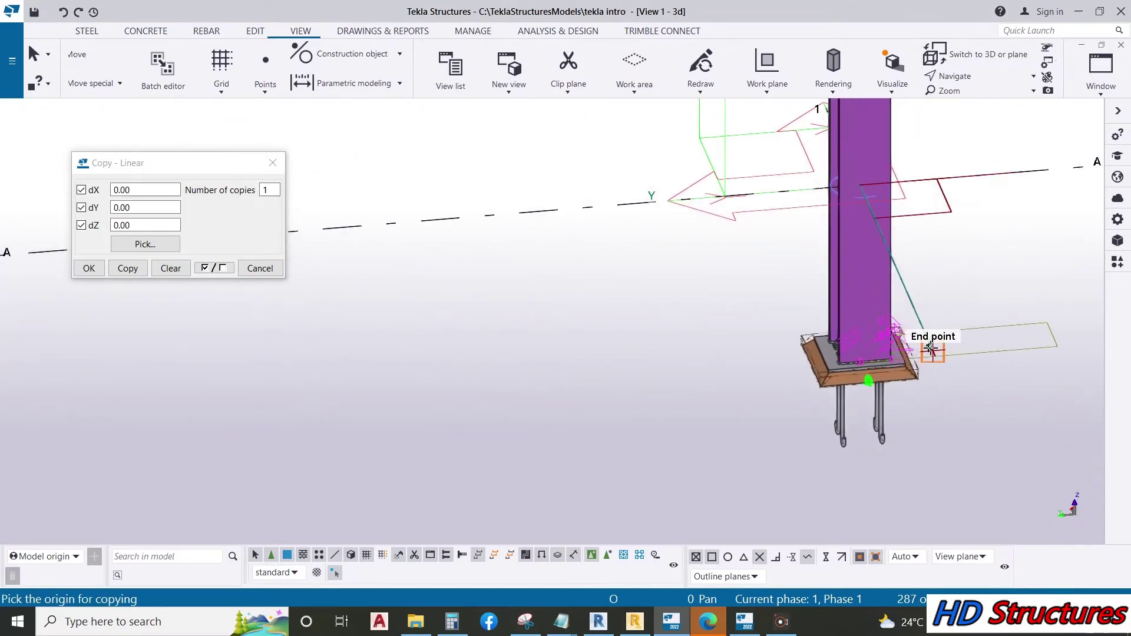
click(930, 349)
scroll(943, 347, down, 5)
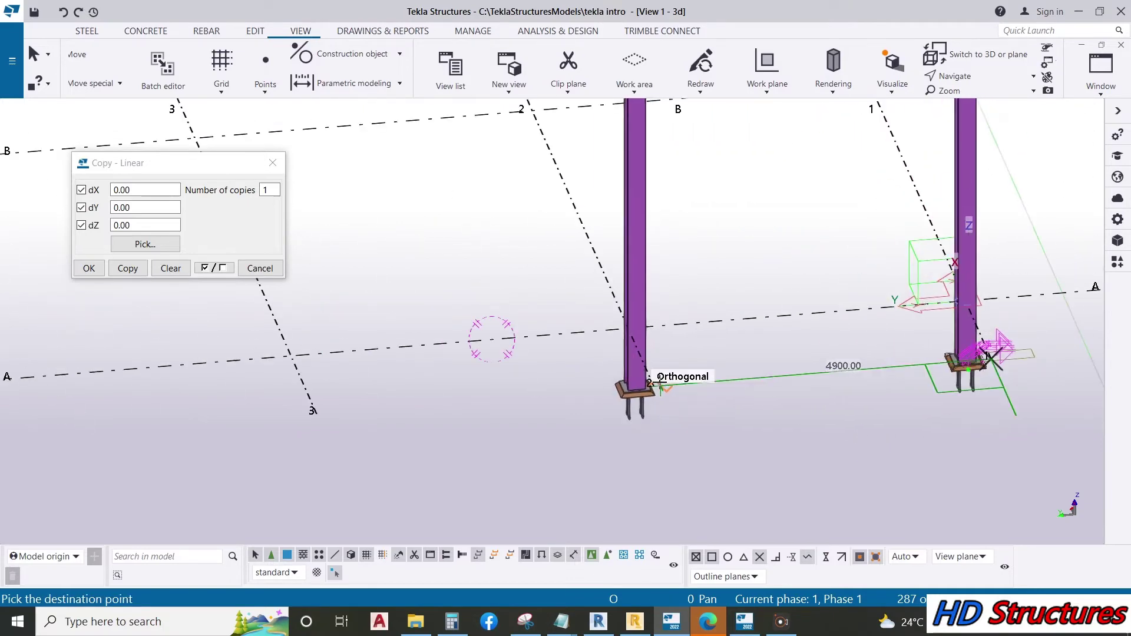
scroll(778, 380, down, 3)
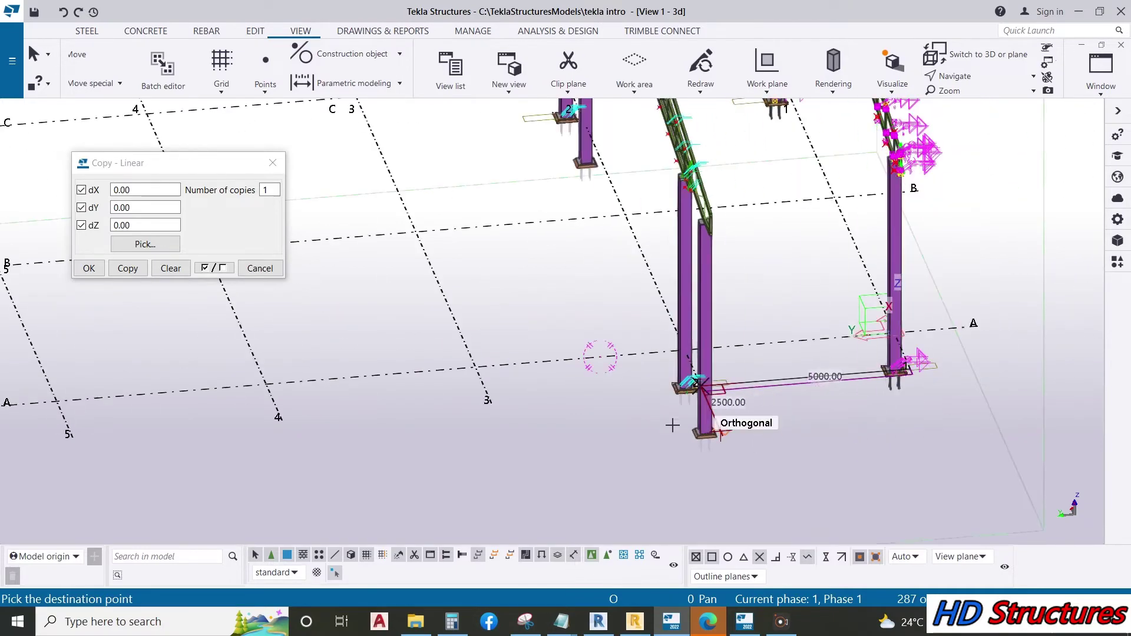
Step: Place further copies of the frame at the A-side end points of grid lines 3 and 4
scroll(479, 398, up, 4)
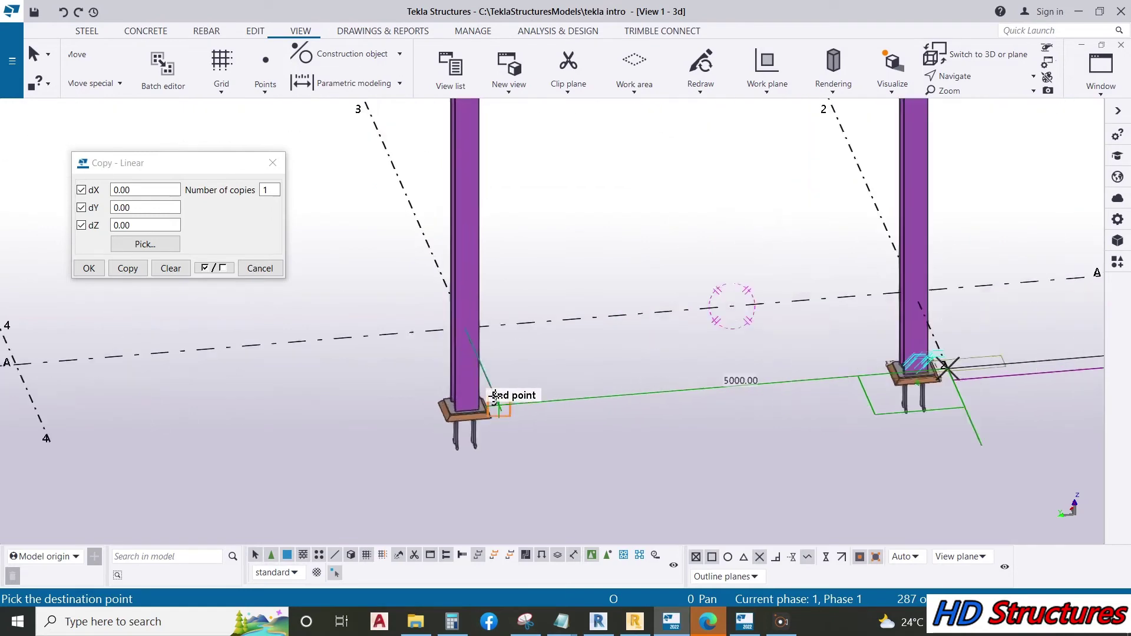
scroll(495, 404, down, 3)
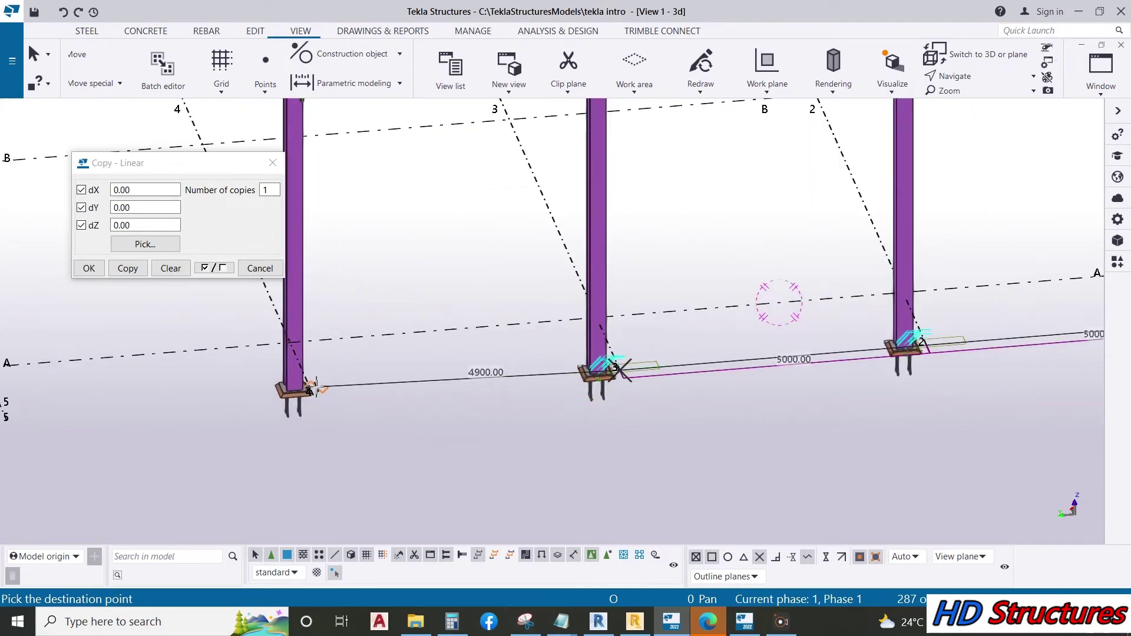
scroll(645, 263, down, 3)
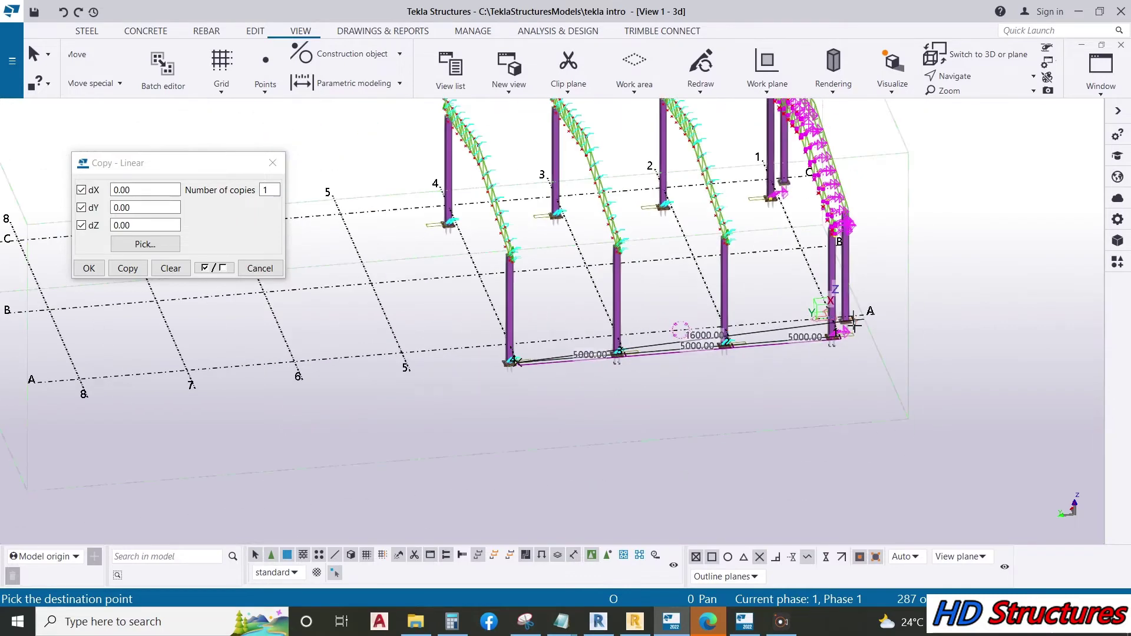
Step: Place further copies of the frame at the A-side end points of grid lines 5 and 6
scroll(424, 377, up, 5)
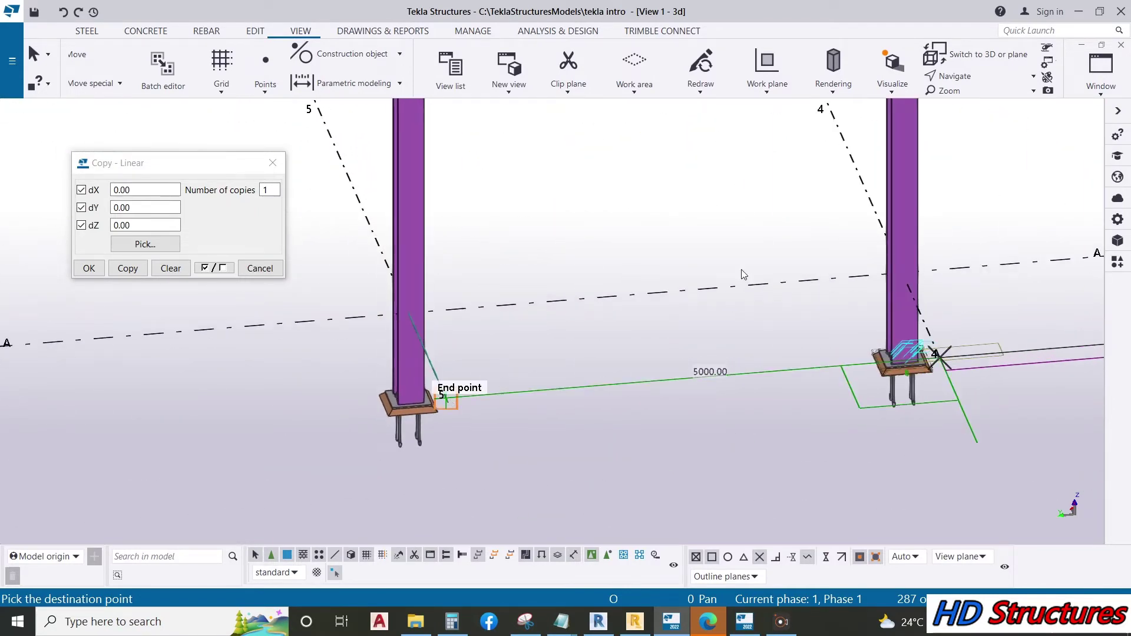
scroll(743, 275, down, 3)
scroll(585, 334, up, 4)
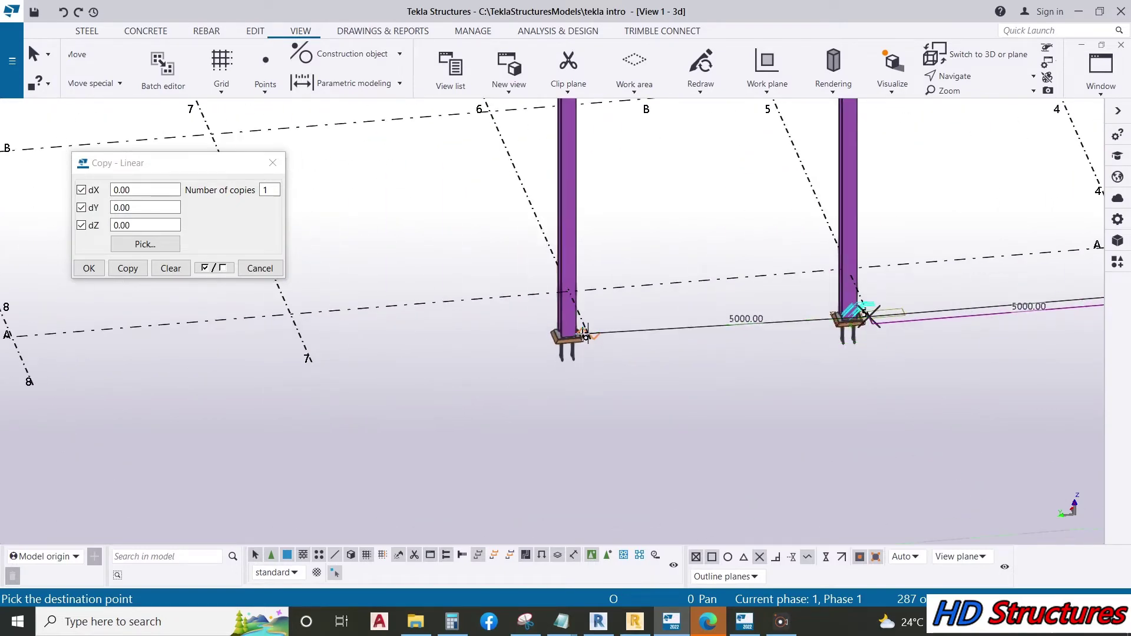
scroll(589, 339, up, 3)
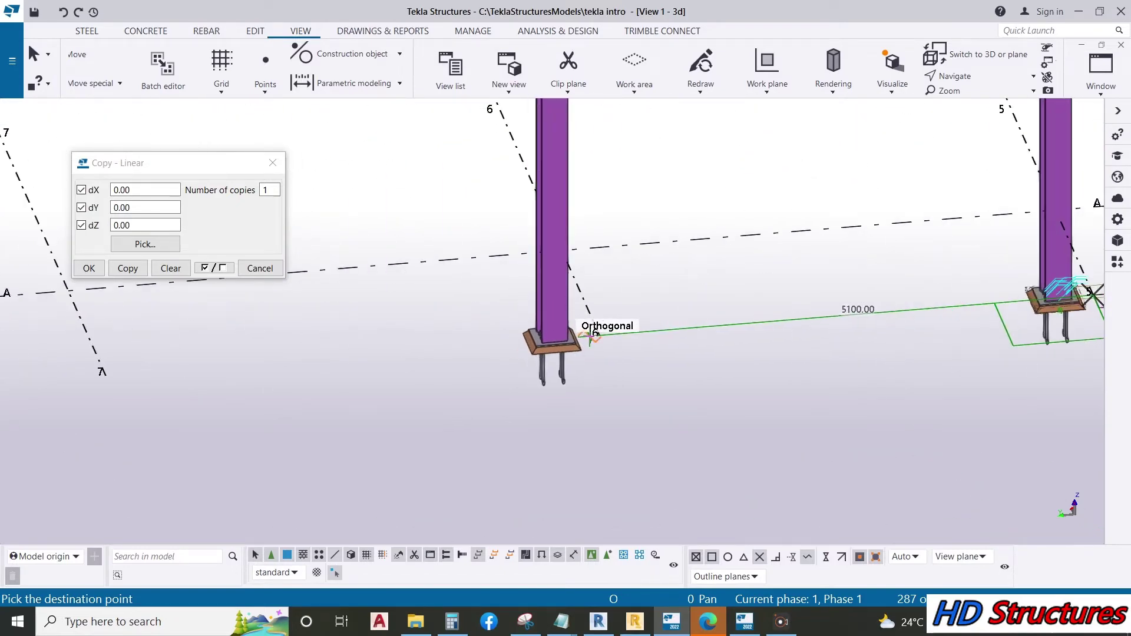
scroll(596, 337, down, 4)
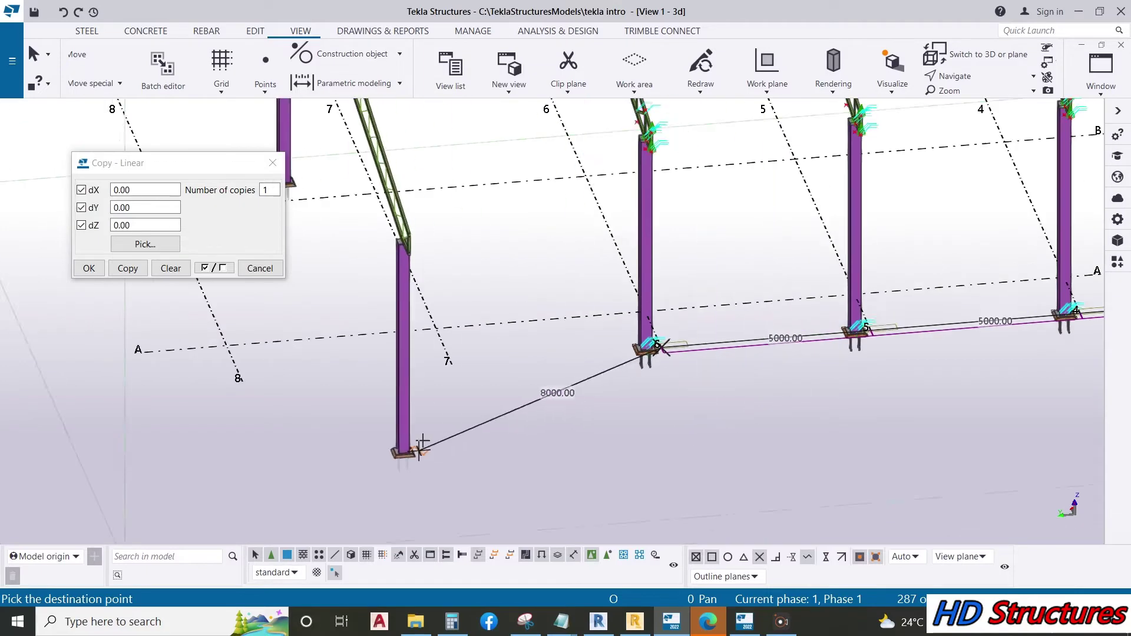
Step: Place the remaining frame copies at the A-side end points of grid lines 7 and 8
scroll(448, 377, up, 4)
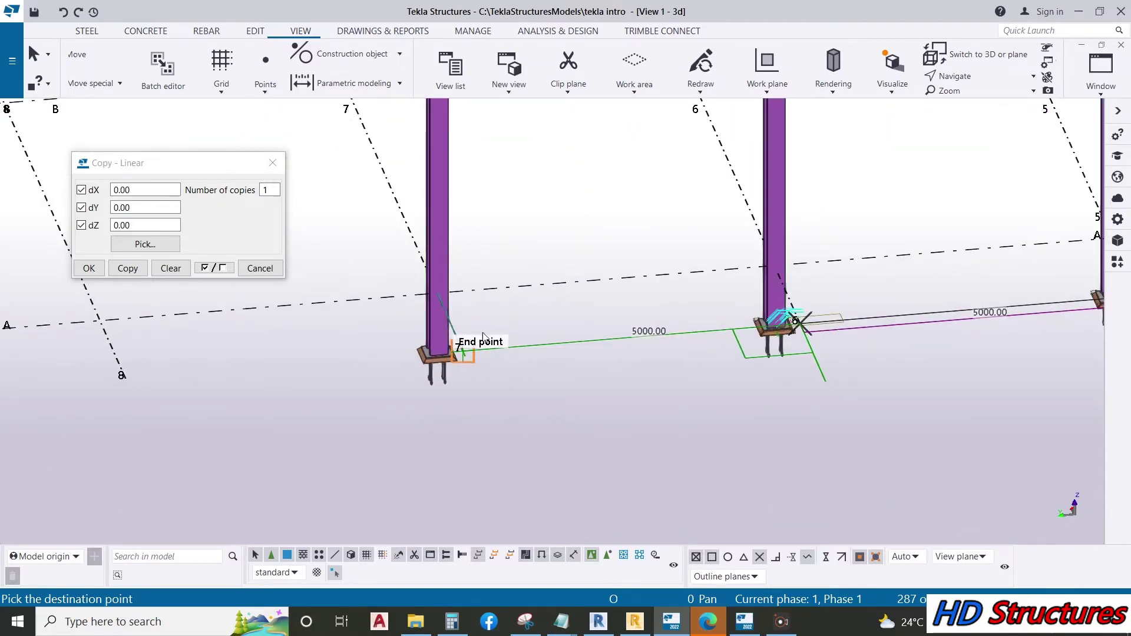
scroll(483, 337, down, 4)
scroll(460, 347, up, 4)
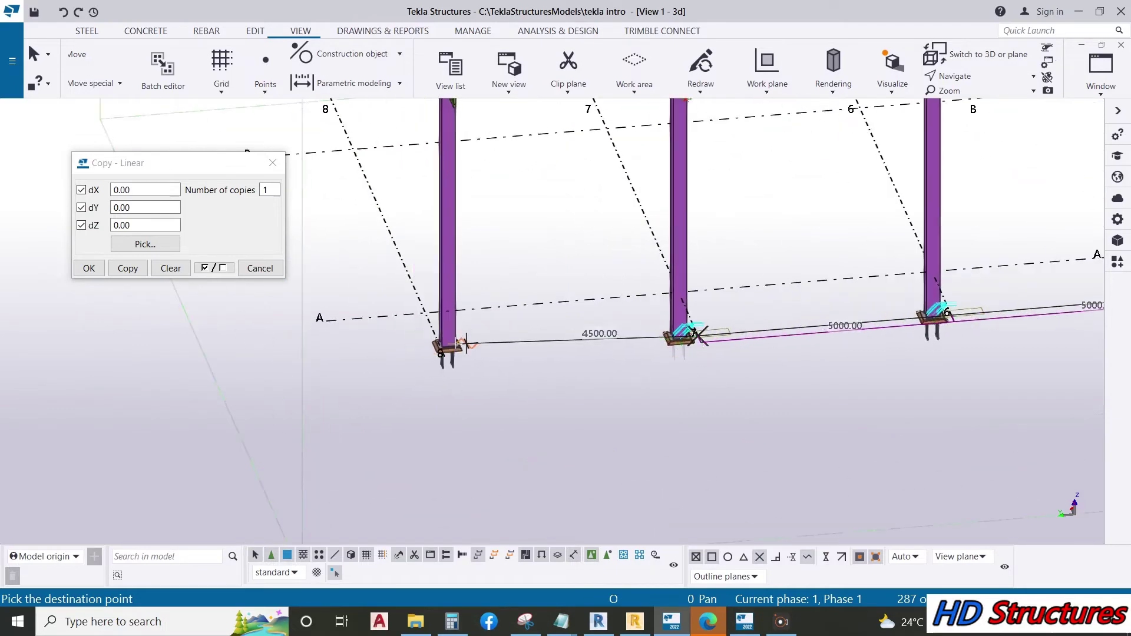
click(329, 332)
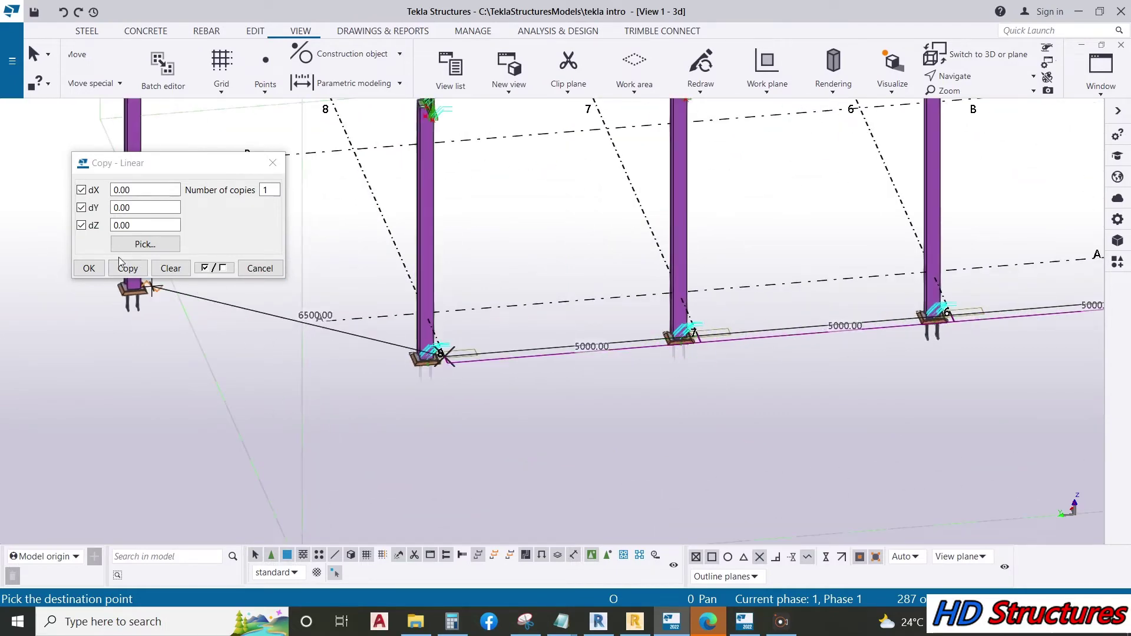
Step: Close the linear copy dialog and end the Copy command
click(89, 268)
scroll(212, 354, down, 5)
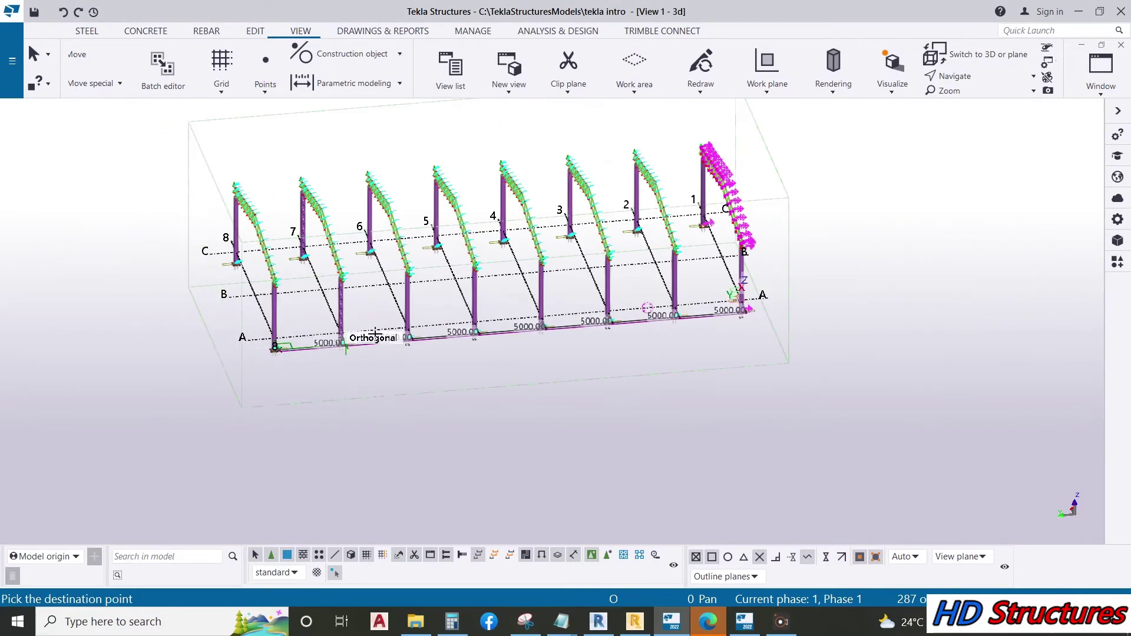
key(Escape)
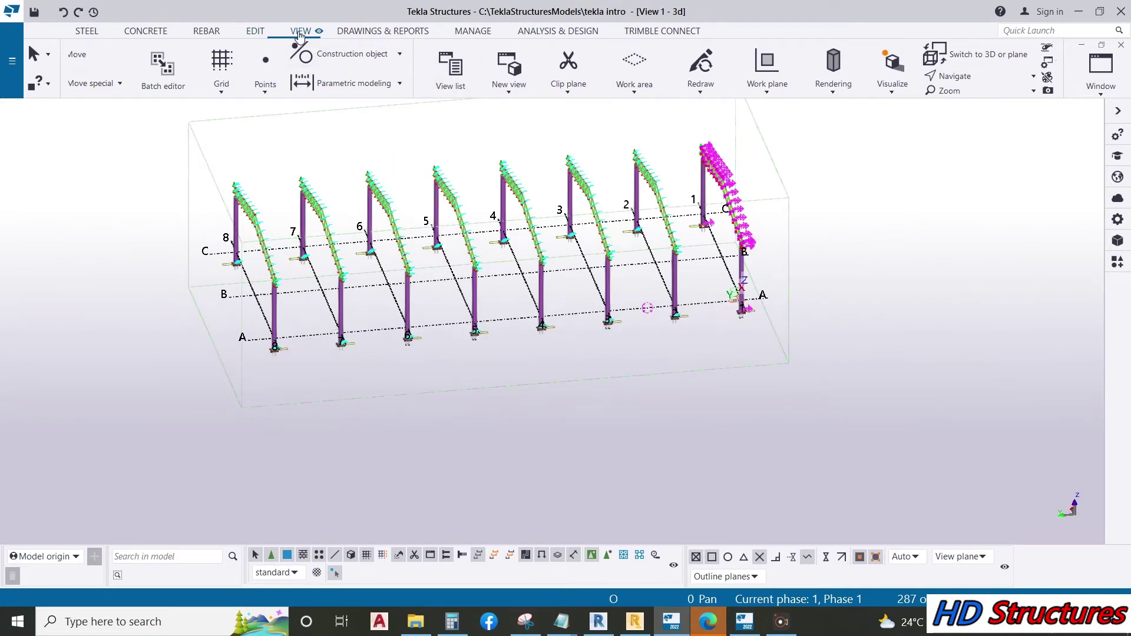
Step: Examine the copied frames from several angles, including the column bases and the truss end at grid C on grid 1
click(613, 76)
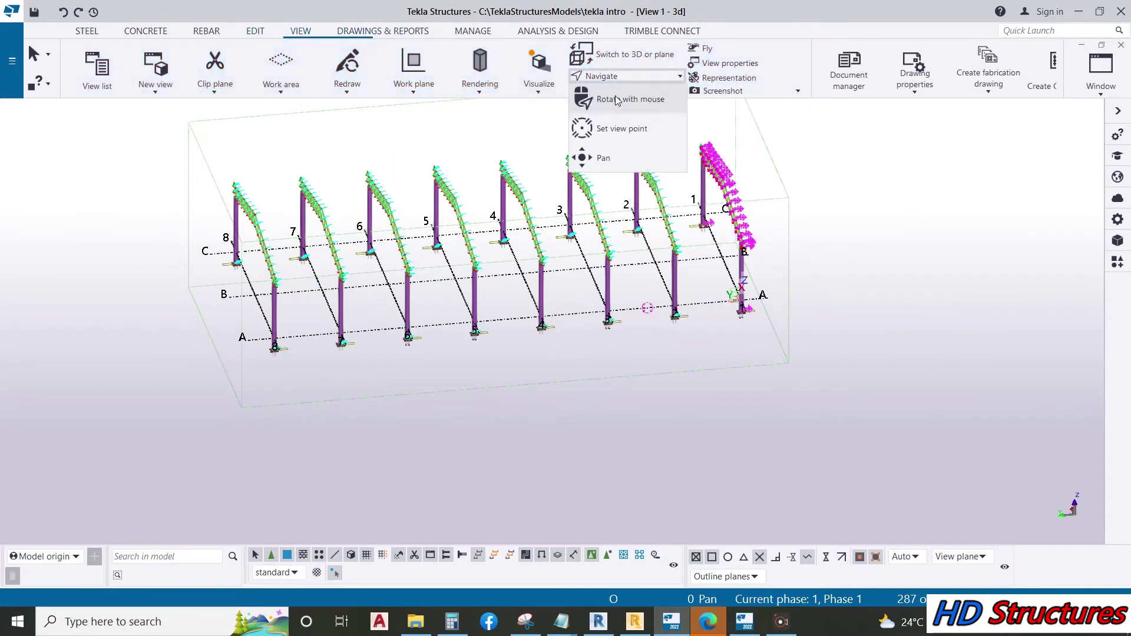
click(616, 100)
drag(600, 255, 519, 274)
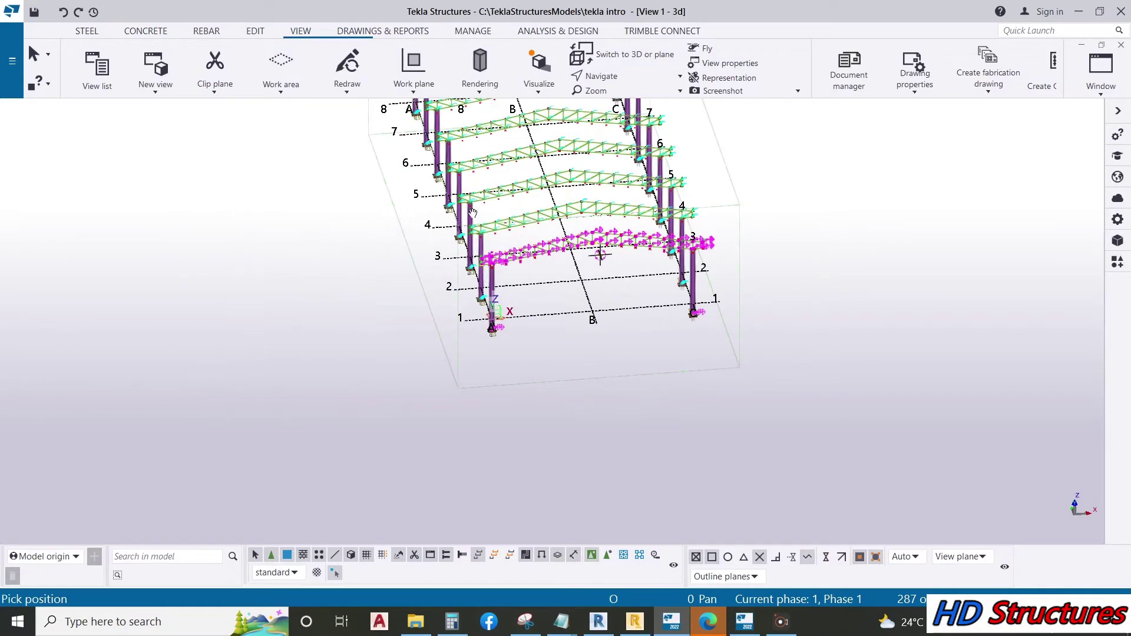
scroll(493, 279, up, 5)
scroll(493, 279, down, 10)
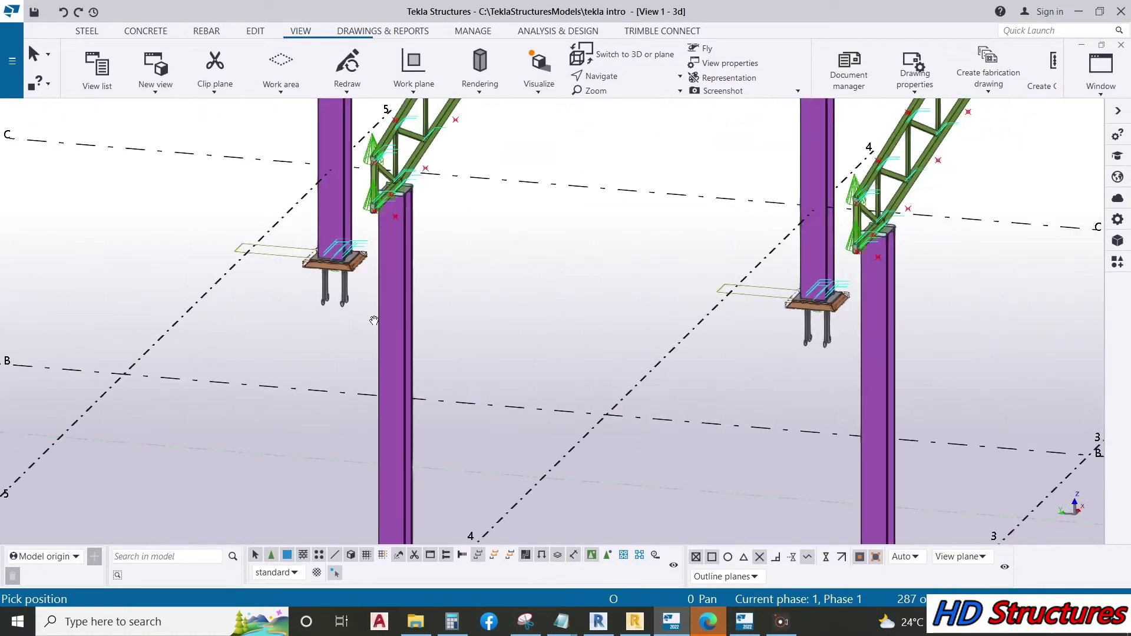
drag(209, 303, 633, 308)
scroll(633, 308, up, 10)
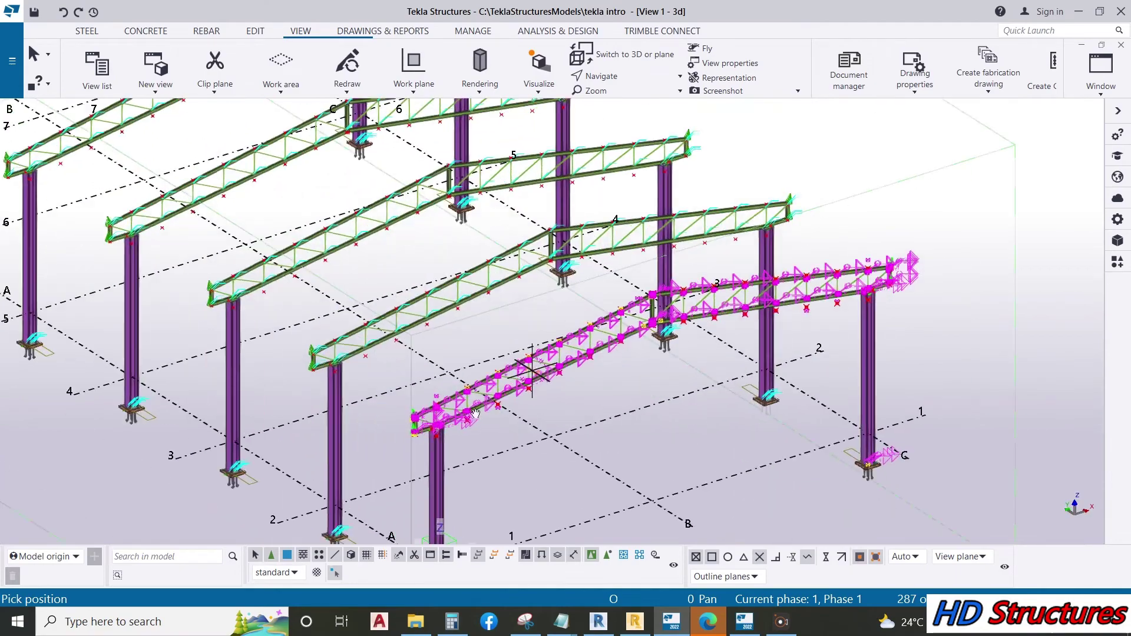
middle_drag(144, 291, 514, 349)
scroll(513, 351, up, 6)
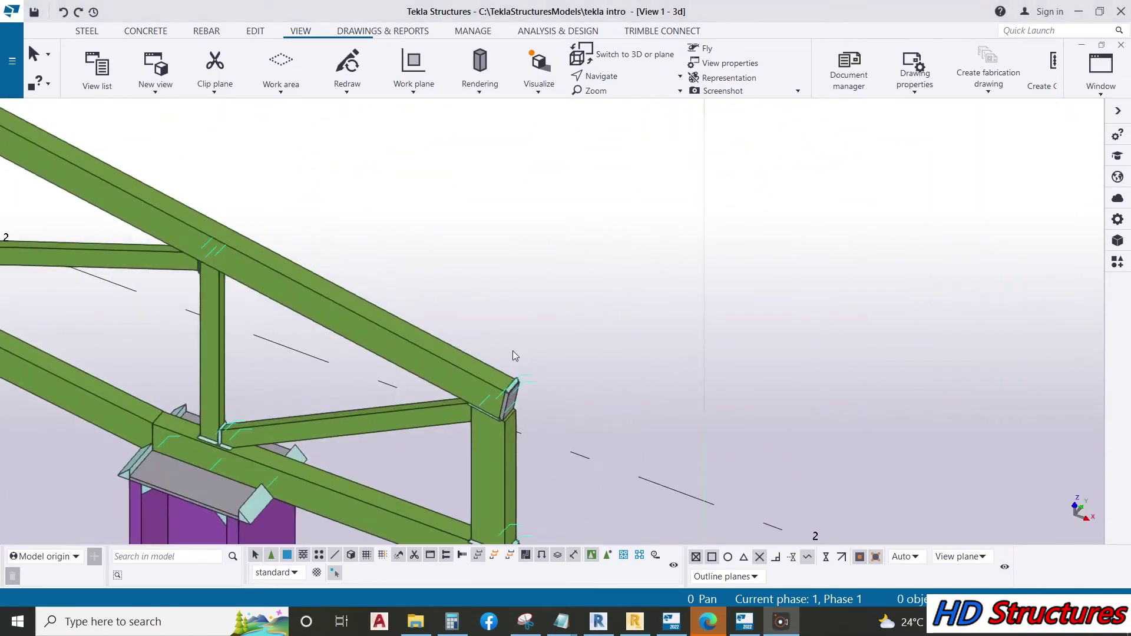
scroll(383, 292, down, 6)
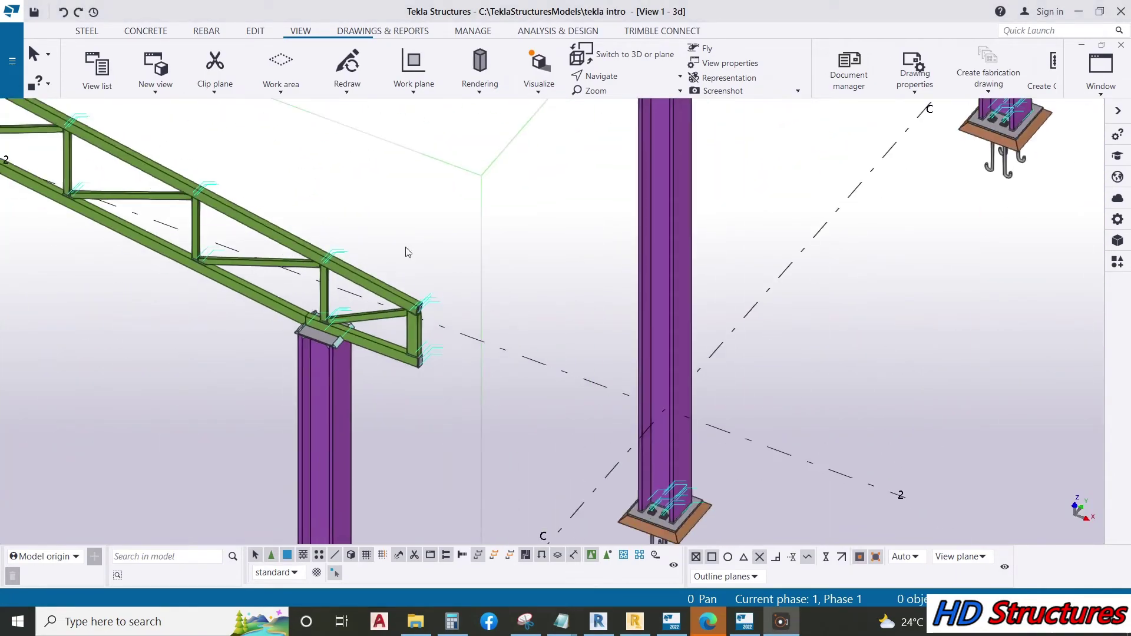
Step: Create a point at any position on the upper corner of the top chord's open end at grid 1/C
click(257, 35)
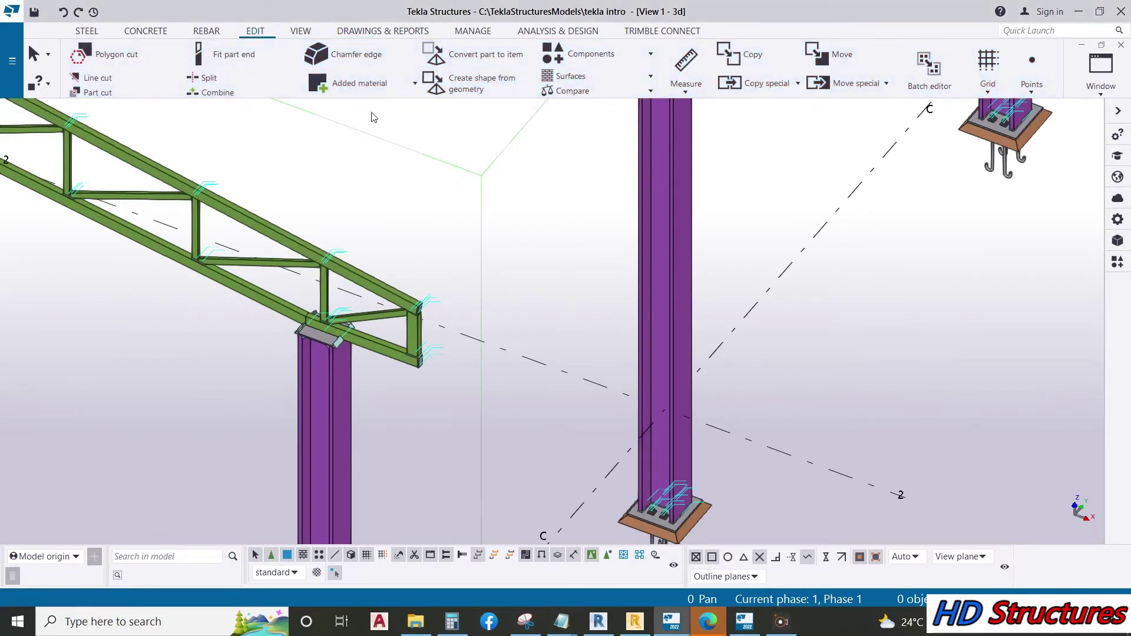
scroll(821, 129, down, 8)
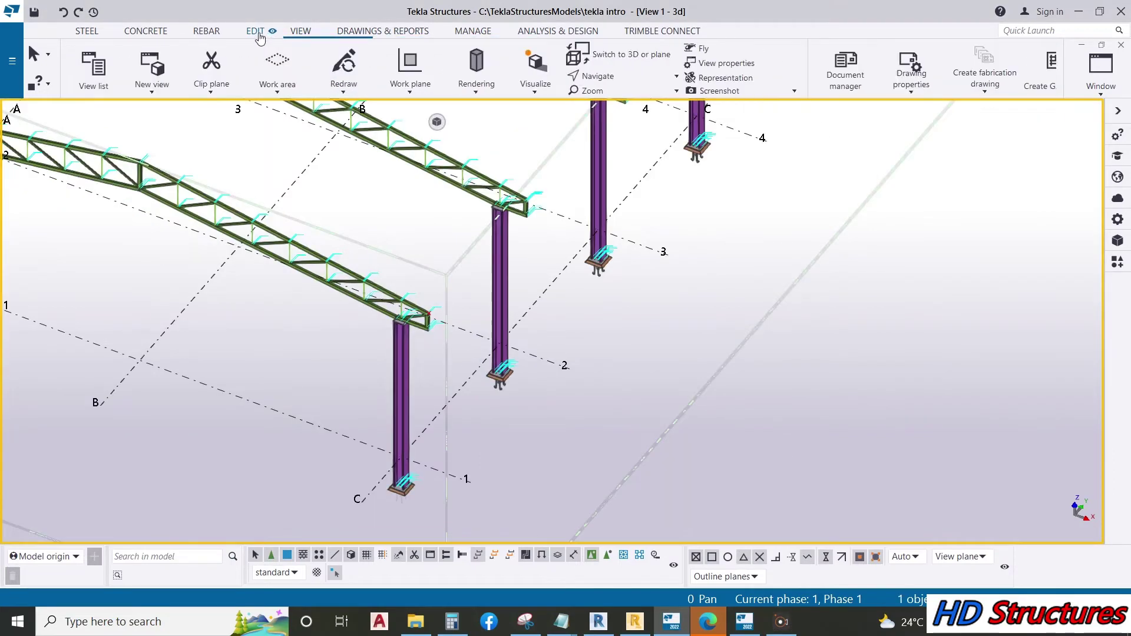
click(1032, 66)
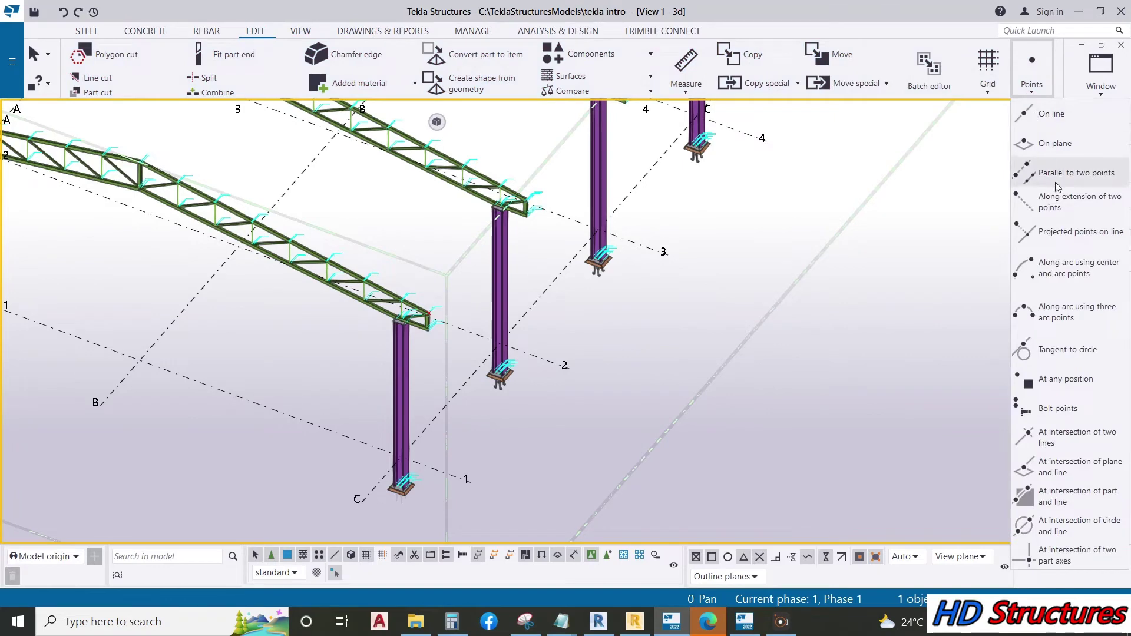
click(1066, 378)
scroll(416, 363, up, 5)
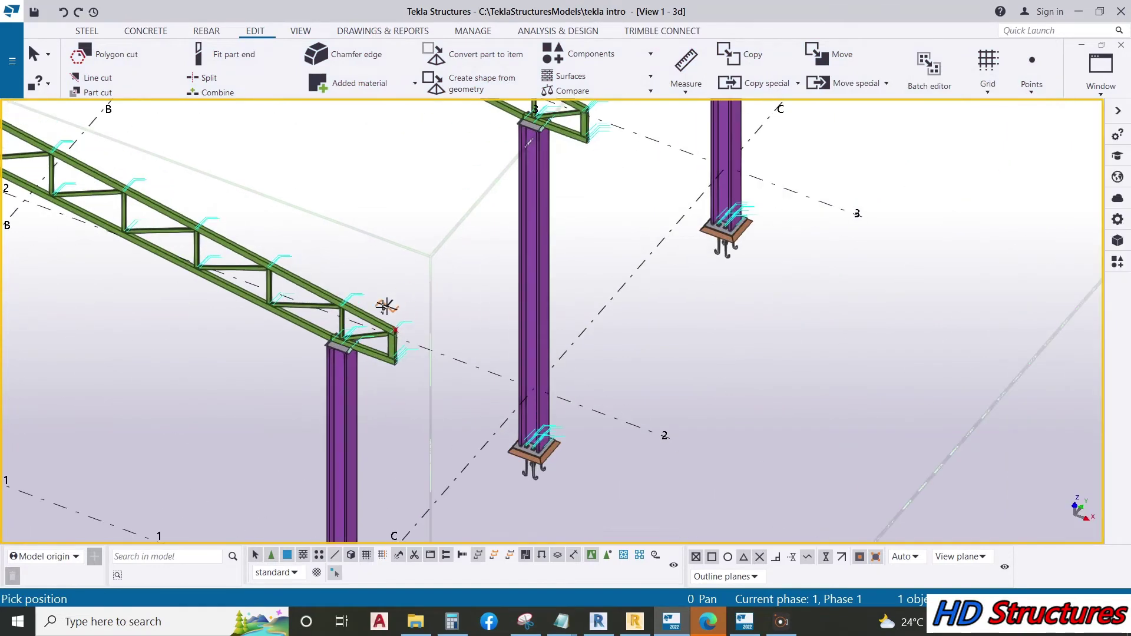
scroll(416, 363, up, 5)
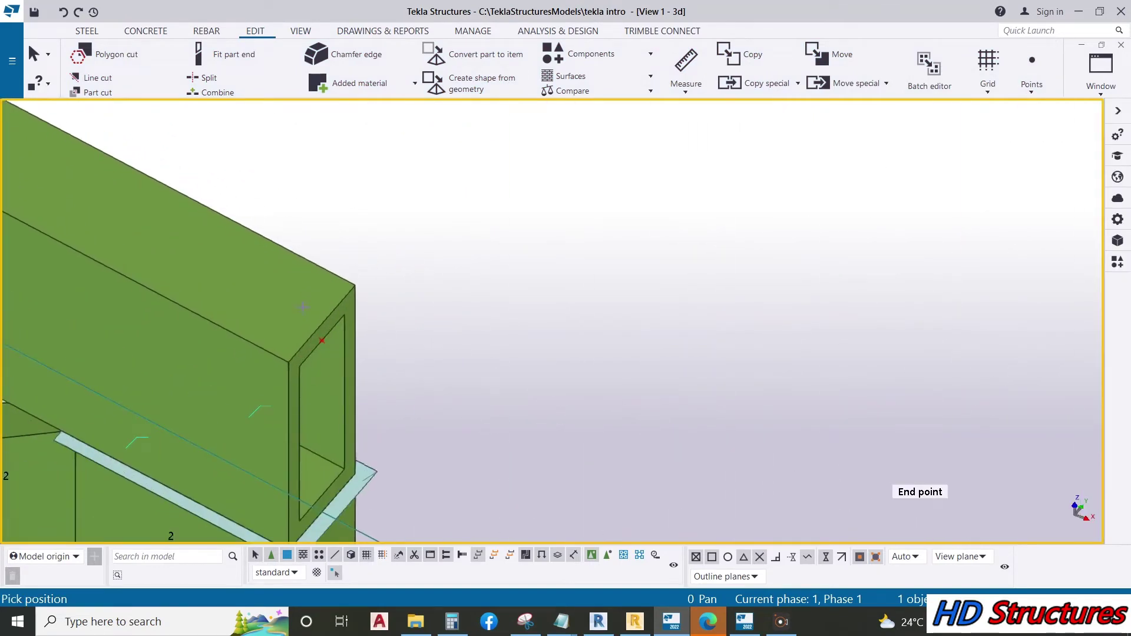
scroll(293, 349, down, 1)
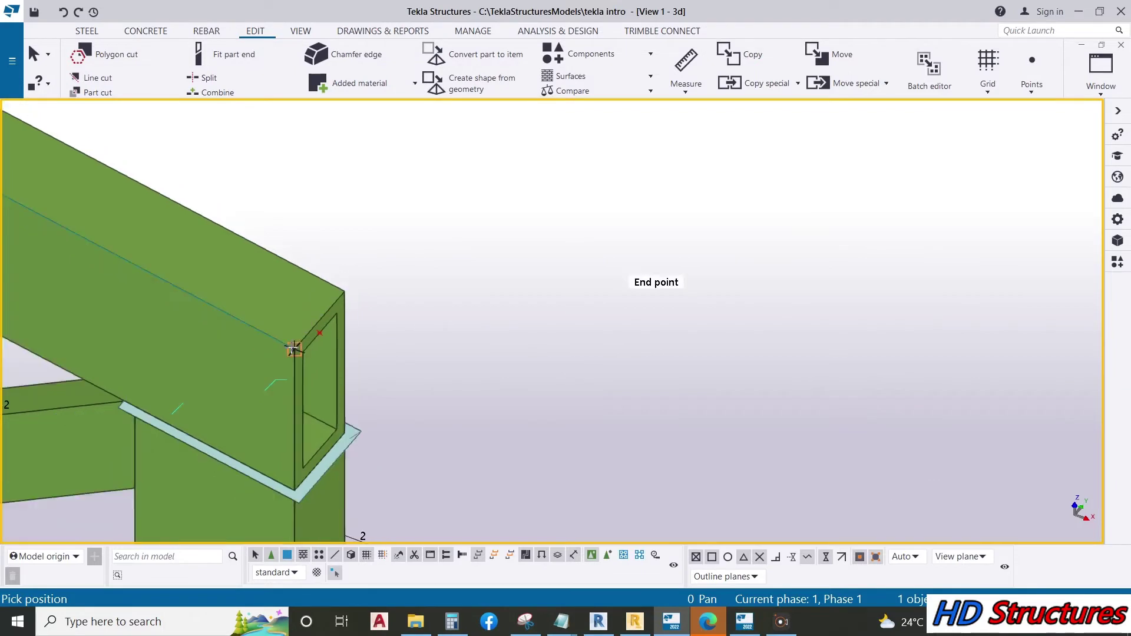
click(293, 348)
right_click(368, 211)
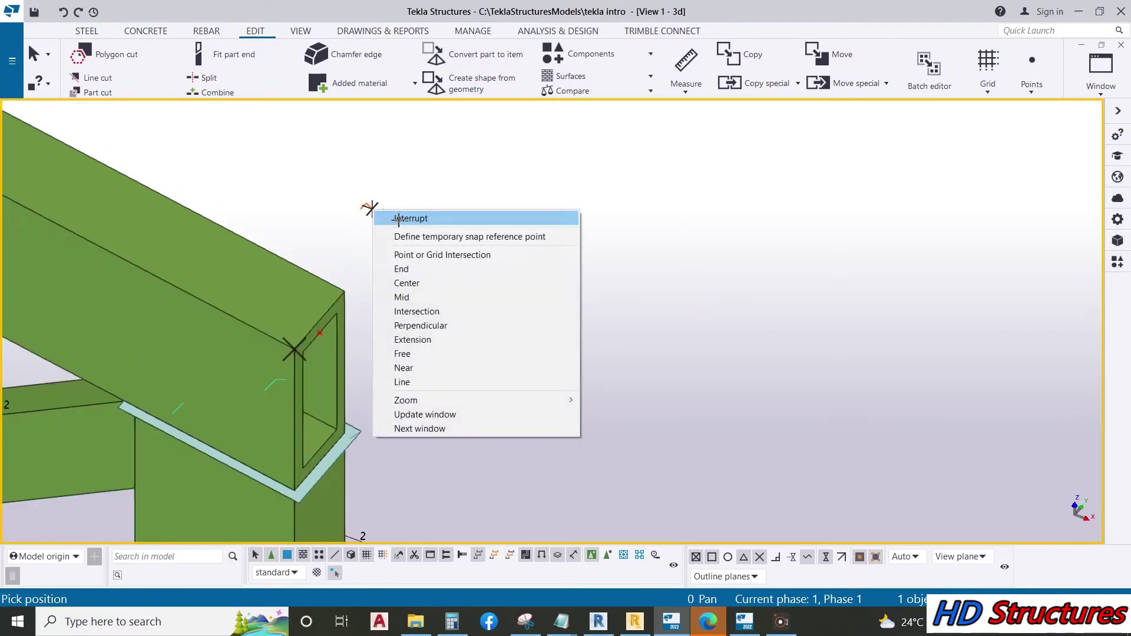
click(389, 218)
Step: Copy the corner point 25 mm along the top edge of the chord's end towards the opposite corner
scroll(289, 295, up, 2)
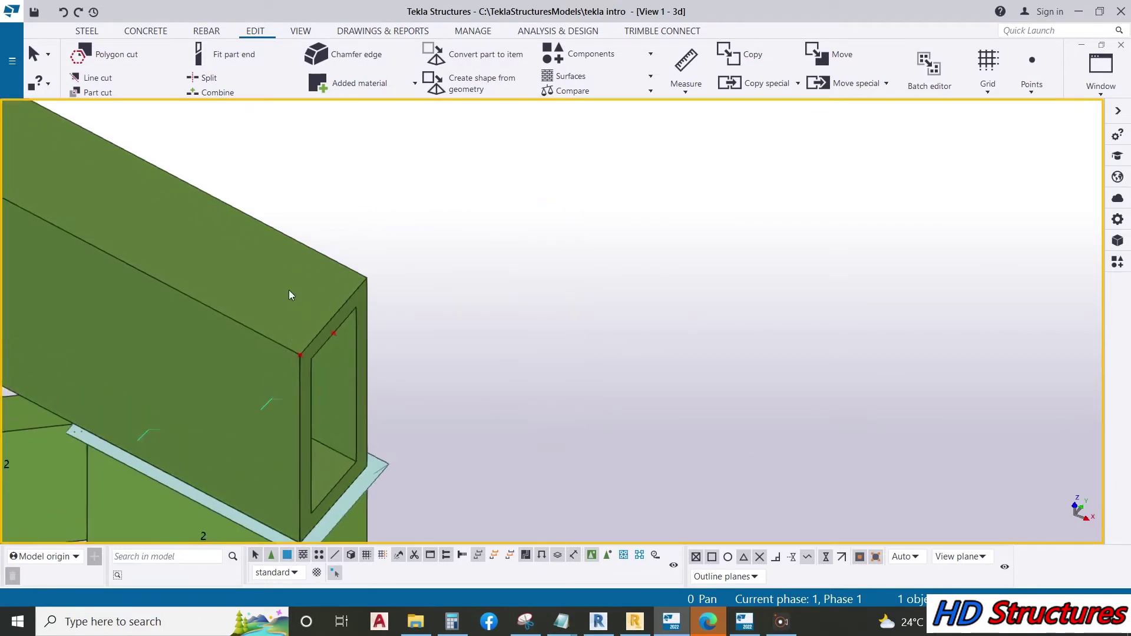
right_click(308, 360)
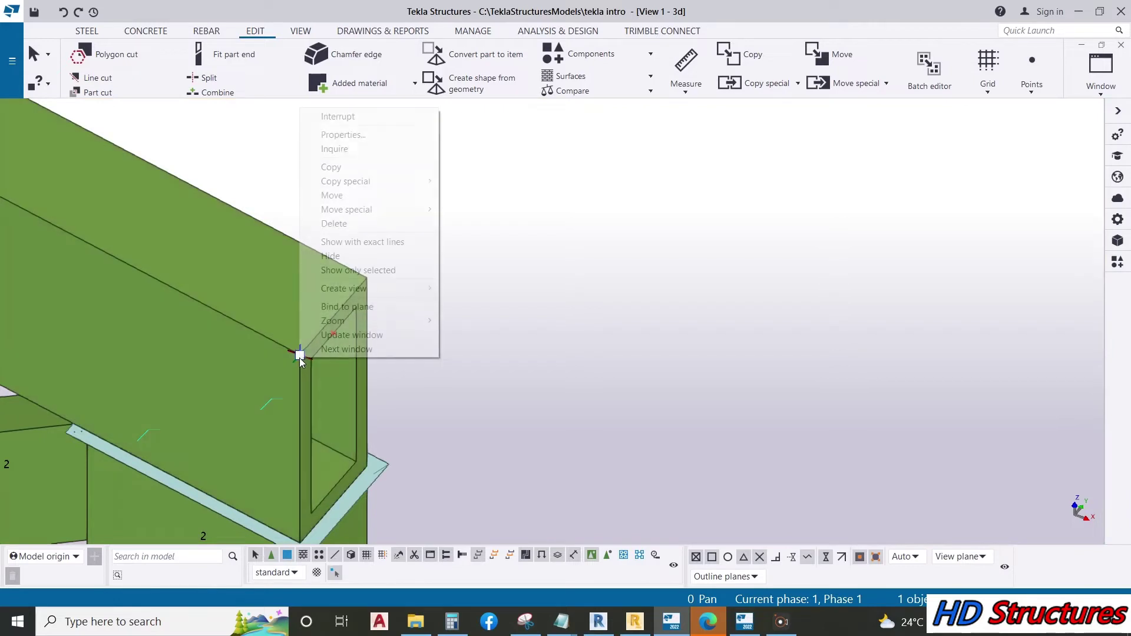
click(352, 169)
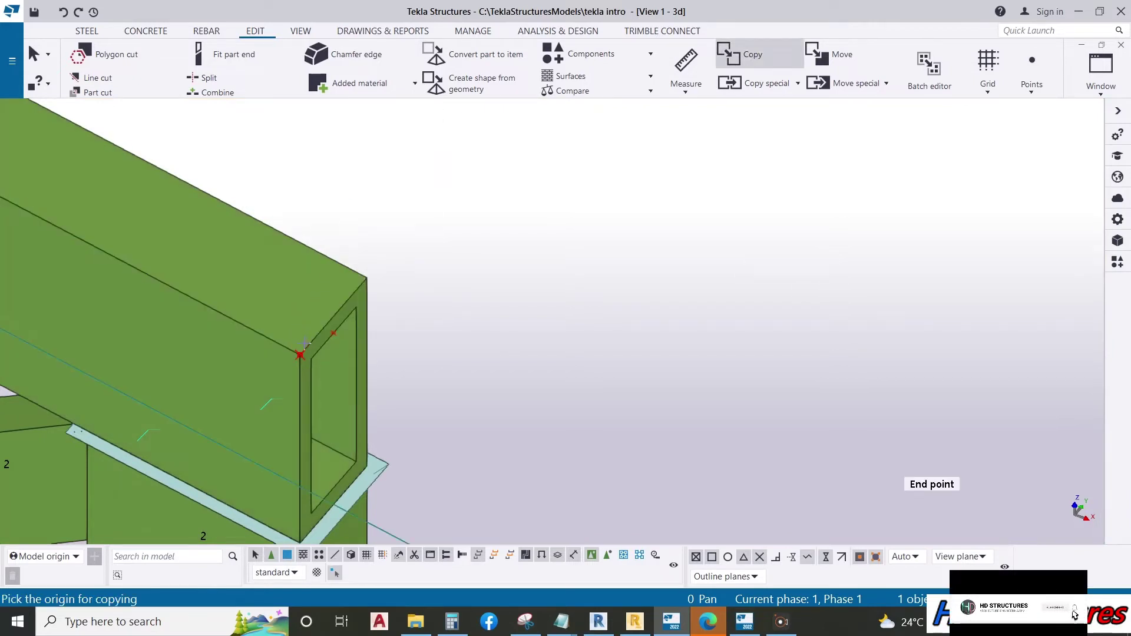
click(300, 354)
scroll(339, 347, up, 3)
text(25)
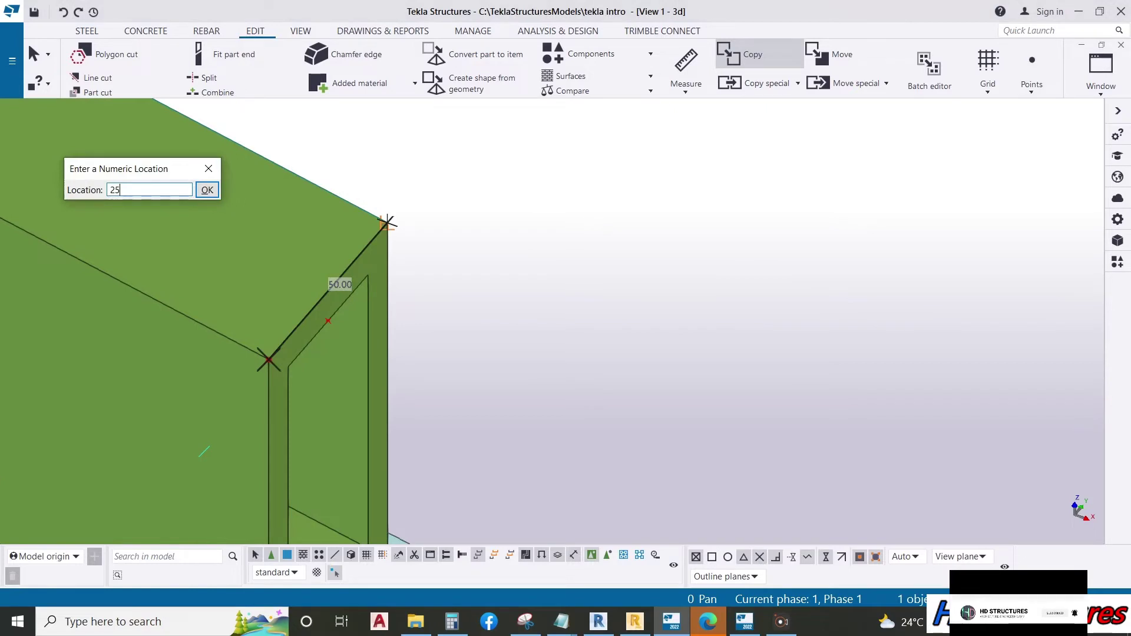
key(Return)
scroll(462, 340, down, 4)
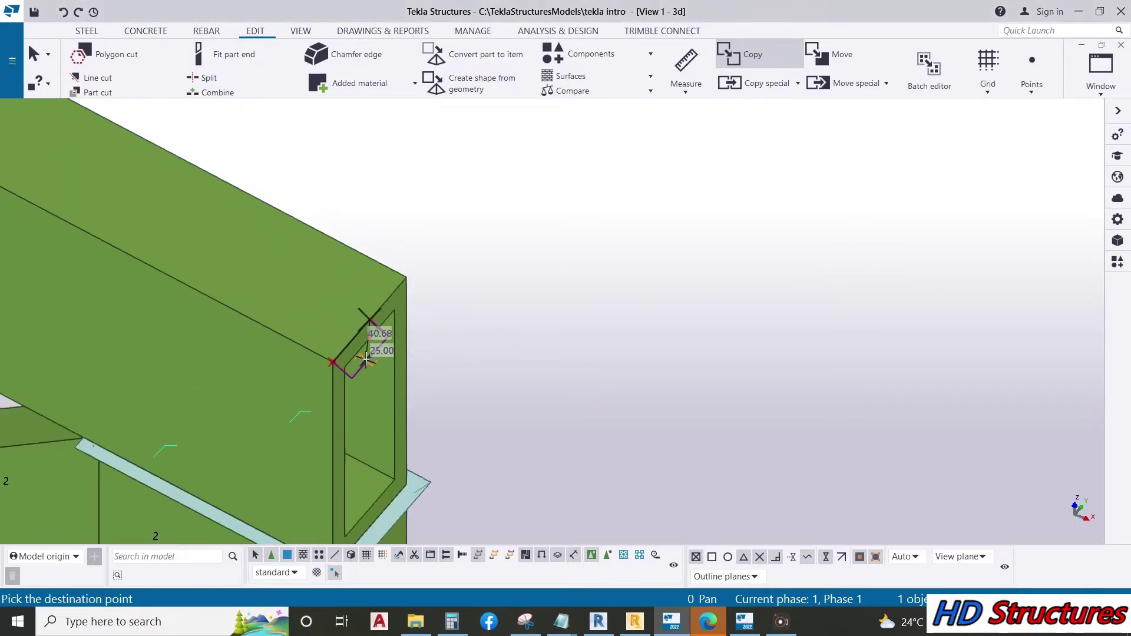
scroll(353, 374, down, 3)
scroll(380, 360, up, 4)
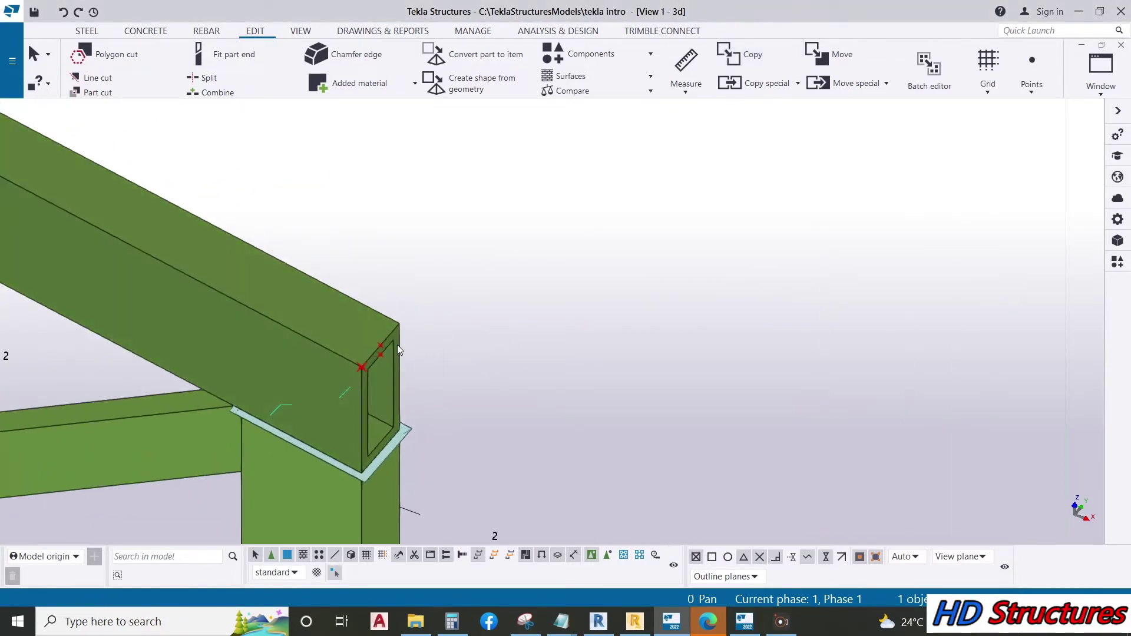
scroll(377, 265, down, 8)
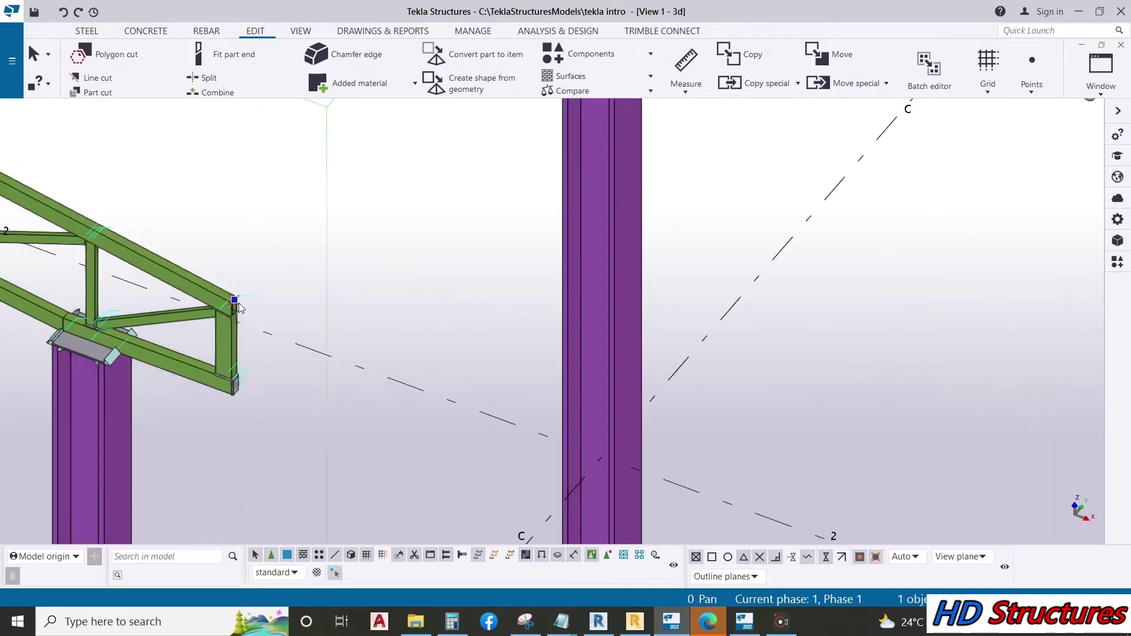
right_click(393, 259)
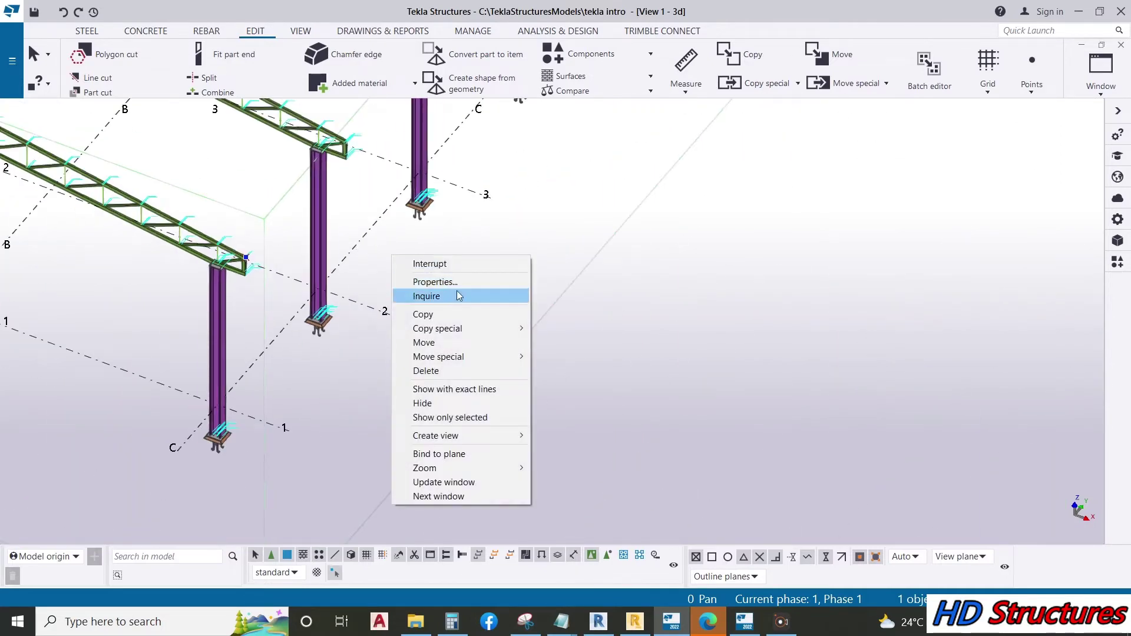
click(462, 316)
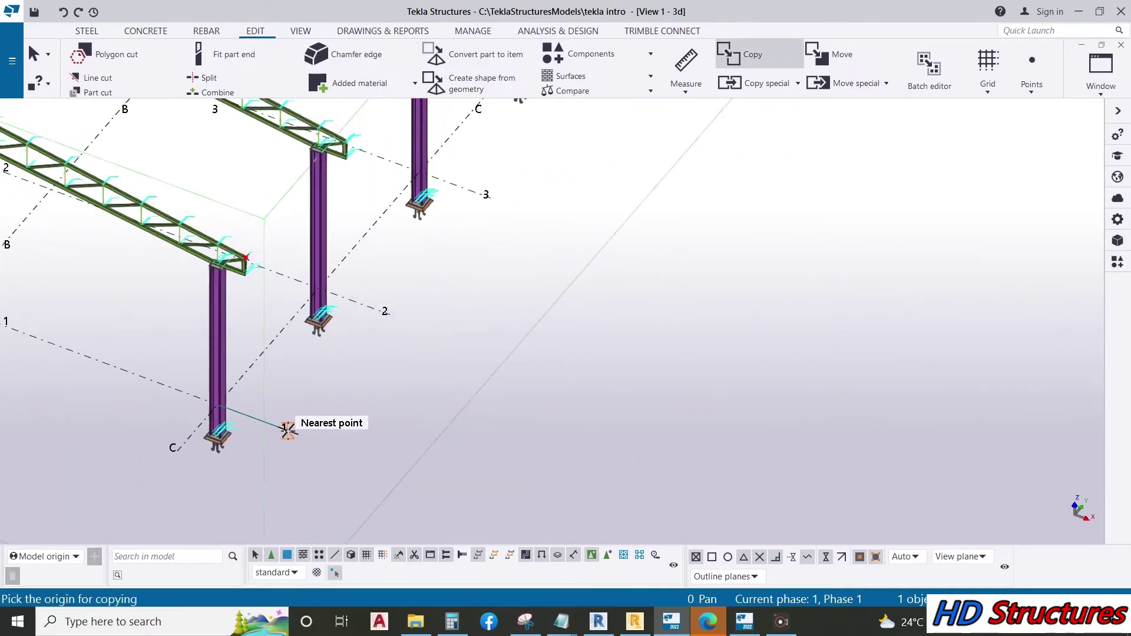
scroll(292, 450, up, 2)
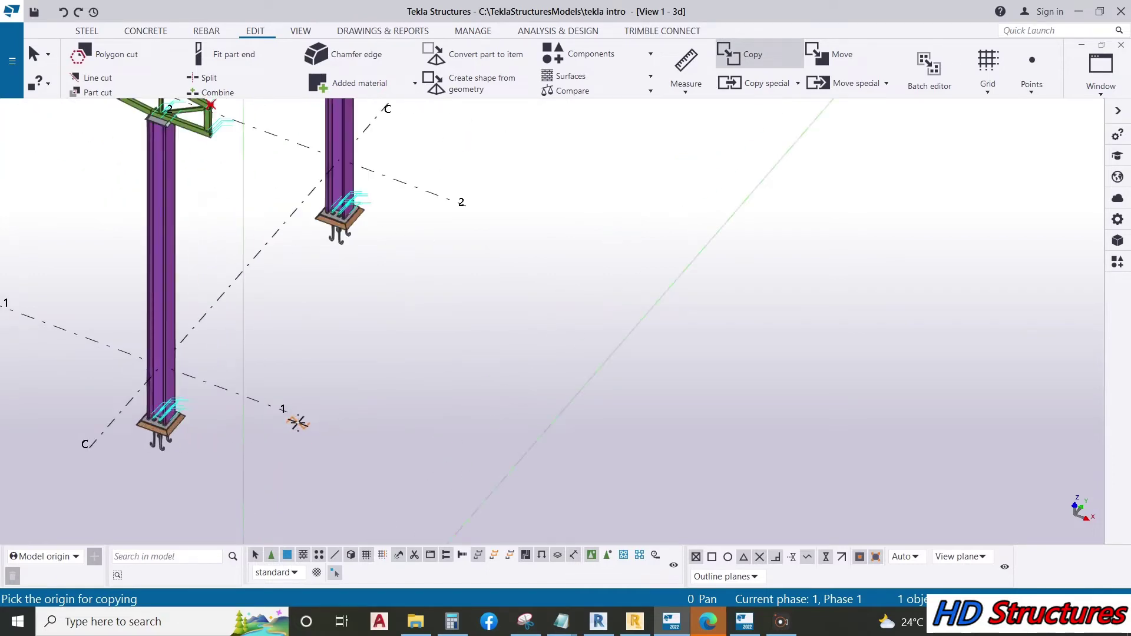
scroll(288, 415, down, 3)
scroll(227, 227, up, 6)
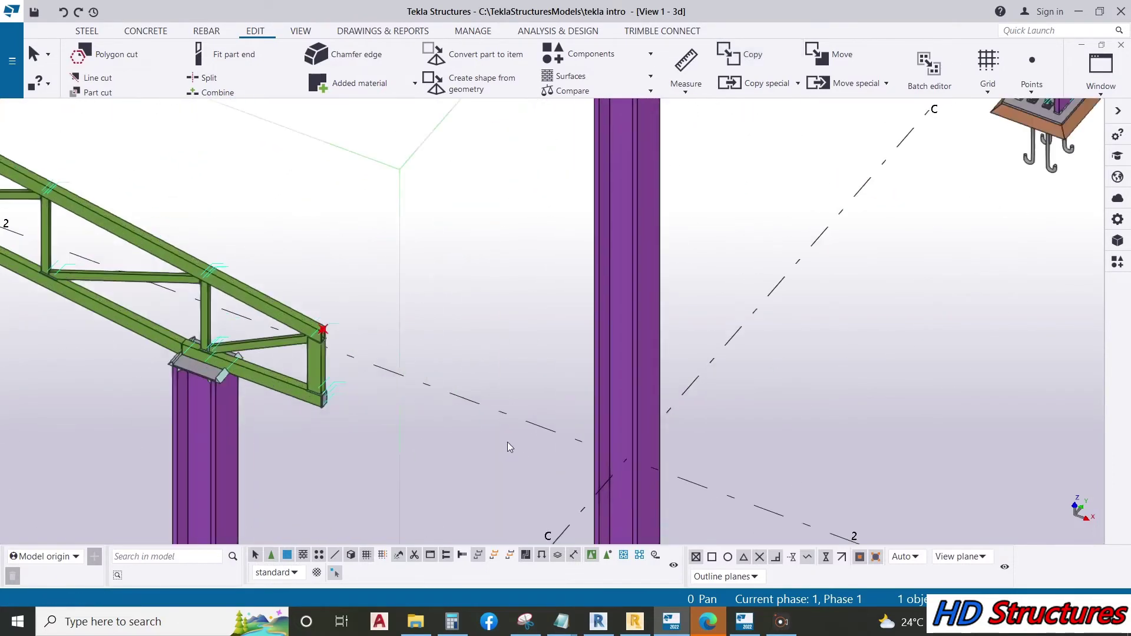
scroll(229, 264, up, 6)
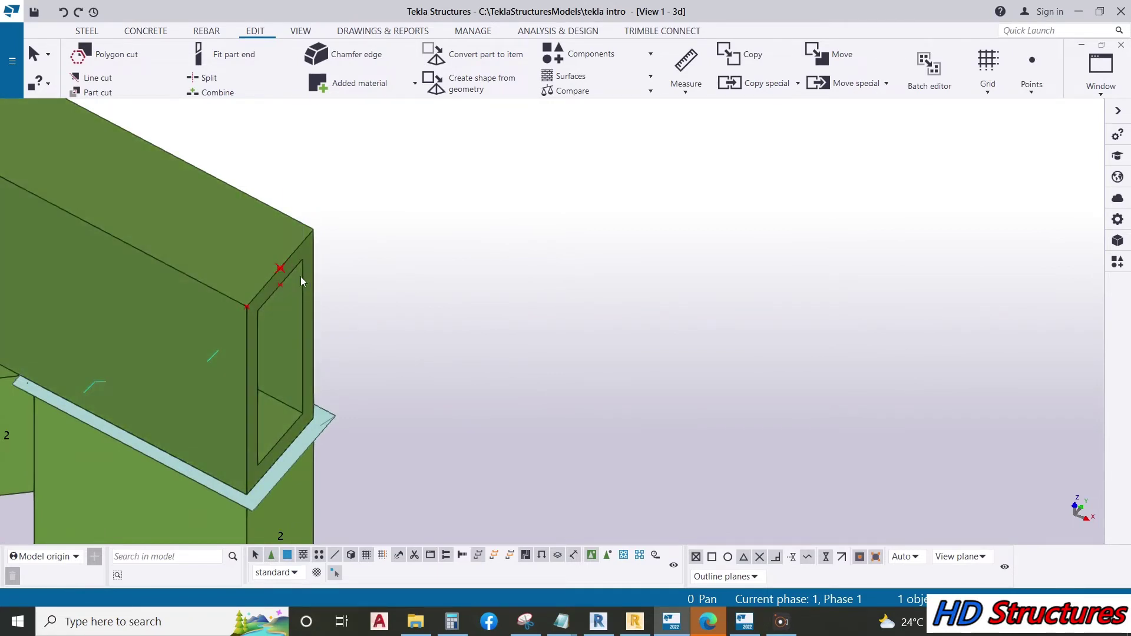
right_click(281, 270)
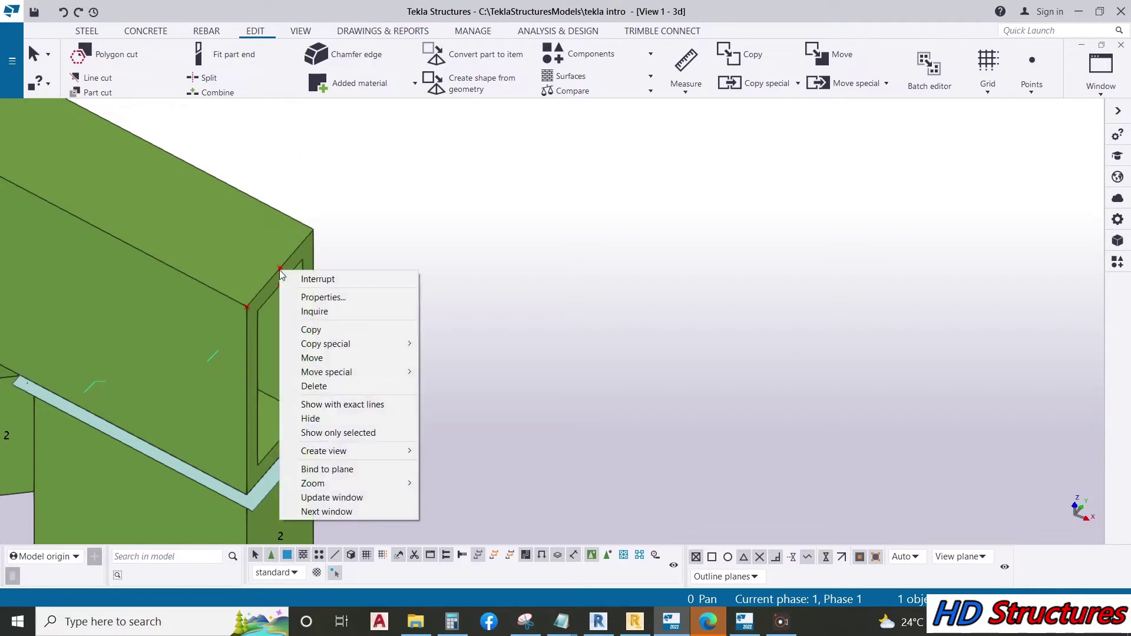
scroll(505, 273, down, 5)
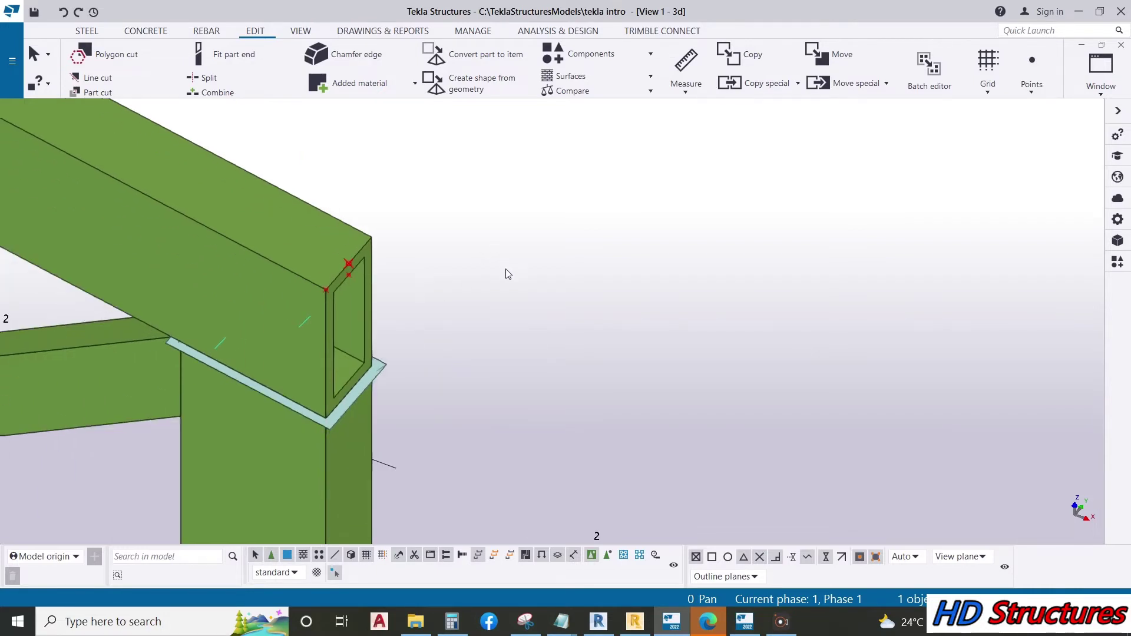
scroll(495, 282, up, 4)
scroll(481, 290, down, 2)
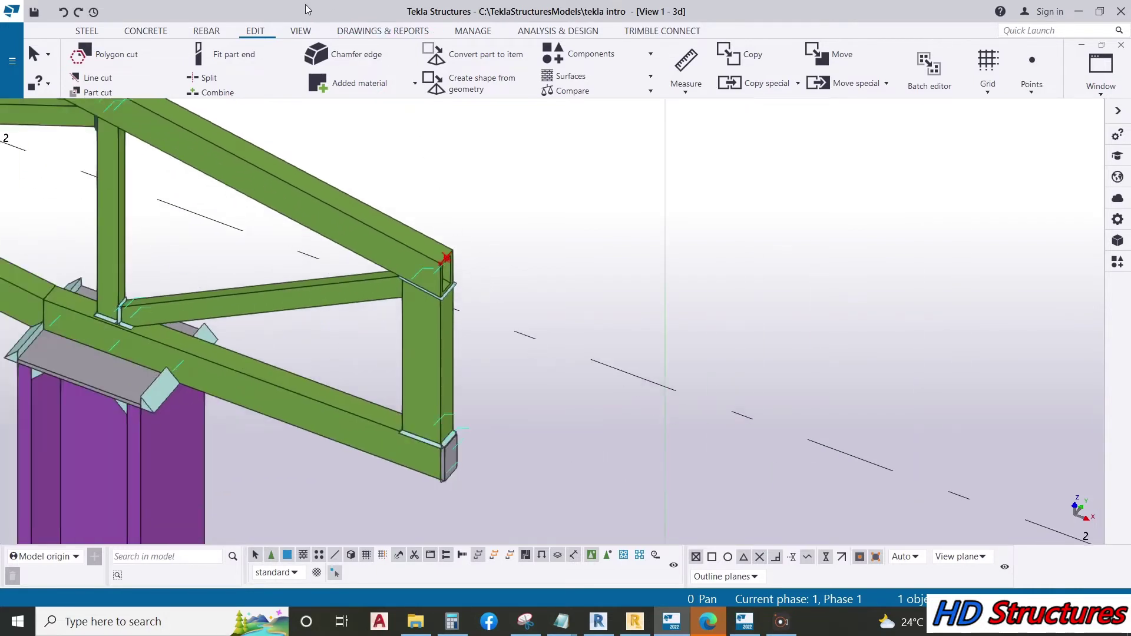
Step: Set the work plane at the new point midway along the top edge of the truss chord's open end
click(298, 34)
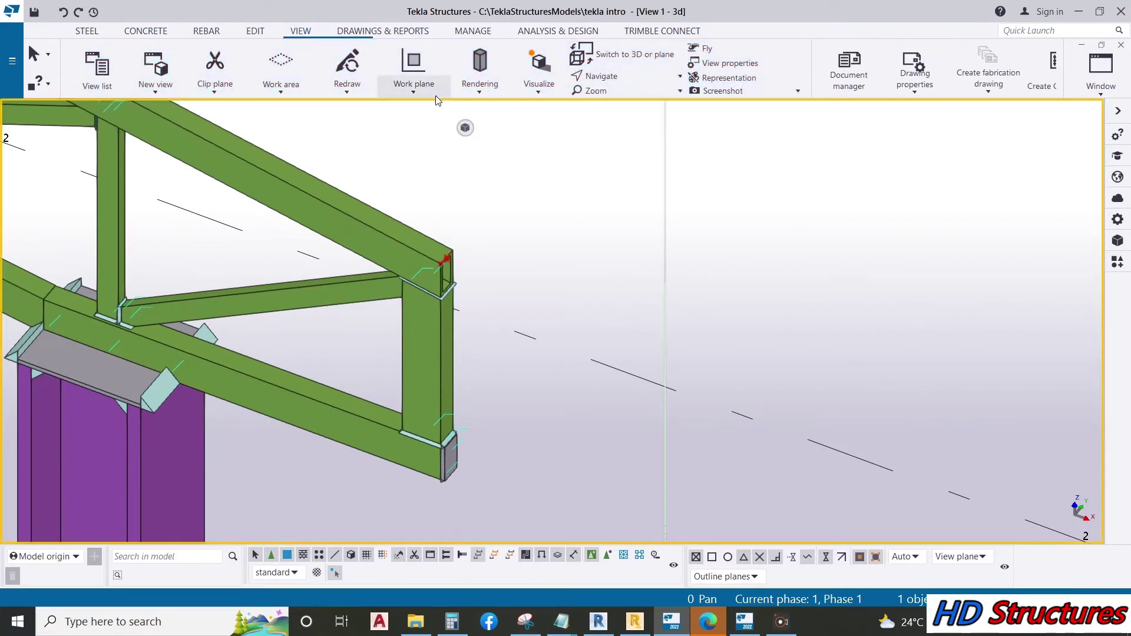
click(425, 86)
click(416, 137)
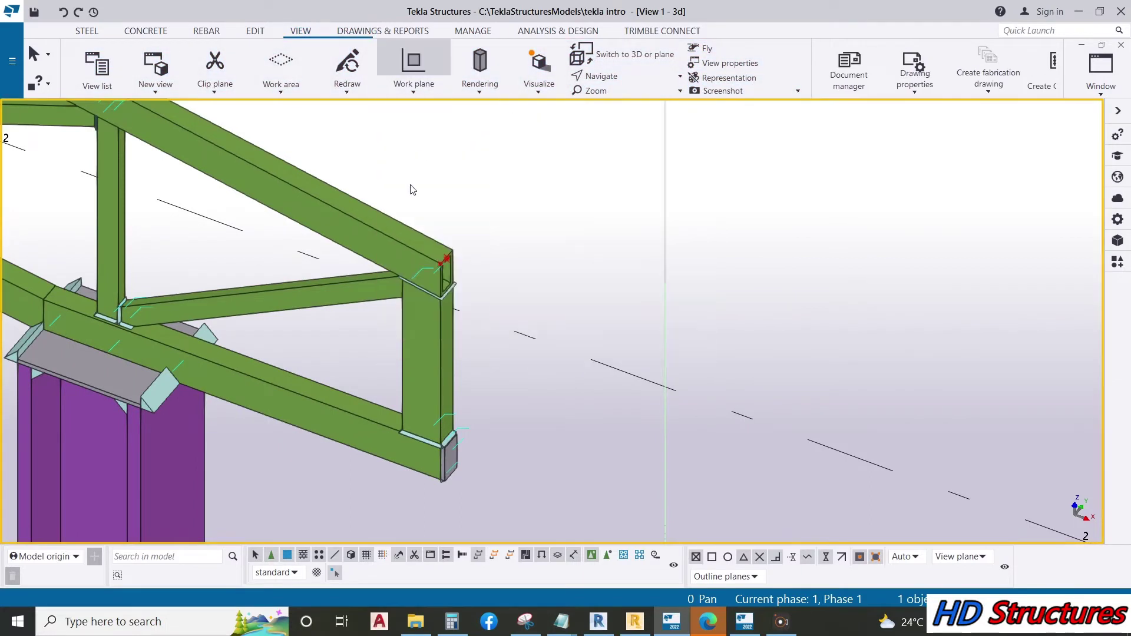
click(447, 257)
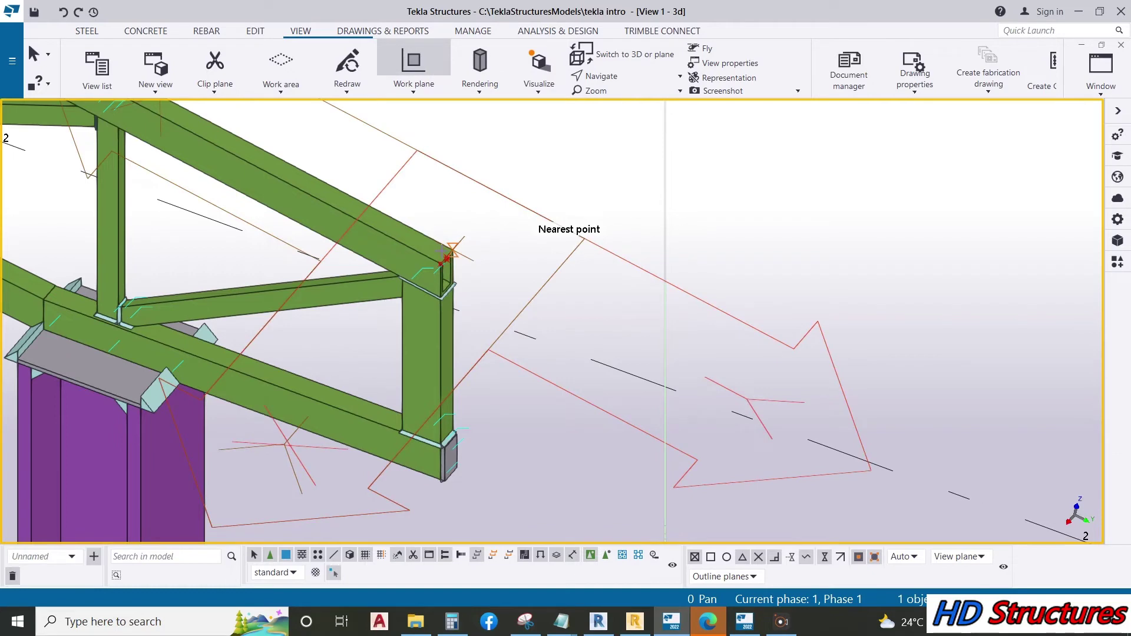
ctrl+middle_drag(444, 259, 480, 288)
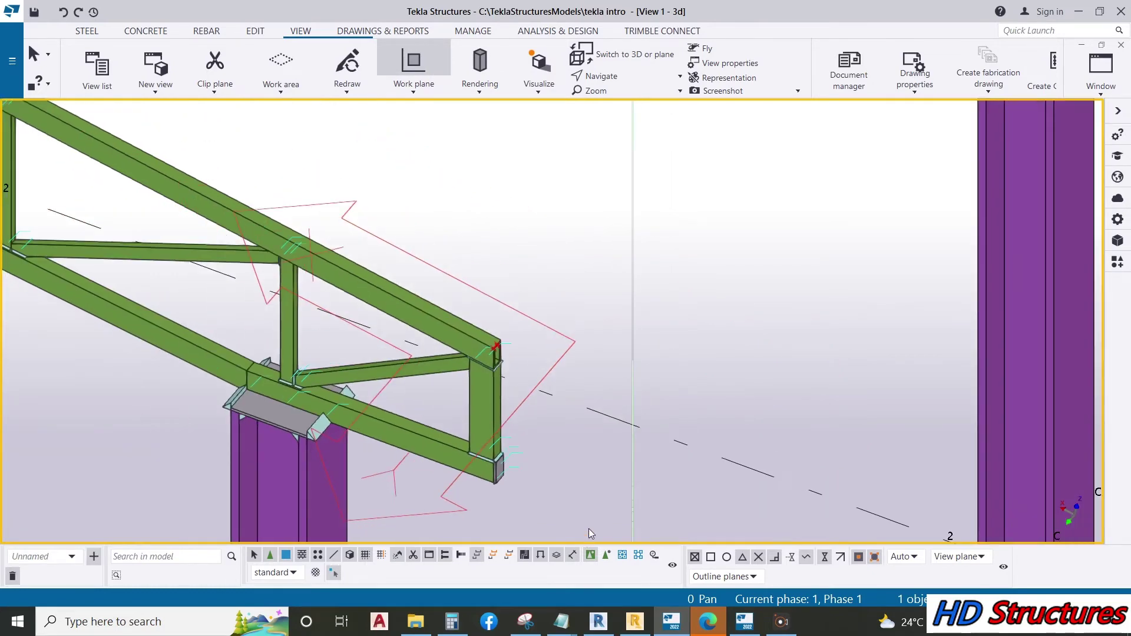
right_click(480, 289)
click(454, 271)
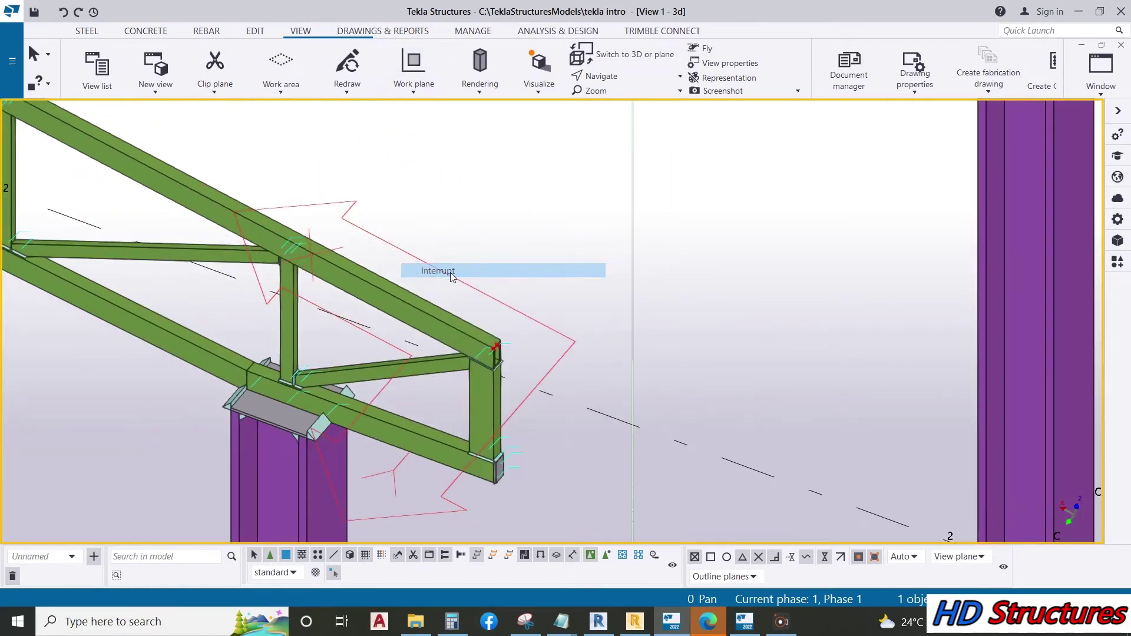
Step: Copy the work-plane origin point linearly once, with dX 200, along the top chord of grid 1's truss
scroll(530, 329, up, 5)
scroll(538, 322, up, 2)
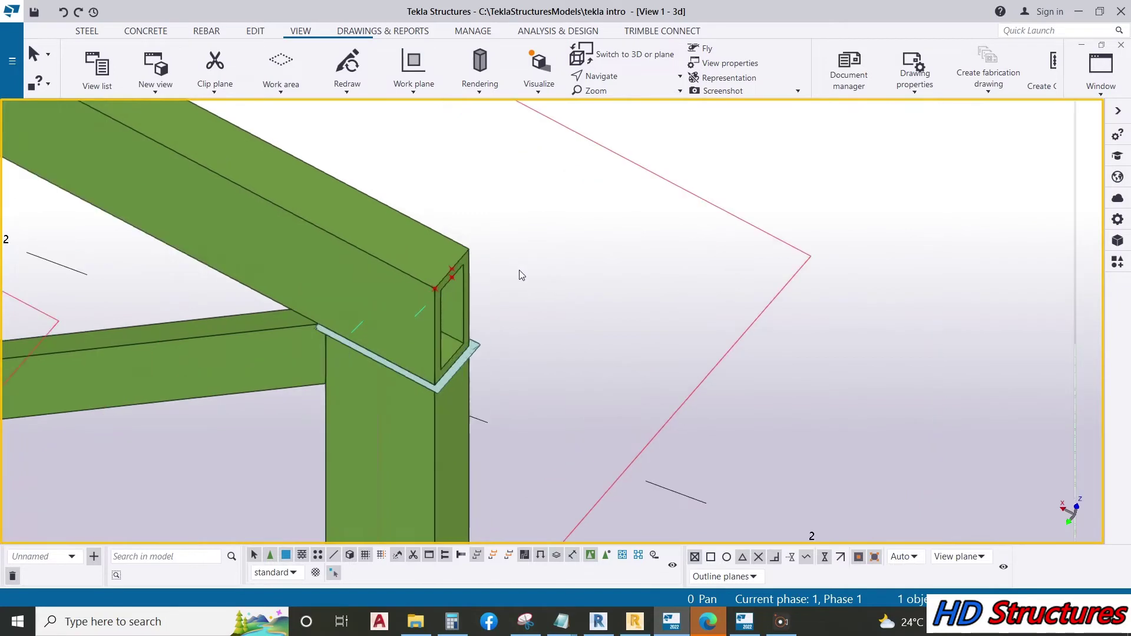
right_click(452, 271)
mouse_move(574, 343)
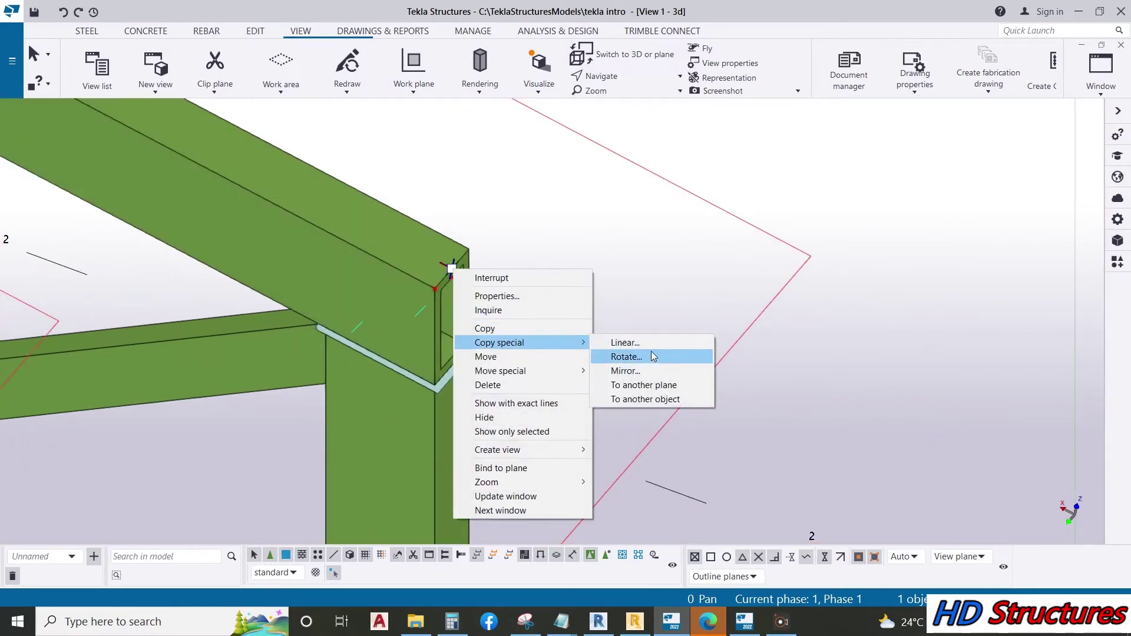
click(654, 345)
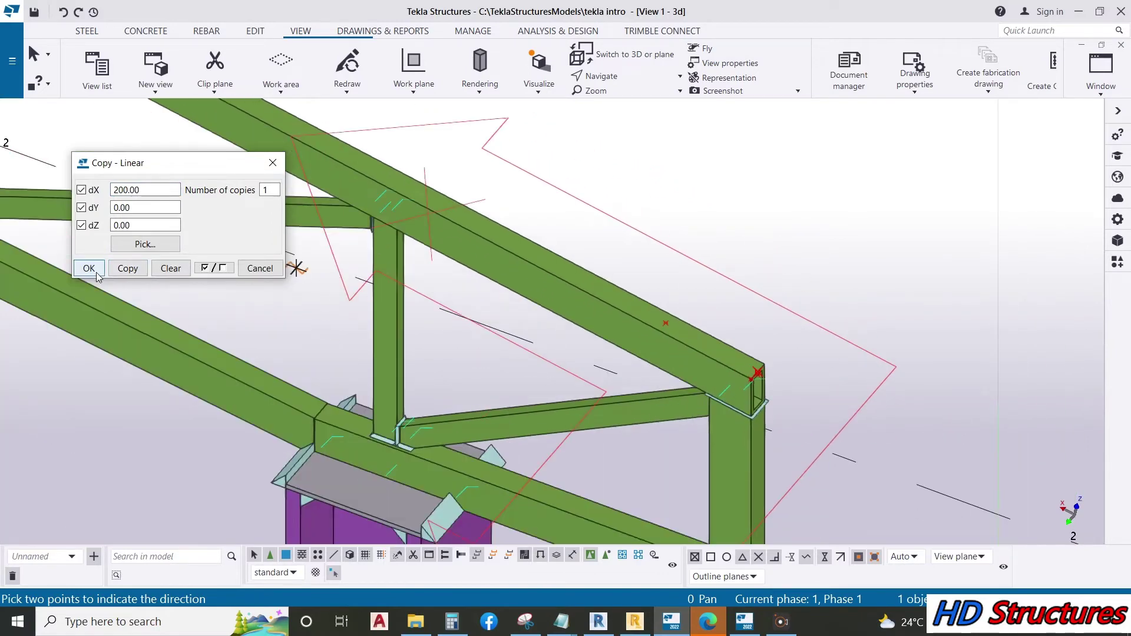
click(89, 268)
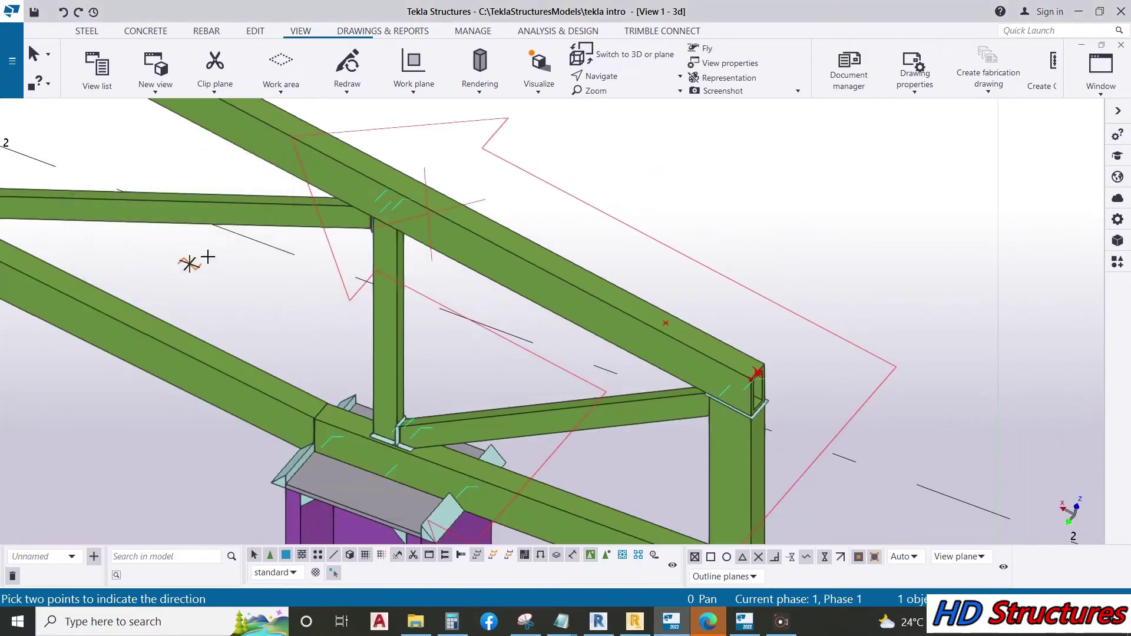
Step: Copy the 200 mm offset point from grid 1's truss to grid 2's truss, using the grid line end points as origin and destination
scroll(252, 278, down, 3)
scroll(441, 301, down, 1)
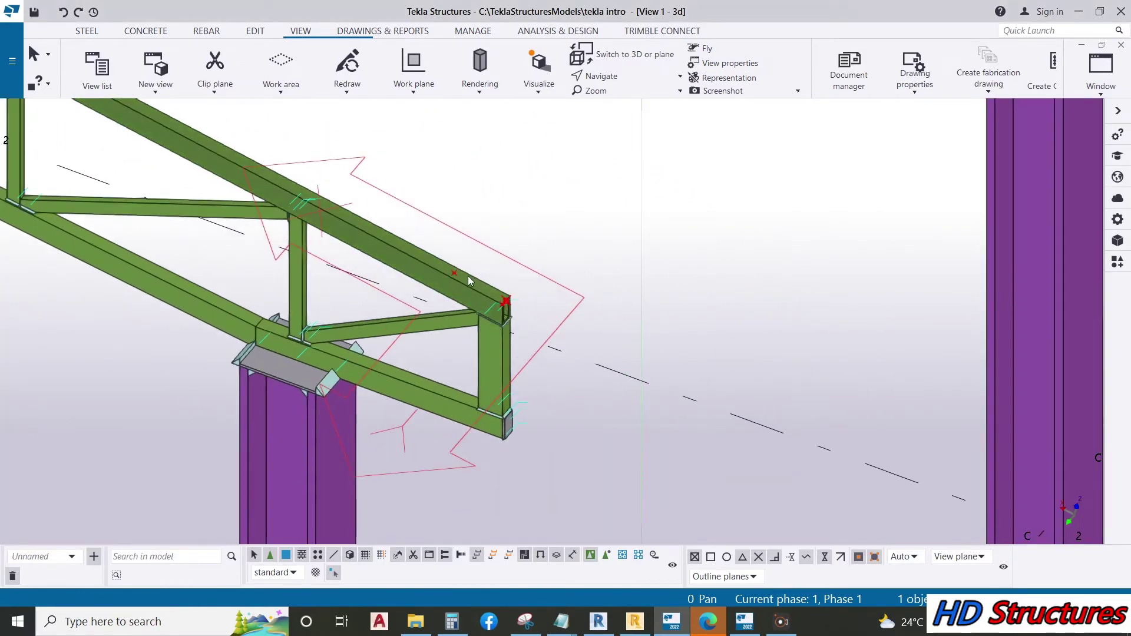
scroll(333, 302, down, 3)
scroll(333, 301, down, 1)
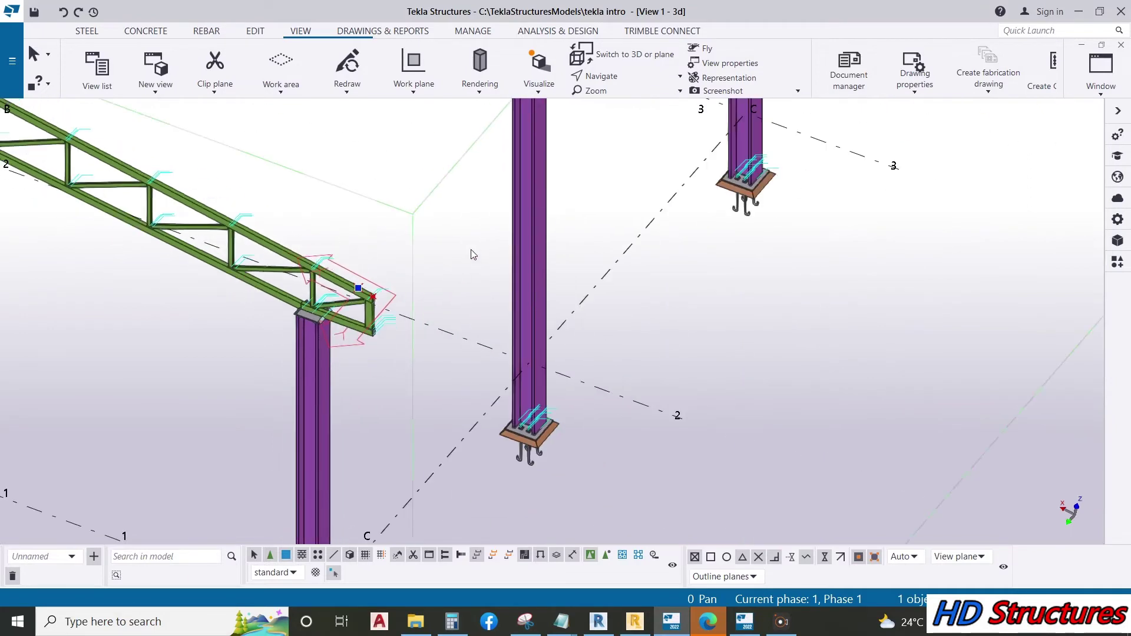
scroll(475, 235, down, 1)
scroll(476, 219, up, 1)
right_click(417, 187)
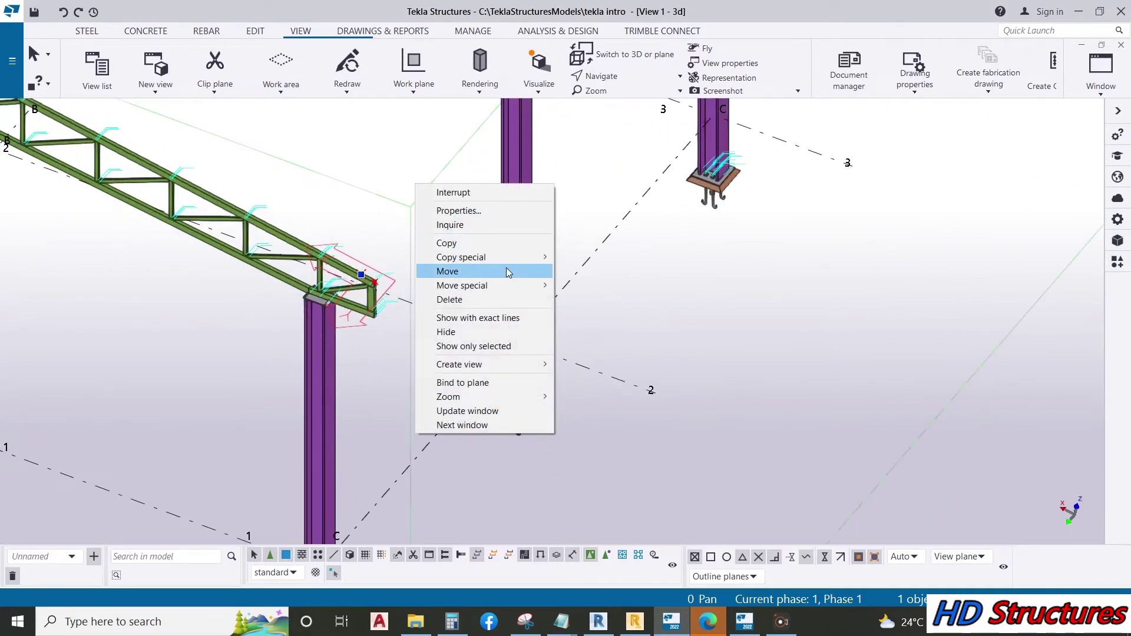
mouse_move(503, 259)
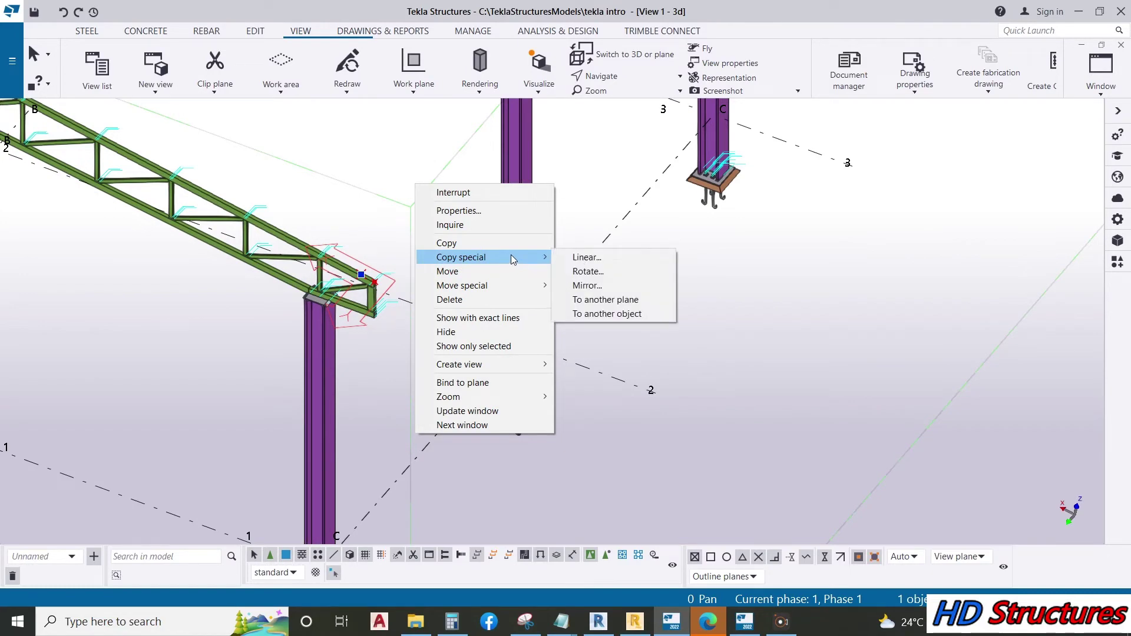
click(446, 242)
scroll(532, 440, down, 2)
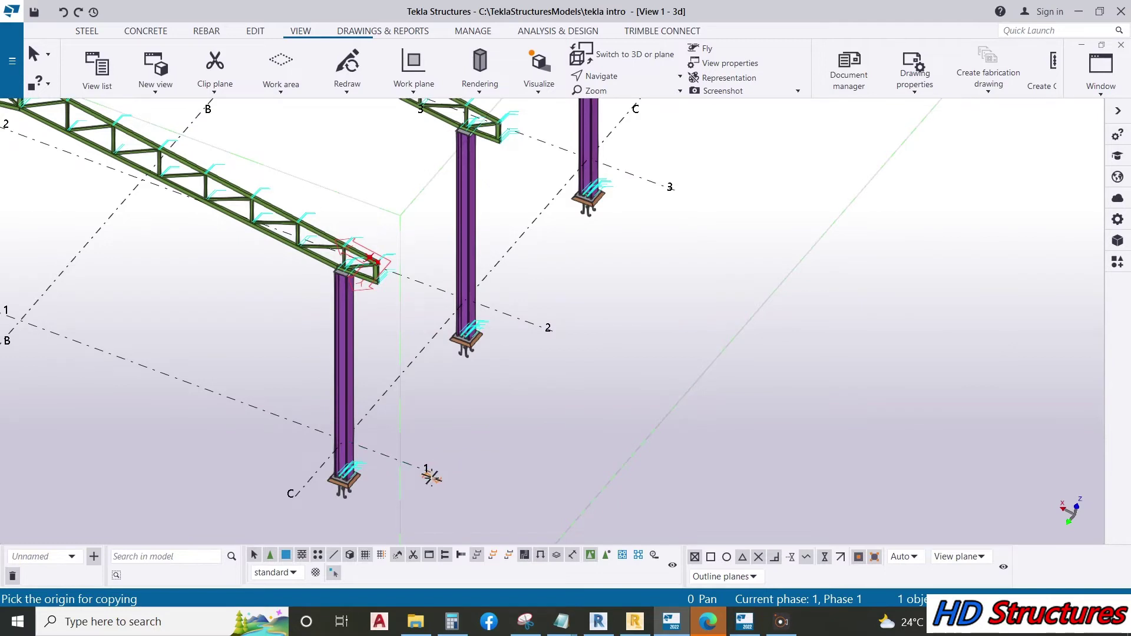
scroll(432, 478, up, 2)
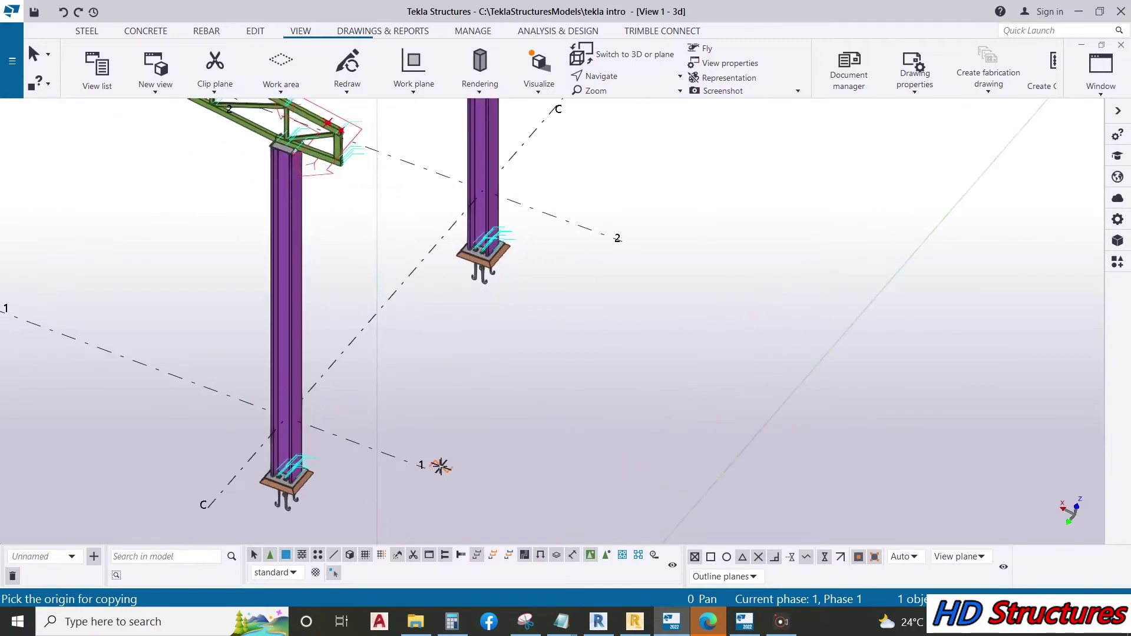
click(710, 558)
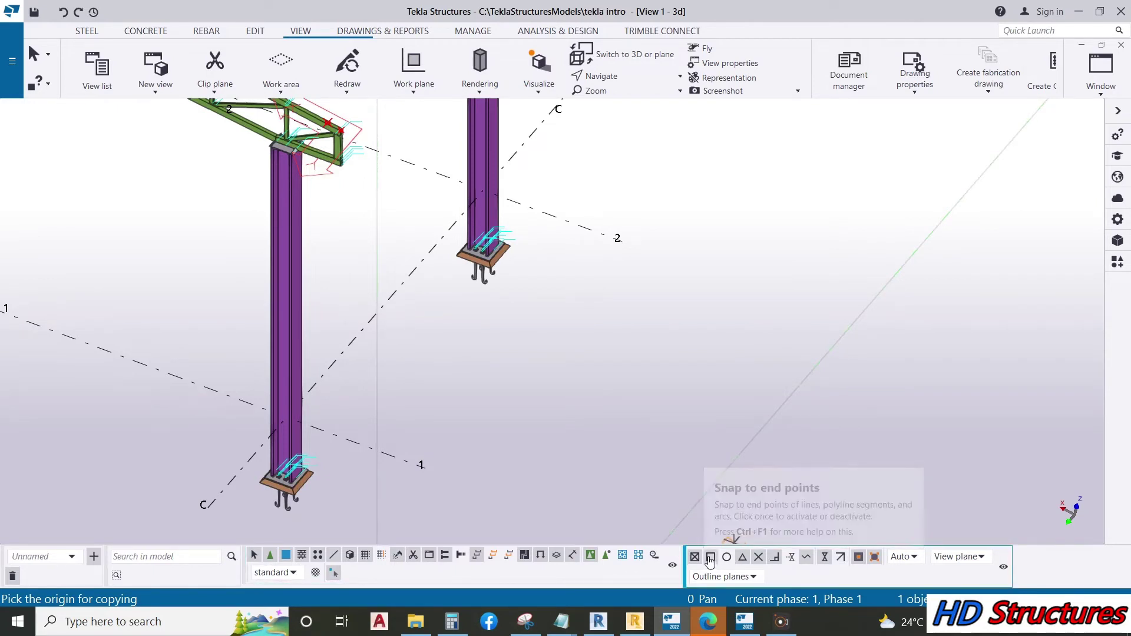
click(425, 468)
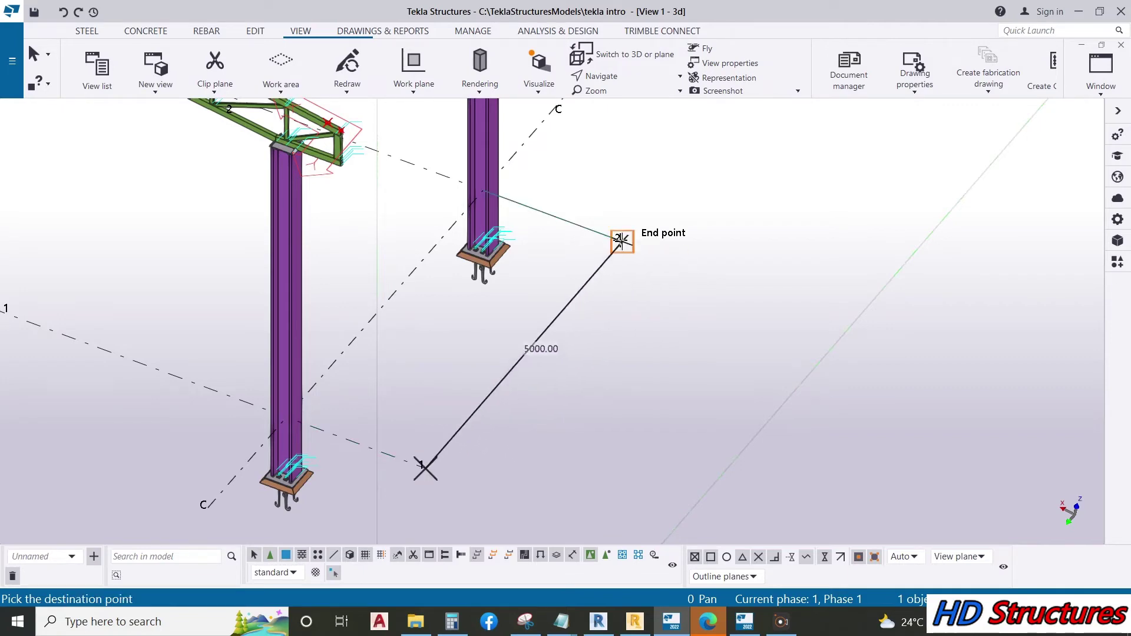
scroll(622, 241, down, 5)
scroll(434, 230, up, 4)
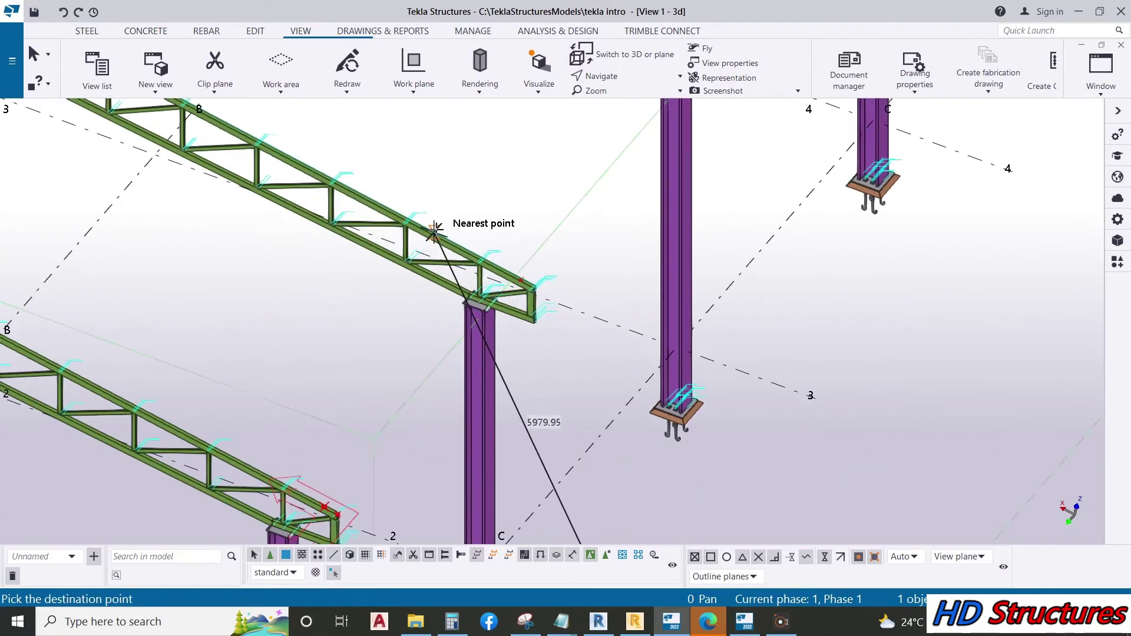
scroll(550, 218, down, 6)
right_click(575, 221)
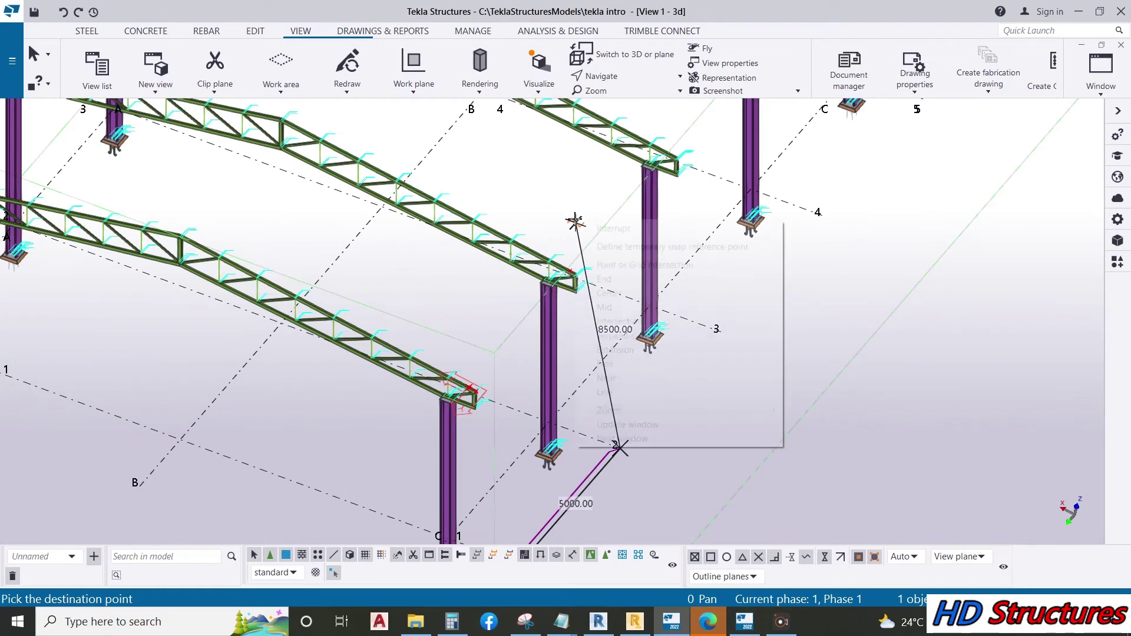
click(583, 229)
Step: Select the offset points on the grid 1 and 2 trusses and copy them linearly with dX 1000 and 7 copies
scroll(589, 247, up, 5)
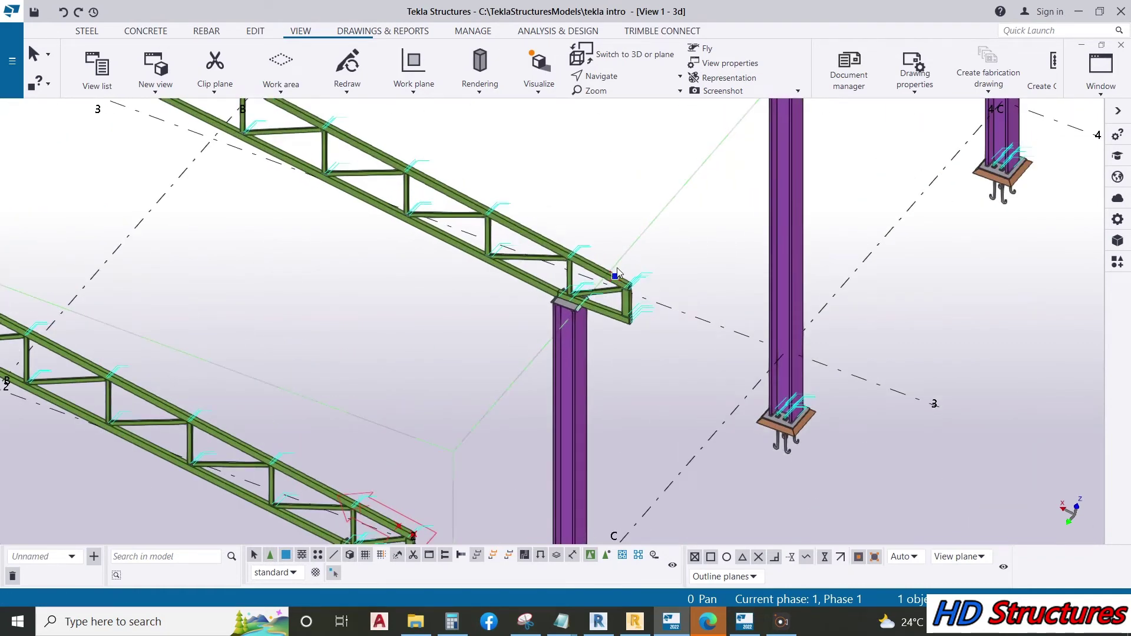
scroll(414, 507, up, 3)
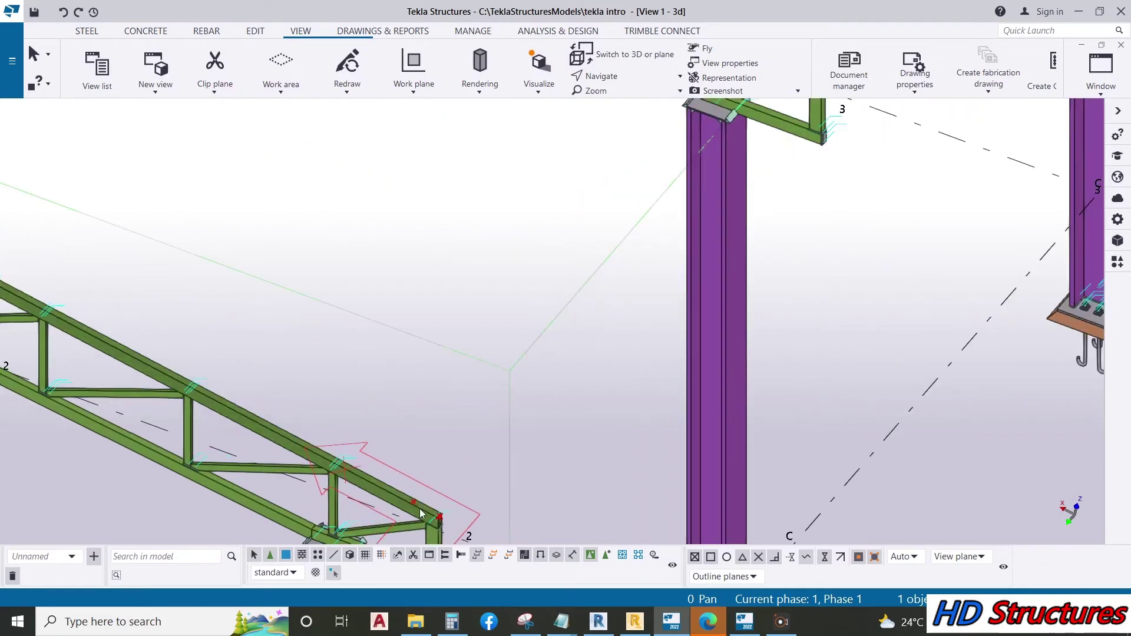
scroll(580, 313, down, 4)
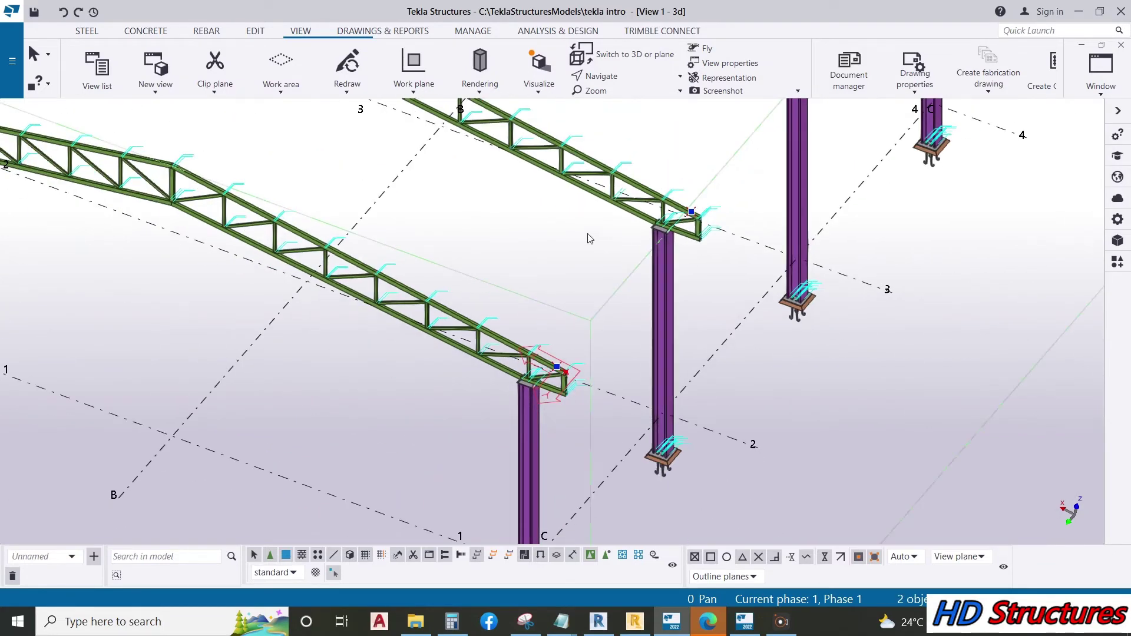
right_click(565, 216)
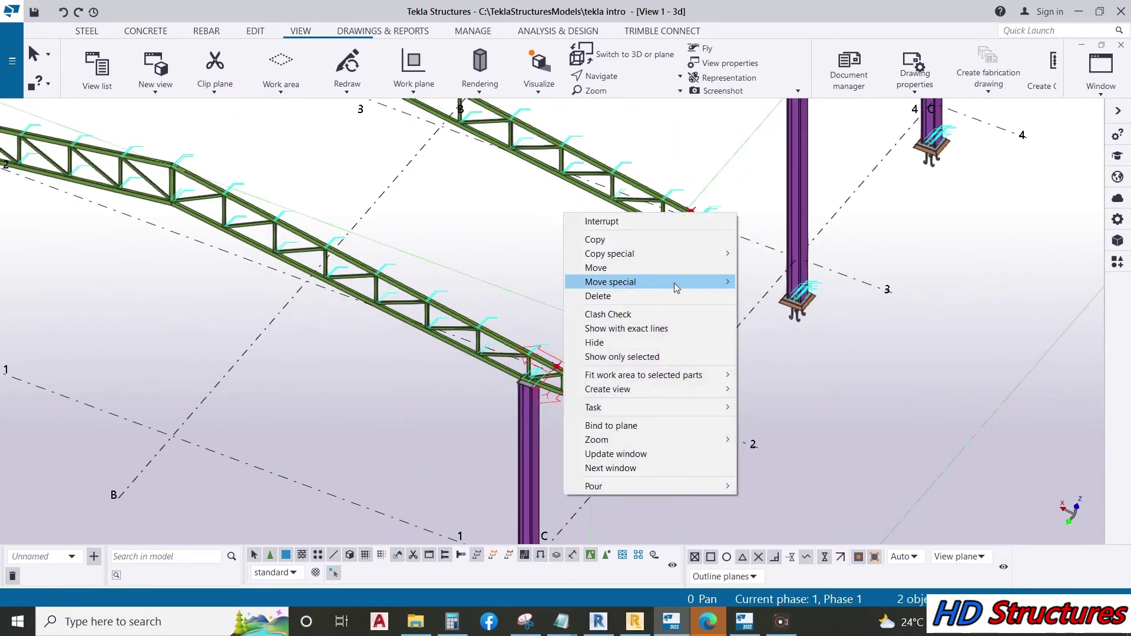
mouse_move(722, 255)
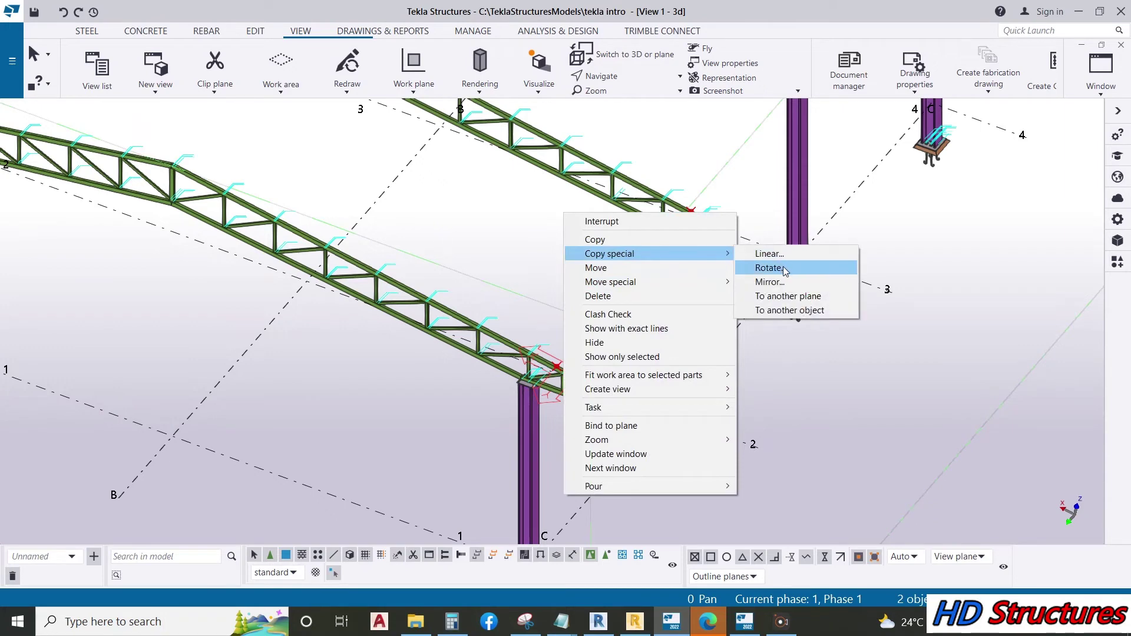
click(766, 254)
scroll(11, 196, down, 3)
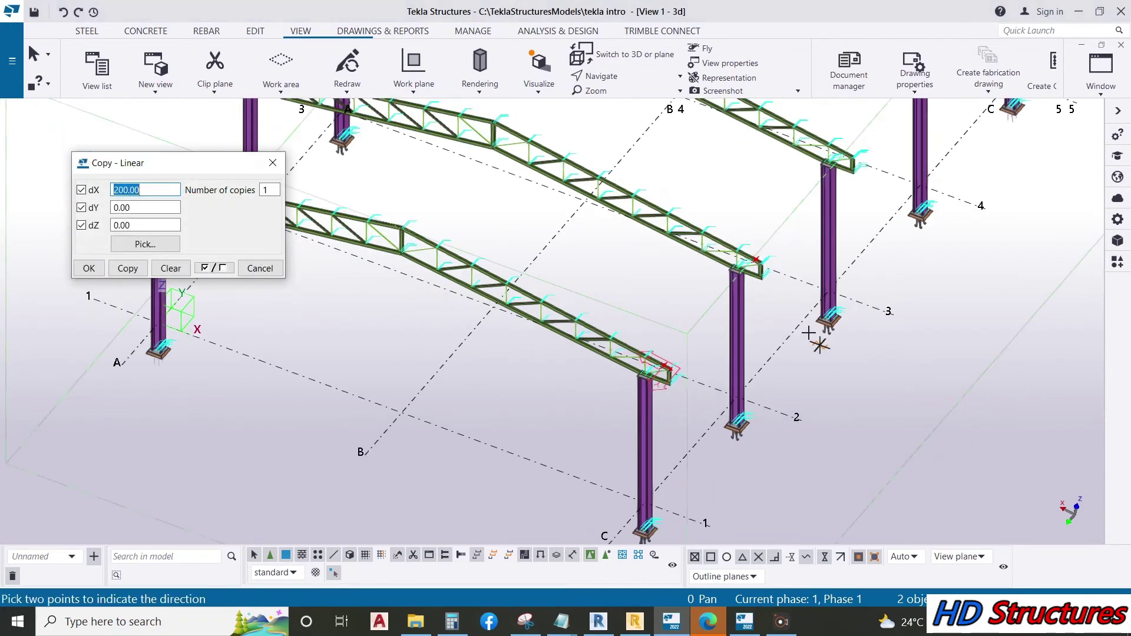
scroll(441, 333, down, 2)
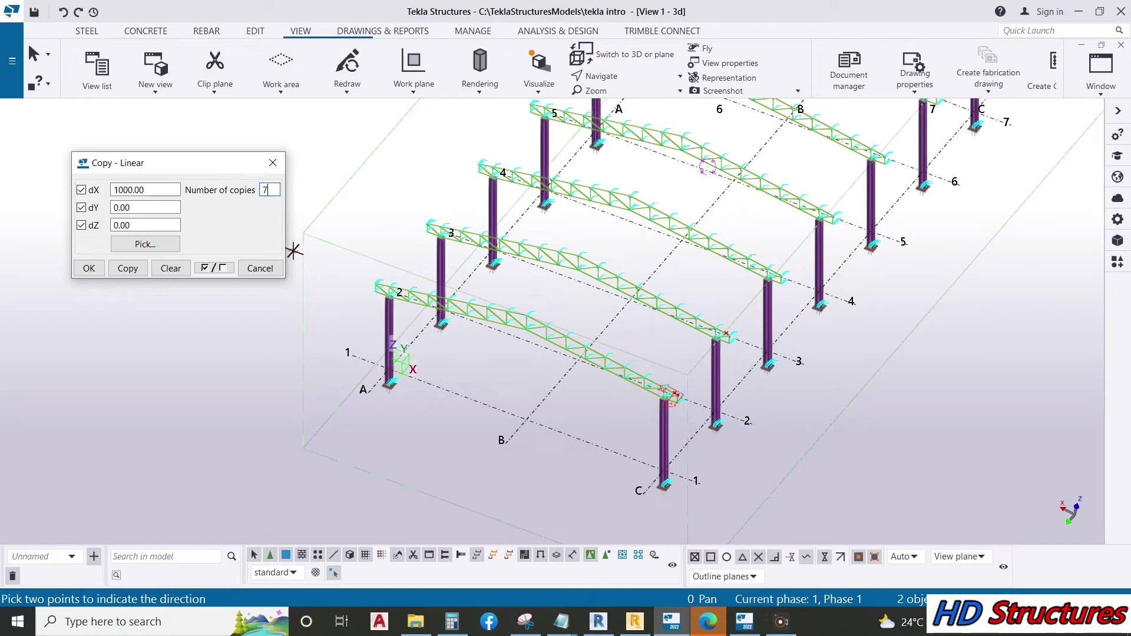
scroll(576, 330, up, 8)
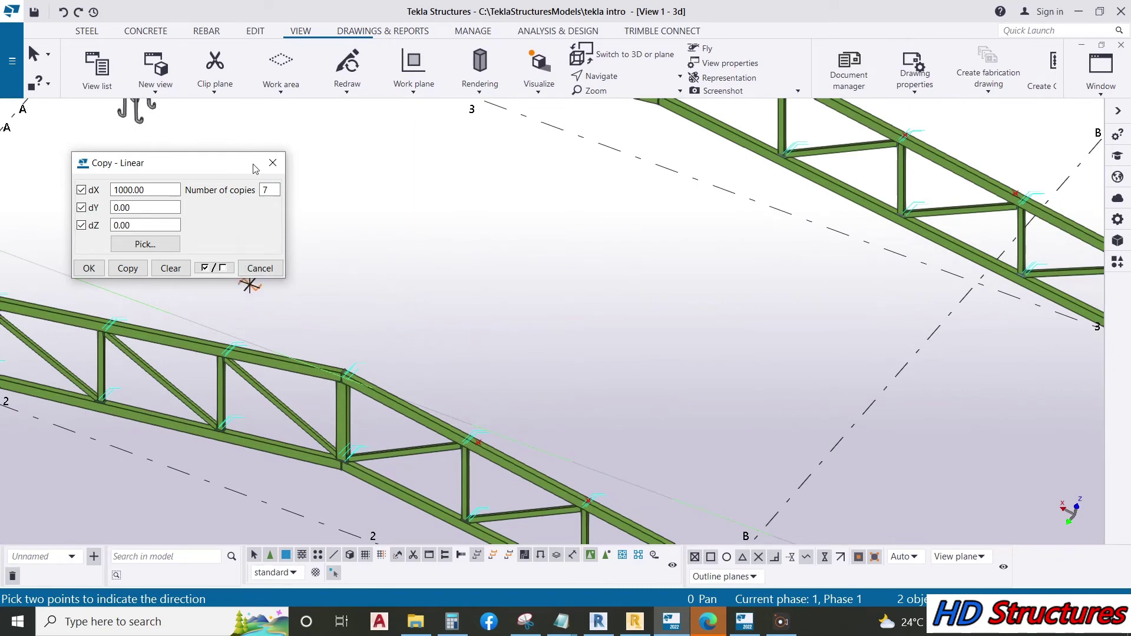
Step: Undo the seven-copy array and repeat the linear copy of both points at dX 1000 with 8 copies
click(63, 13)
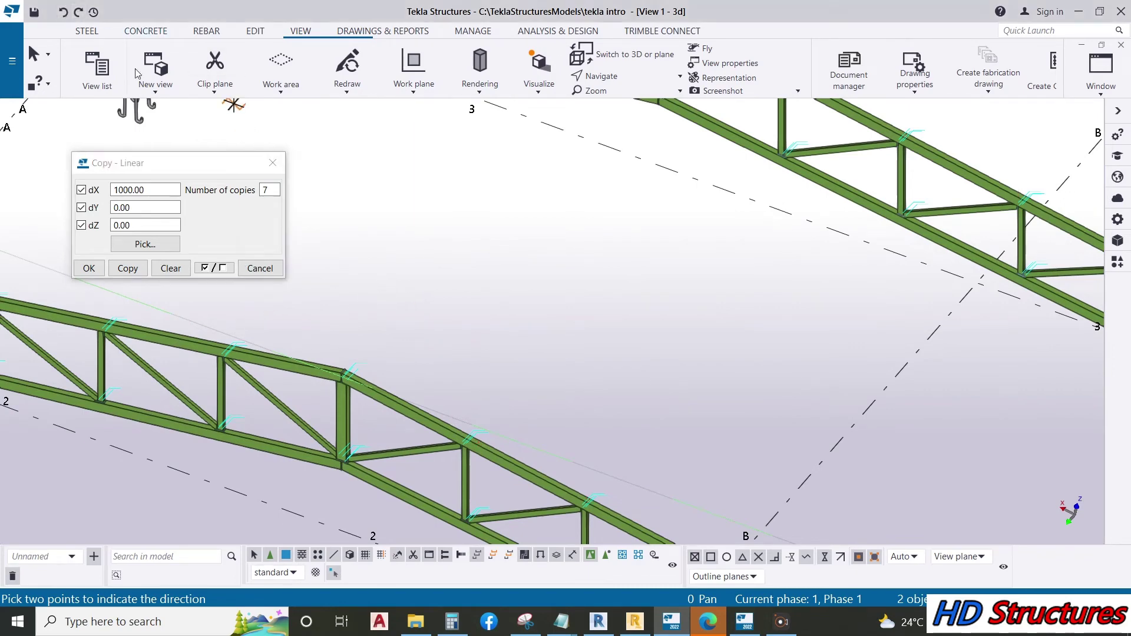
click(266, 194)
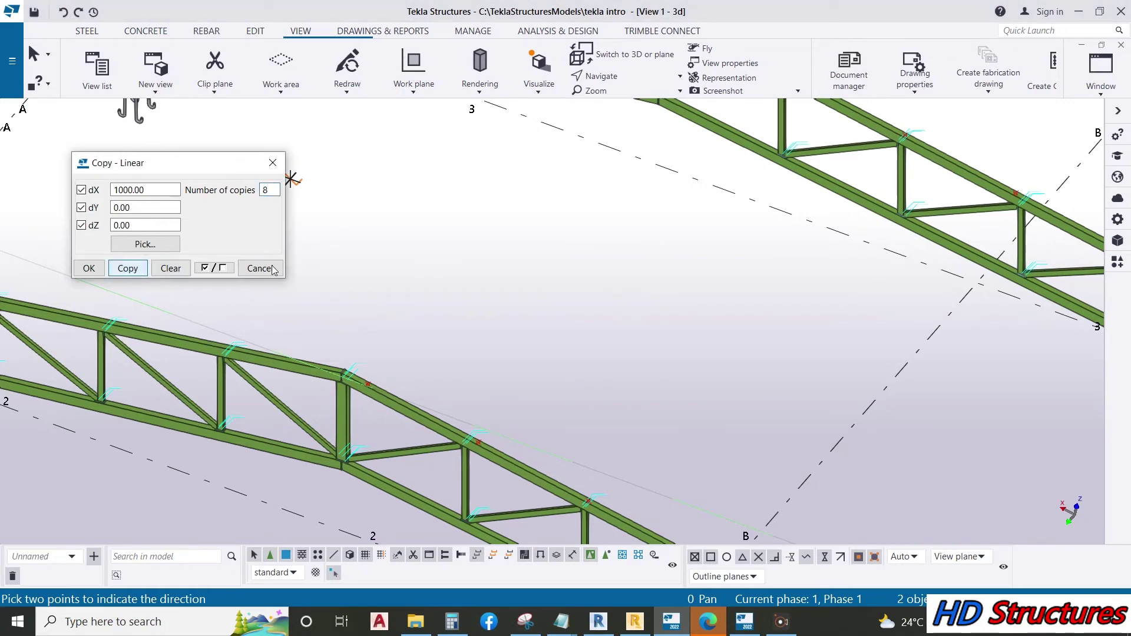
scroll(687, 260, down, 5)
scroll(480, 295, up, 5)
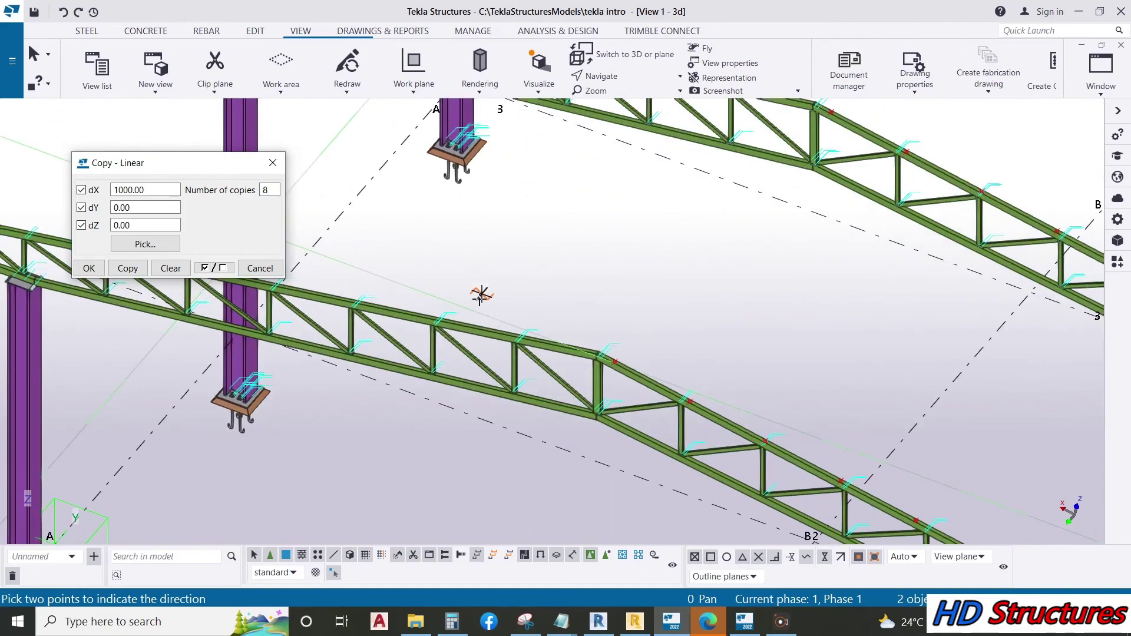
scroll(480, 295, down, 5)
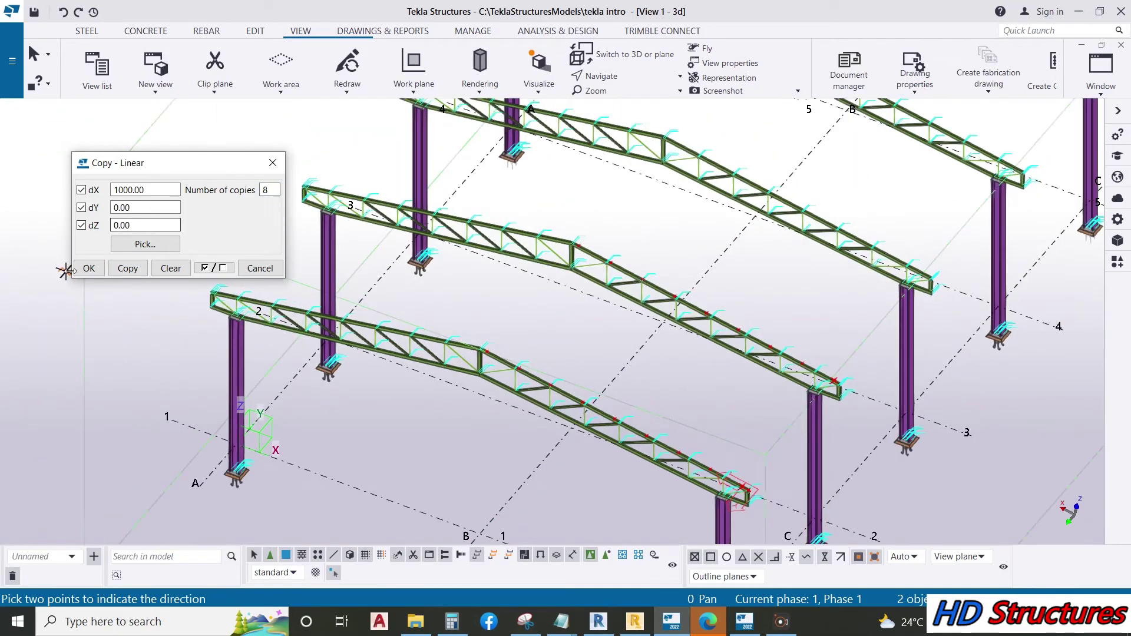
click(90, 266)
scroll(861, 439, up, 4)
scroll(786, 374, down, 4)
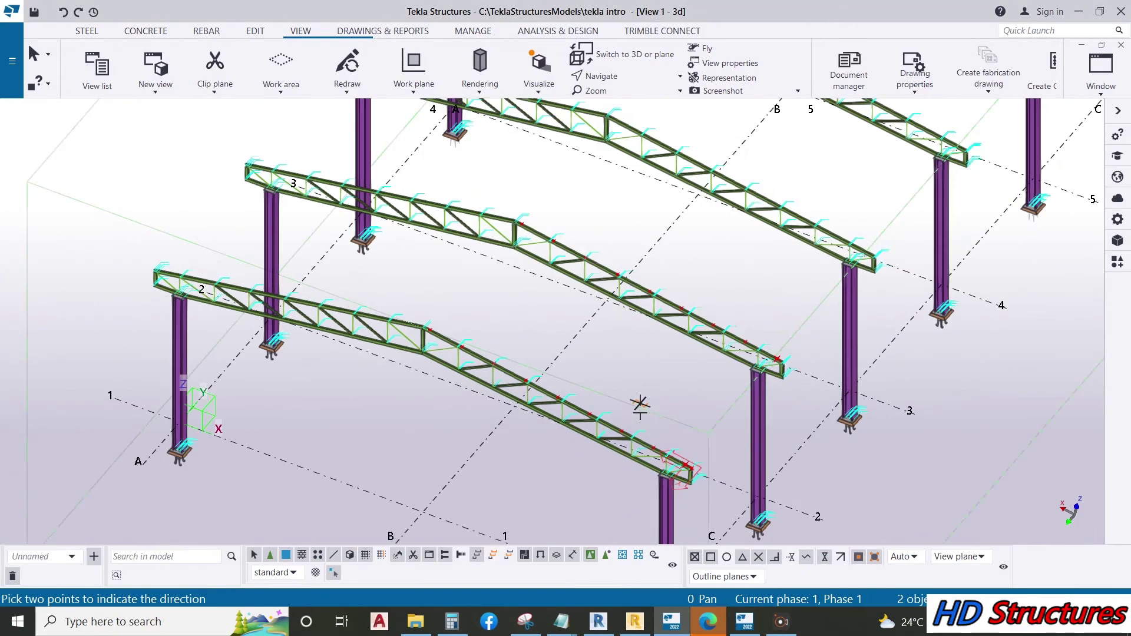
Step: Start a steel beam and choose the METSEC Z profile MET-2-172Z18 from the profile catalog for it
scroll(786, 374, down, 4)
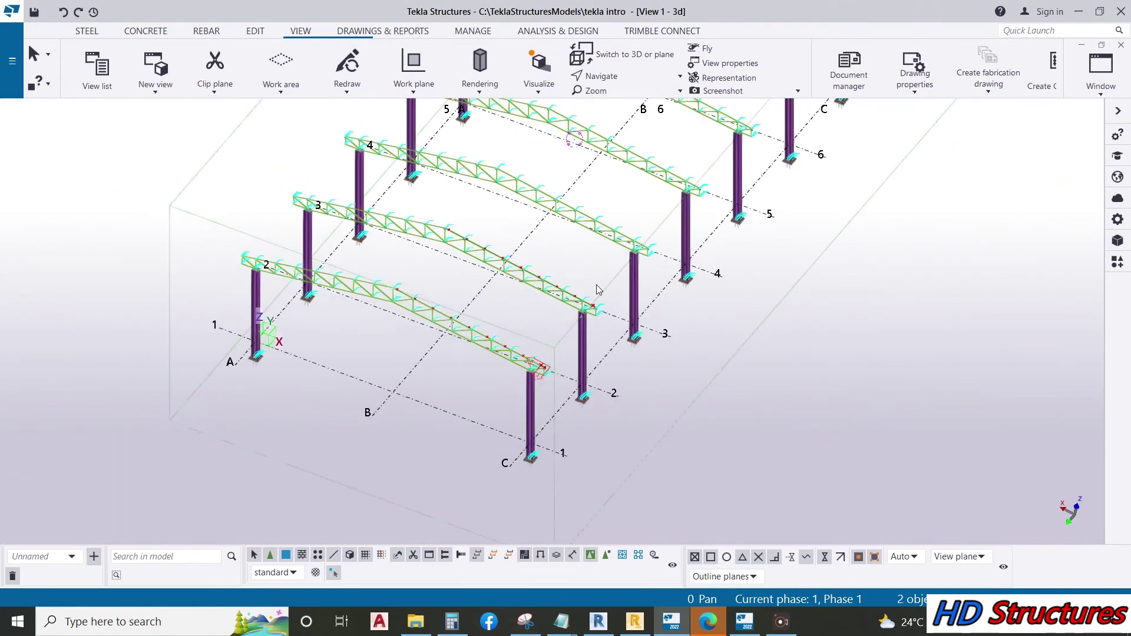
click(86, 31)
scroll(252, 249, up, 5)
scroll(348, 259, down, 2)
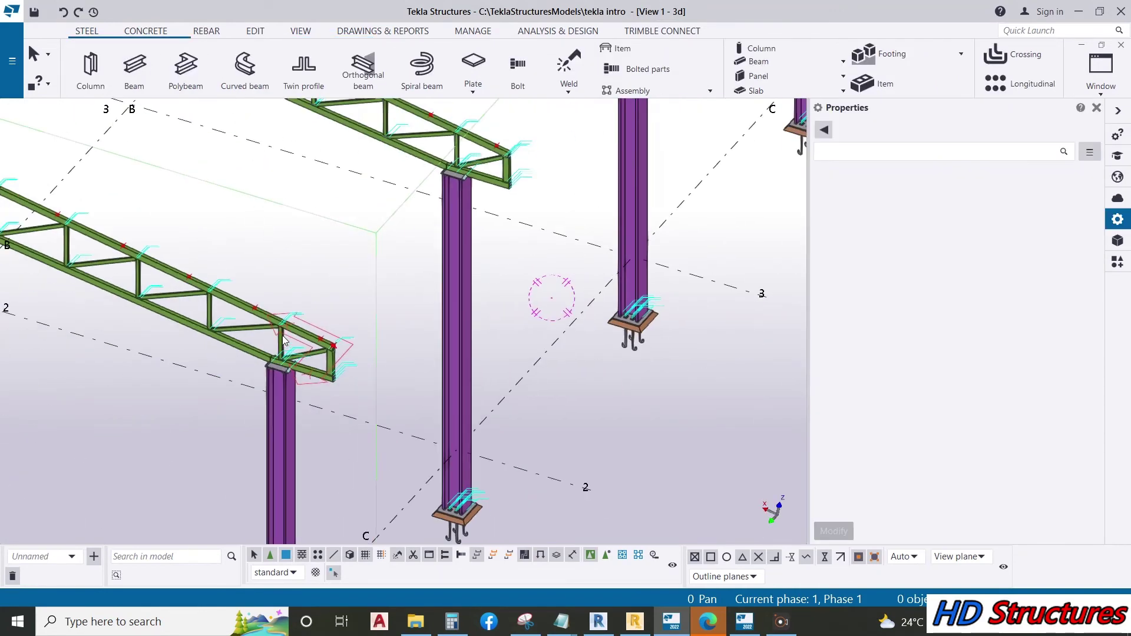
click(135, 66)
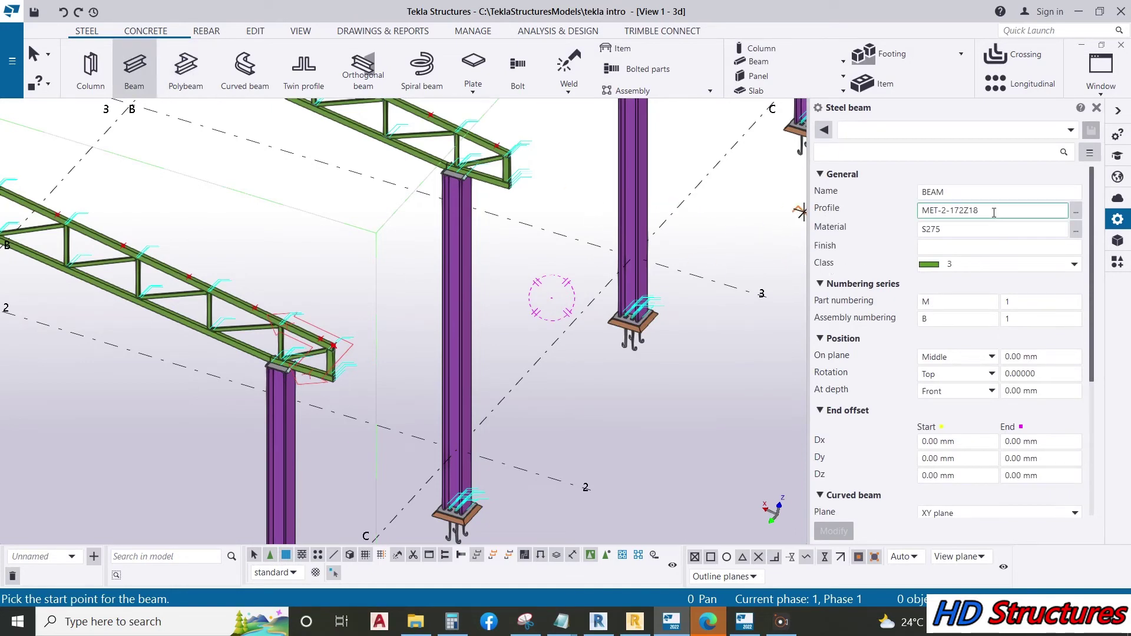
click(1075, 213)
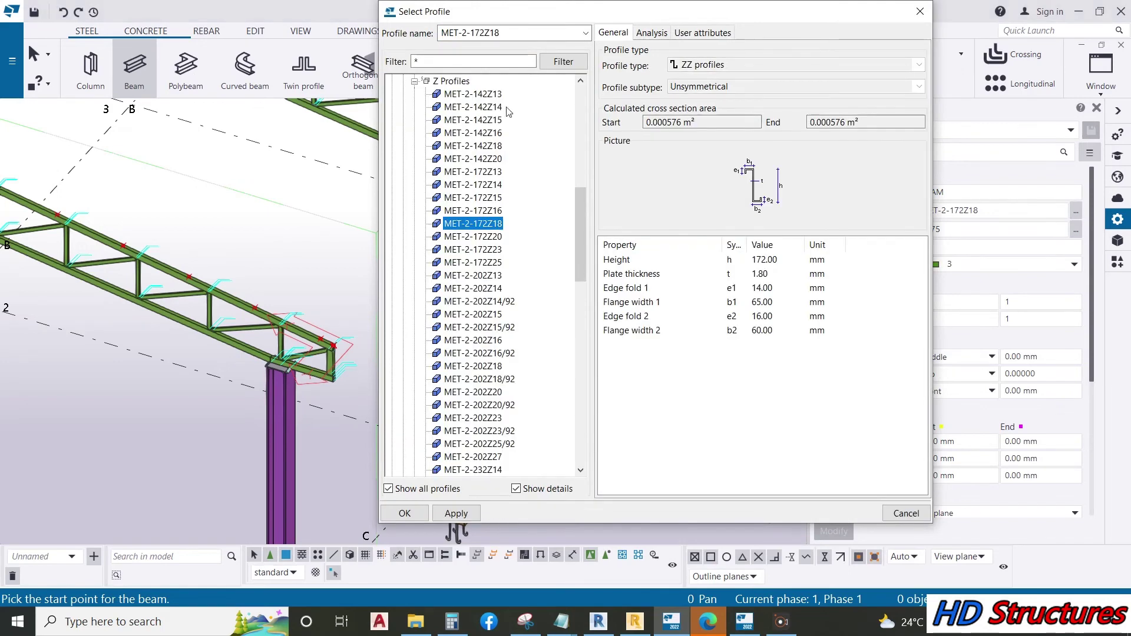
scroll(477, 224, up, 6)
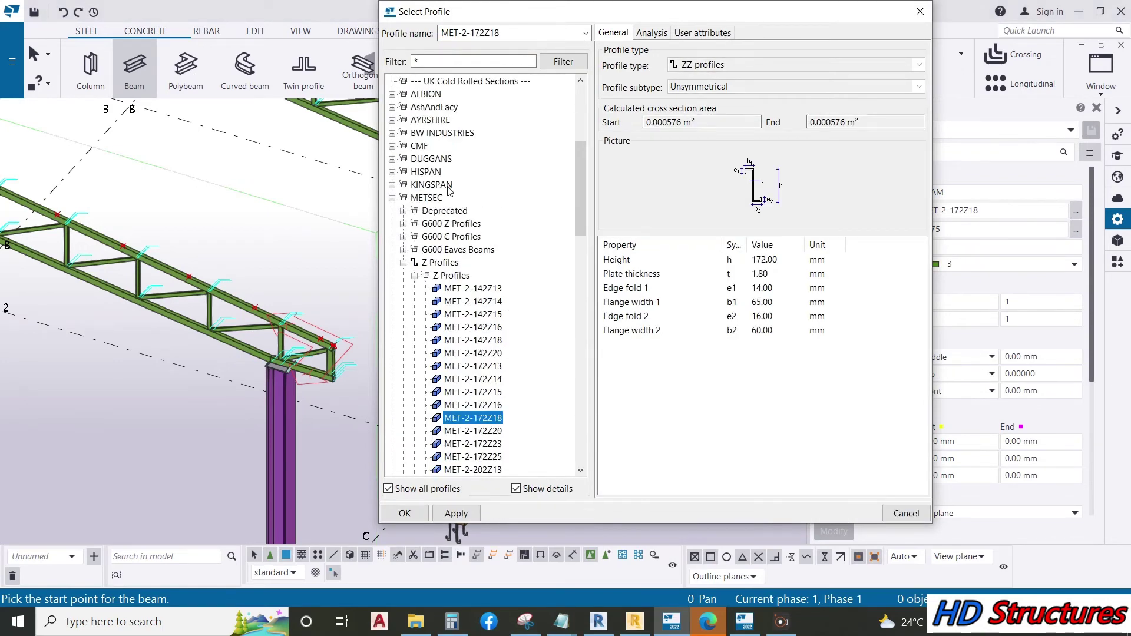
scroll(477, 224, down, 4)
scroll(480, 223, up, 6)
scroll(480, 223, down, 8)
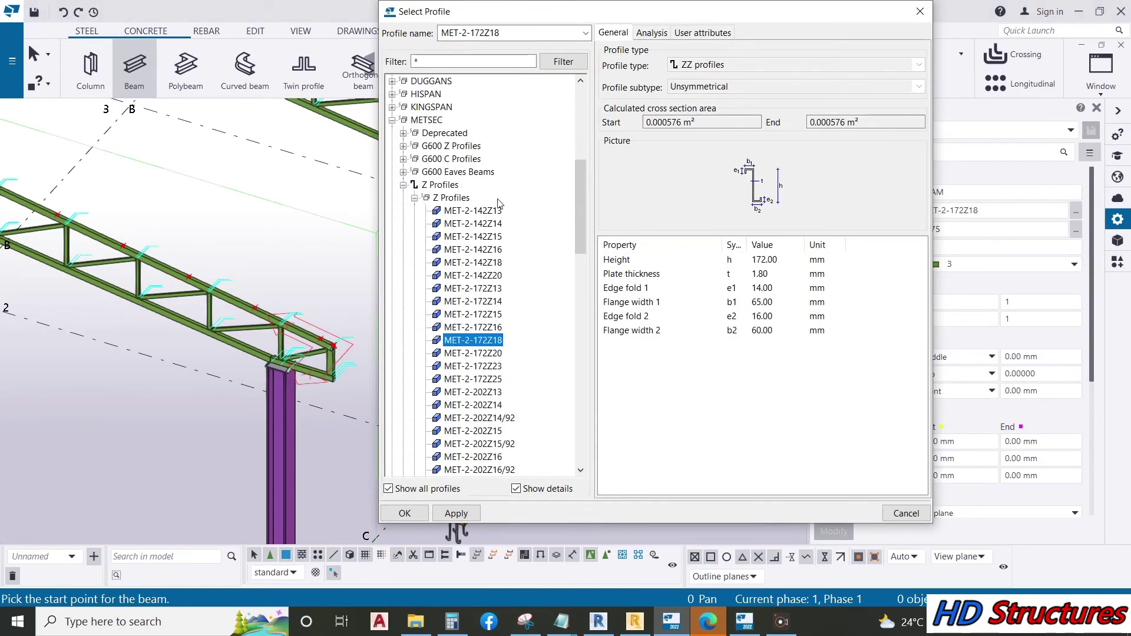
scroll(477, 362, up, 4)
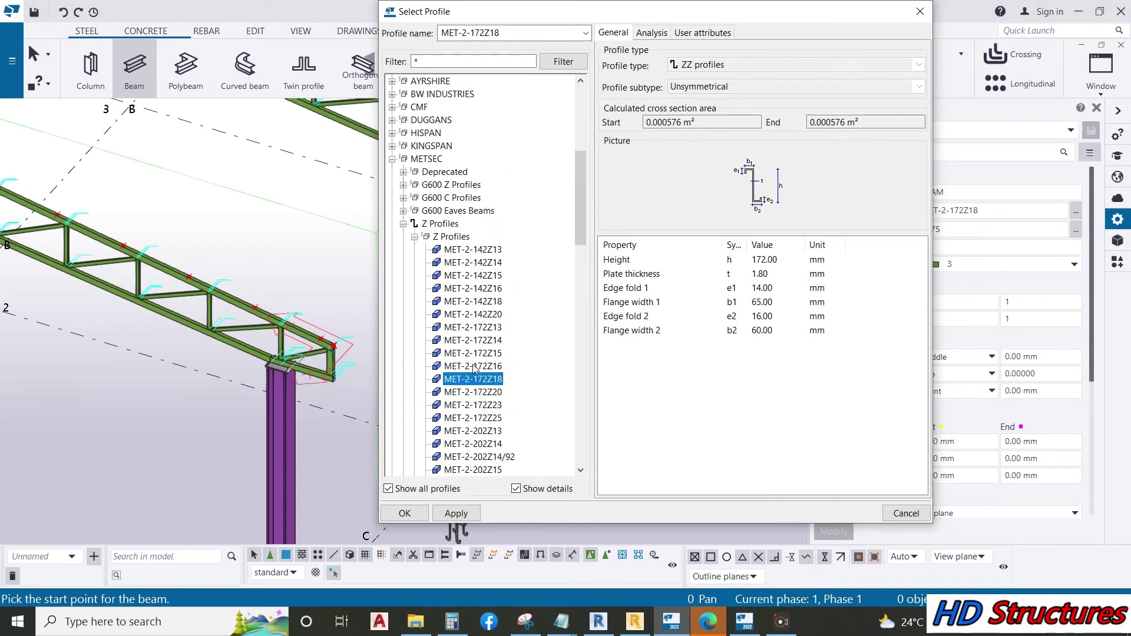
click(462, 519)
click(404, 513)
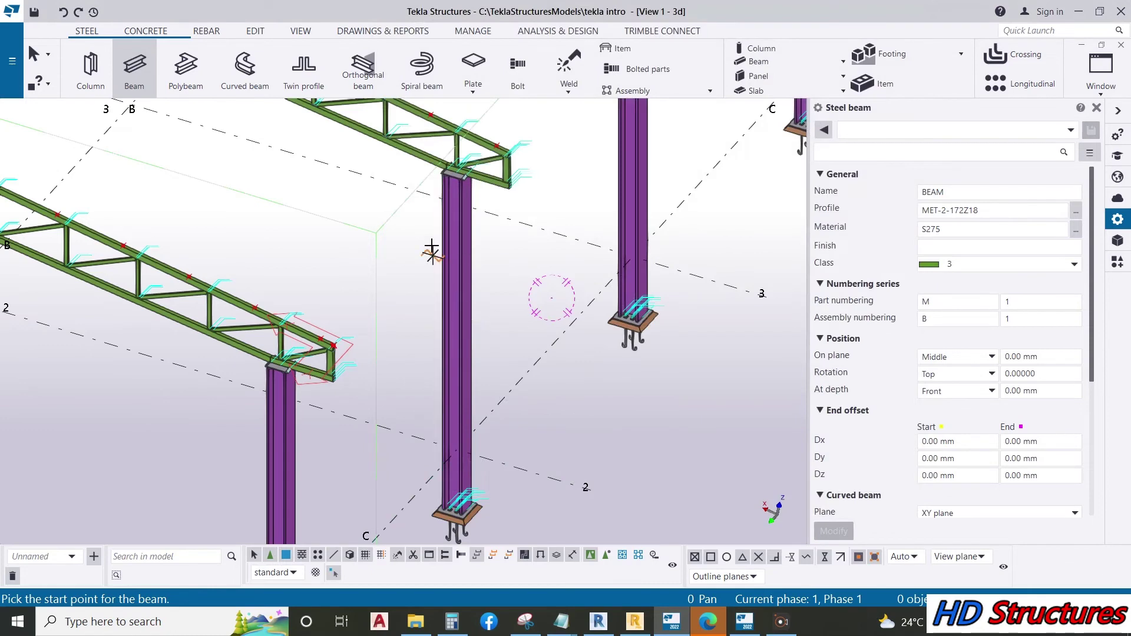
Step: Try to model a MET-2-172Z18 purlin from the grid 2 truss to the grid 1 truss near the grid C eave
click(512, 139)
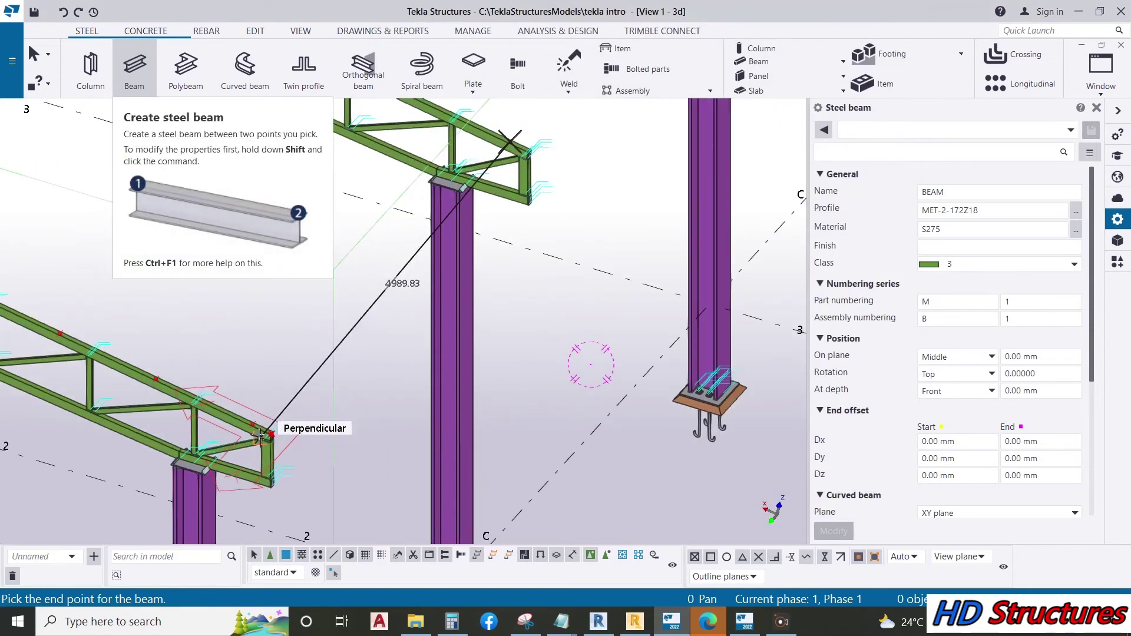
click(262, 425)
scroll(259, 426, up, 6)
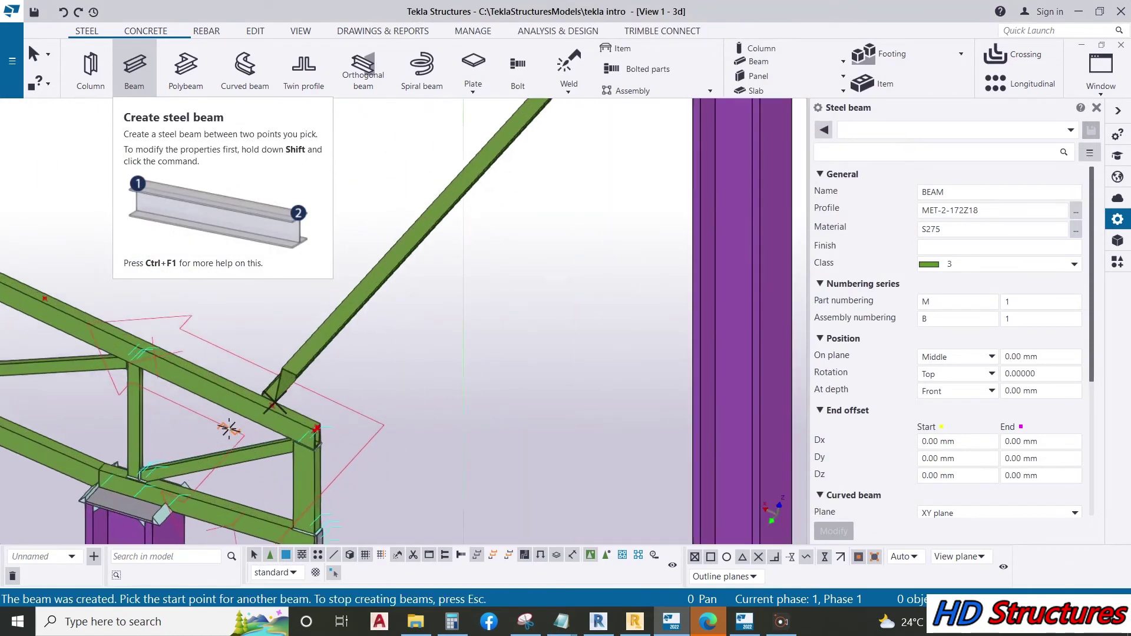
scroll(281, 351, up, 2)
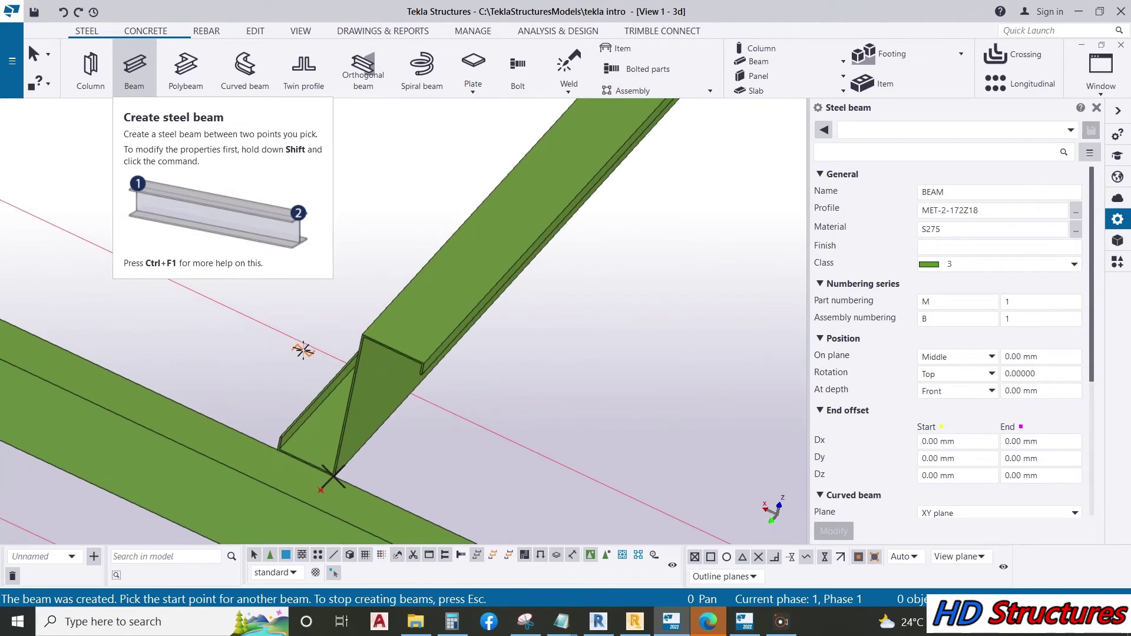
scroll(304, 351, down, 3)
ctrl+middle_drag(361, 331, 330, 354)
scroll(530, 501, up, 3)
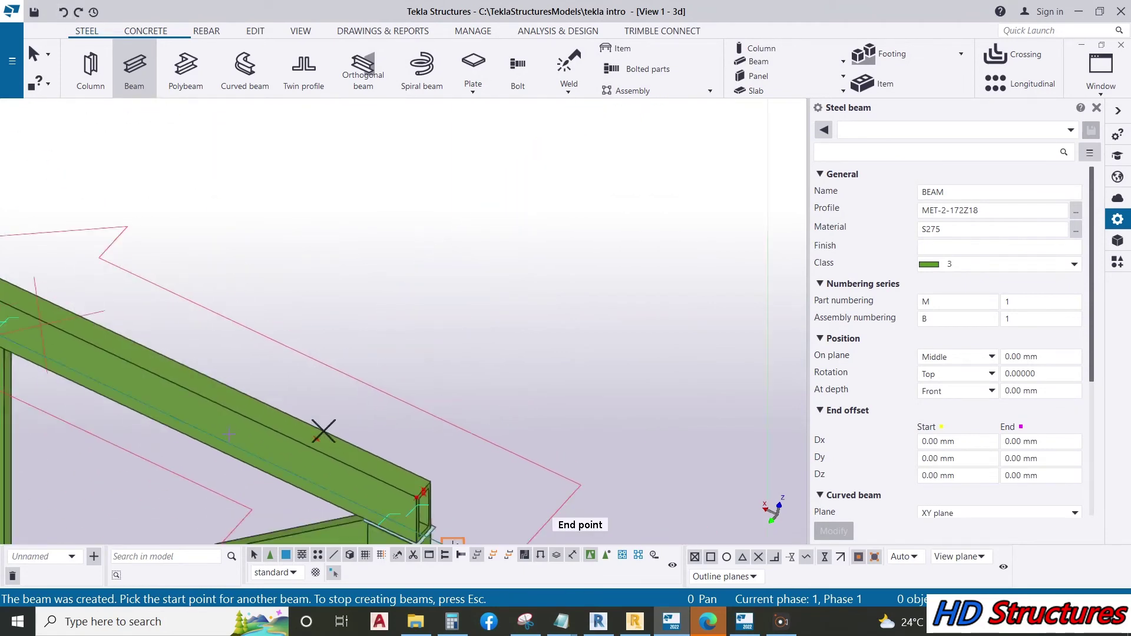
Step: Model a MET-2-172Z18 purlin from the grid 2 truss's outermost offset point to the matching point on the grid 1 truss
scroll(324, 432, down, 8)
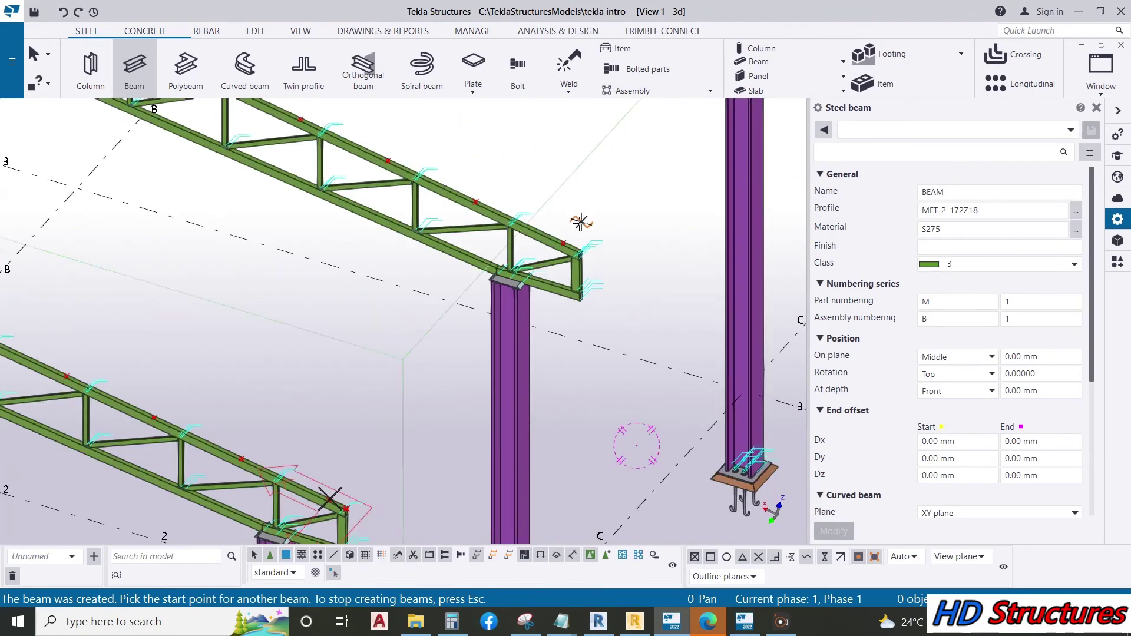
scroll(581, 222, up, 2)
click(553, 254)
scroll(589, 194, down, 3)
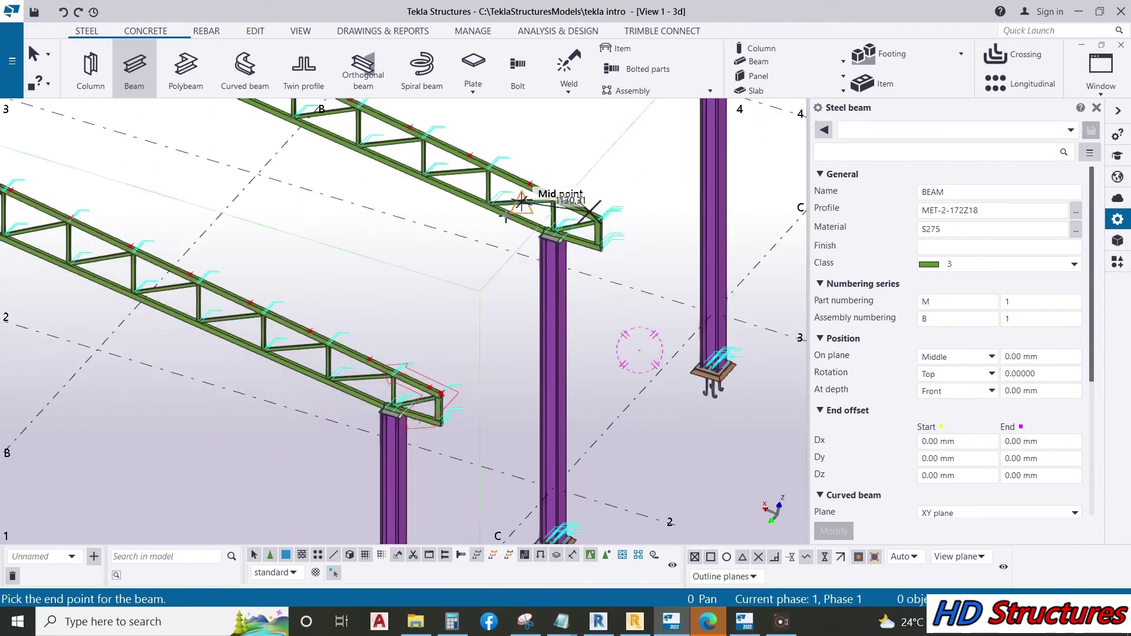
scroll(467, 391, up, 4)
scroll(536, 363, up, 2)
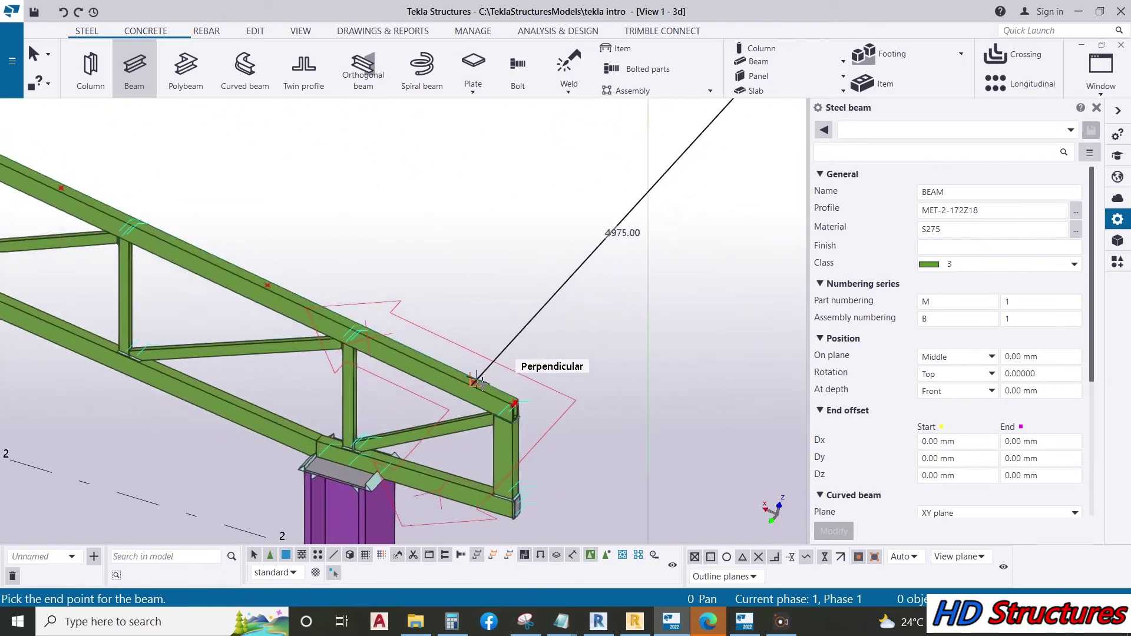
click(474, 383)
scroll(475, 380, up, 2)
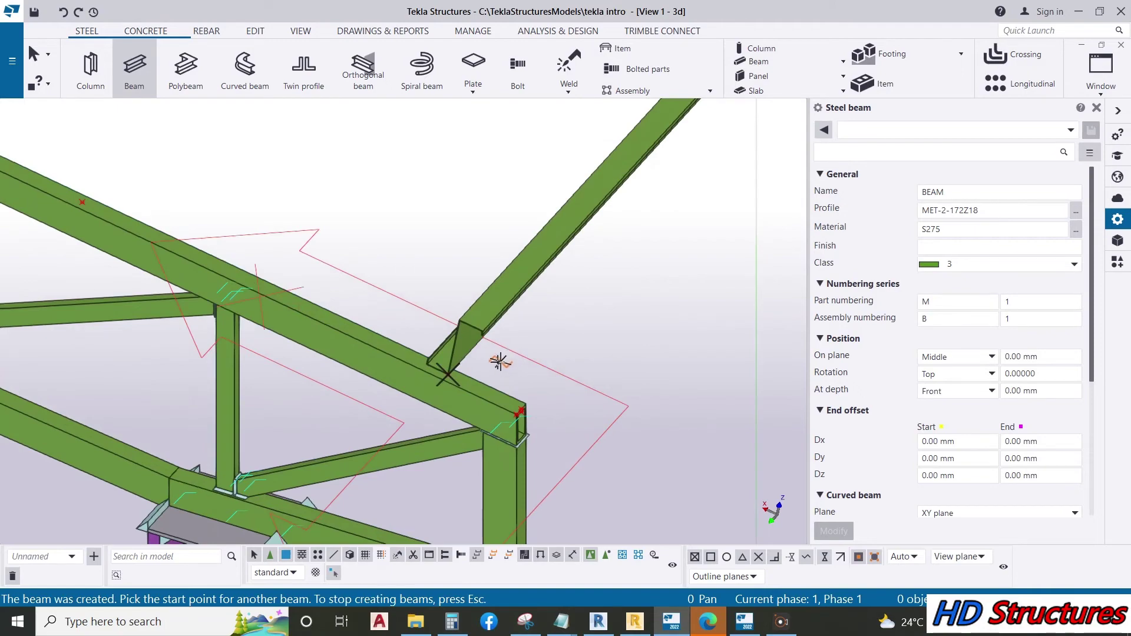
ctrl+middle_drag(541, 450, 103, 244)
ctrl+middle_drag(370, 333, 395, 297)
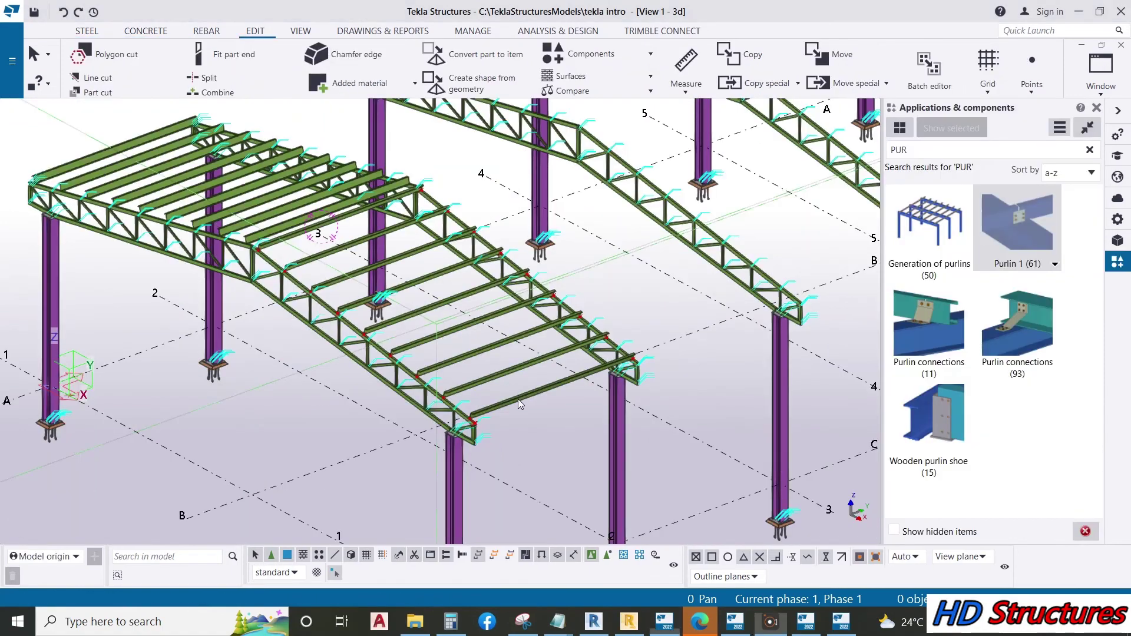
Step: Select the nine purlins between the grid 1 and 2 trusses on the roof slope from grid C up to the ridge
click(533, 395)
scroll(493, 386, up, 2)
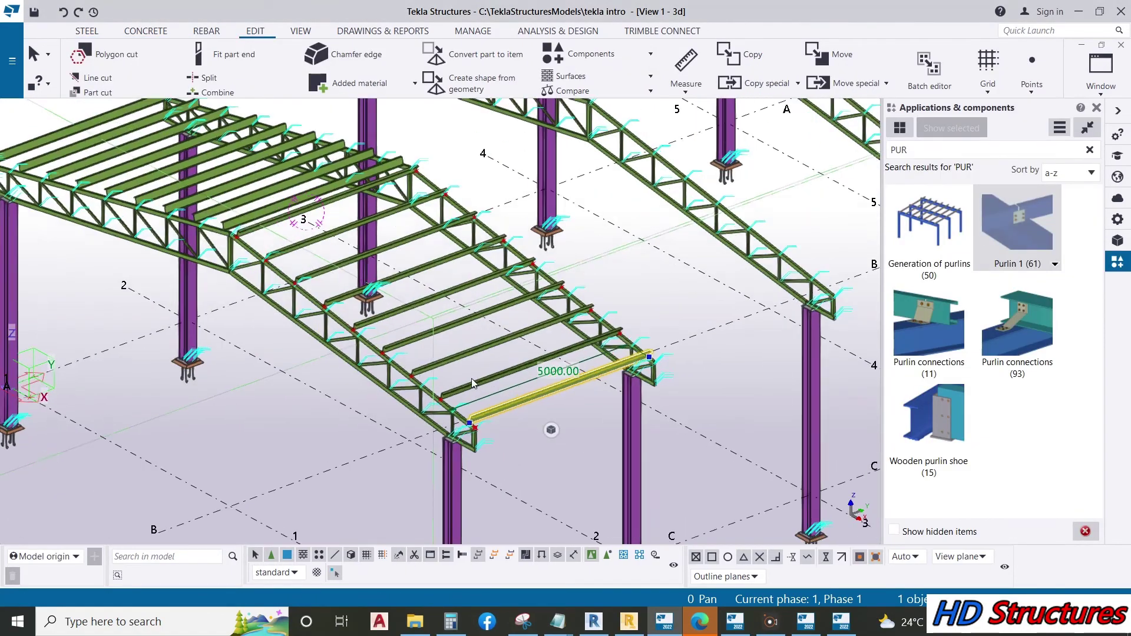
ctrl+click(520, 374)
ctrl+click(458, 346)
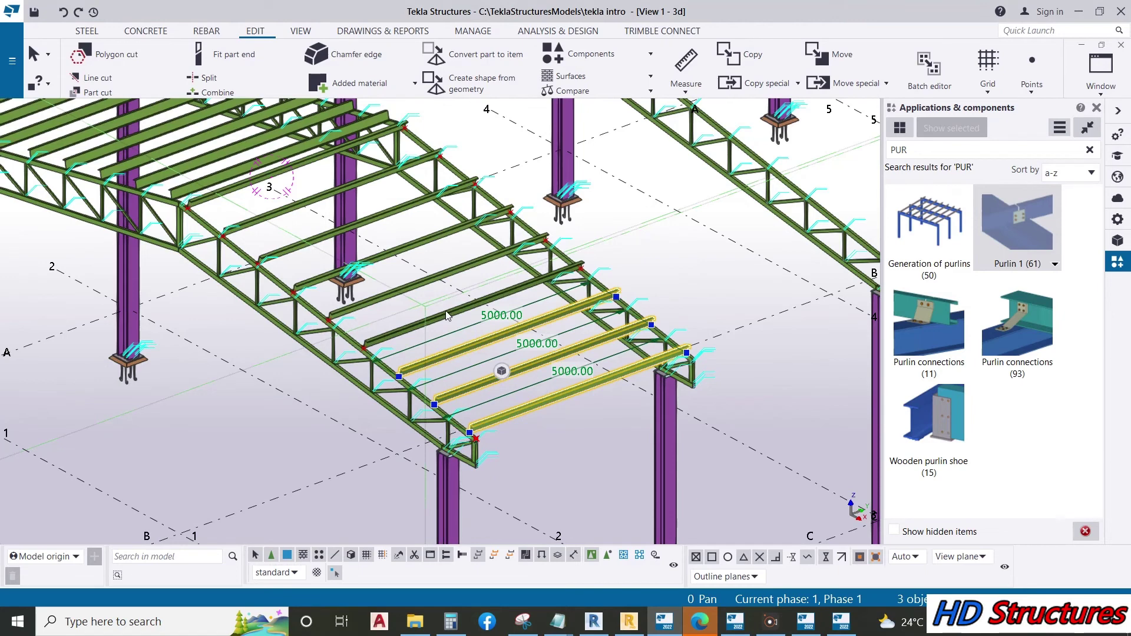
ctrl+click(447, 317)
ctrl+click(442, 279)
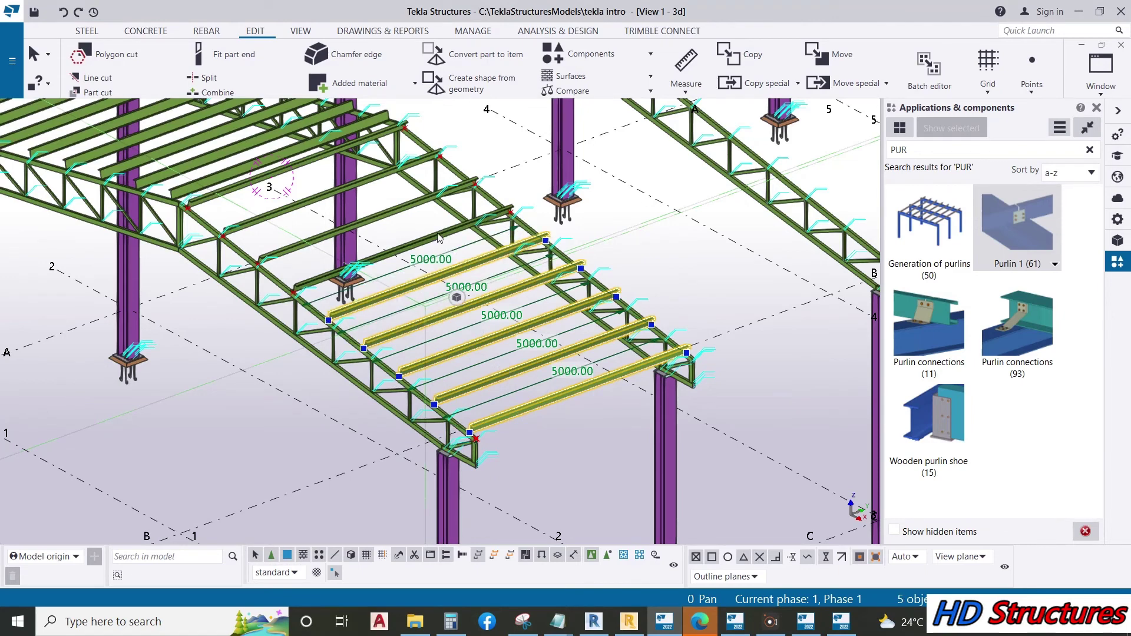
ctrl+click(438, 238)
ctrl+click(383, 217)
ctrl+click(334, 200)
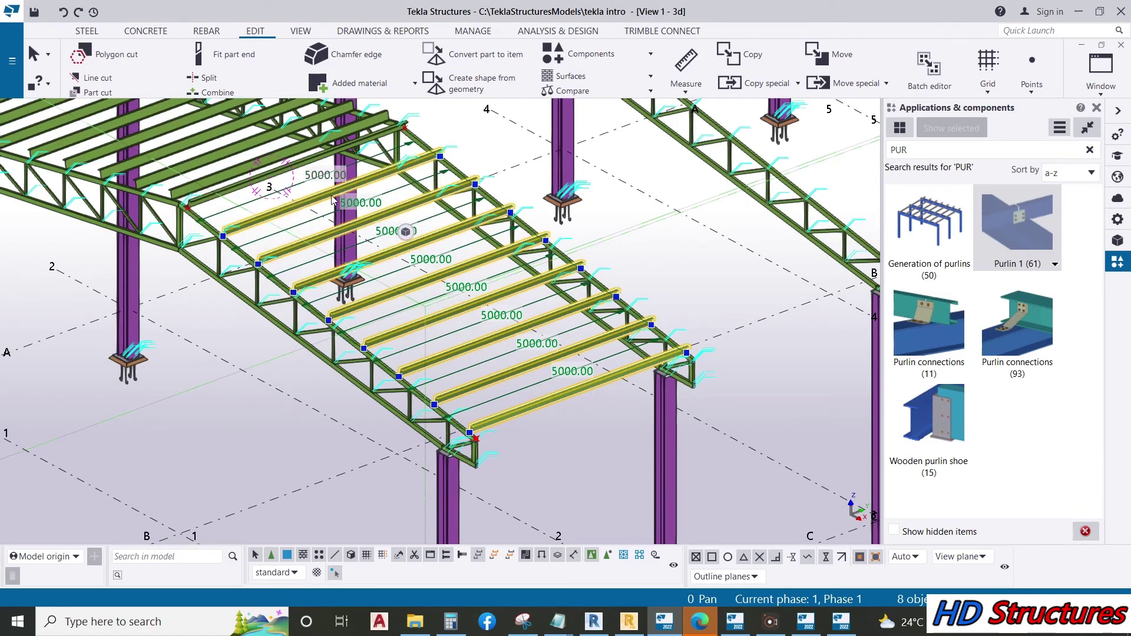
ctrl+middle_drag(270, 219, 177, 203)
ctrl+click(175, 203)
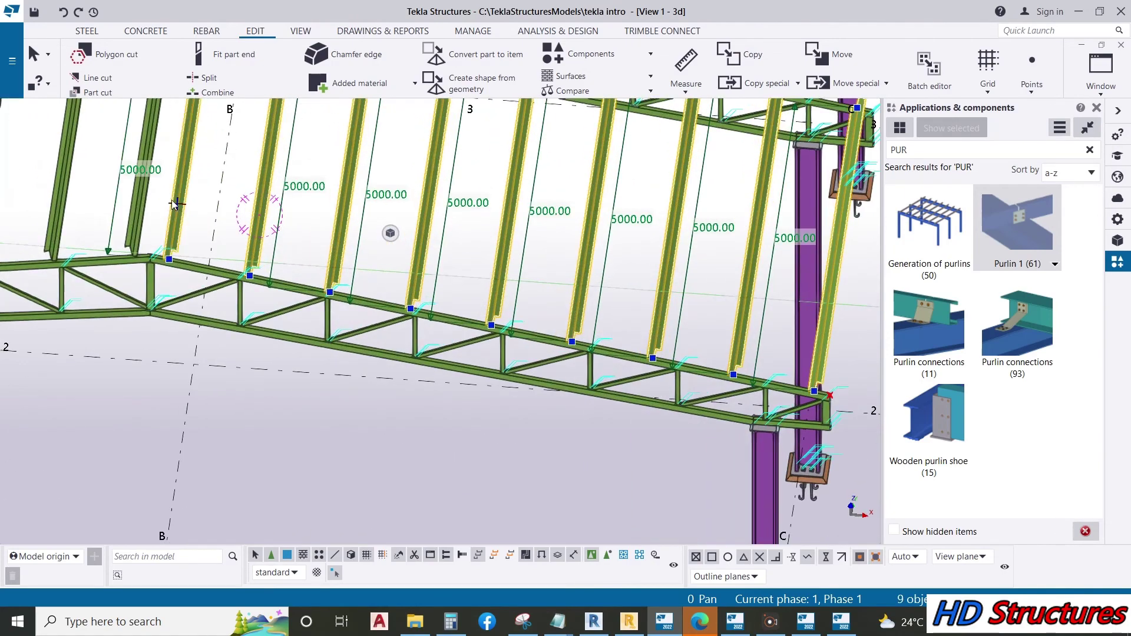
Step: Add the ten purlins on the opposite slope, from the ridge down to grid A, to the selection
ctrl+click(138, 195)
ctrl+click(64, 191)
ctrl+middle_drag(63, 192, 268, 247)
ctrl+click(281, 252)
ctrl+click(216, 231)
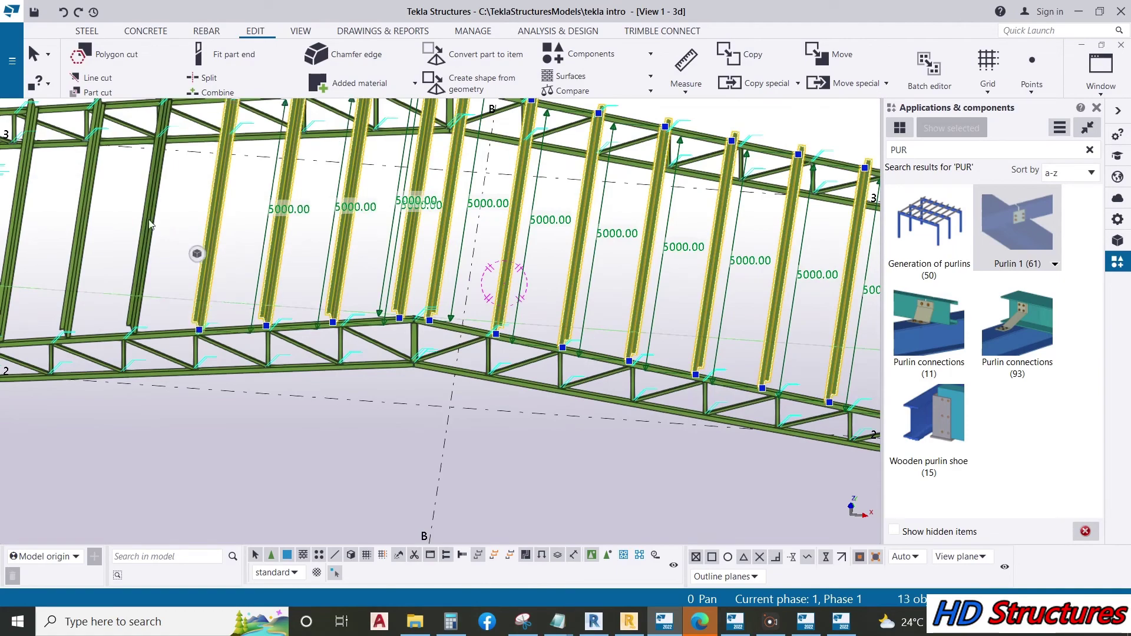
ctrl+click(147, 231)
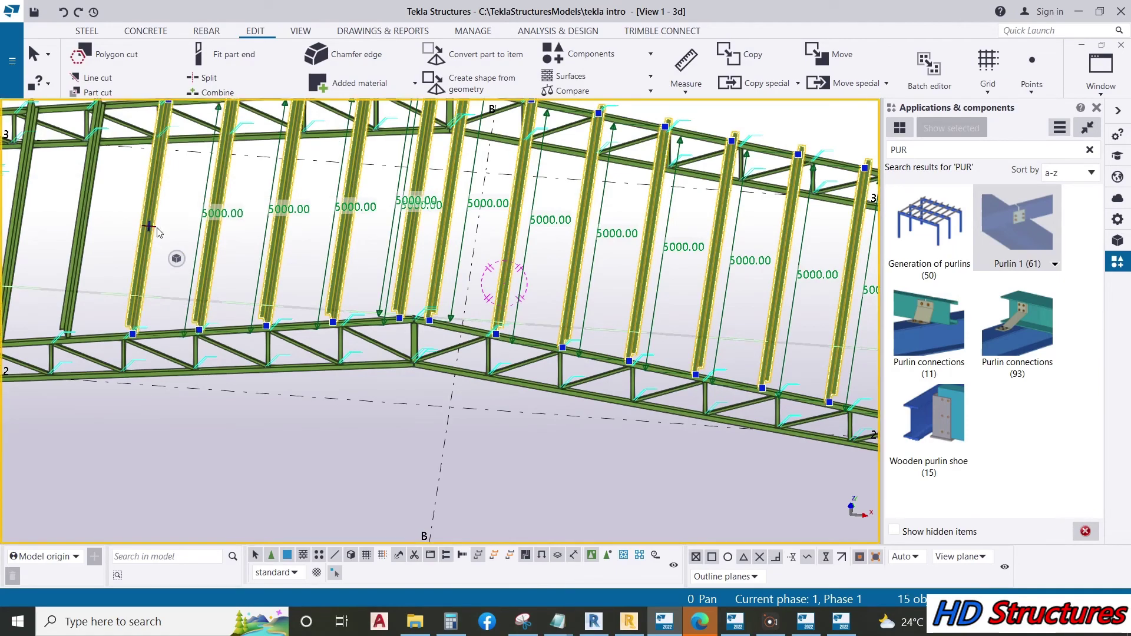
ctrl+click(87, 230)
scroll(108, 228, down, 3)
scroll(109, 227, up, 2)
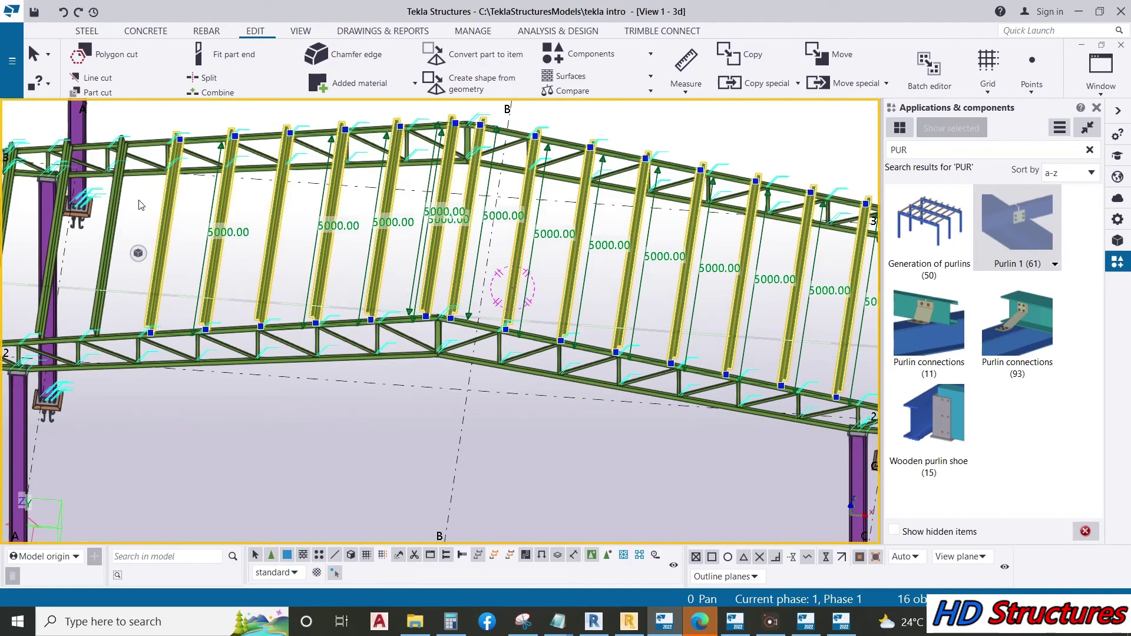
ctrl+click(112, 233)
scroll(316, 287, down, 1)
scroll(316, 287, up, 3)
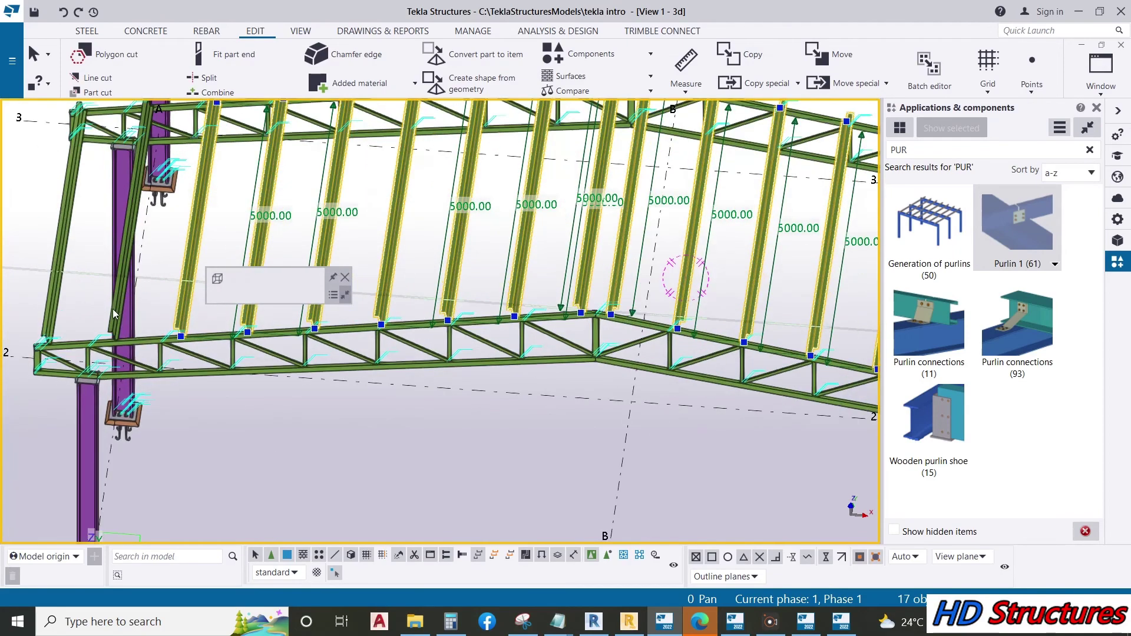
ctrl+click(112, 264)
ctrl+click(58, 257)
scroll(207, 215, down, 5)
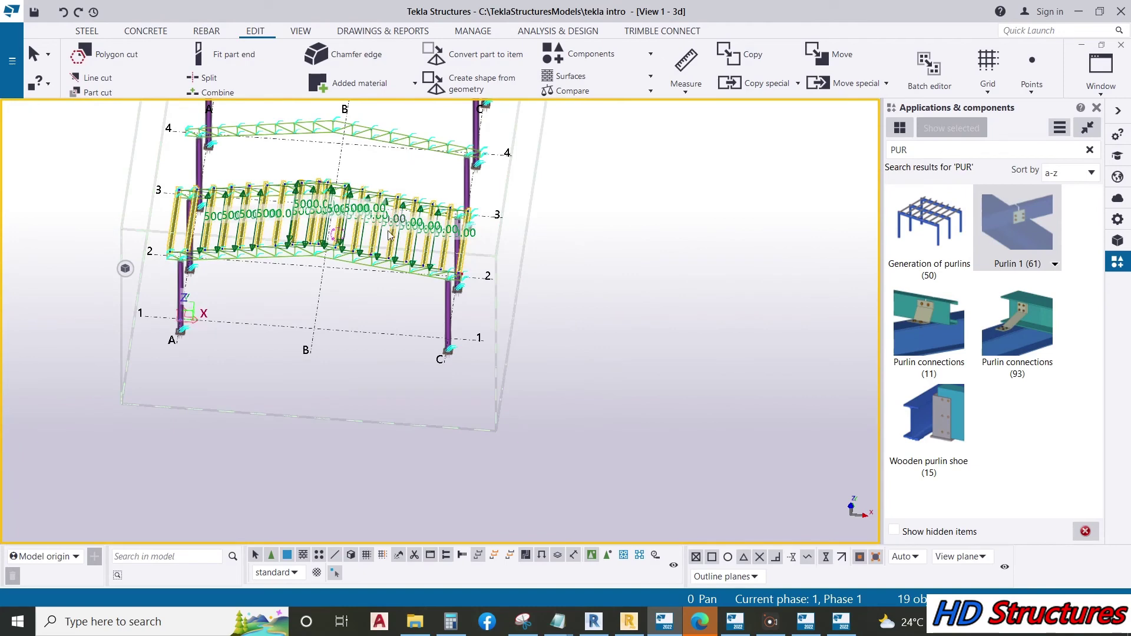
ctrl+middle_drag(335, 229, 522, 231)
scroll(522, 232, up, 2)
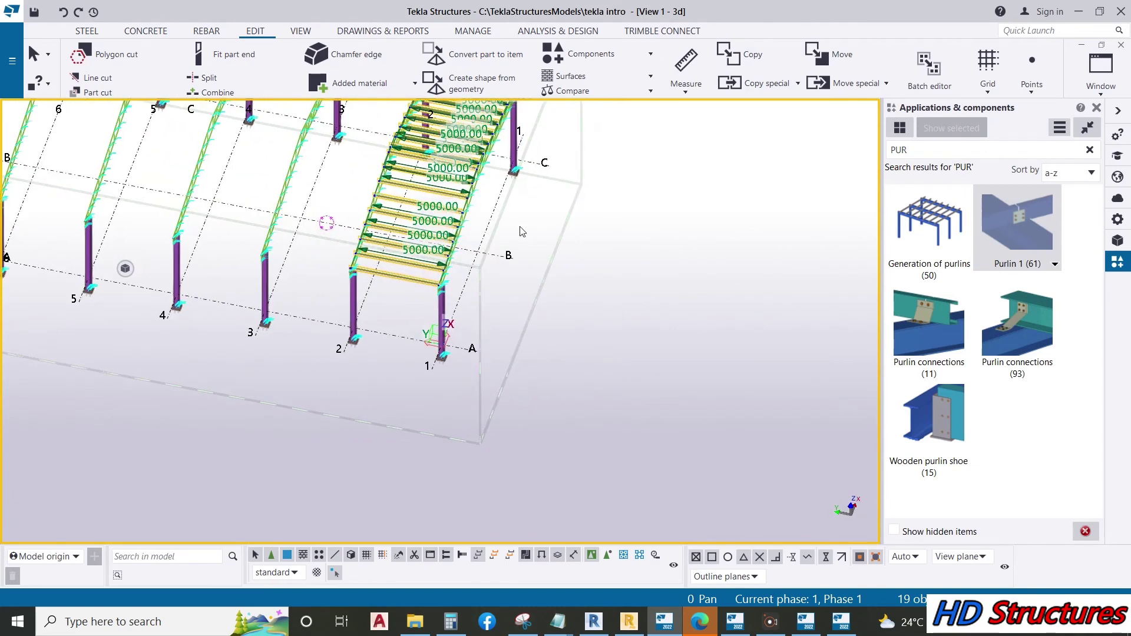
Step: Copy the selected purlins linearly from grid 1 to grid 2 with dY 5000 and 7 copies, expanding the work area to include them
right_click(310, 259)
mouse_move(383, 300)
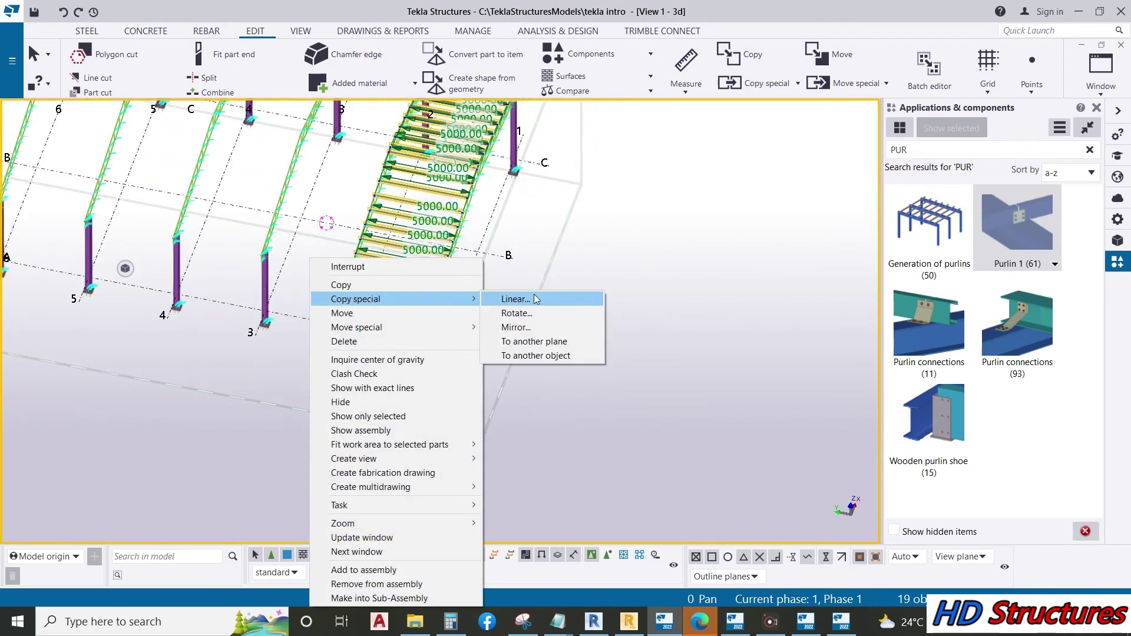
click(515, 299)
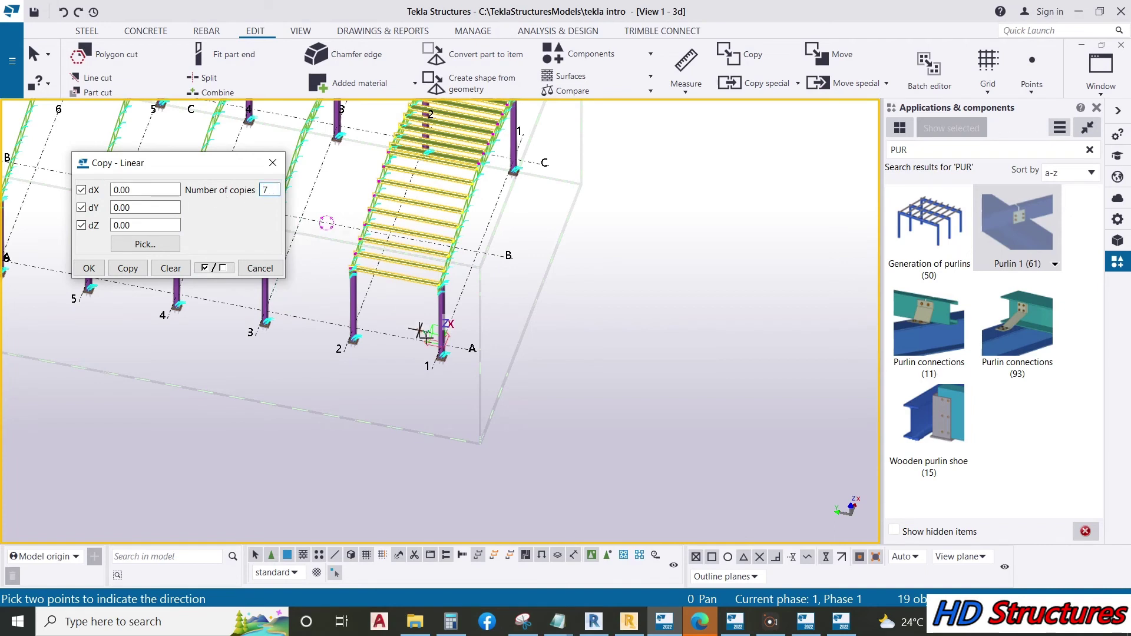
click(430, 369)
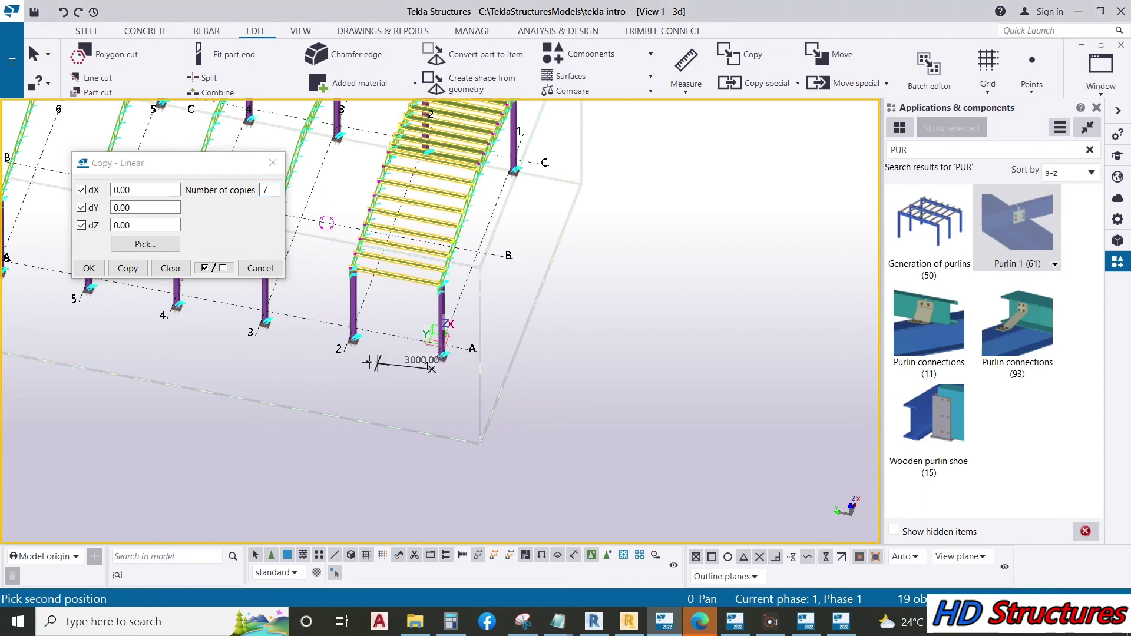
click(343, 352)
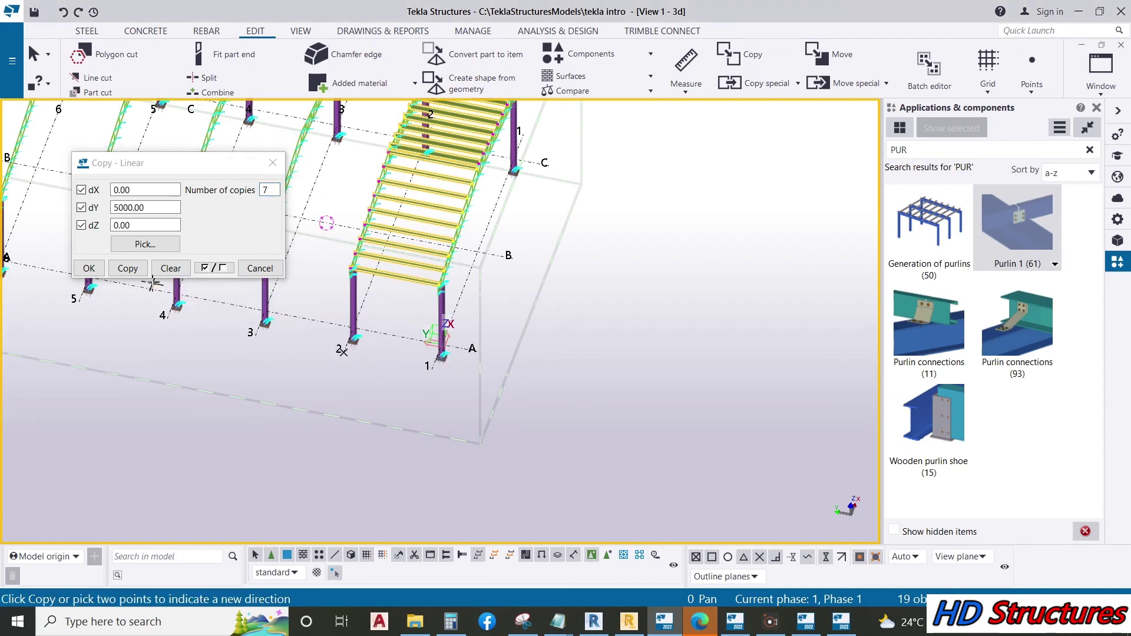
click(134, 272)
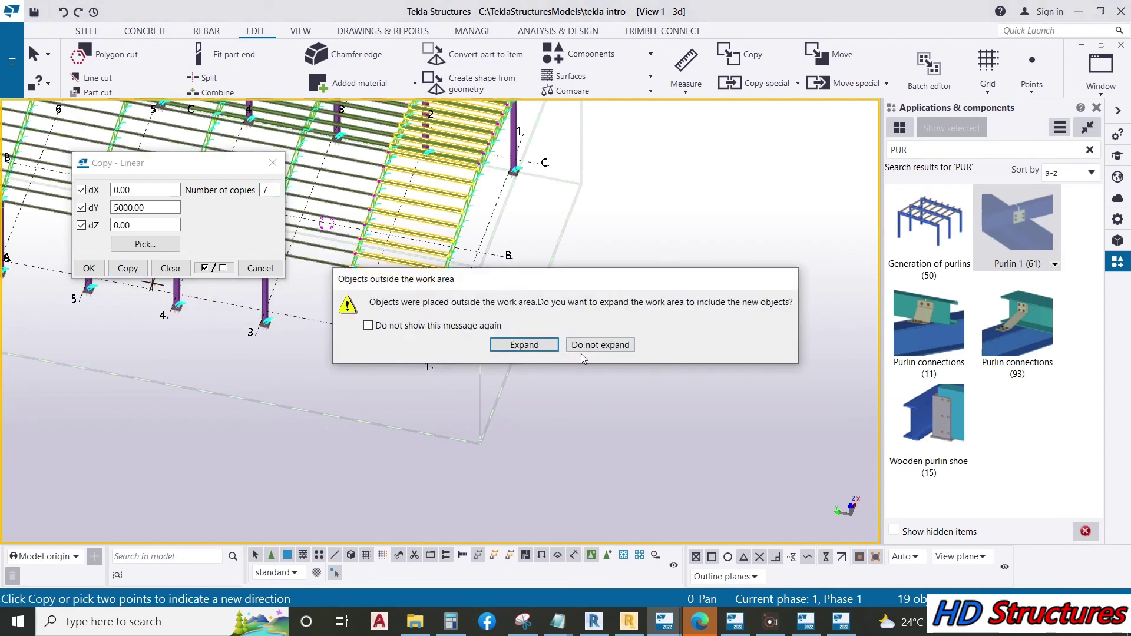
click(527, 345)
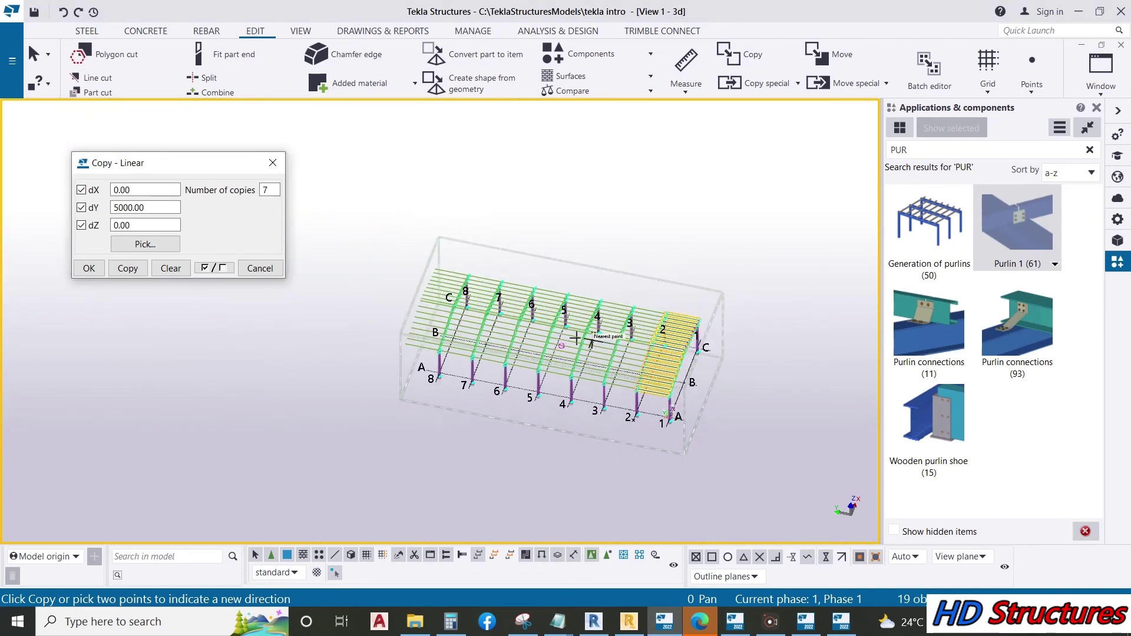
scroll(491, 326, down, 1)
ctrl+middle_drag(427, 326, 433, 327)
scroll(433, 327, up, 4)
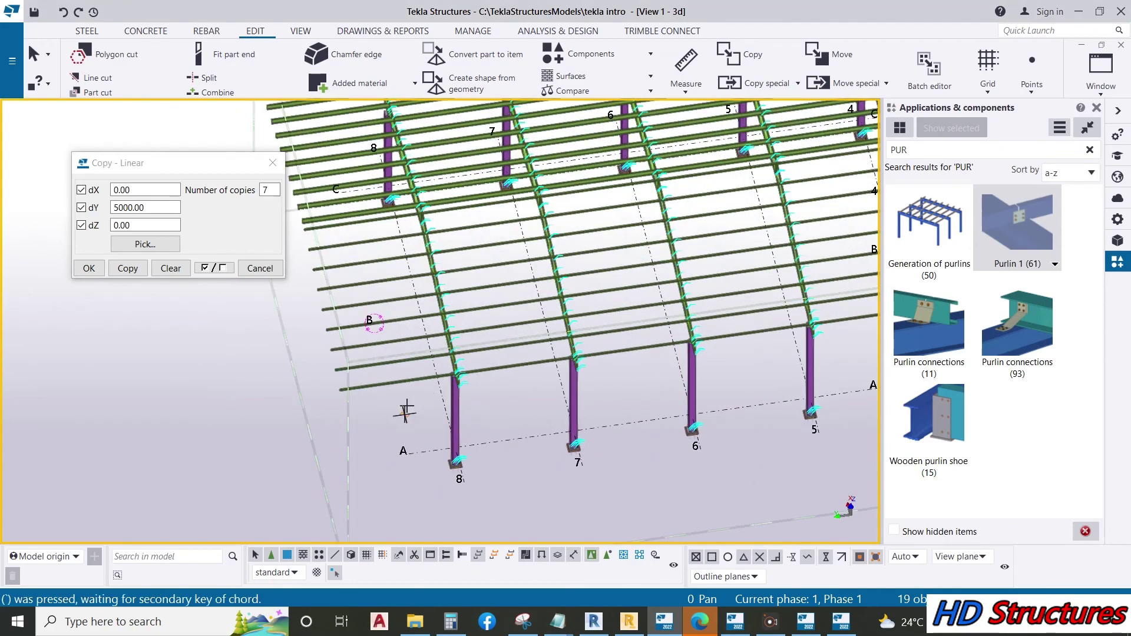
scroll(613, 338, down, 2)
right_click(408, 225)
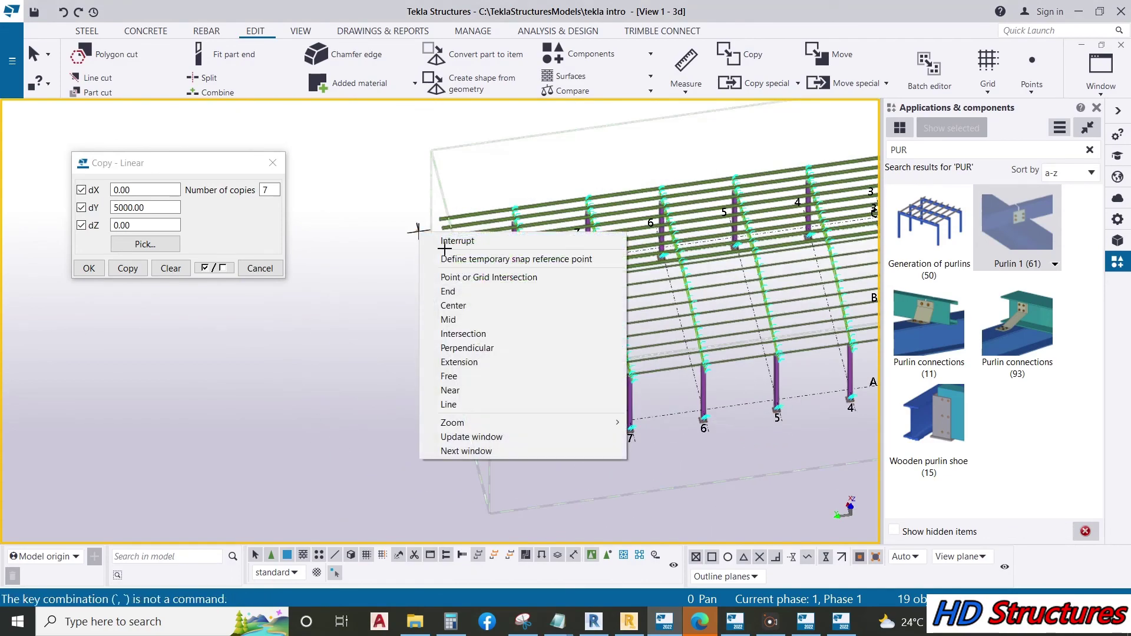
click(430, 236)
Step: Delete the surplus purlins that extend beyond the grid 8 truss on both roof slopes
scroll(483, 353, up, 1)
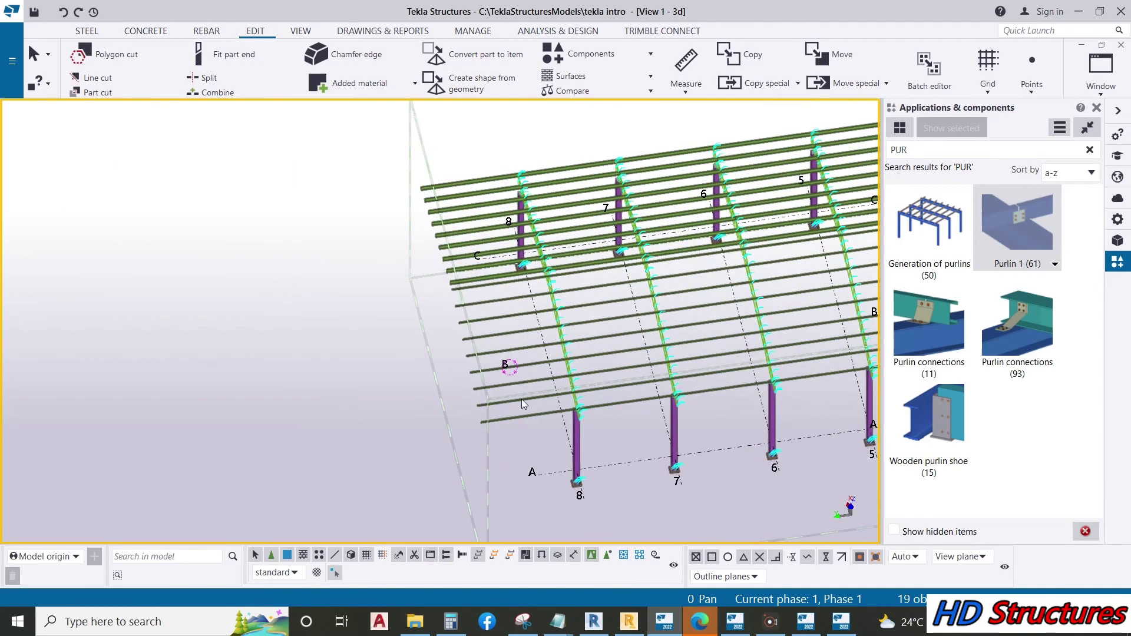
drag(521, 340, 500, 298)
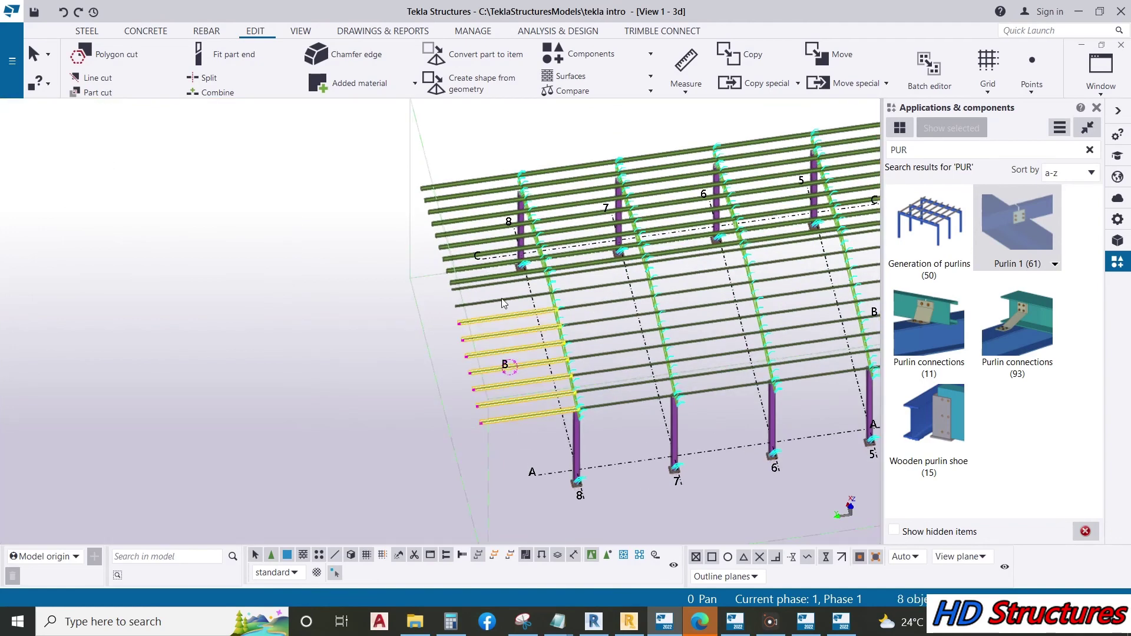
key(Delete)
scroll(478, 261, up, 2)
drag(455, 213, 460, 137)
key(Delete)
key(Delete)
scroll(424, 171, down, 5)
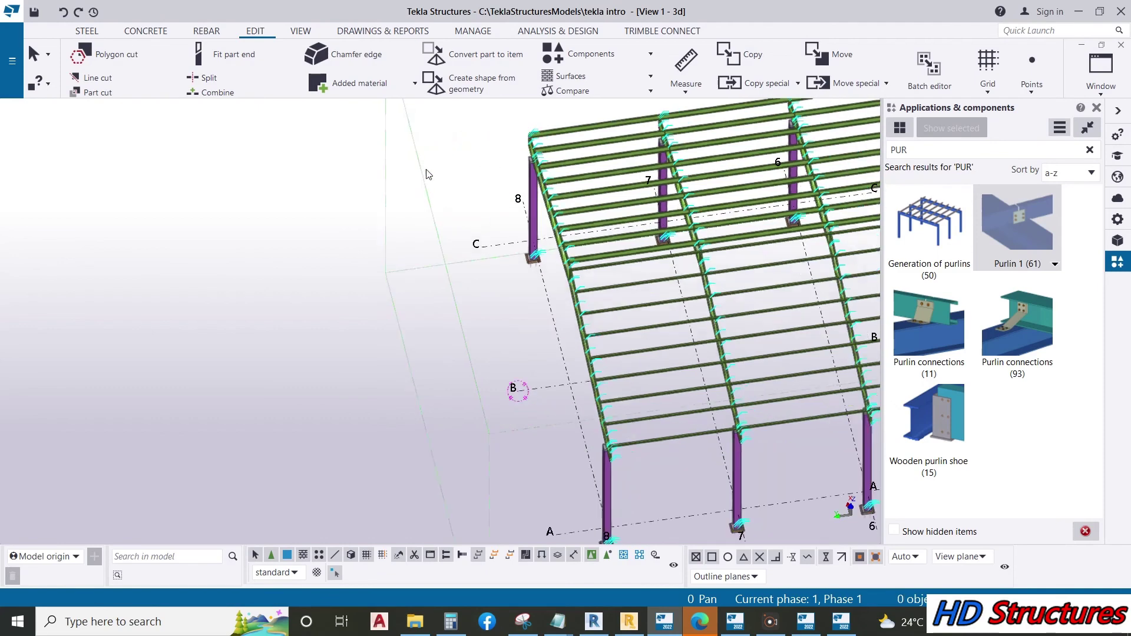
Step: Examine the purlin layout across the whole roof and how the purlins sit on the truss top chords
middle_drag(738, 238, 651, 230)
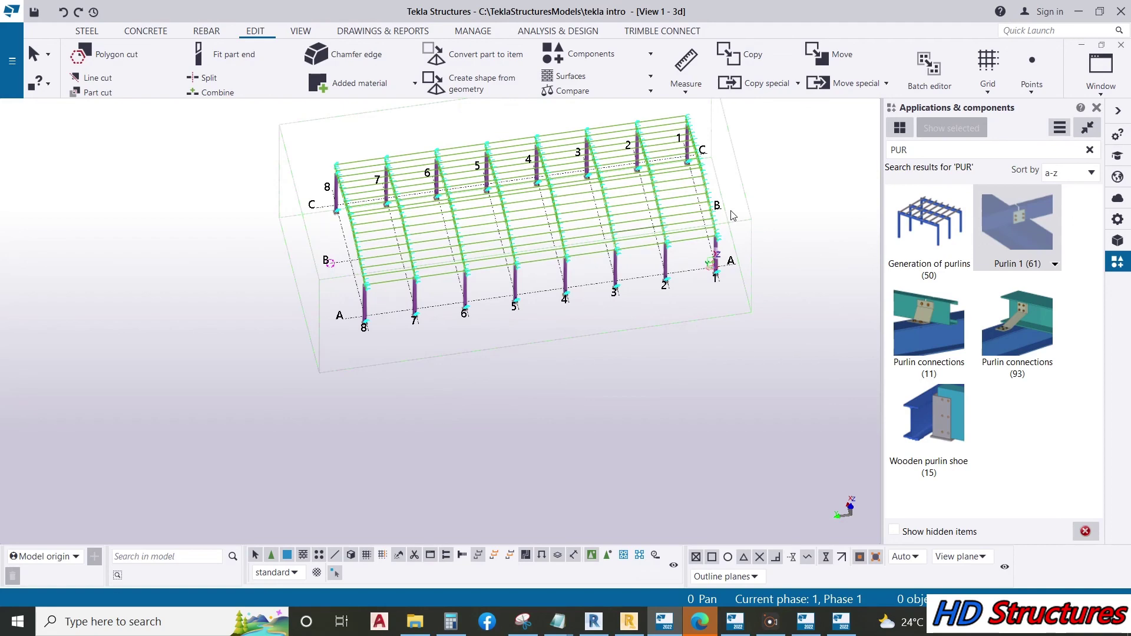
middle_drag(733, 216, 551, 293)
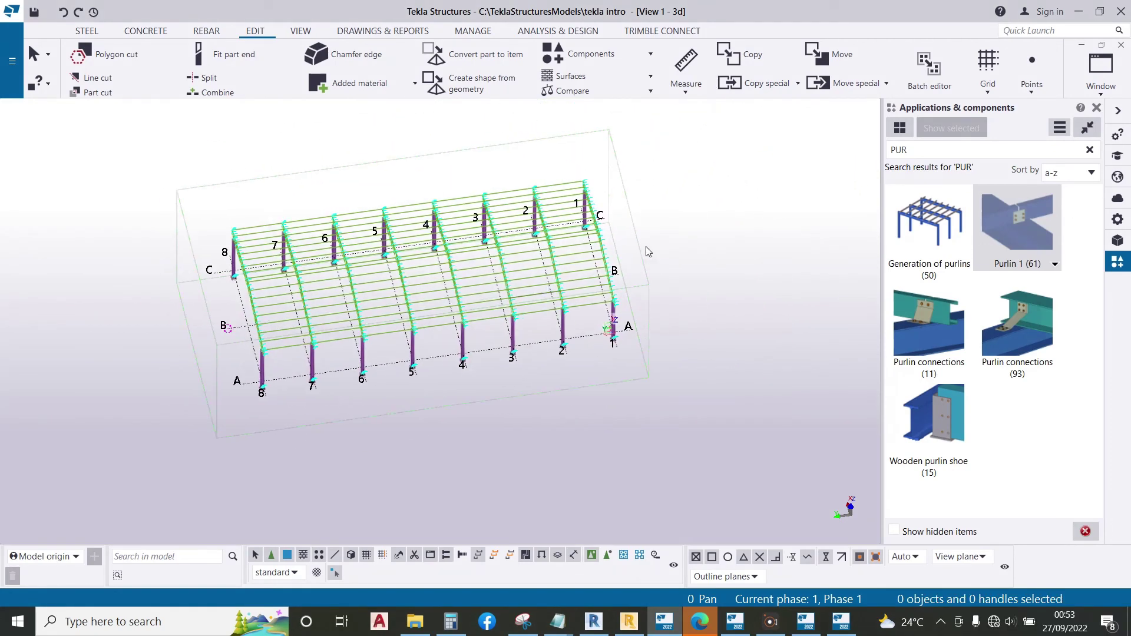
mouse_move(562, 262)
ctrl+middle_down()
mouse_move(539, 274)
mouse_move(583, 294)
ctrl+middle_up()
scroll(593, 301, up, 4)
scroll(593, 302, up, 6)
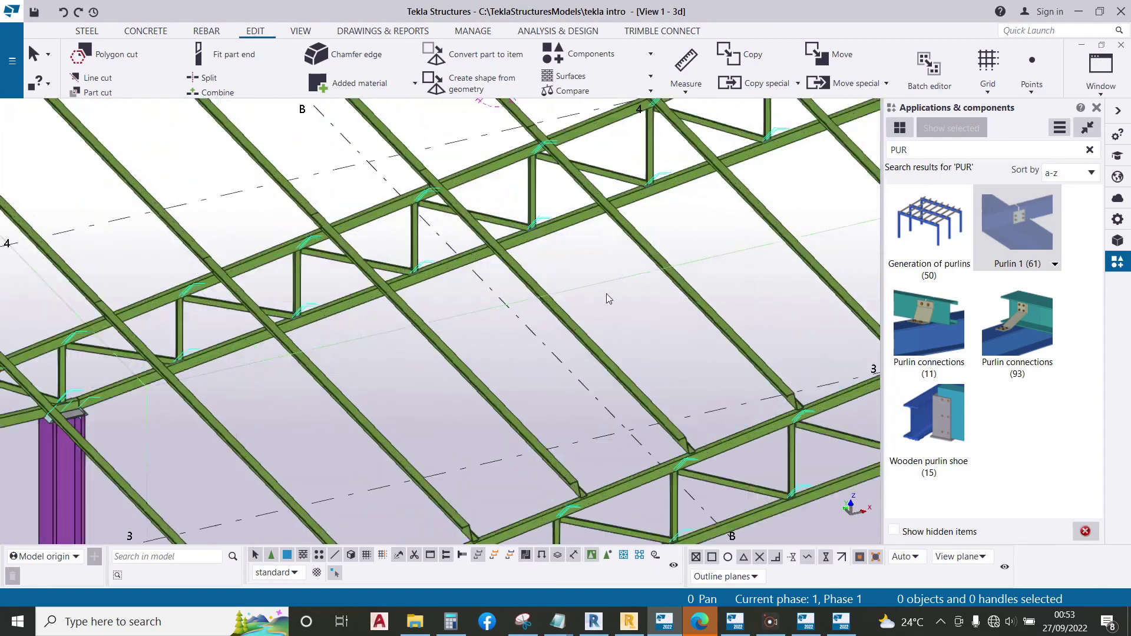
ctrl+middle_drag(508, 345, 843, 346)
scroll(844, 347, up, 5)
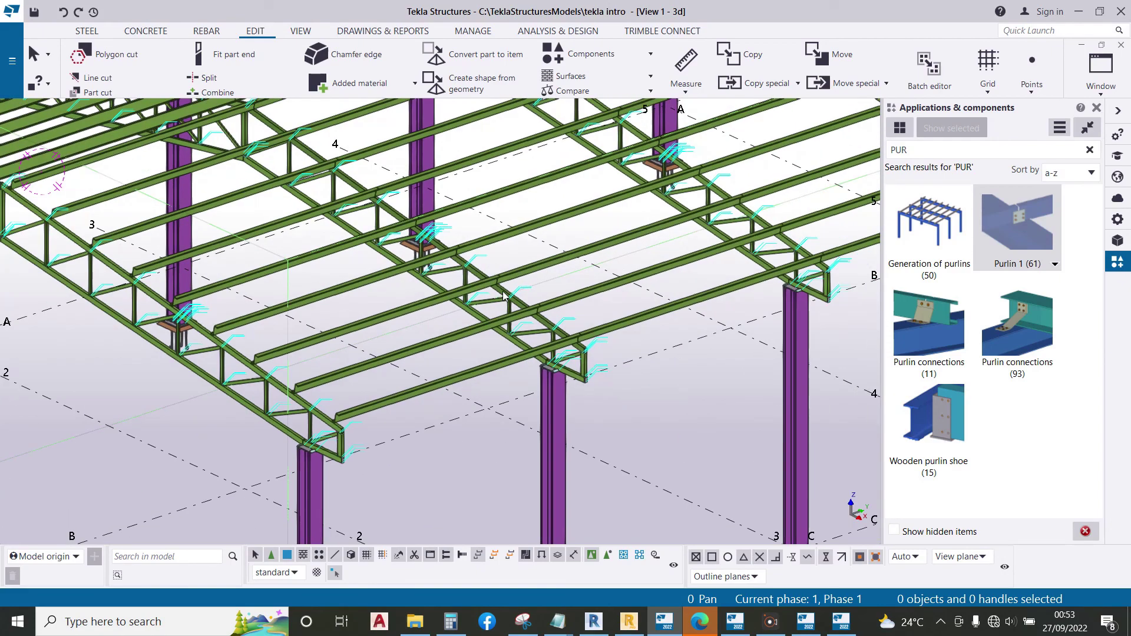
Step: Close the component catalog and examine how the purlins run across the trusses near the eaves on the grid B side
scroll(825, 150, down, 3)
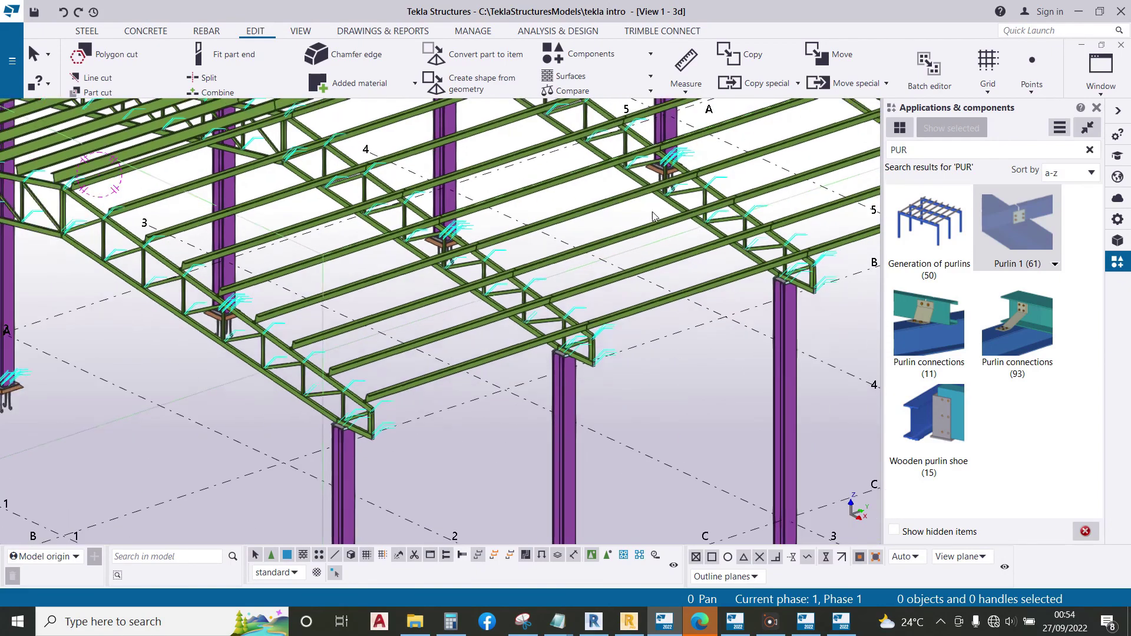
click(1098, 108)
scroll(706, 251, up, 6)
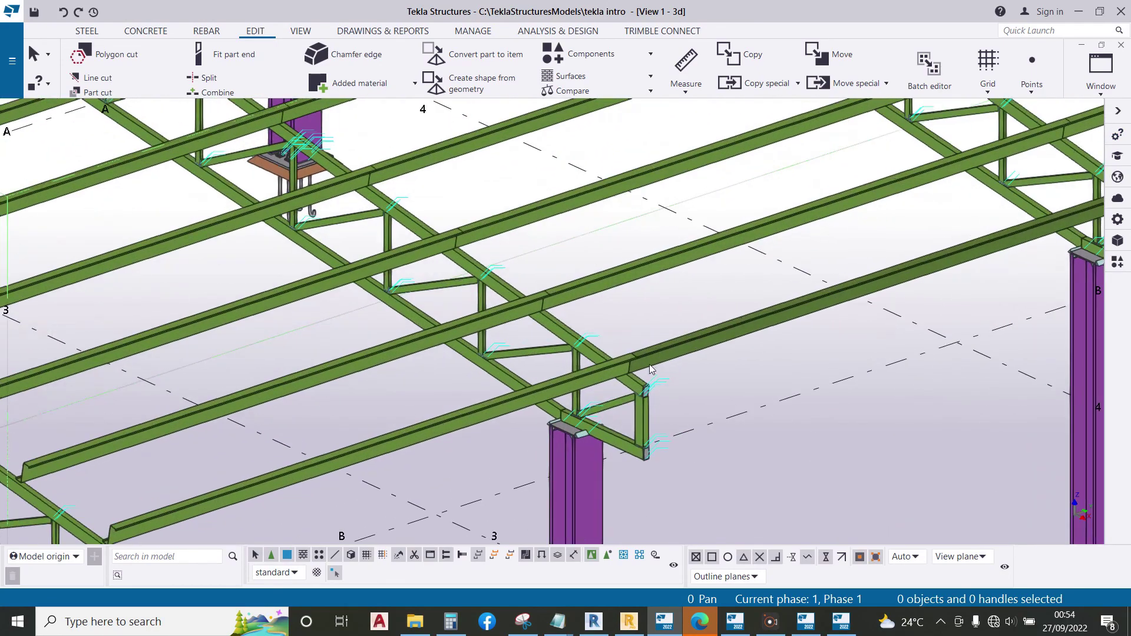
scroll(620, 321, down, 4)
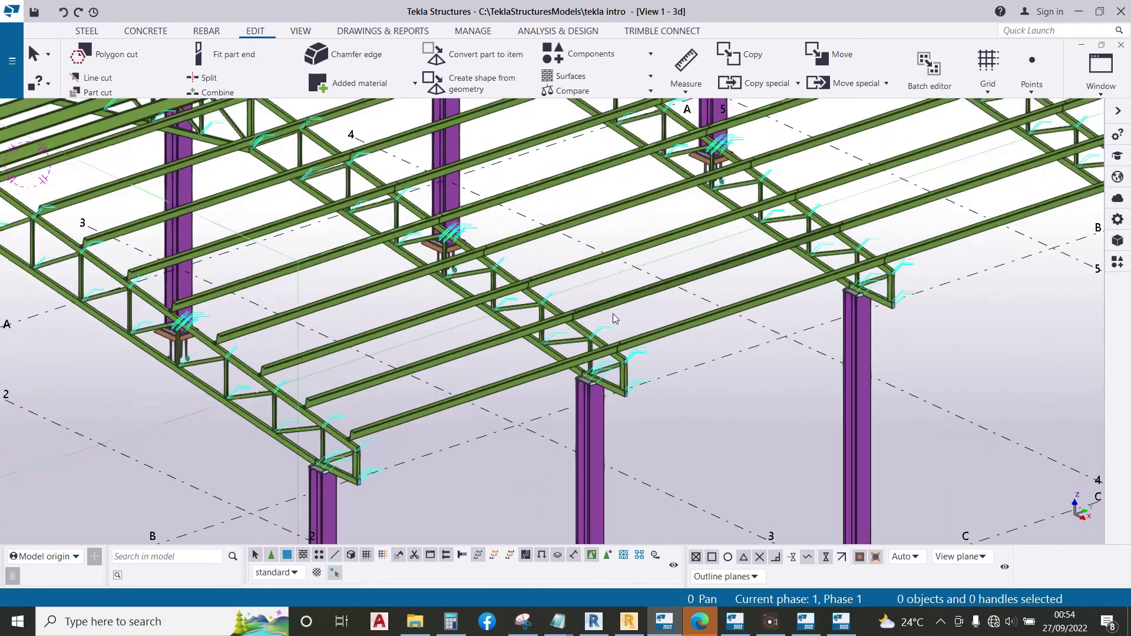
scroll(566, 309, up, 3)
scroll(549, 390, down, 3)
scroll(254, 444, up, 5)
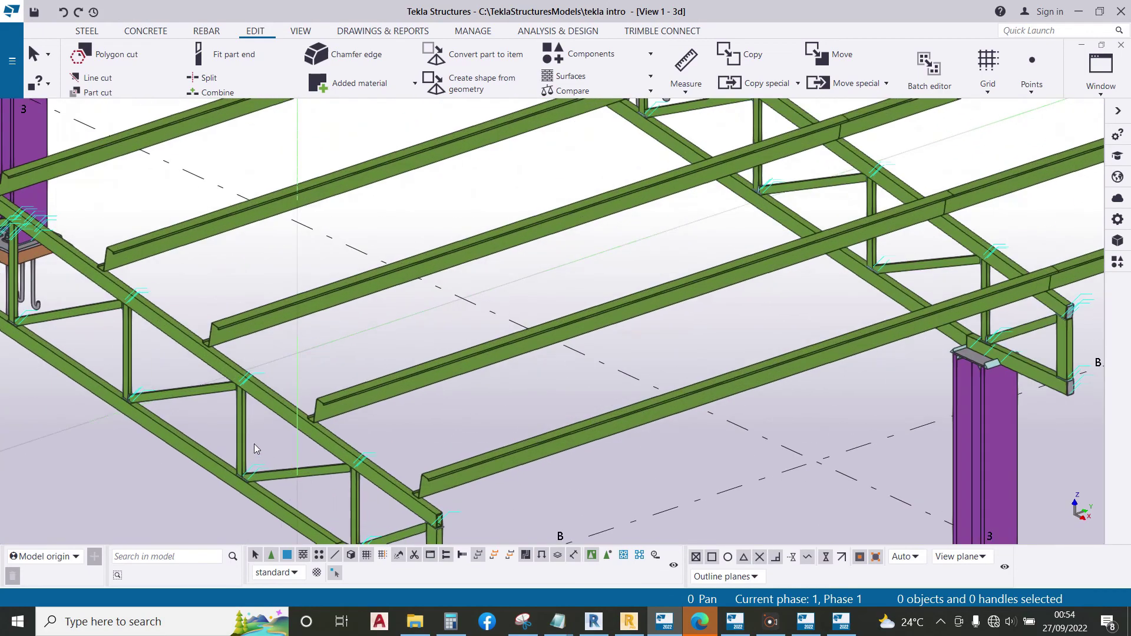
scroll(254, 444, down, 4)
scroll(240, 336, up, 4)
scroll(705, 325, down, 3)
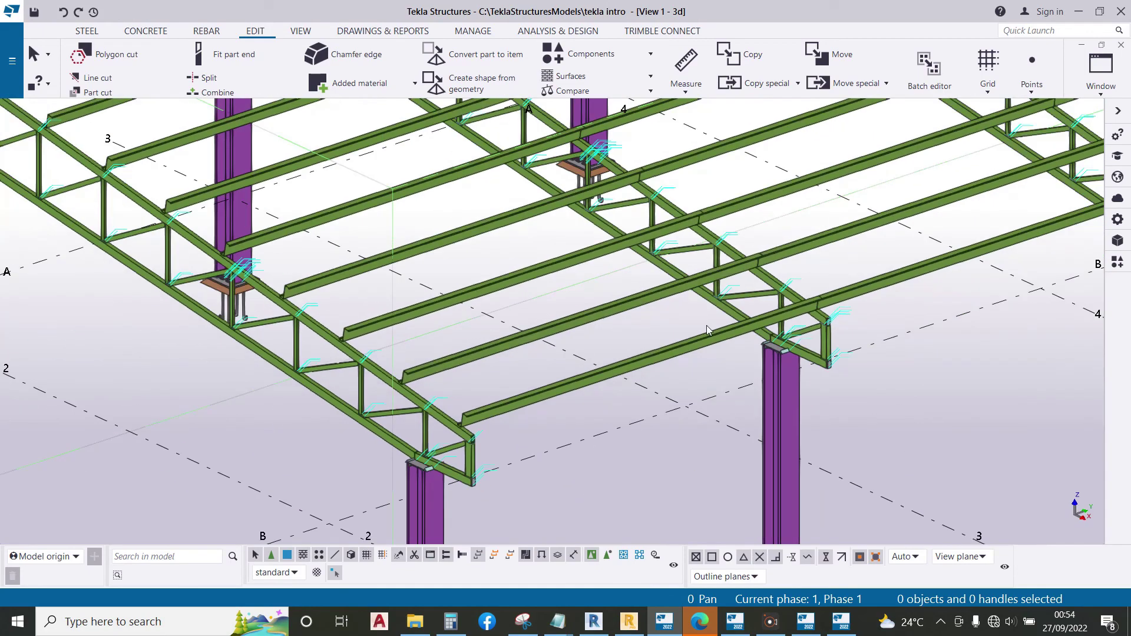
Step: Inspect the purlin joints over an intermediate truss, select that truss's top chord and close its properties
scroll(706, 325, up, 6)
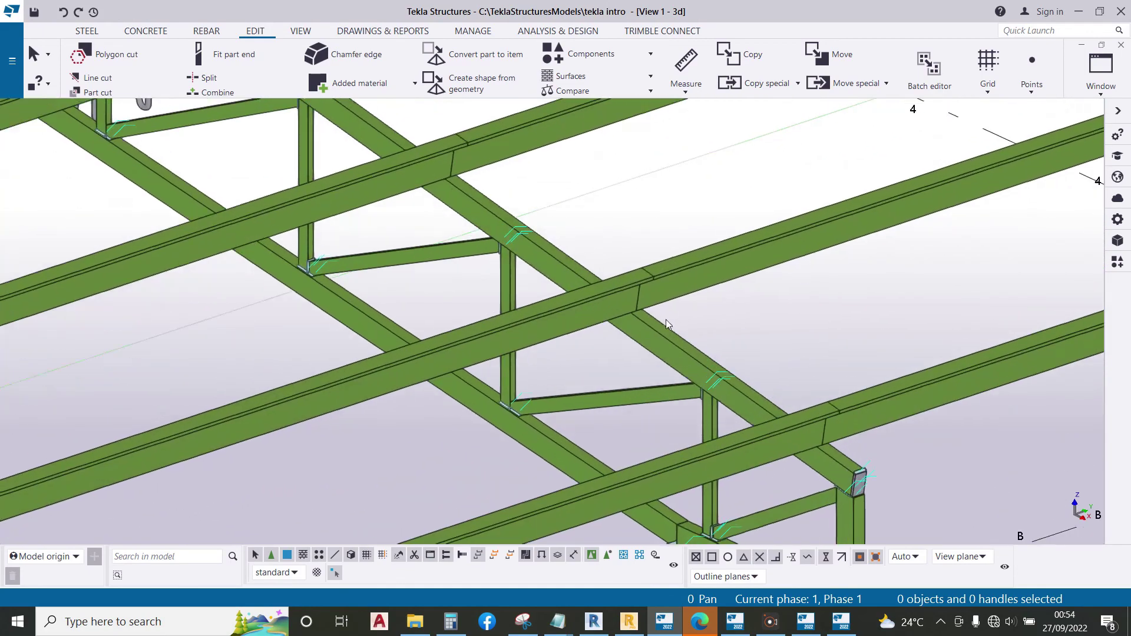
scroll(666, 324, down, 2)
click(659, 323)
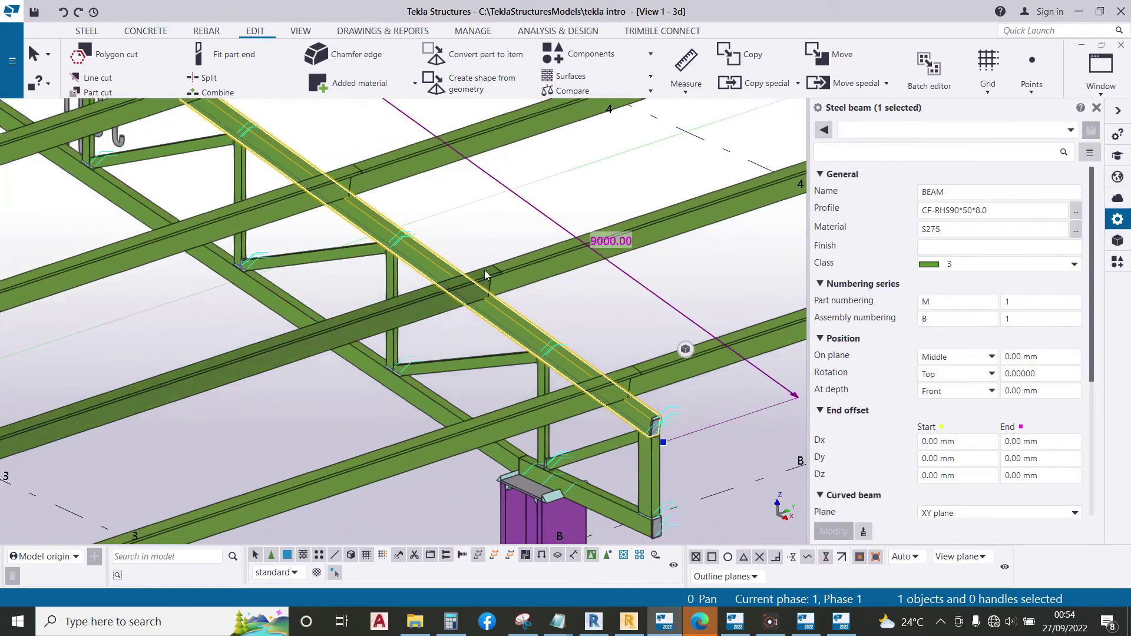
click(1097, 108)
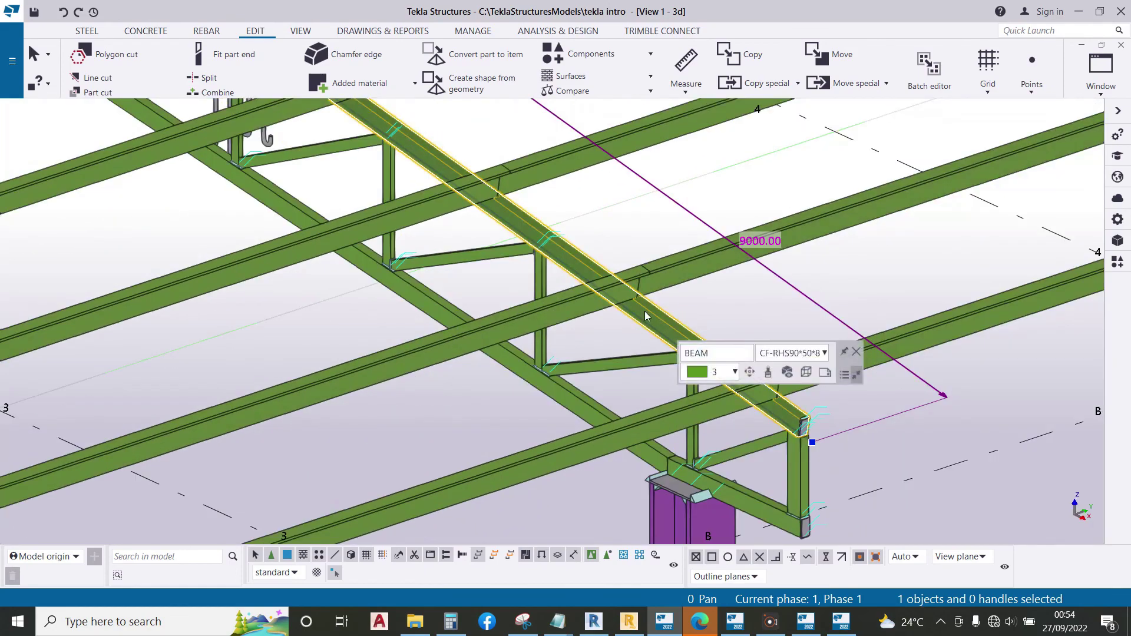